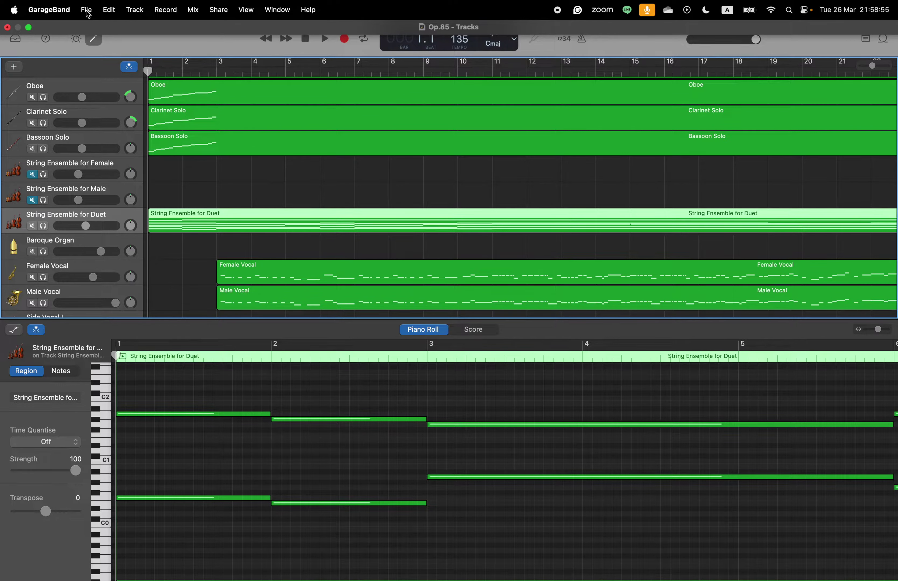
Save the current project, and also save it under the new name Op.86.
click(87, 12)
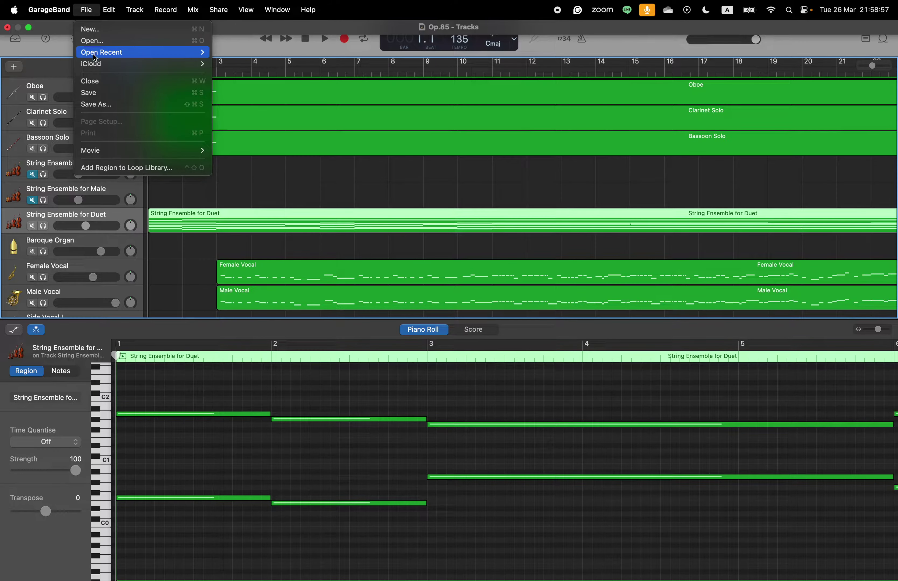
click(95, 91)
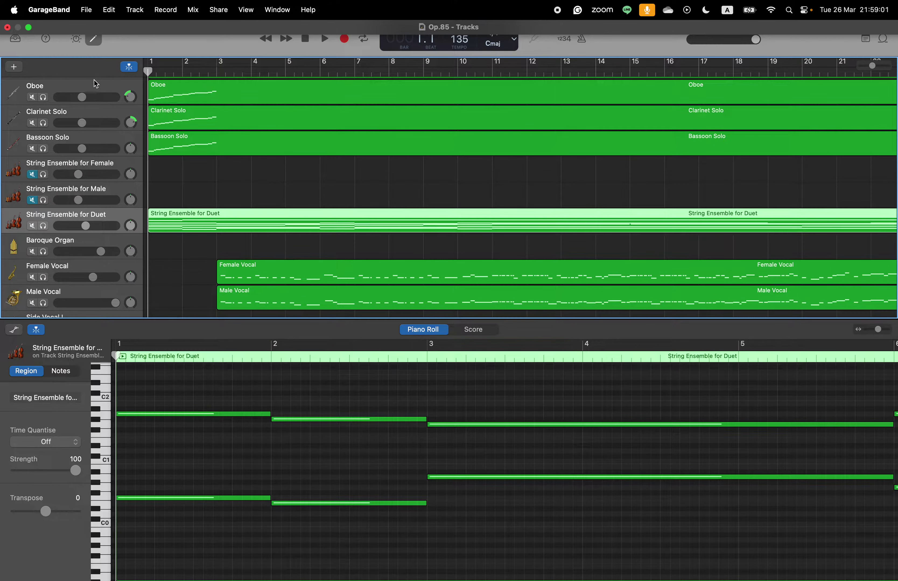
click(86, 10)
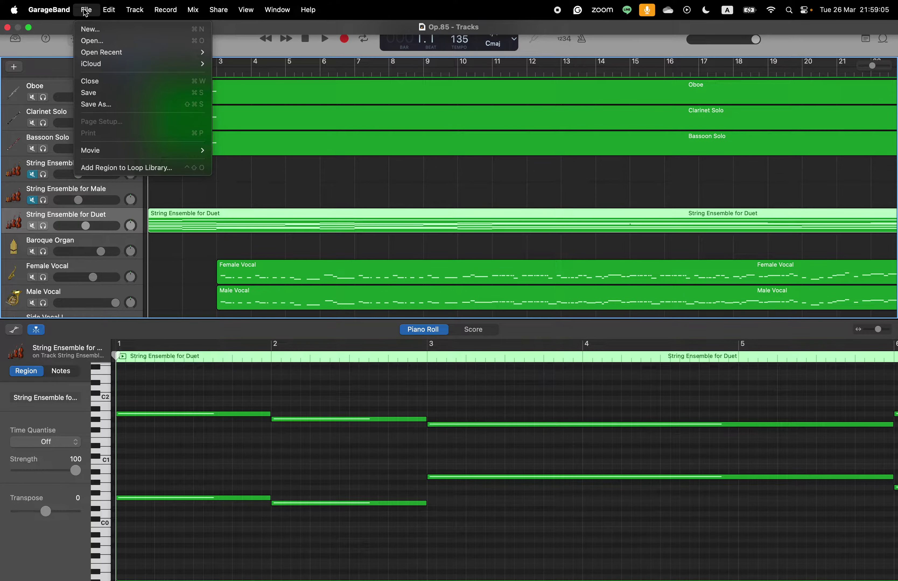
click(90, 105)
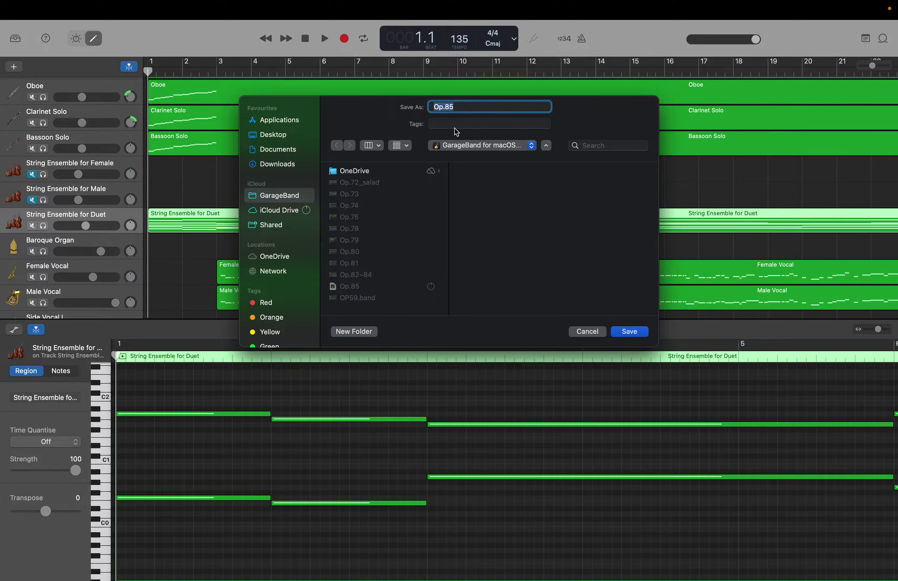
click(459, 112)
key(BackSpace)
key(BackSpace)
click(625, 333)
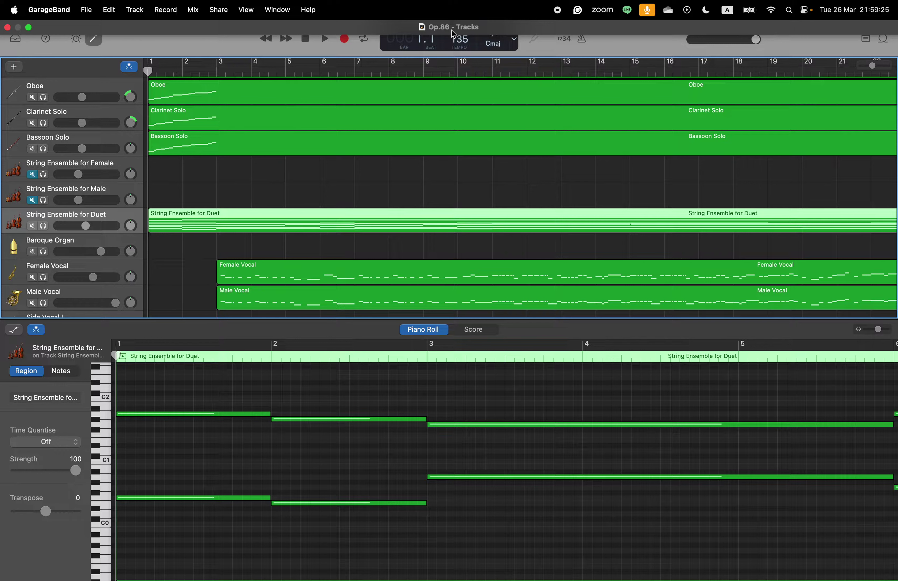
Delete all regions from every track so only the empty instrument tracks are left.
click(351, 173)
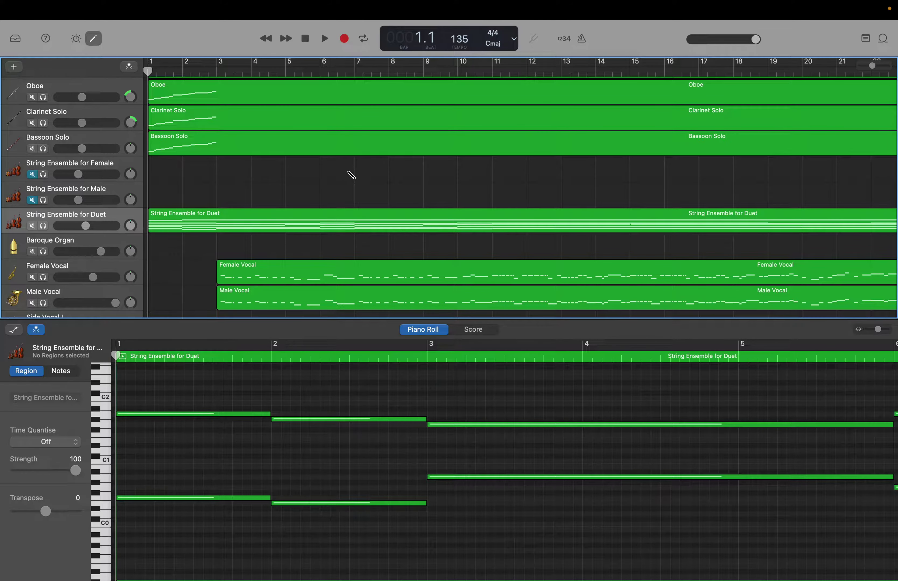
key(super+a)
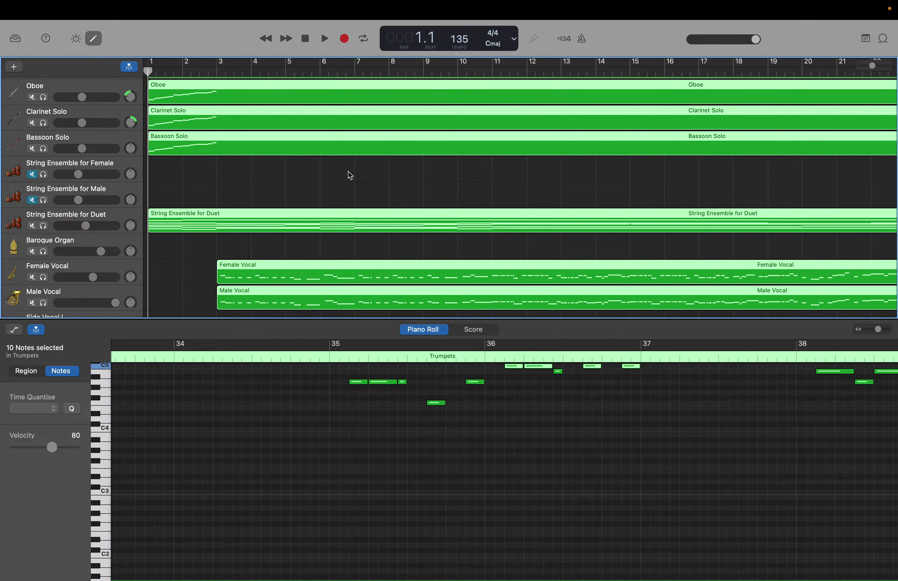
key(Delete)
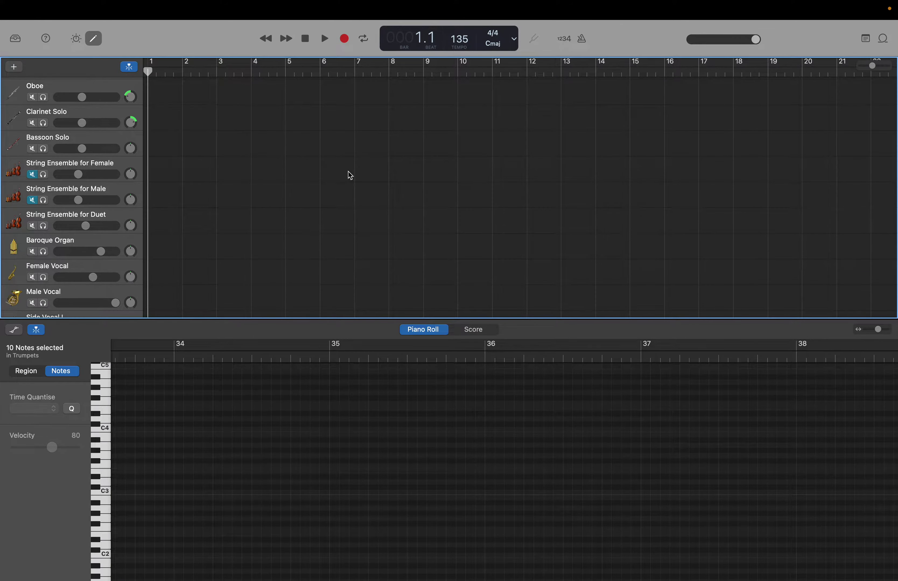
Set the project tempo to 120.
scroll(350, 175, down, 10)
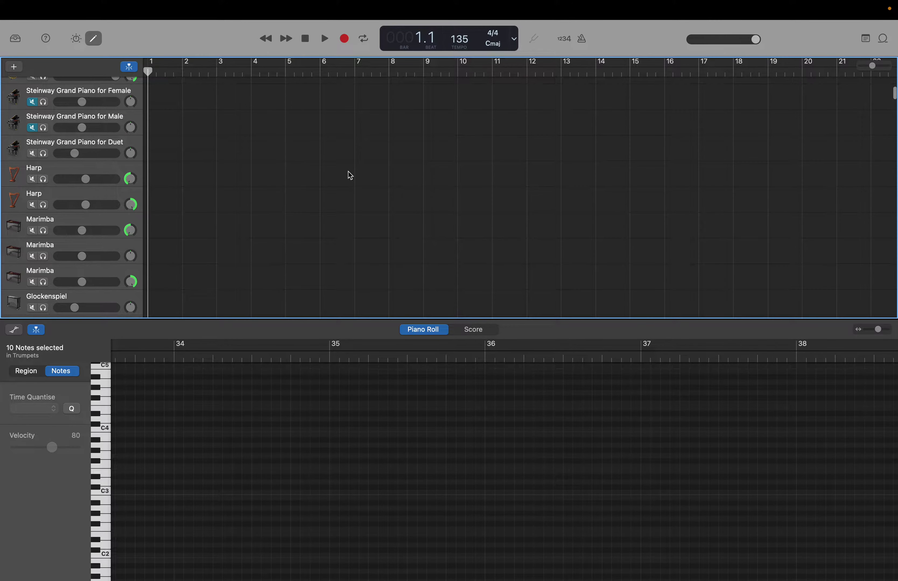
scroll(350, 176, up, 1)
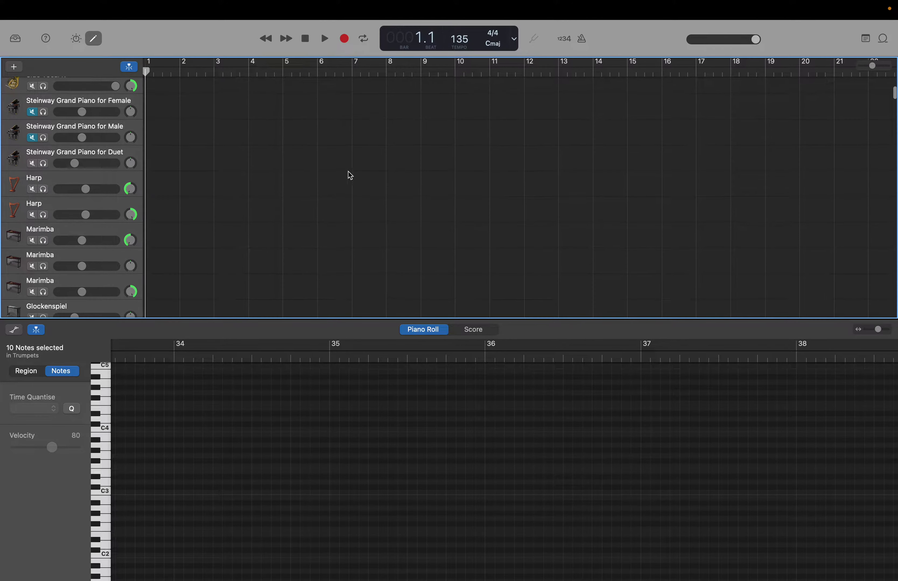
scroll(349, 176, right, 2)
scroll(350, 175, up, 1)
scroll(350, 175, left, 2)
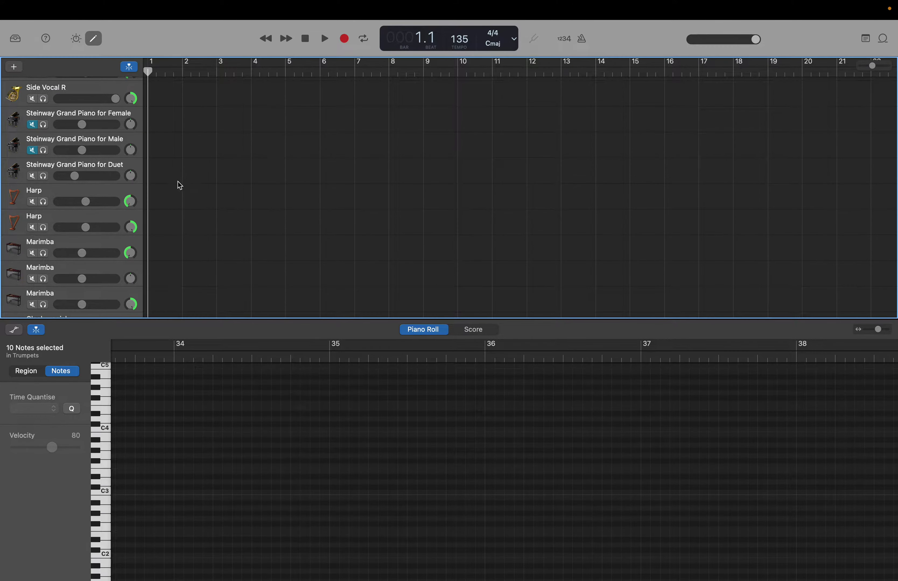
click(459, 42)
double_click(460, 42)
text(120)
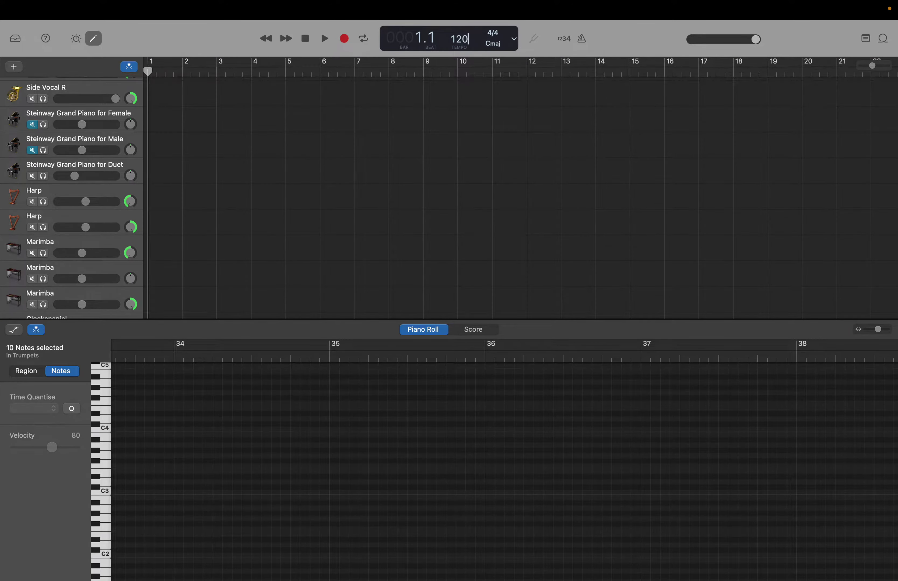
key(Return)
Select the Steinway Grand Piano for Duet track, with the piano roll at bar 1 and the low octaves.
scroll(274, 387, left, 15)
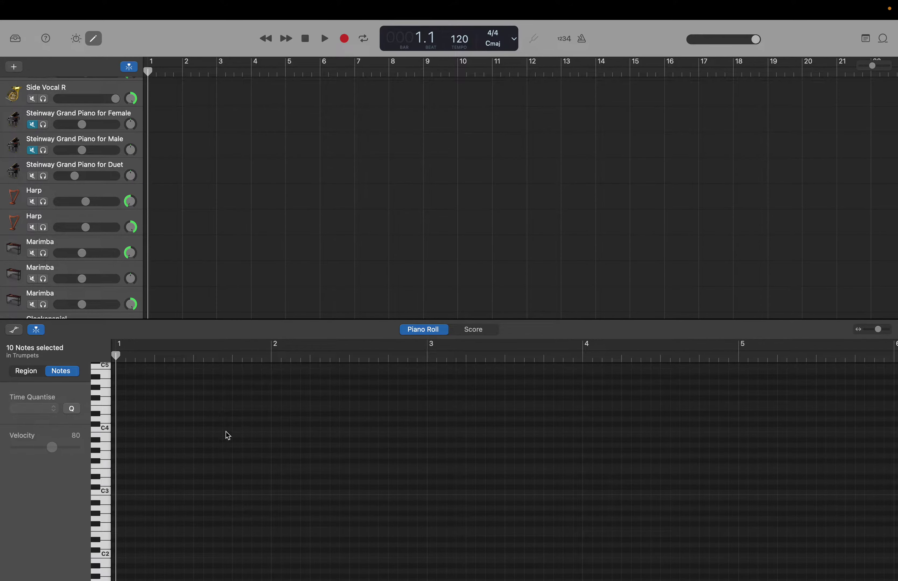
scroll(156, 525, down, 10)
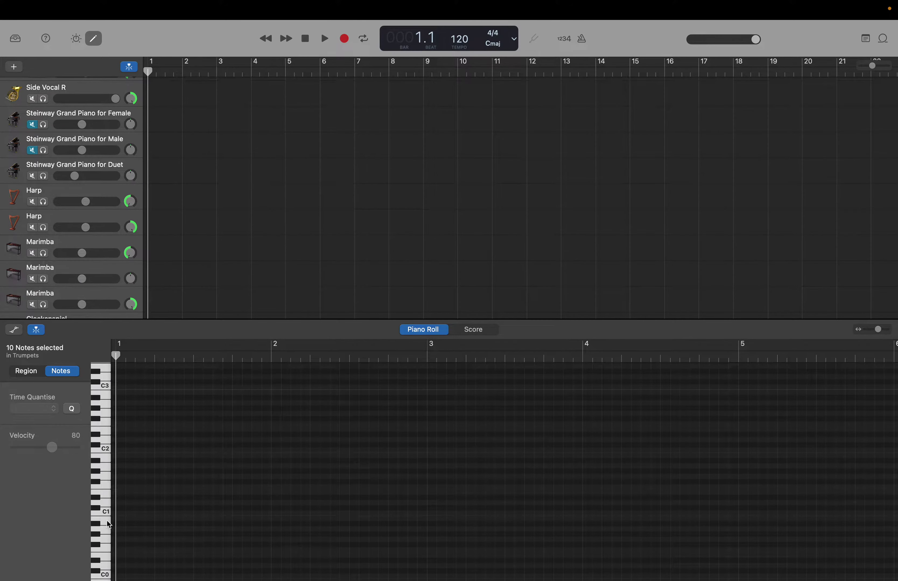
click(105, 528)
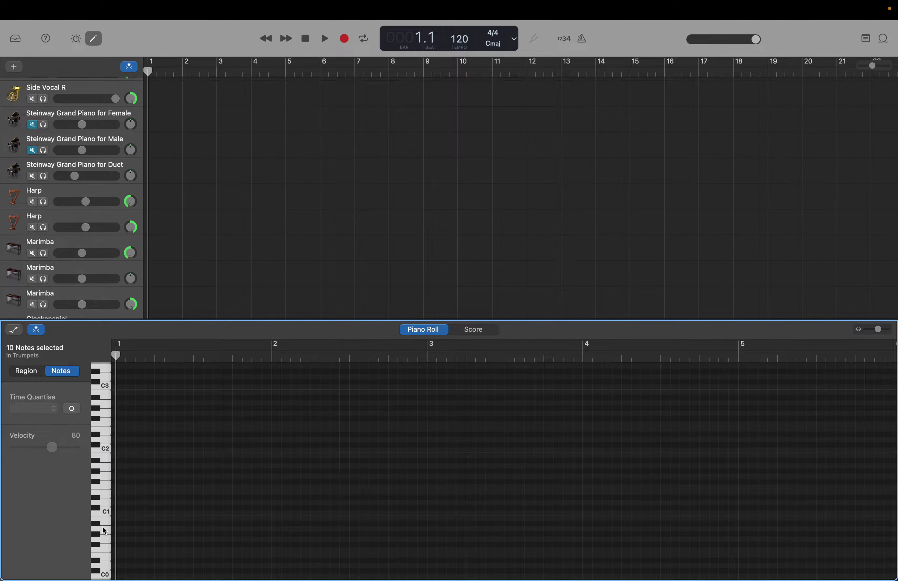
click(62, 169)
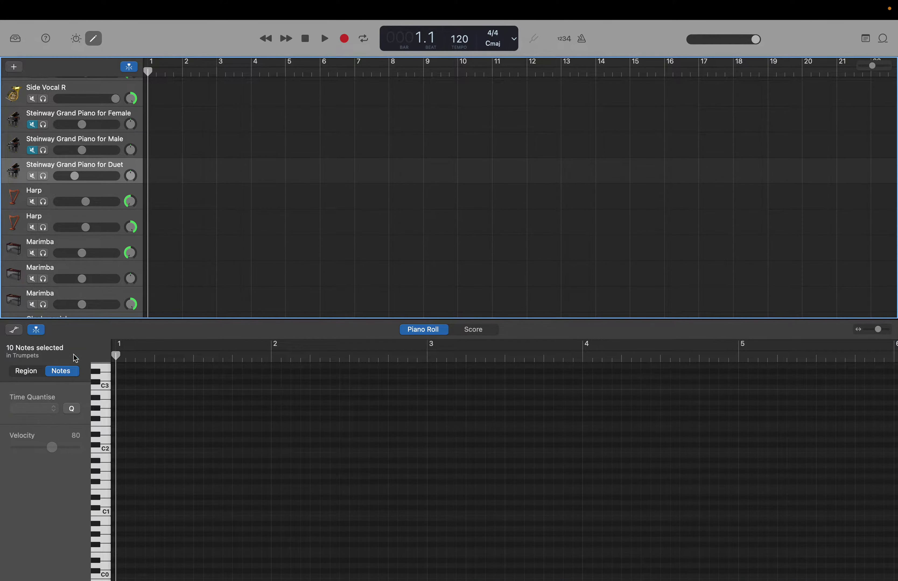
Audition the piano's low A keys in different octaves and several keys around C2.
click(107, 530)
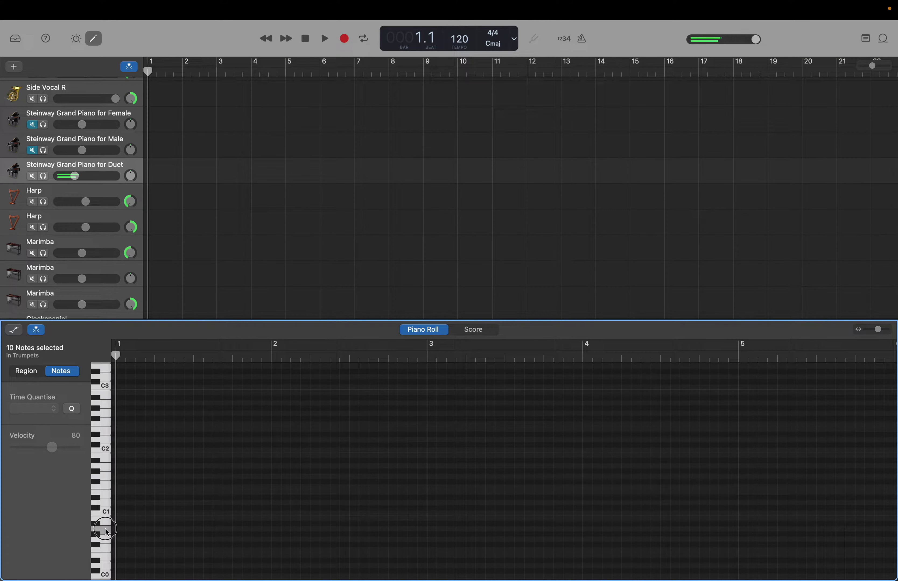
scroll(105, 528, down, 4)
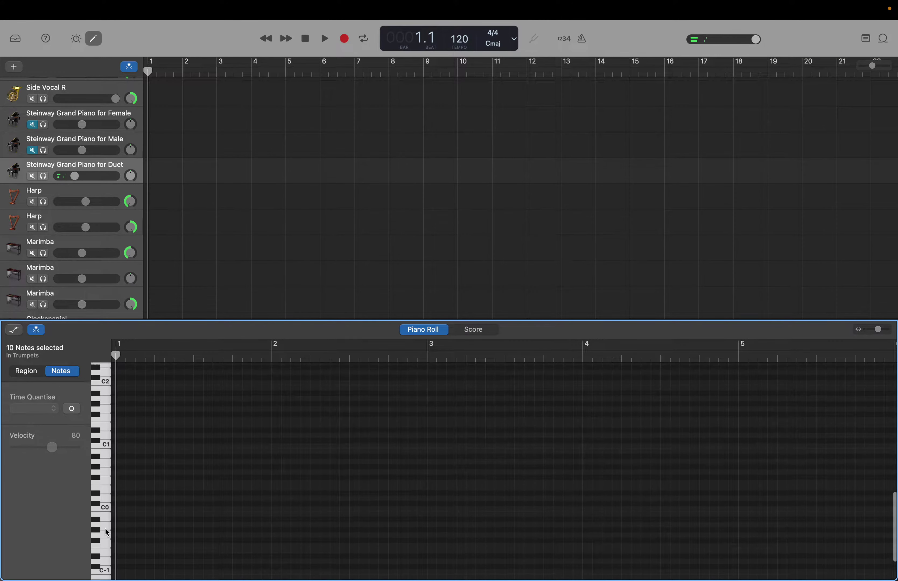
click(106, 525)
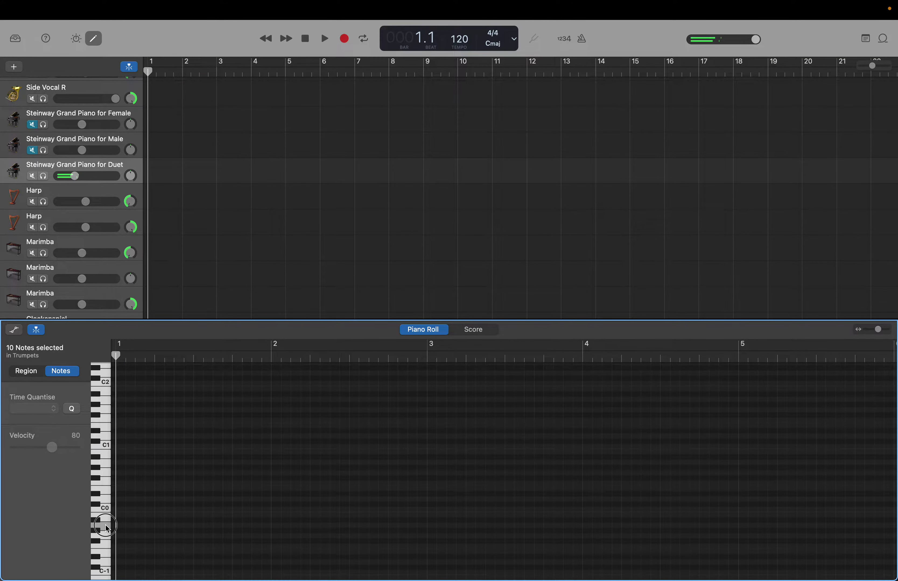
scroll(106, 529, up, 3)
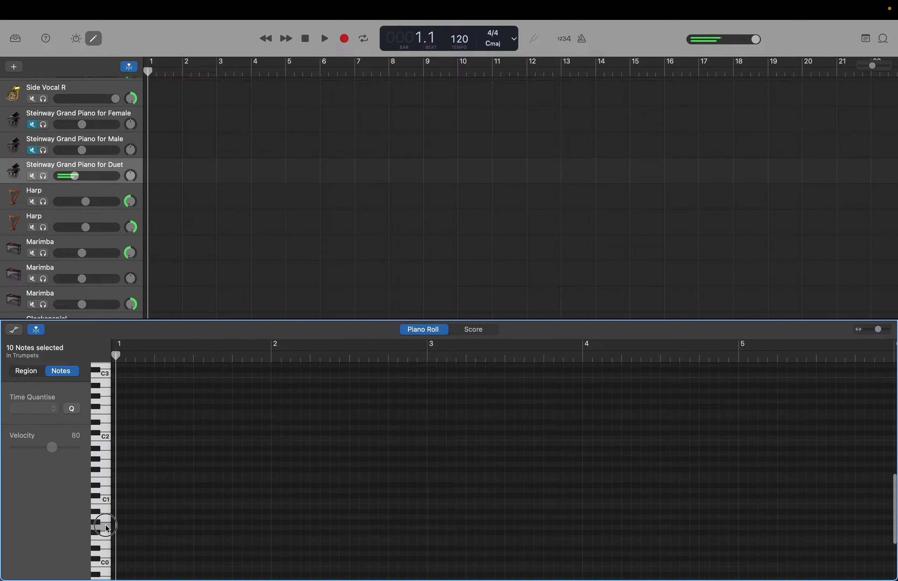
click(106, 519)
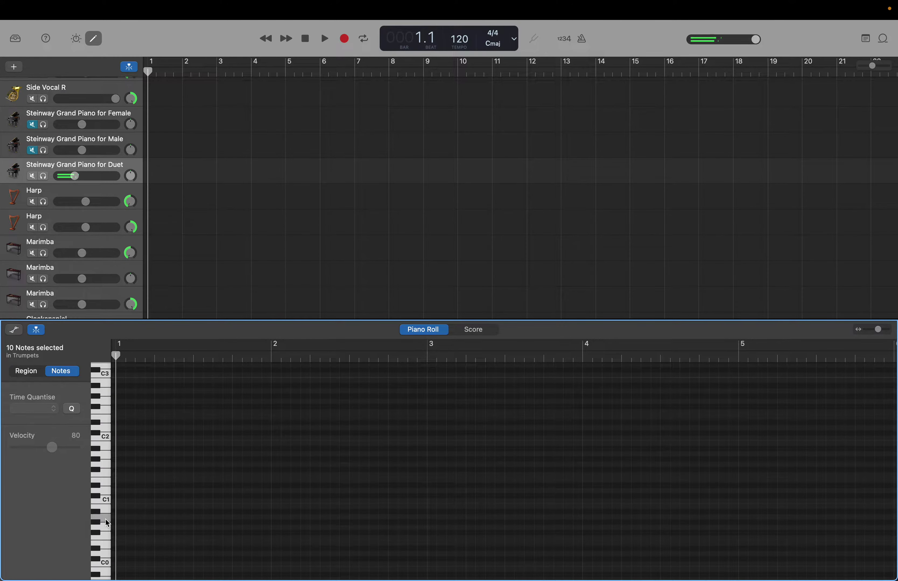
click(107, 457)
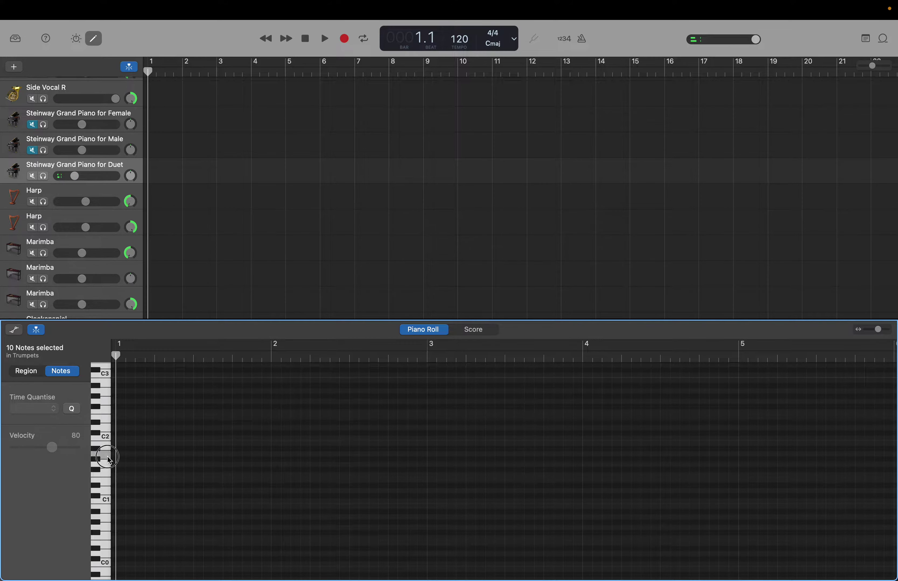
click(108, 444)
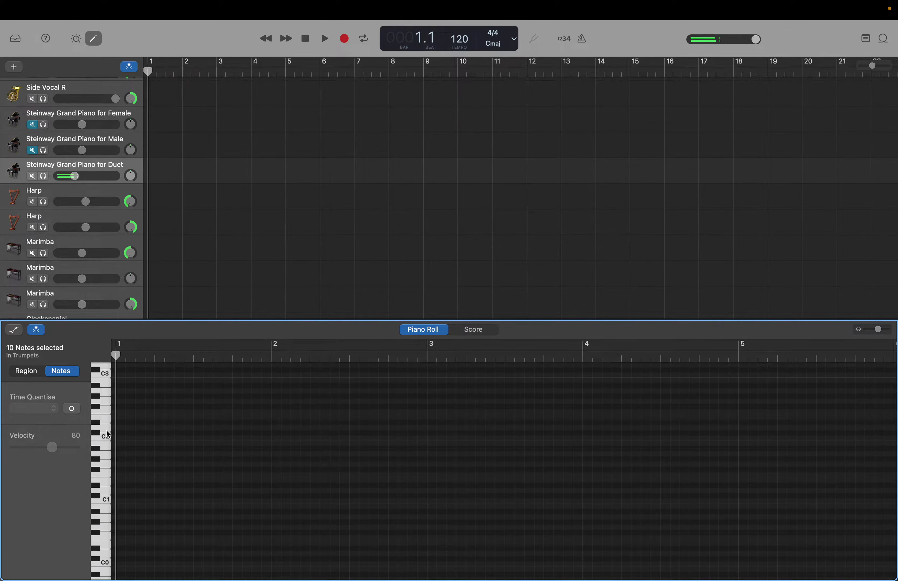
click(106, 442)
click(108, 451)
click(108, 421)
Create an A0 note at the start of bar 1 and lengthen it to about 6.5 beats, into bar 2.
right_click(123, 522)
click(128, 521)
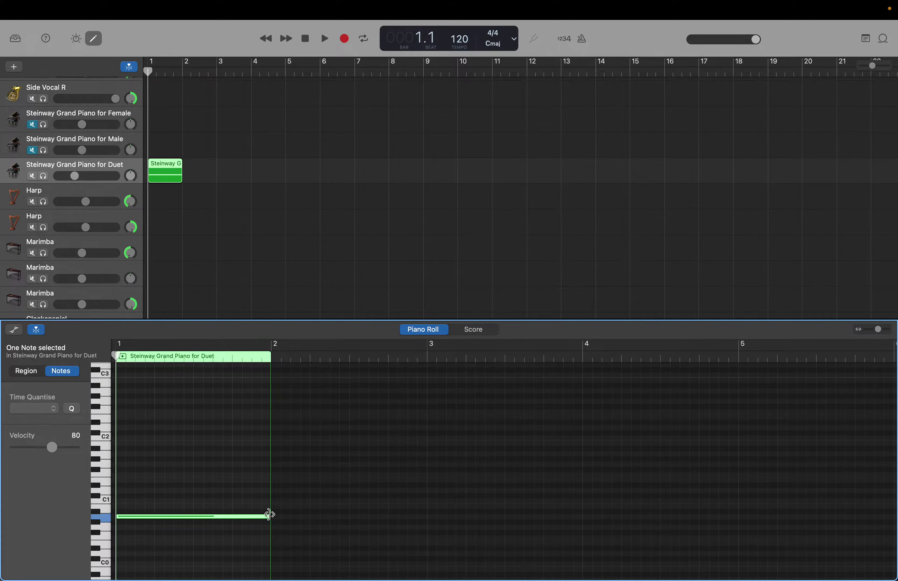
drag(268, 515, 365, 524)
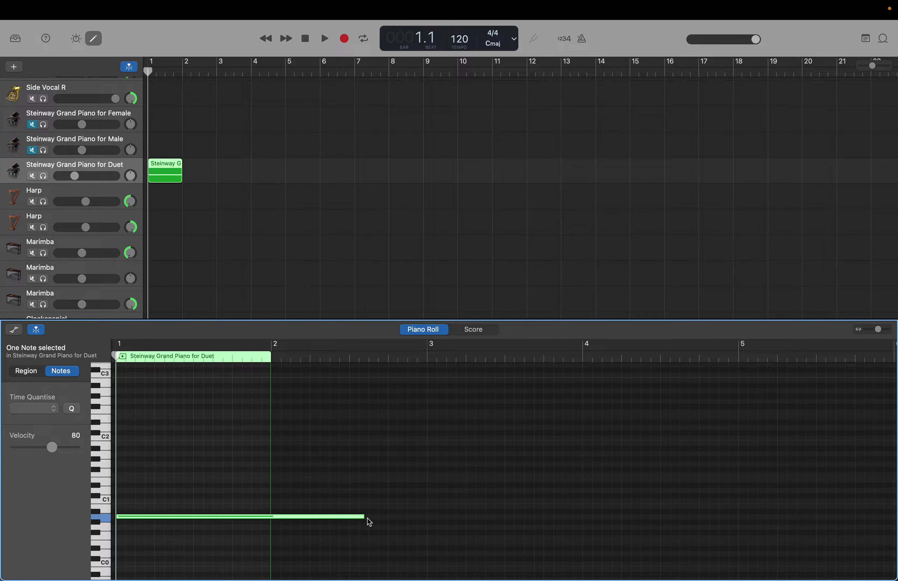
click(367, 516)
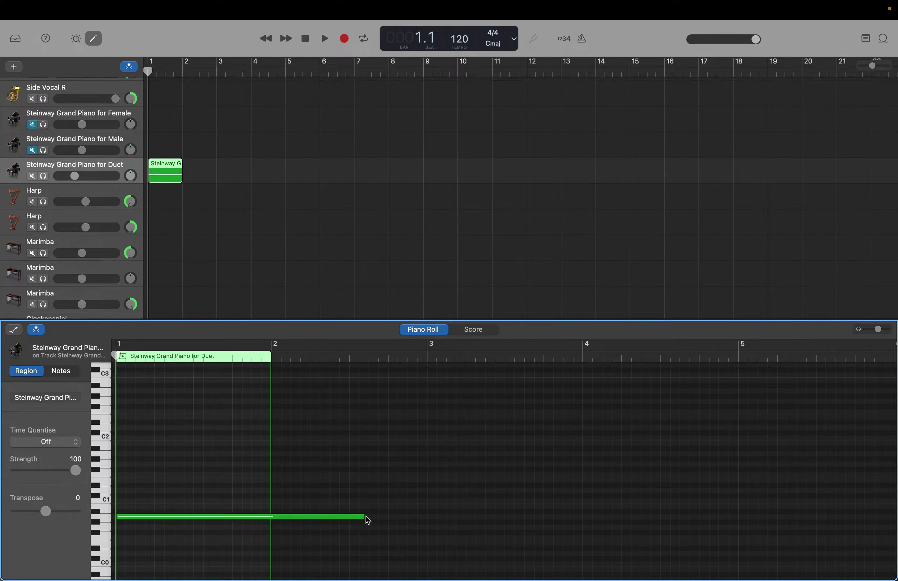
click(364, 516)
click(364, 517)
drag(364, 517, 368, 516)
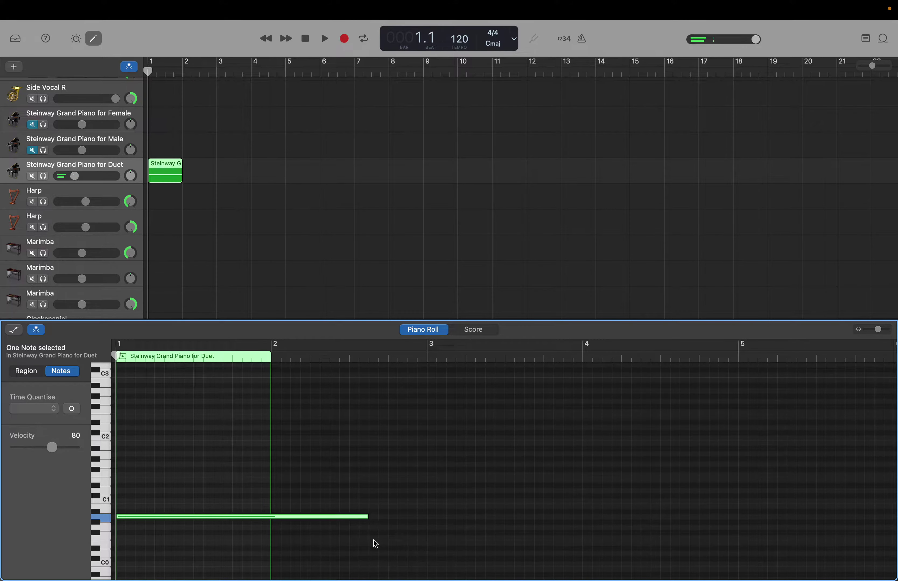
Add three sixteenth-length notes, A0, C1 and D1, rising through the end of bar 2 after the long note.
right_click(371, 516)
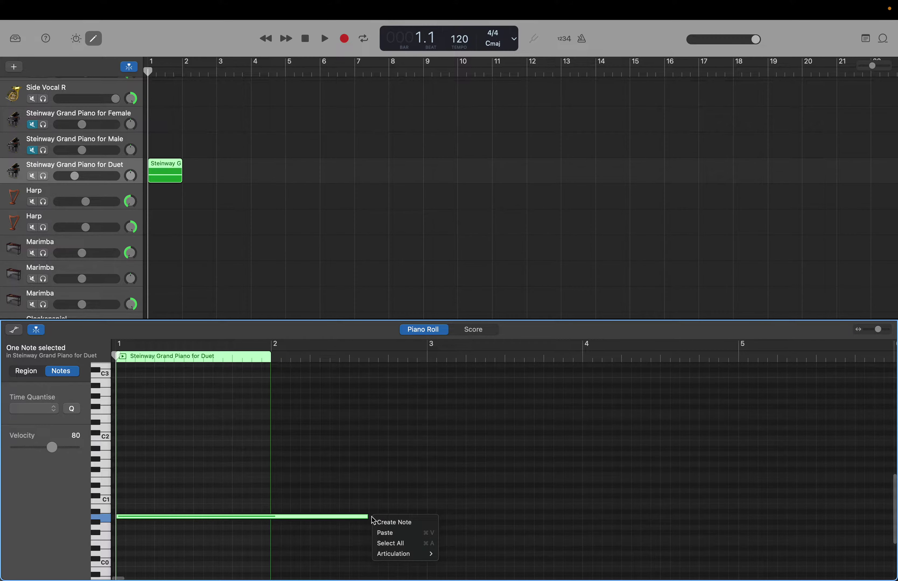
click(377, 520)
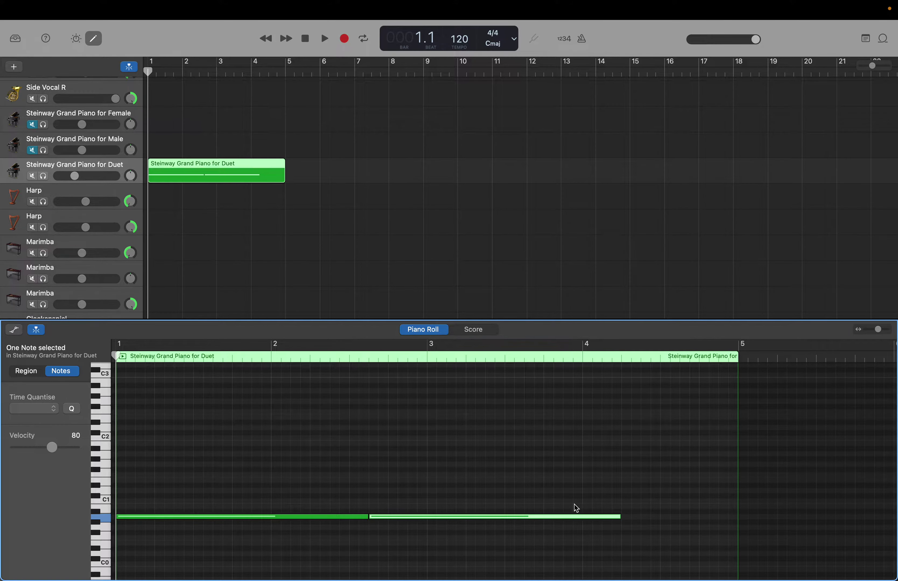
drag(618, 515, 375, 521)
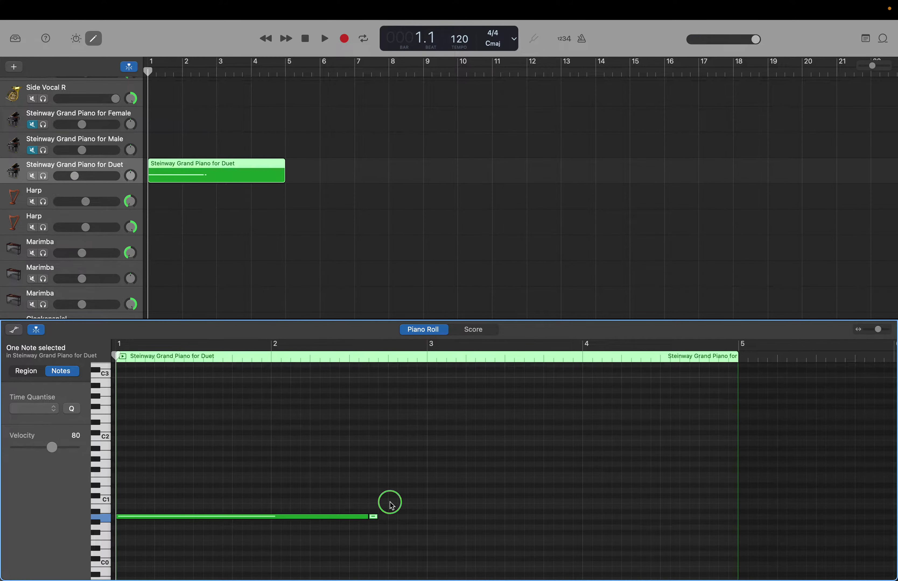
right_click(392, 506)
click(402, 506)
right_click(410, 492)
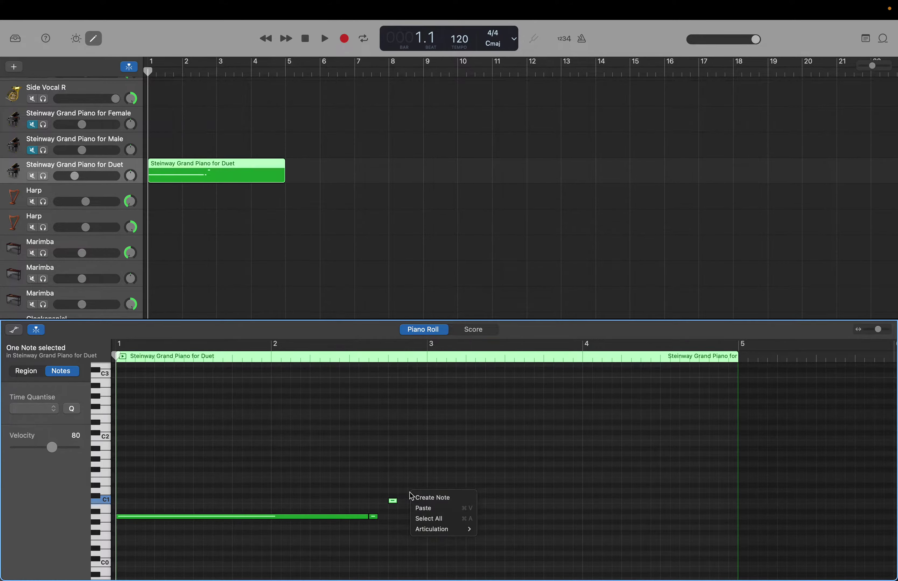
click(420, 490)
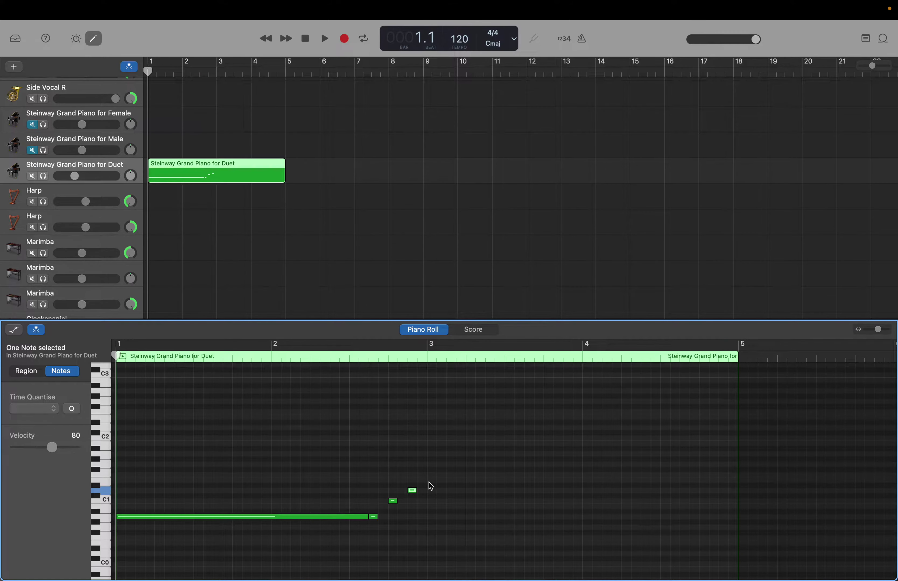
Create an E1 note at the start of bar 3, lengthen it to about six beats, and select the short D1 note.
right_click(429, 483)
click(433, 489)
drag(434, 480, 581, 487)
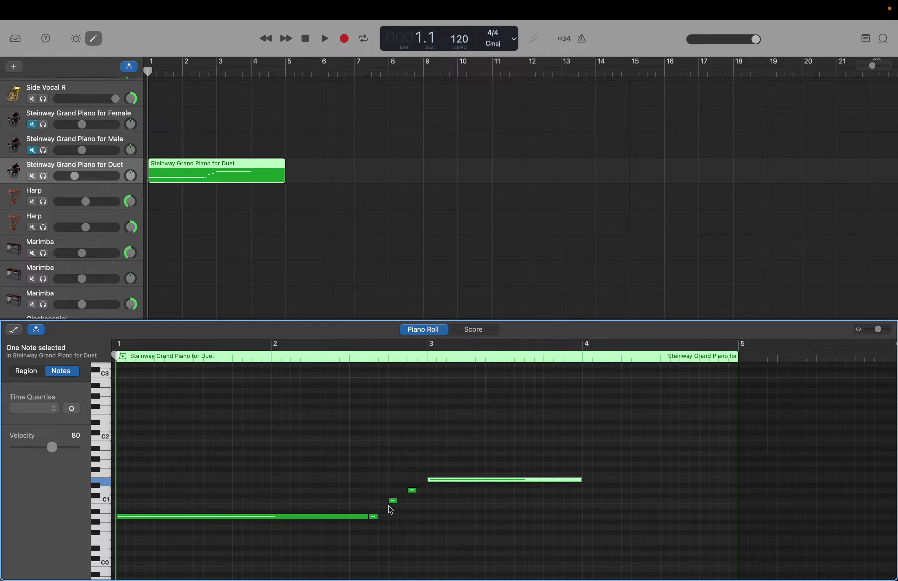
click(581, 483)
drag(580, 484, 656, 483)
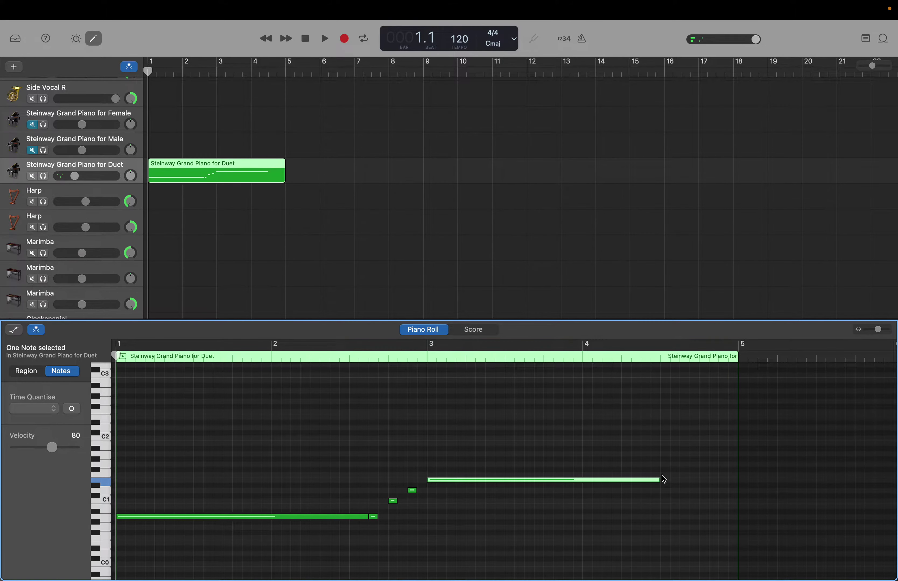
click(412, 490)
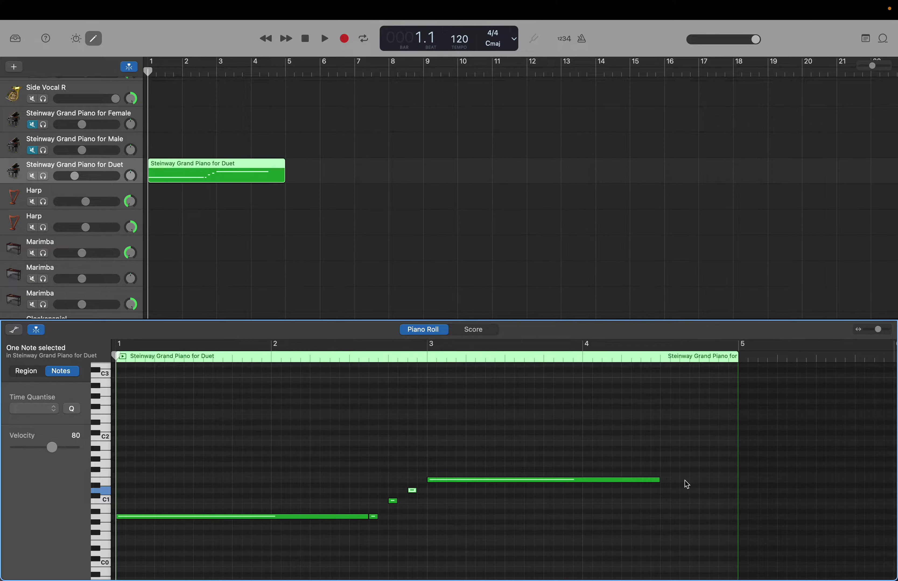
Add two separate short E1 notes in the second half of bar 4, after the long E1 note.
right_click(684, 481)
click(692, 486)
click(713, 481)
right_click(713, 482)
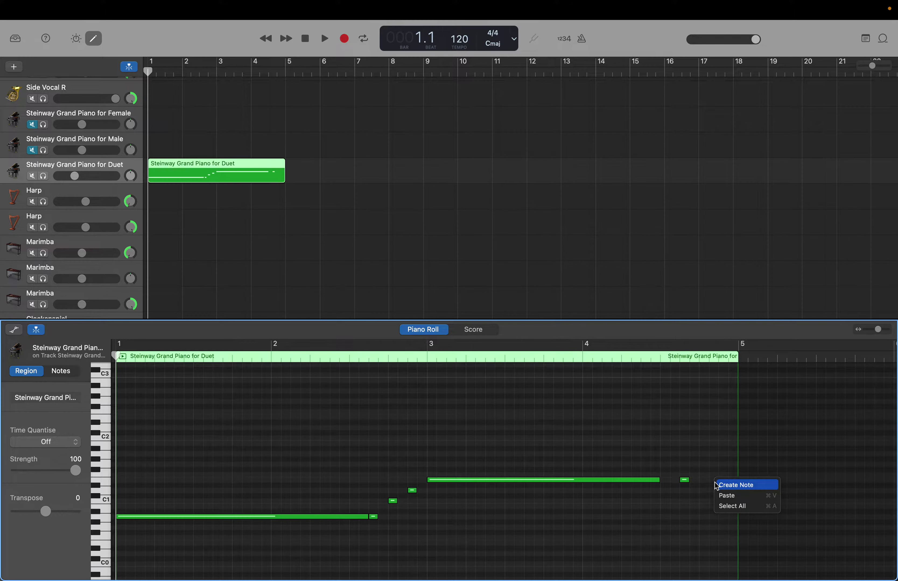
click(716, 486)
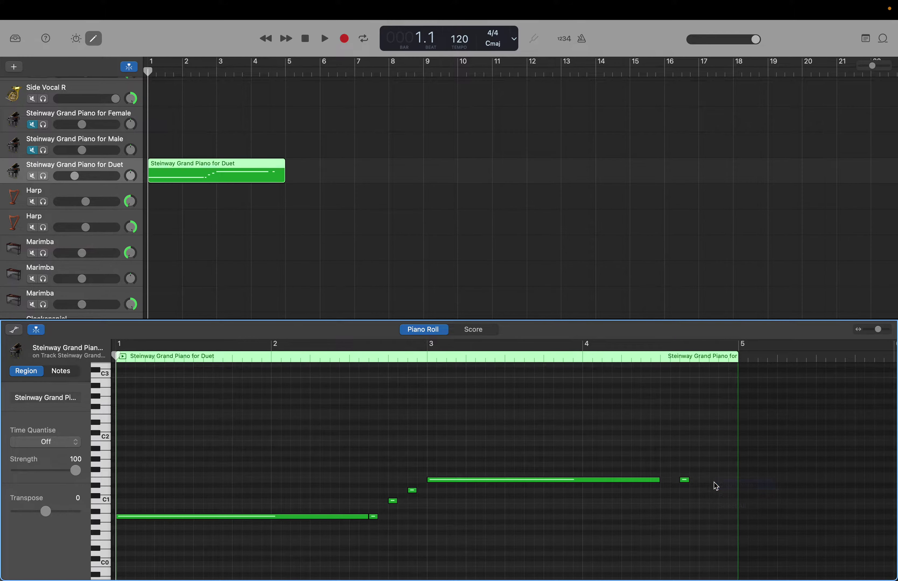
Create an F1 note directly after the long E1 note in bar 4 and lengthen it to about half a beat.
right_click(667, 478)
click(666, 479)
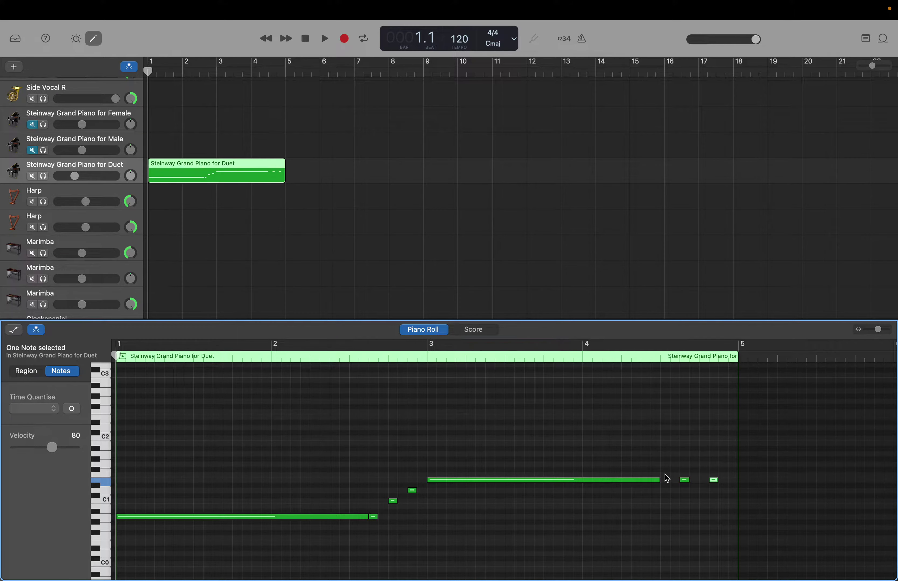
right_click(667, 478)
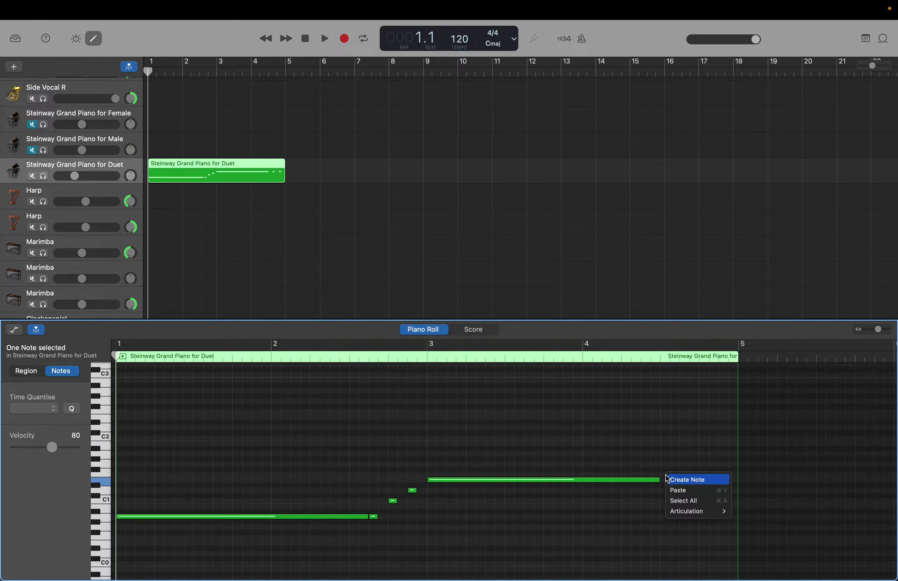
click(672, 479)
drag(669, 474, 678, 475)
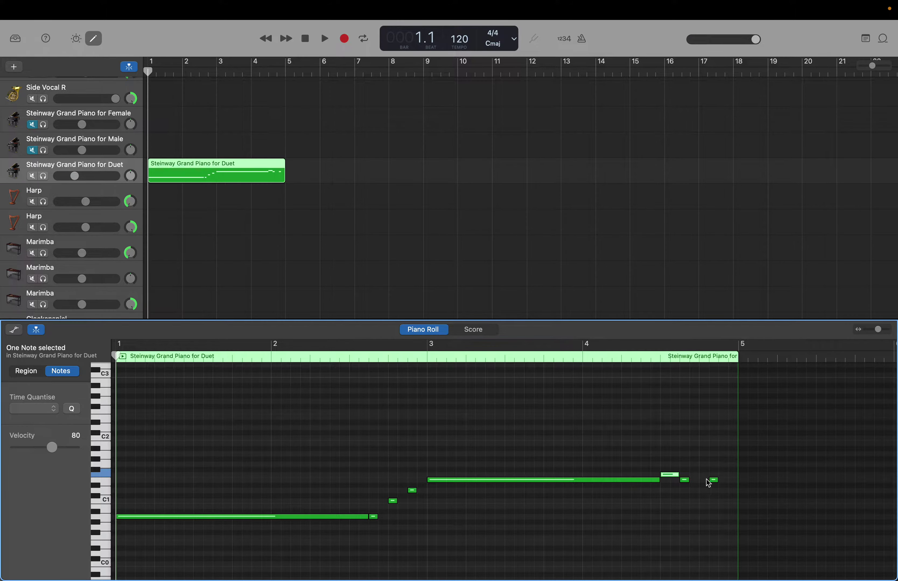
Shift the last short E1 note slightly later and add an F1 note of about half a beat on beat 4 of bar 4.
drag(711, 480, 717, 481)
click(676, 475)
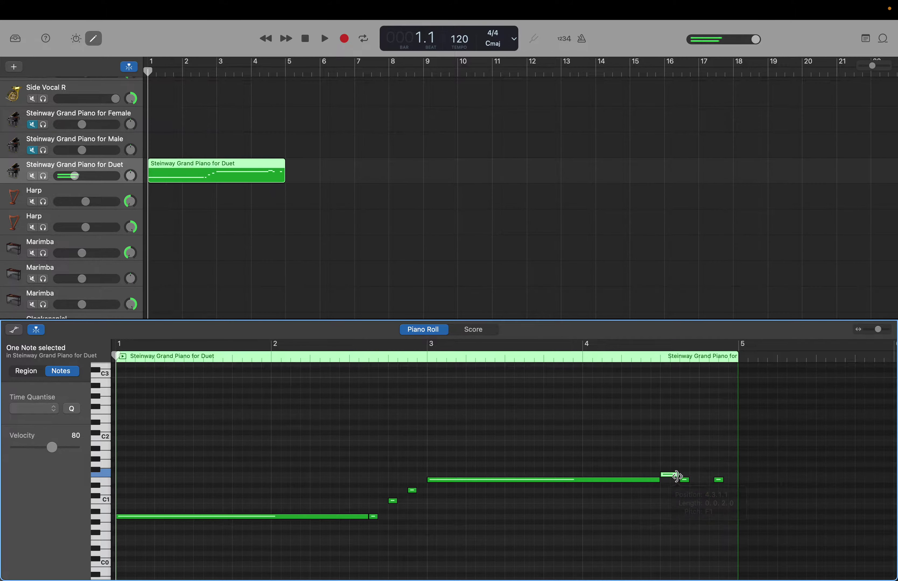
right_click(704, 479)
click(707, 481)
click(706, 481)
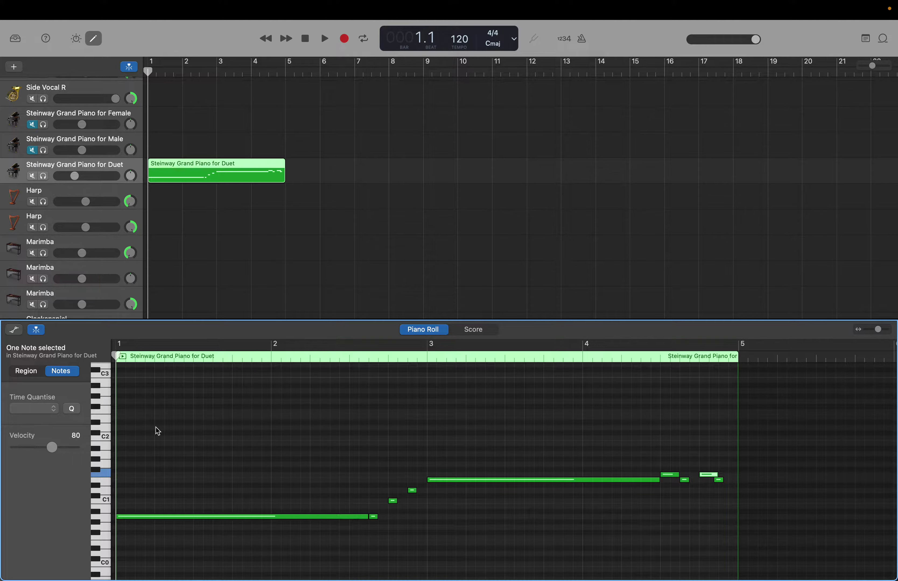
Select all the notes in bars 1–4 and duplicate them one octave higher, keeping the originals.
drag(157, 427, 738, 538)
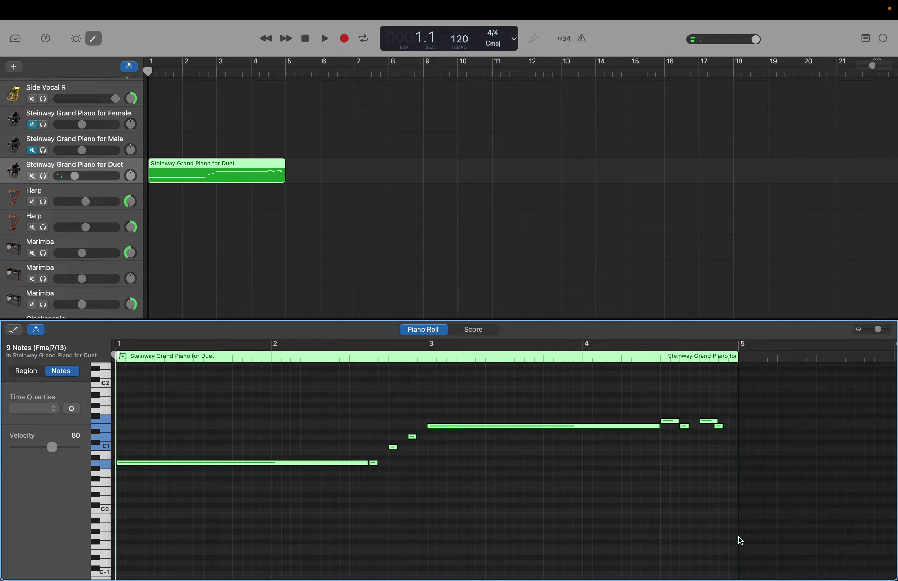
scroll(741, 541, up, 5)
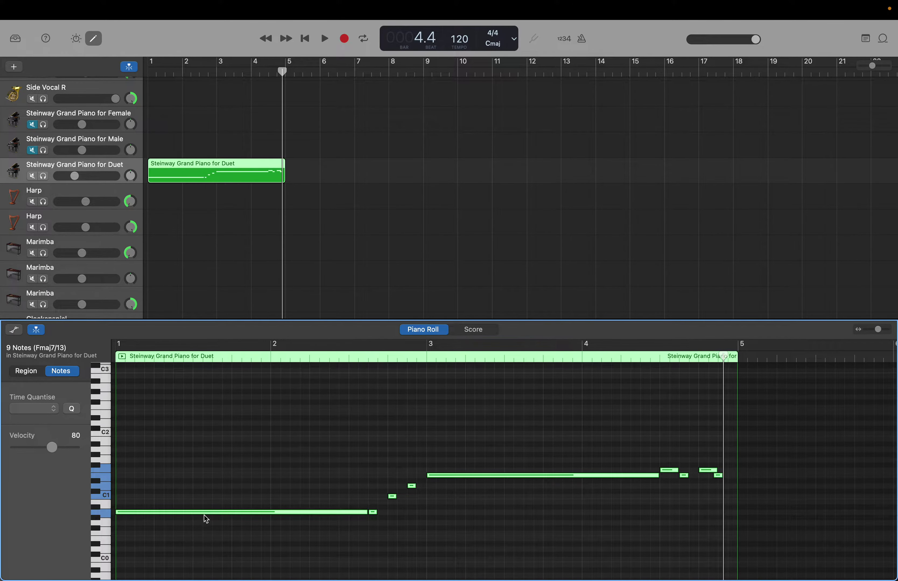
drag(204, 514, 202, 453)
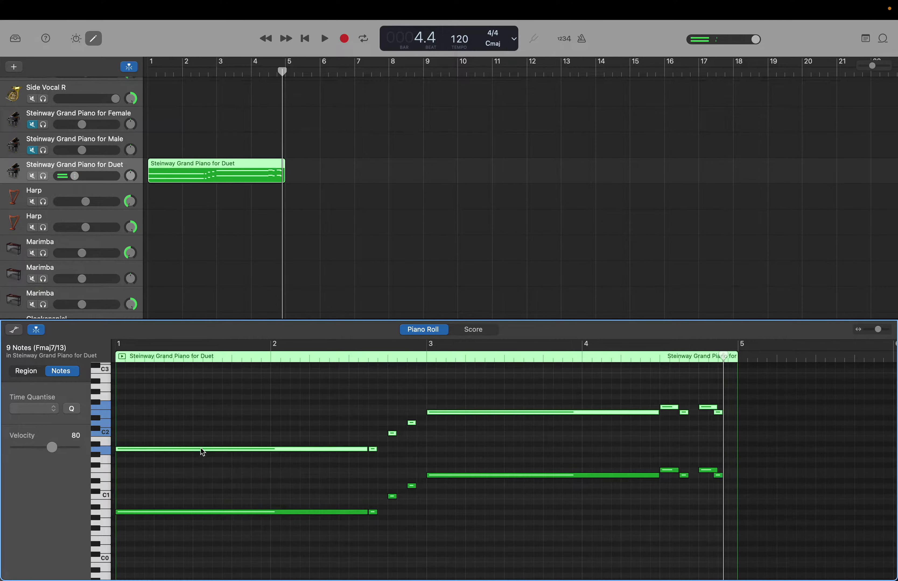
drag(175, 408, 726, 507)
click(568, 546)
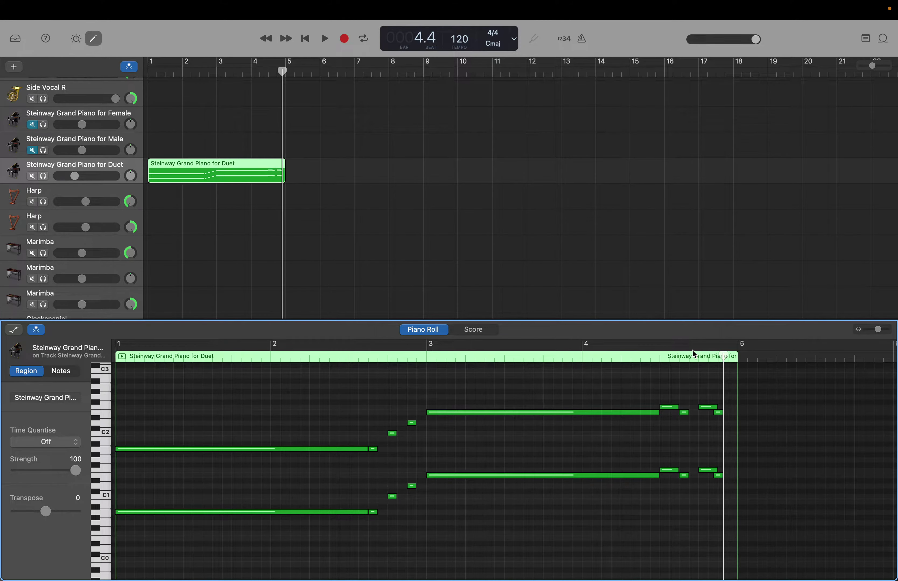
Place the playhead at the start of bar 5 and extend the Steinway Grand Piano for Duet region to 8 bars.
click(719, 356)
drag(719, 356, 738, 356)
scroll(735, 356, right, 3)
scroll(735, 356, right, 1)
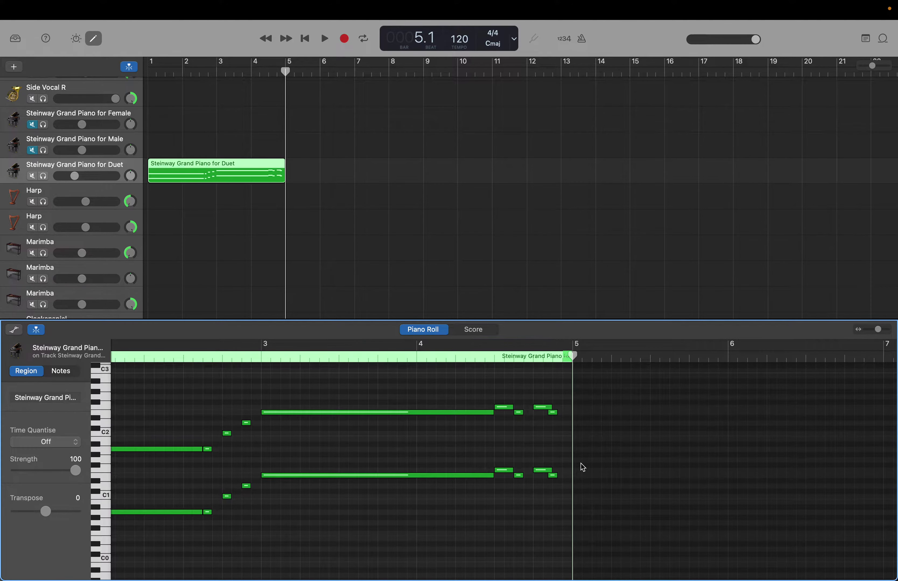
drag(573, 466, 686, 501)
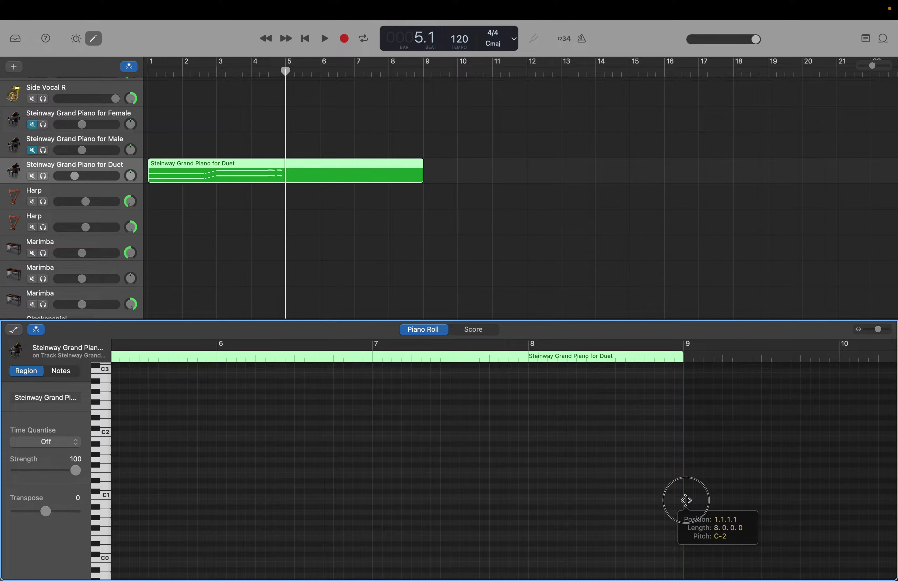
drag(686, 501, 686, 500)
Copy all the notes in bars 1–4, paste them at bar 5, and clear the note selection.
scroll(686, 500, left, 10)
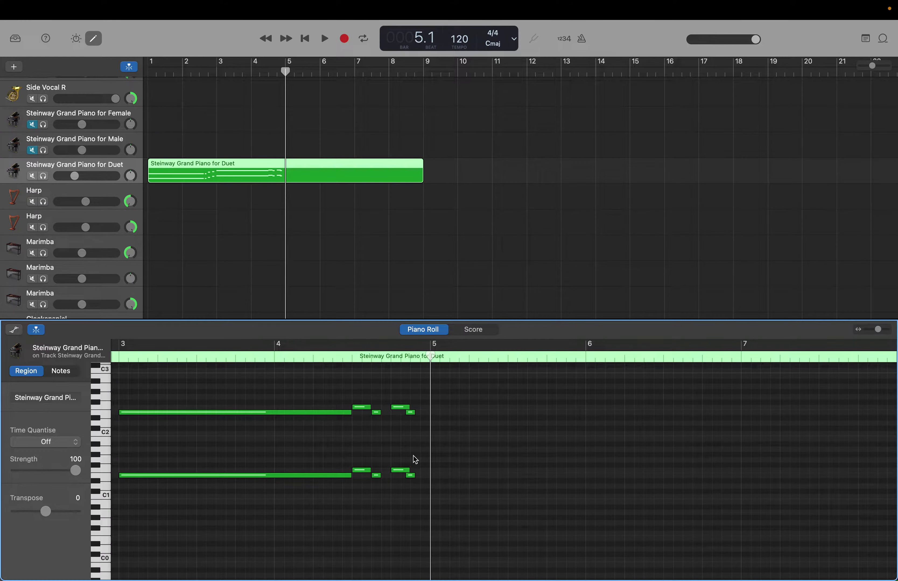
scroll(415, 459, left, 7)
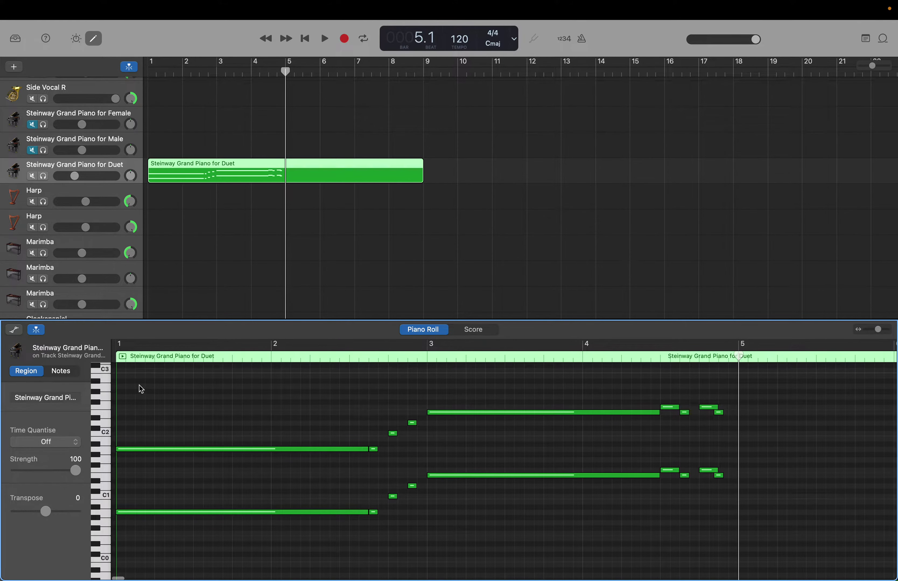
drag(141, 389, 729, 534)
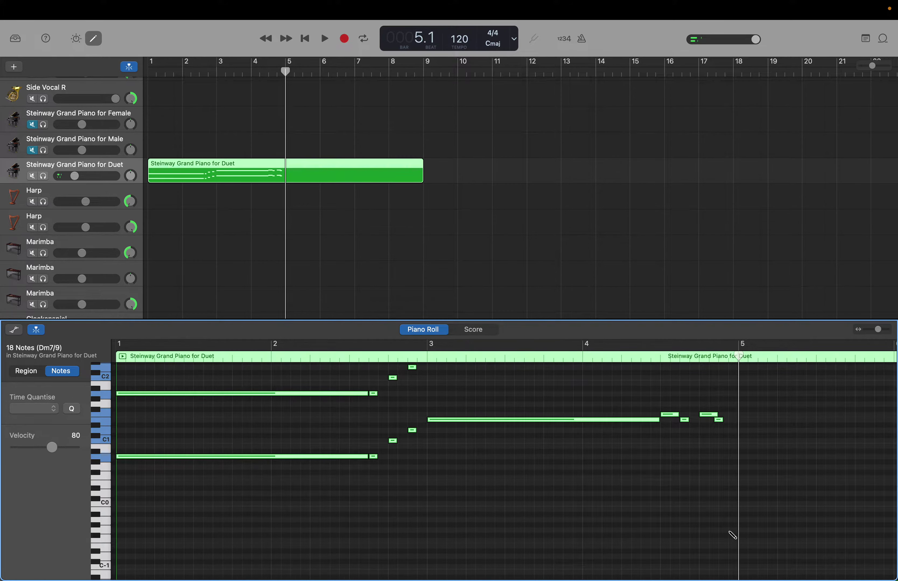
key(super+v)
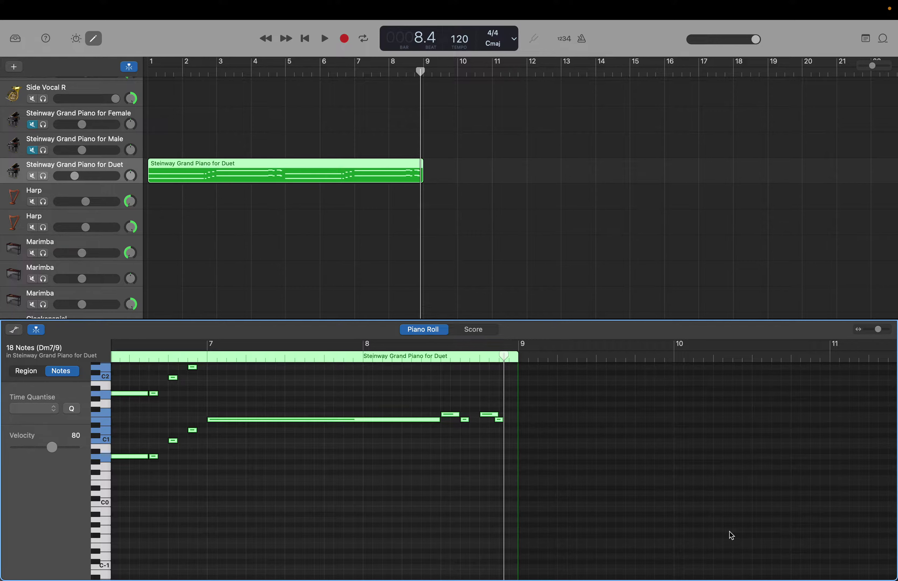
key(super+v)
click(355, 530)
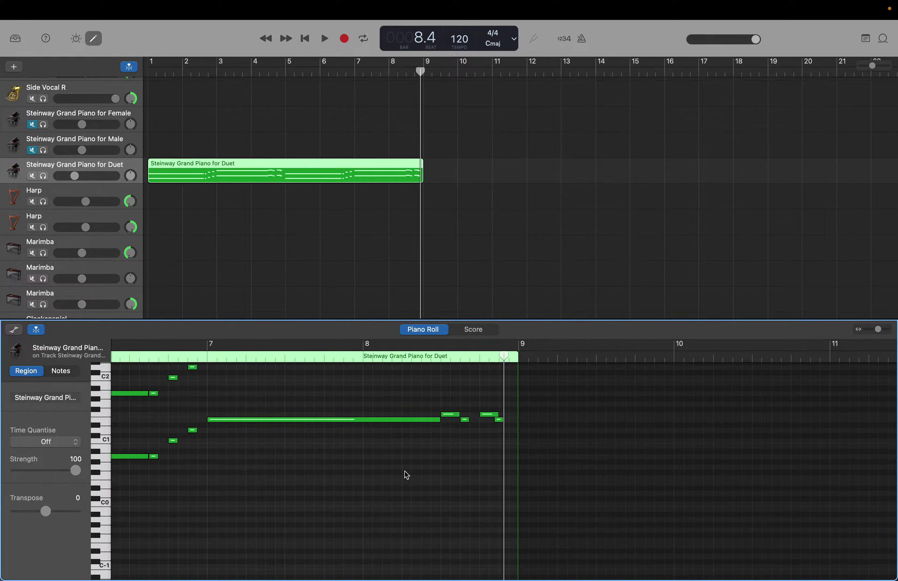
Extend the region past bar 10 and paste a copy of all the notes from bars 1–8 at bar 9.
drag(505, 356, 517, 351)
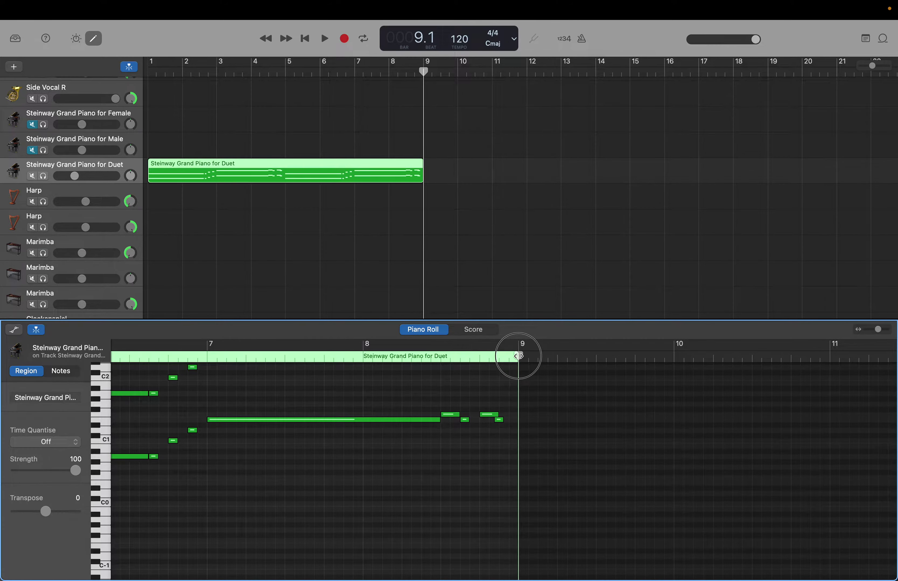
drag(519, 486, 697, 471)
scroll(355, 477, left, 20)
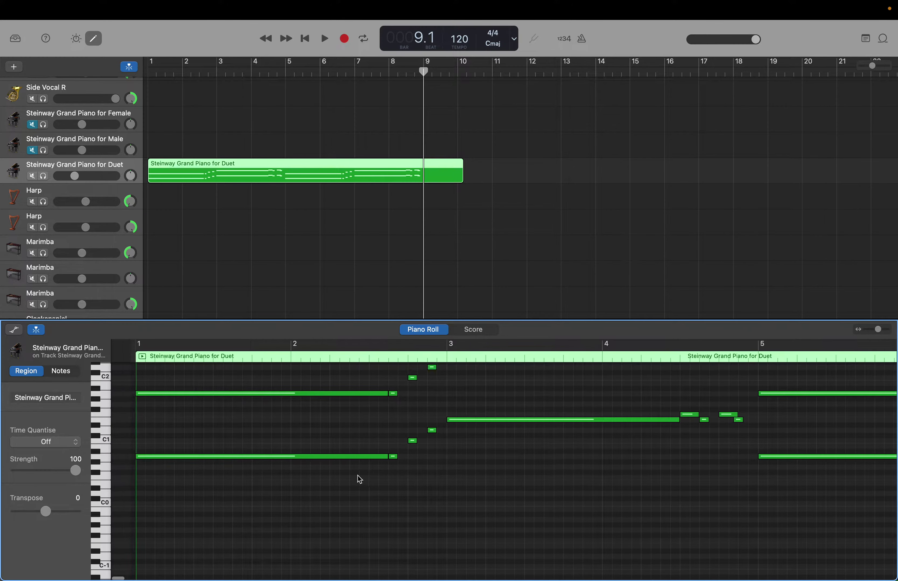
drag(179, 536, 892, 427)
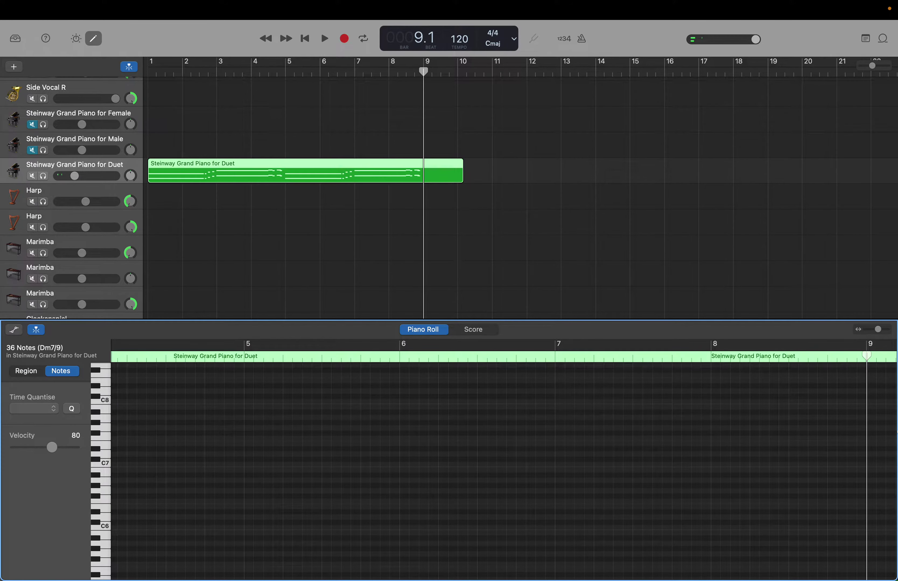
key(super+v)
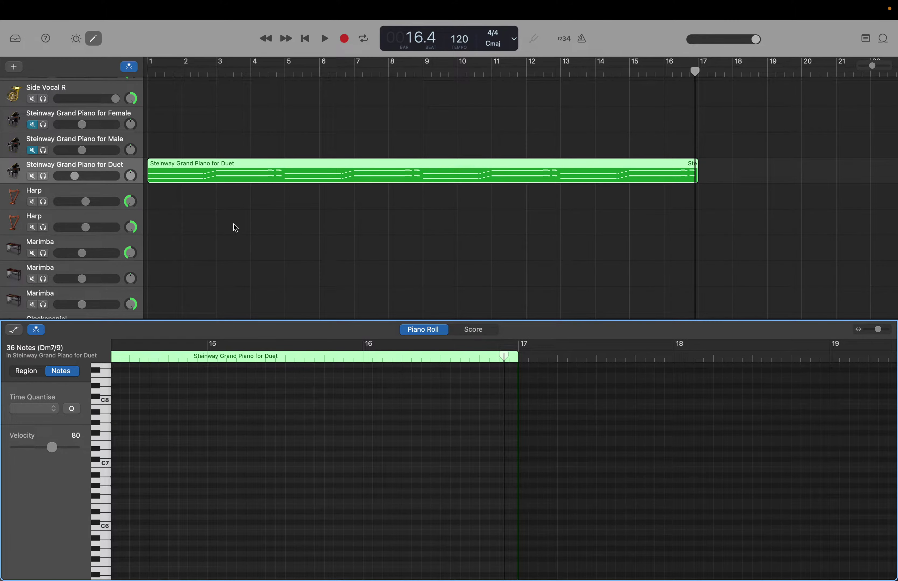
Move the playhead back to the start of bar 9.
scroll(233, 224, down, 1)
scroll(234, 224, down, 10)
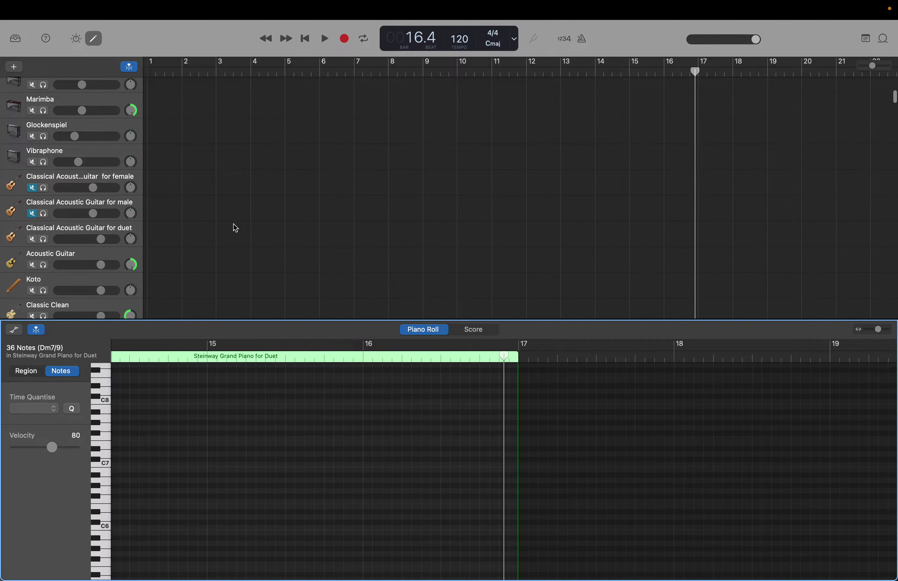
scroll(233, 224, down, 6)
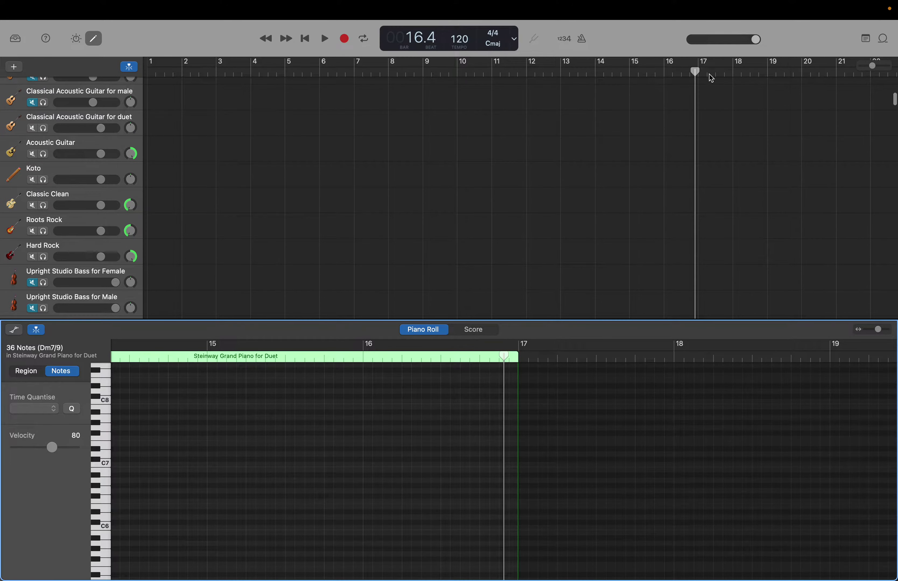
drag(695, 71, 424, 62)
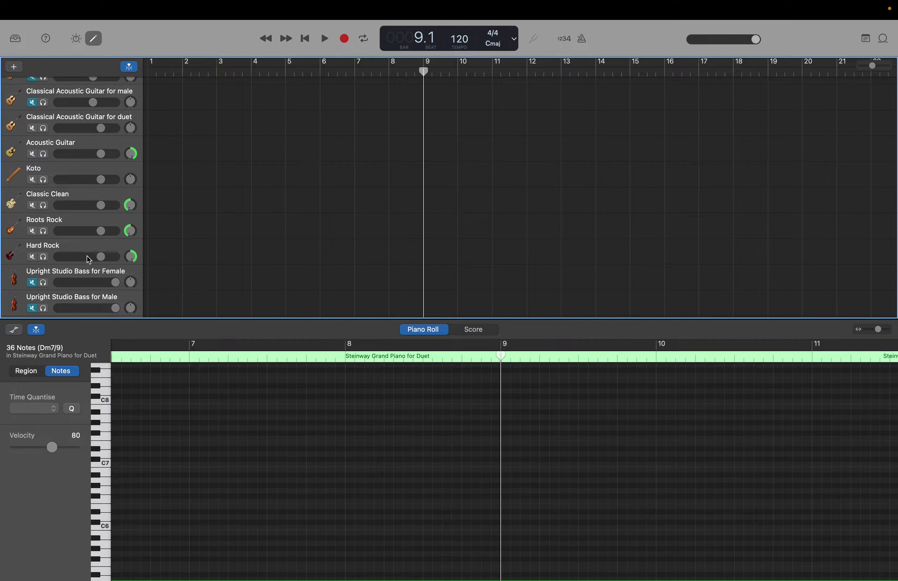
Find the Detroit Garage drum tracks further down the track list and select the third one.
scroll(43, 253, down, 2)
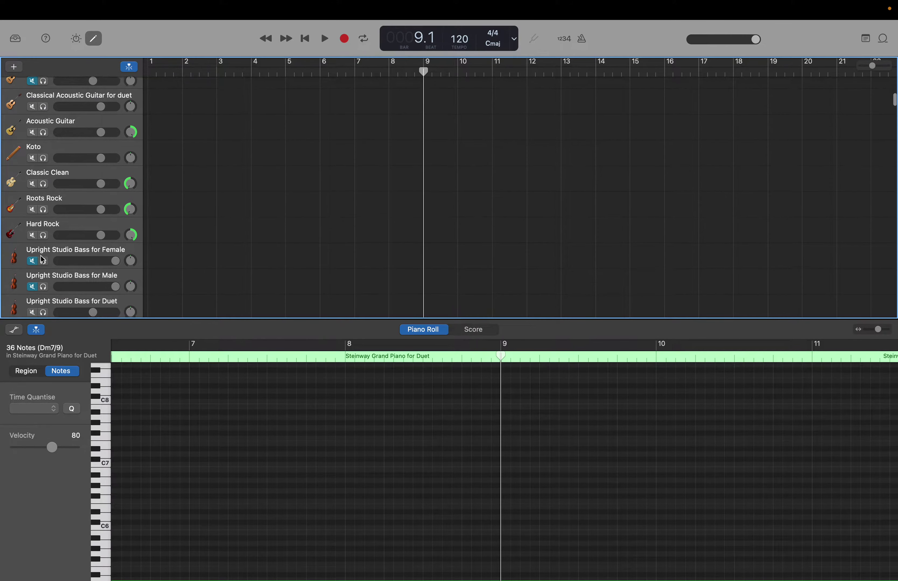
scroll(43, 260, down, 1)
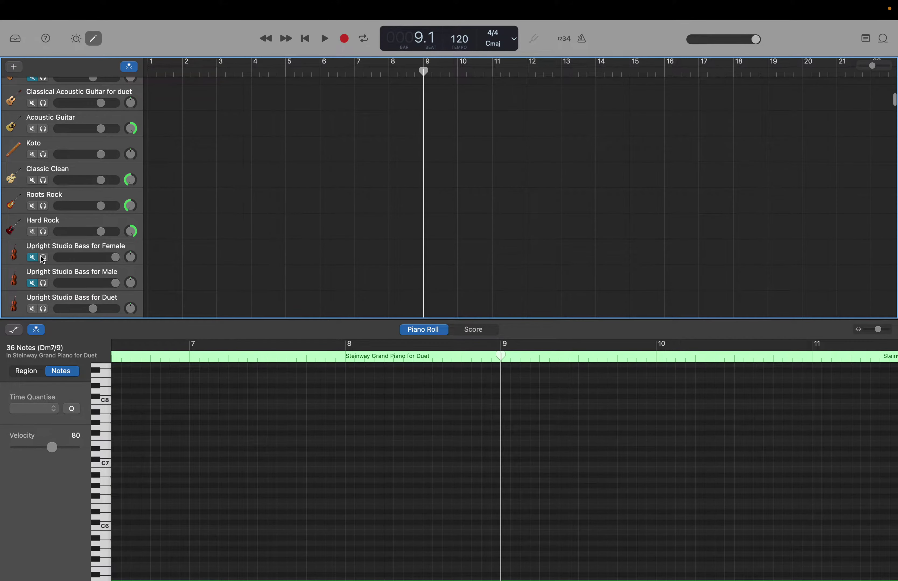
scroll(43, 260, down, 2)
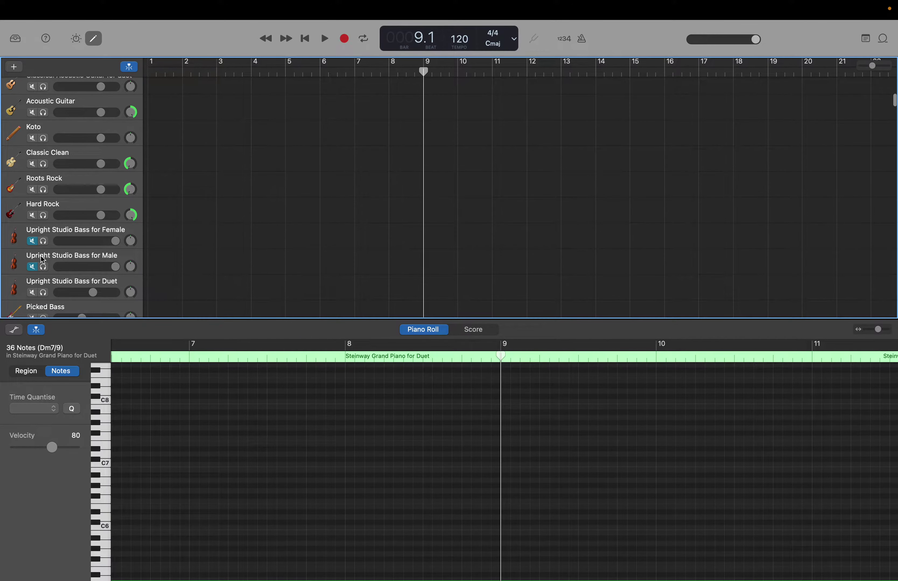
scroll(43, 261, down, 6)
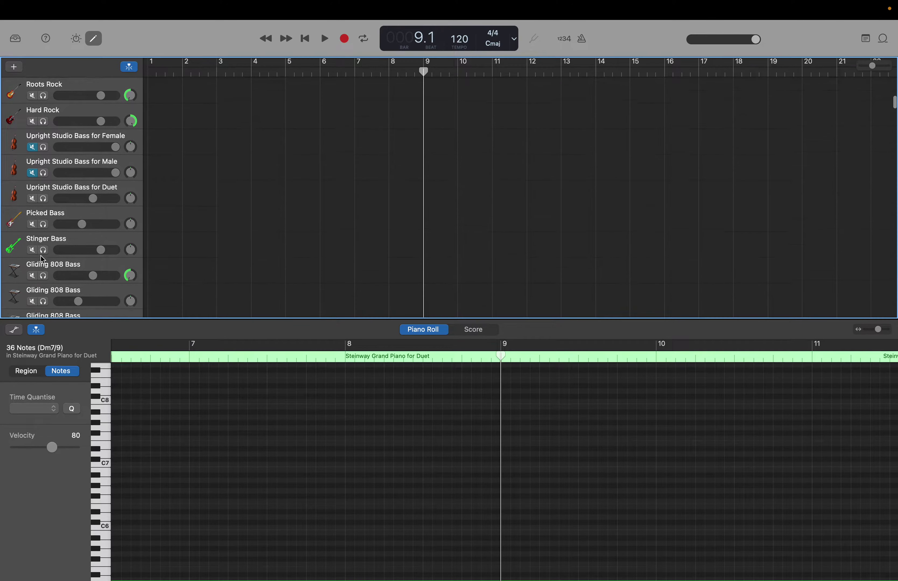
scroll(43, 261, down, 2)
scroll(43, 261, up, 2)
scroll(43, 260, down, 3)
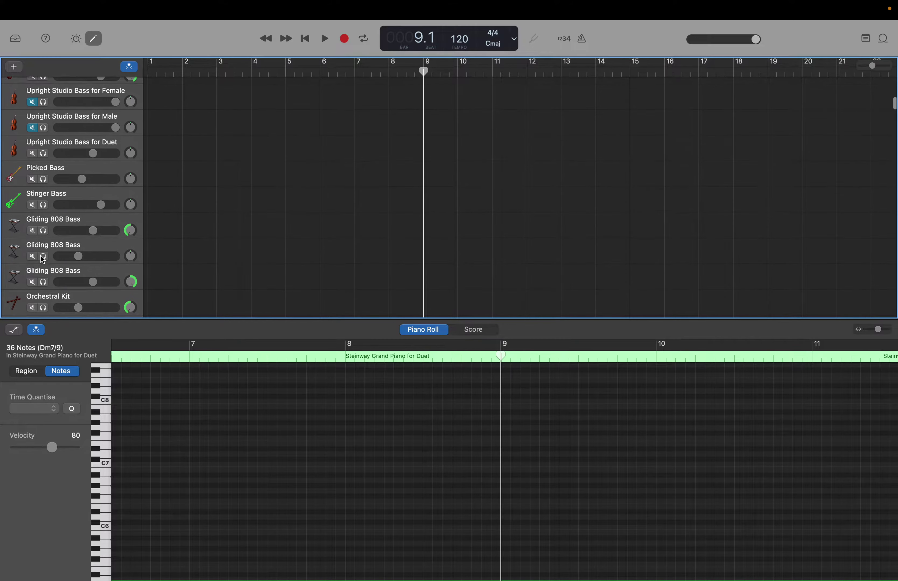
scroll(43, 261, down, 15)
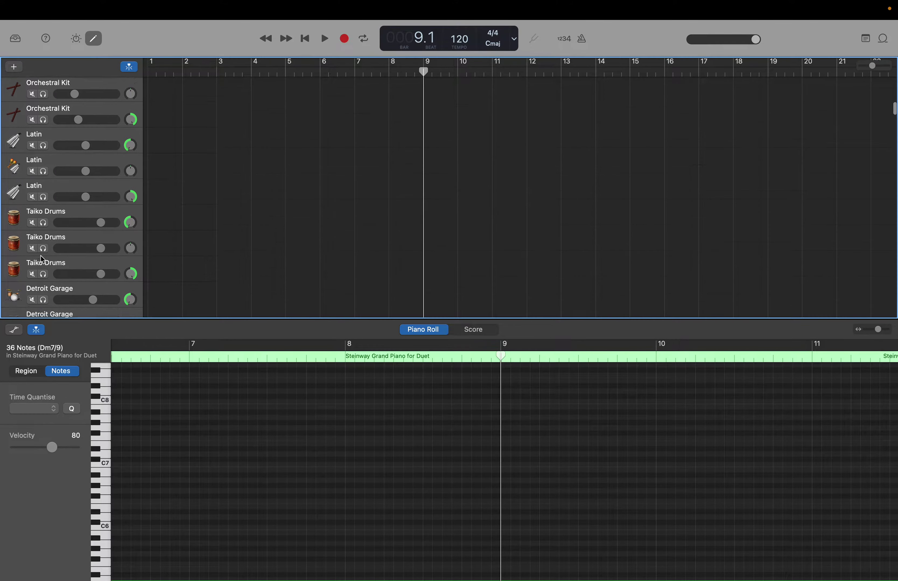
scroll(43, 260, down, 5)
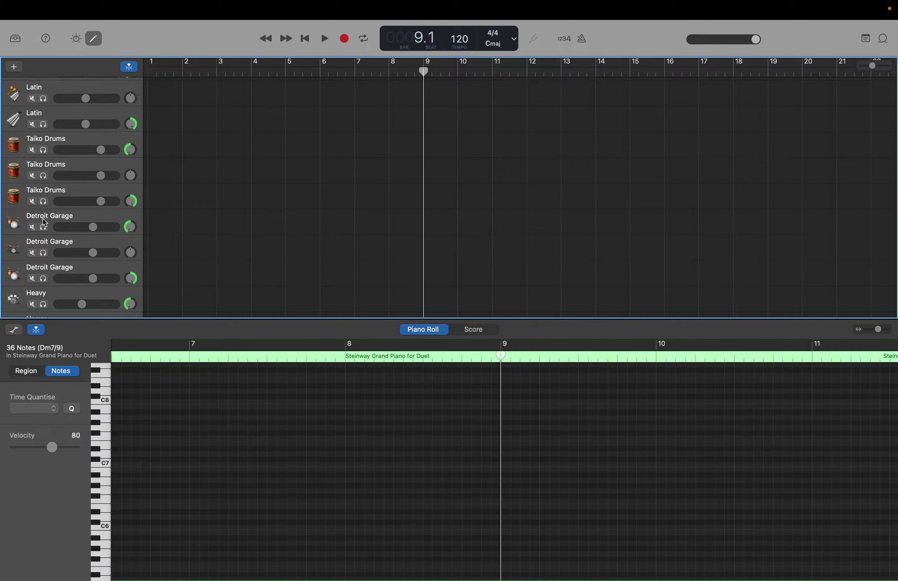
click(44, 221)
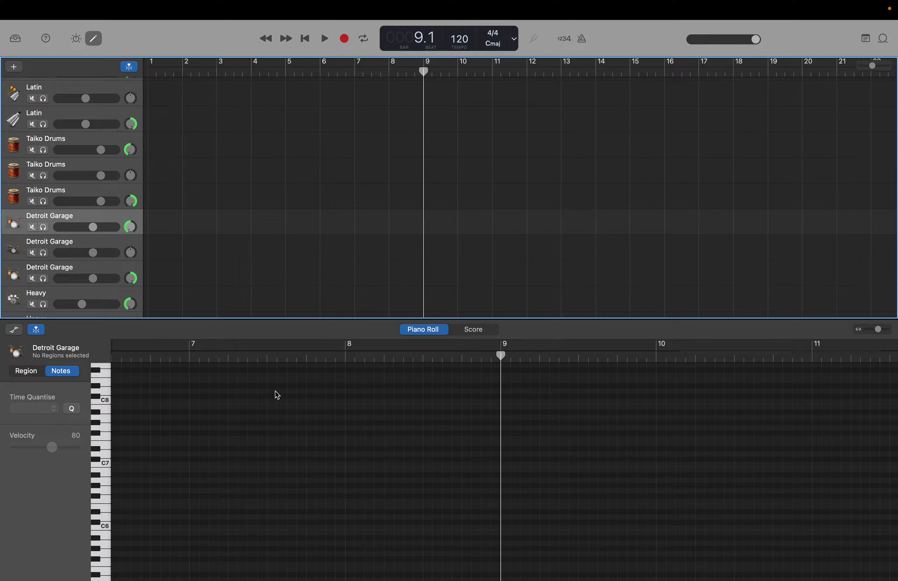
click(55, 276)
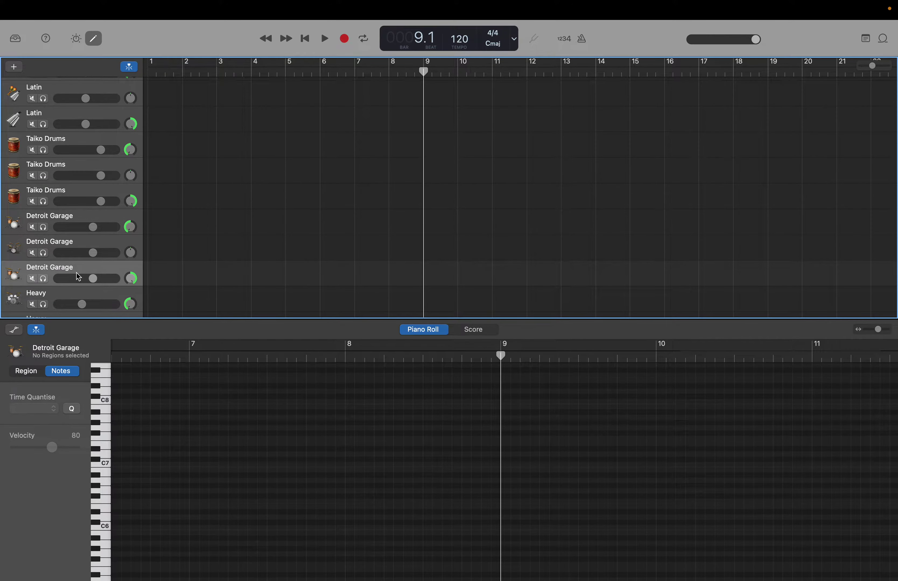
scroll(77, 272, down, 2)
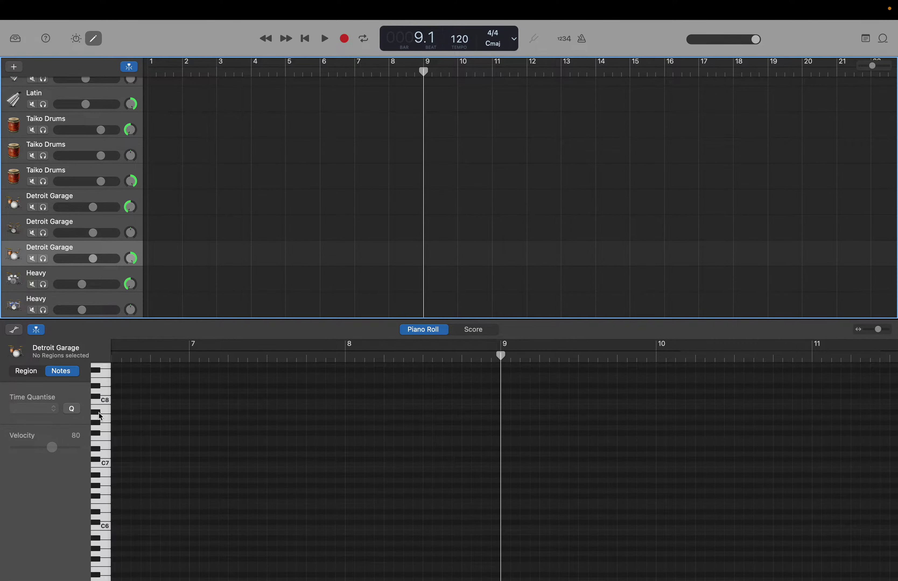
Audition the drum sounds around C7 on the third Detroit Garage track.
drag(100, 416, 107, 475)
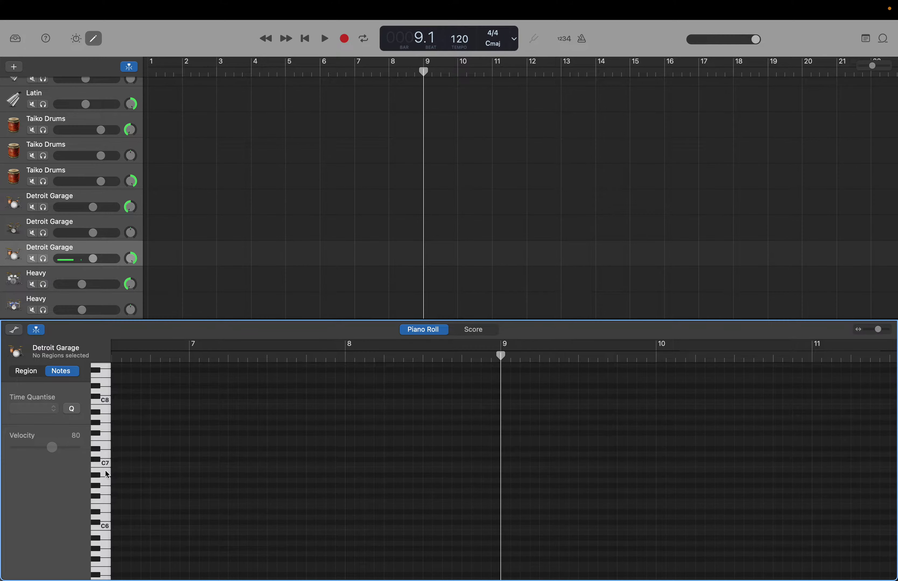
click(105, 470)
click(103, 497)
click(105, 495)
click(106, 475)
click(106, 475)
click(106, 475)
click(105, 470)
Write an eighth note followed by two sixteenth notes on B6 in the first beat of bar 9.
right_click(505, 475)
click(514, 478)
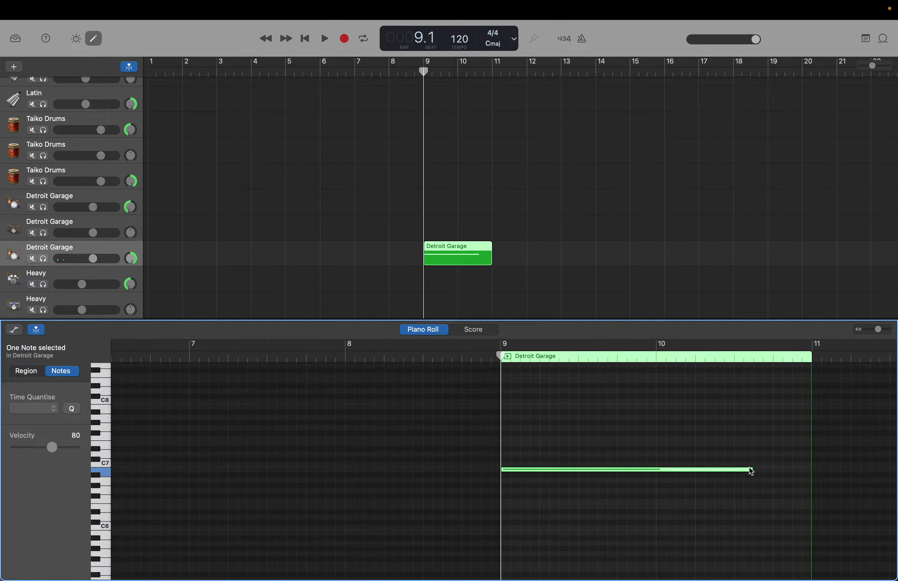
drag(750, 468, 514, 495)
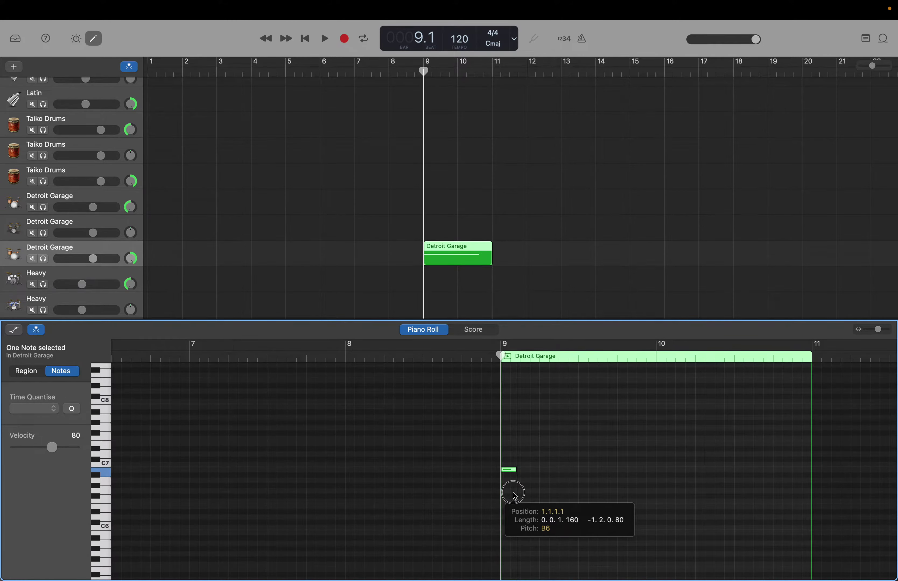
drag(513, 492, 517, 496)
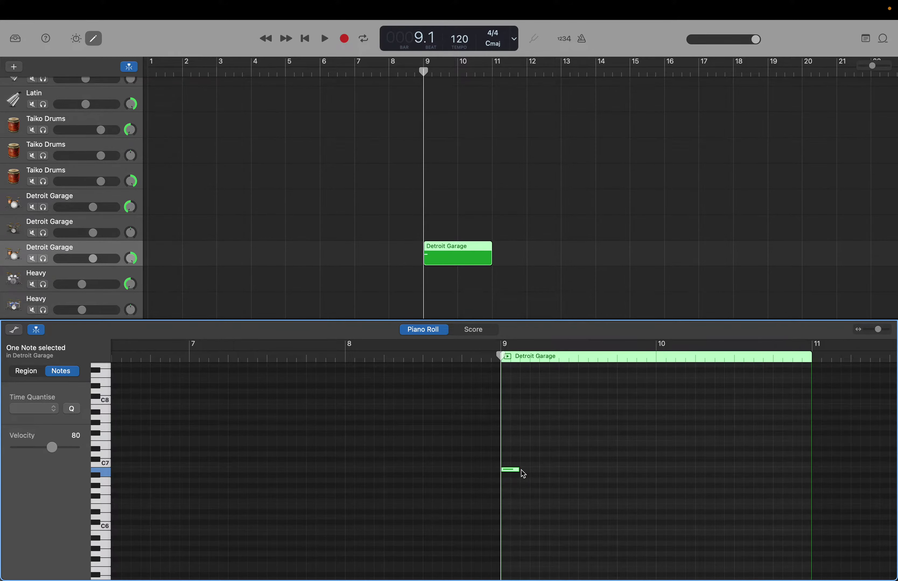
click(521, 470)
drag(535, 469, 527, 470)
right_click(531, 470)
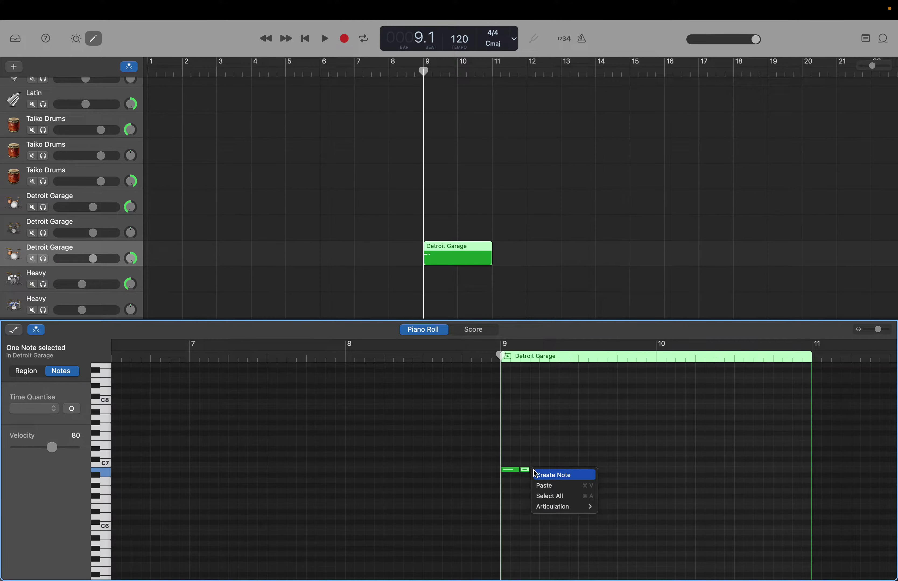
click(550, 473)
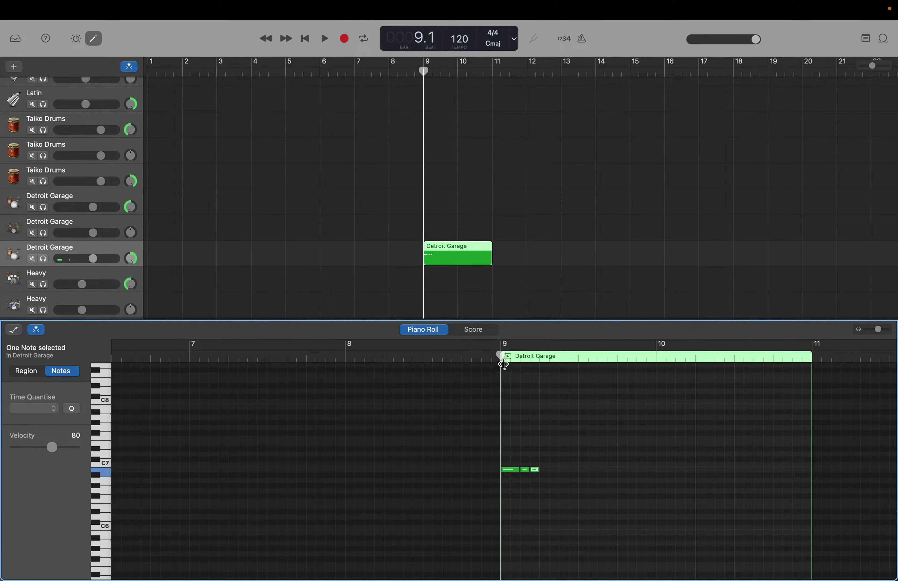
Copy the three-note B6 figure and paste it repeatedly from beat 2 of bar 9 up to the start of bar 17.
drag(507, 361, 537, 361)
drag(504, 436, 534, 487)
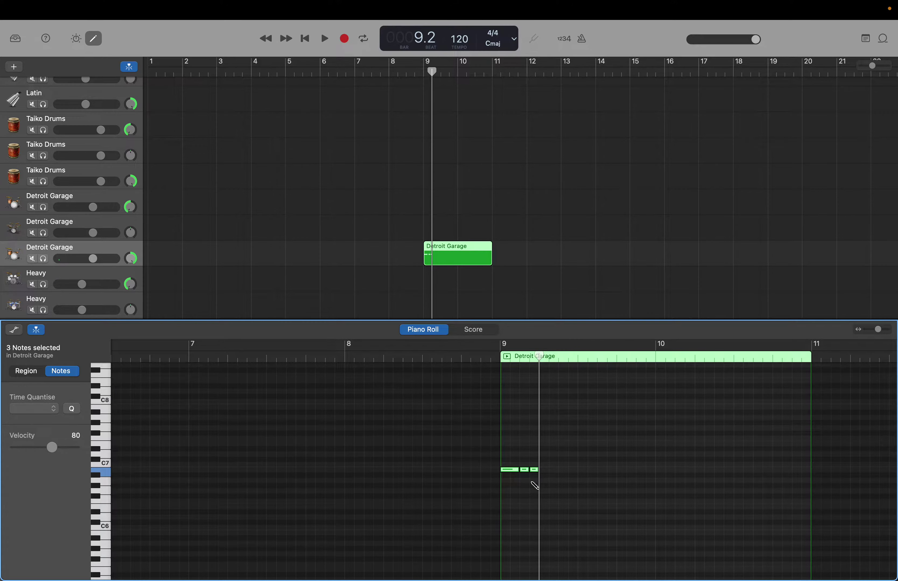
key(super+v)
key(super+v)
key(super+v)
key(super+v)
key(super+v)
key(super+v)
key(super+v)
key(super+v)
key(super+v)
key(super+v)
key(super+v)
key(super+v)
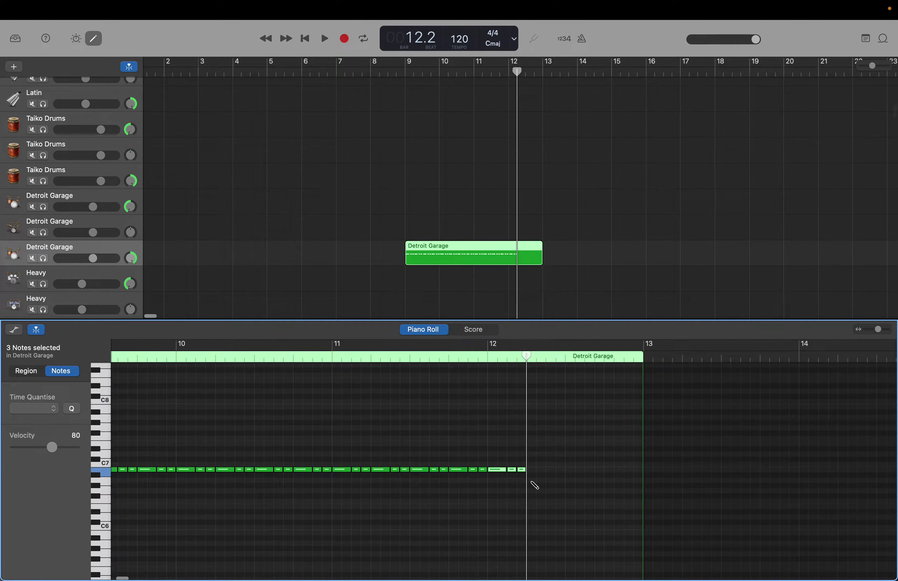
key(super+v)
key(super+v)
key(super+v)
key(super+v)
key(super+v)
key(super+v)
key(super+v)
key(super+v)
key(super+v)
key(super+v)
key(super+v)
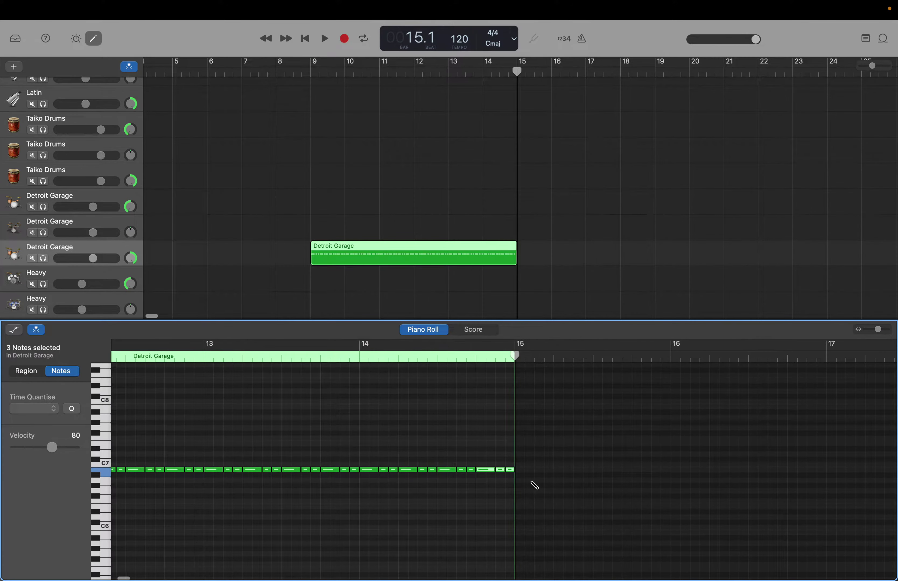
key(super+v)
key(super+v)
key(super+v)
key(super+v)
key(super+v)
key(super+v)
key(super+v)
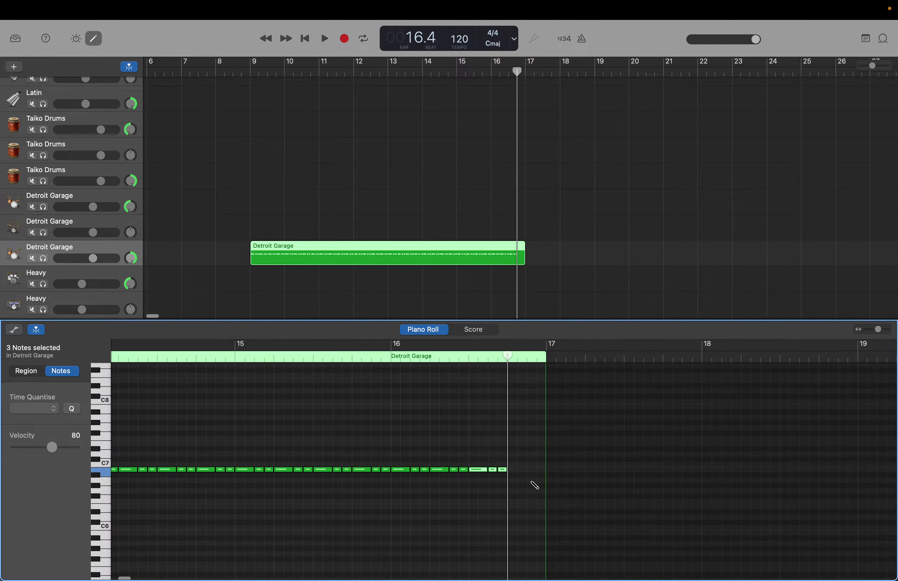
key(super+v)
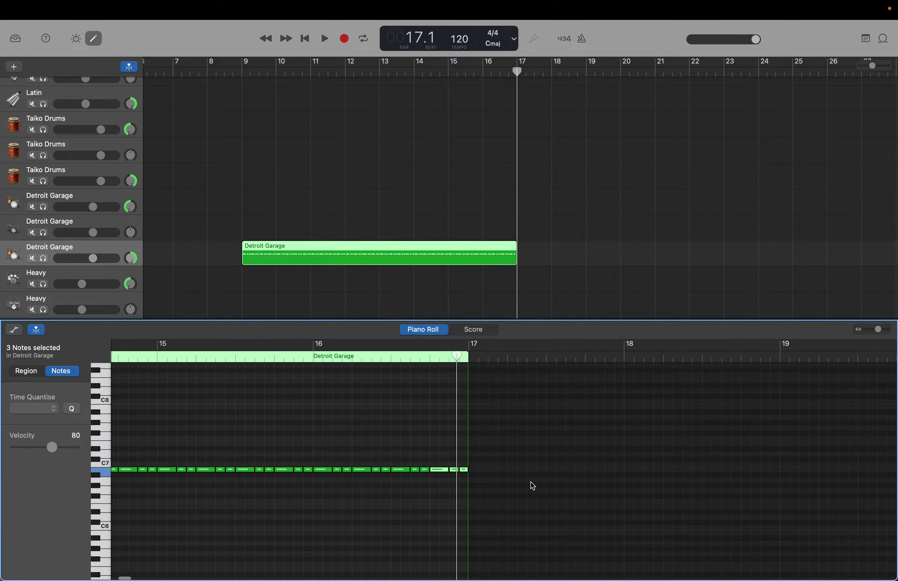
Return to bar 9, clear the note selection and audition the drum sounds below the B6 line.
scroll(532, 487, left, 10)
scroll(531, 481, left, 5)
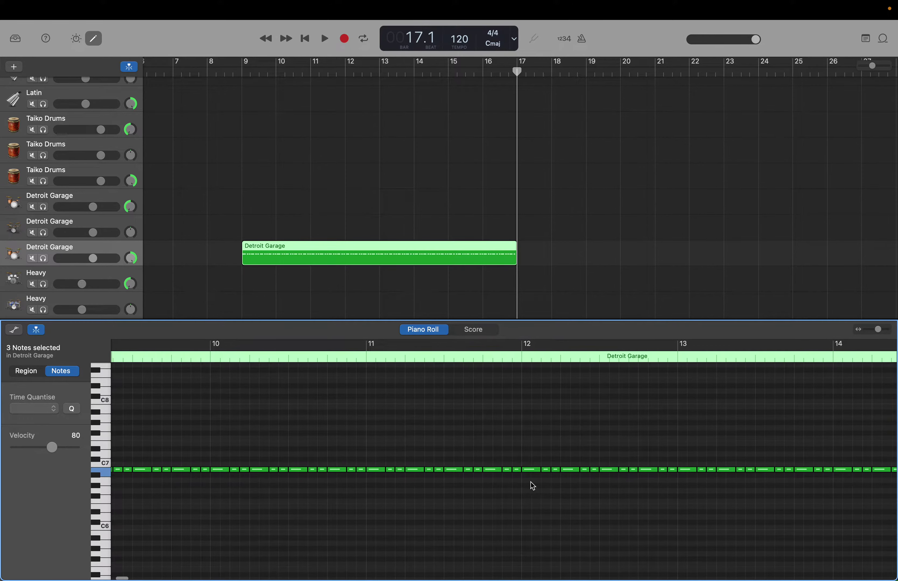
click(244, 503)
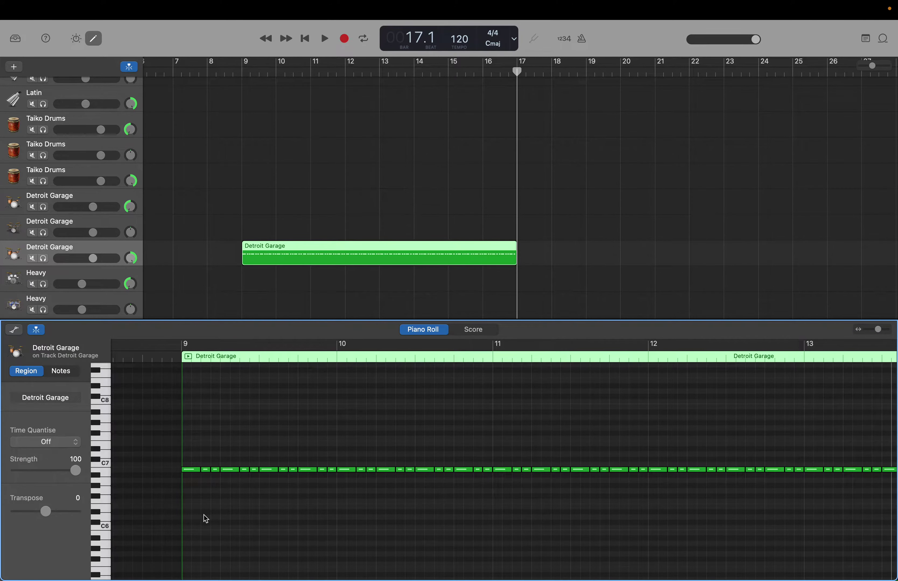
scroll(206, 520, down, 3)
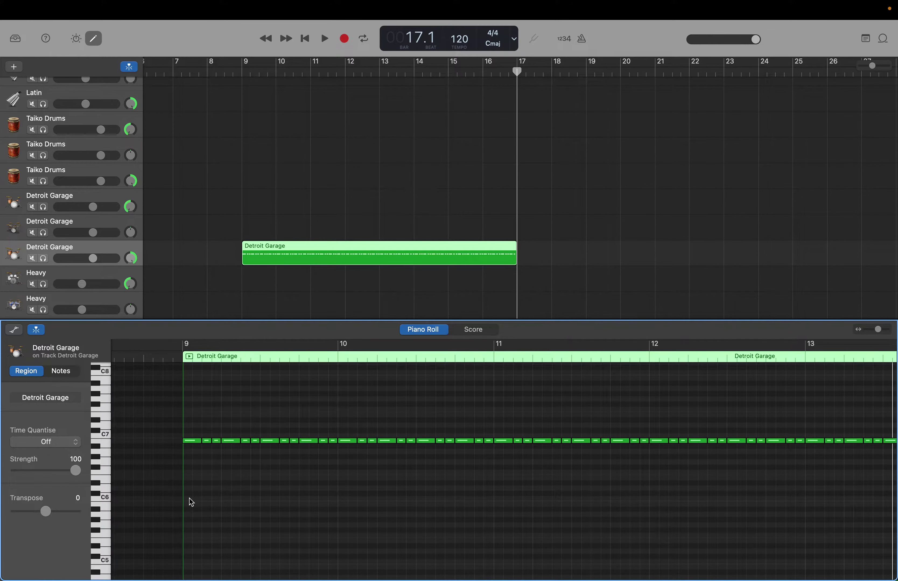
click(106, 503)
click(104, 497)
scroll(107, 542, down, 3)
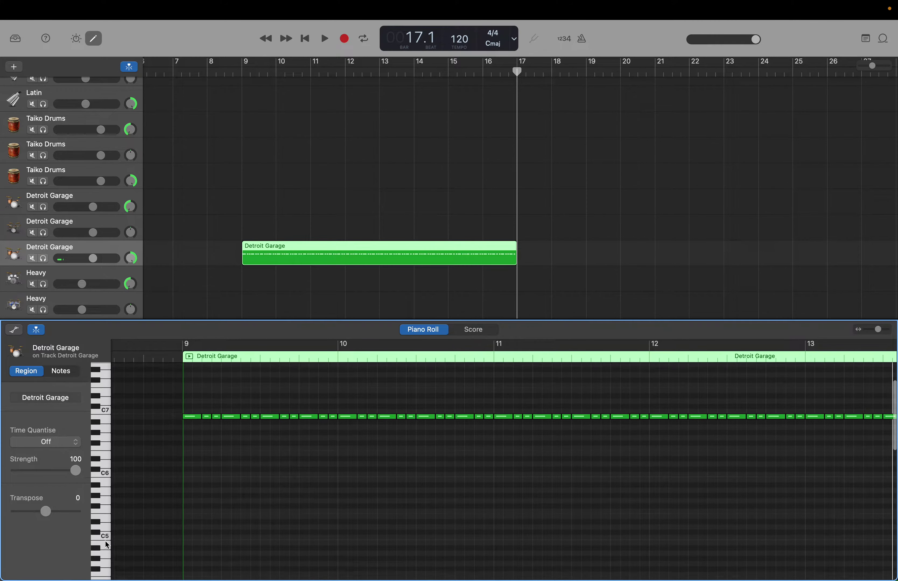
click(106, 498)
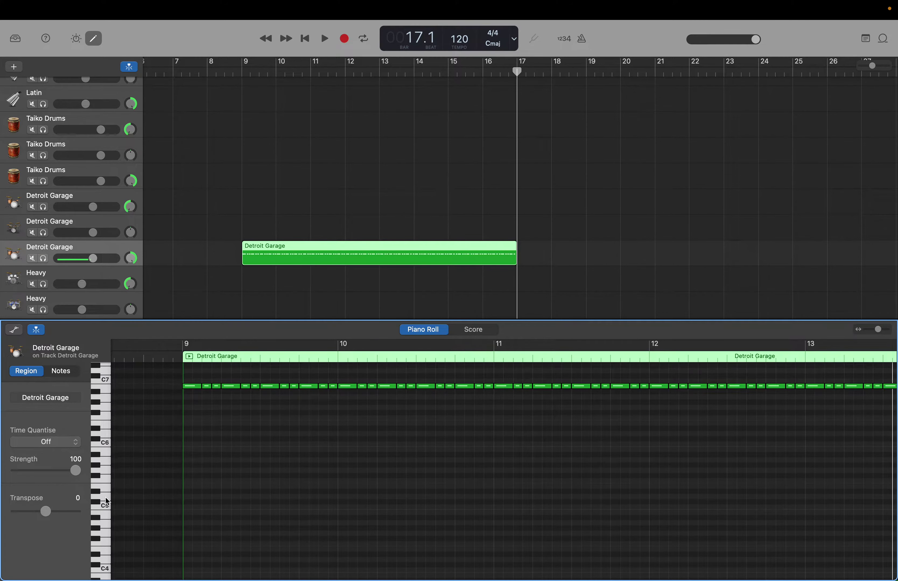
click(98, 516)
Choose a cymbal-range sound by ear and add a sixteenth note on A6 at the start of bar 9.
drag(100, 498, 98, 397)
click(107, 448)
click(107, 449)
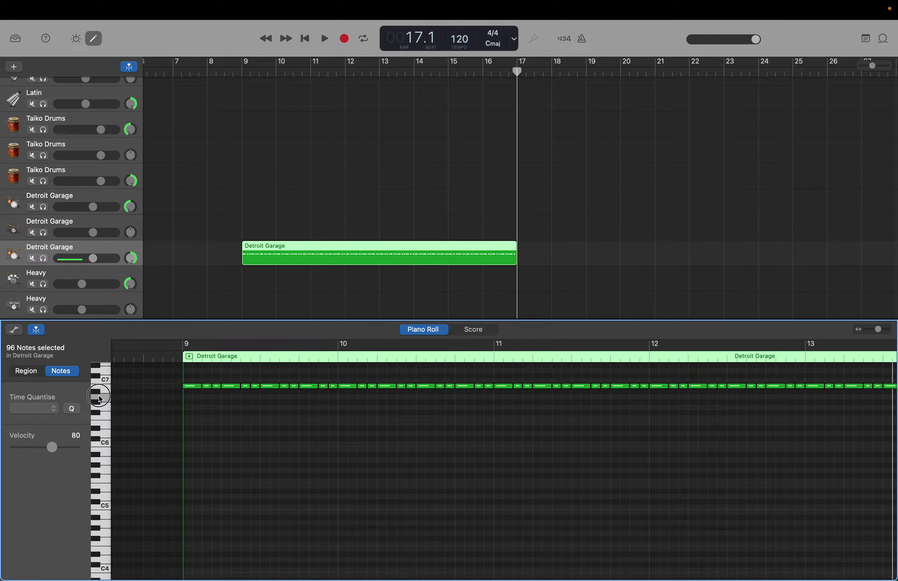
click(99, 398)
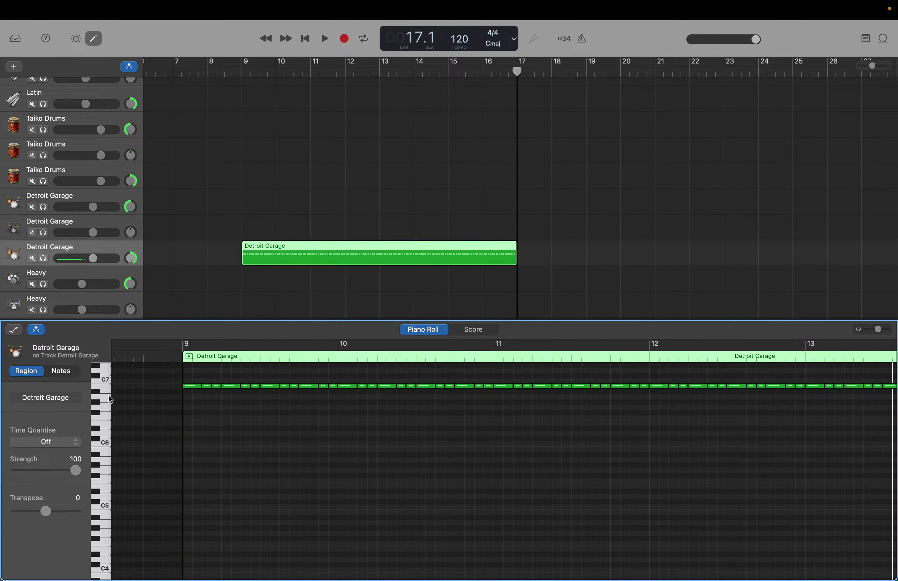
right_click(188, 398)
click(190, 399)
Try out lower drum sounds and add a sixteenth note on G5 at the start of bar 9.
click(107, 424)
click(103, 392)
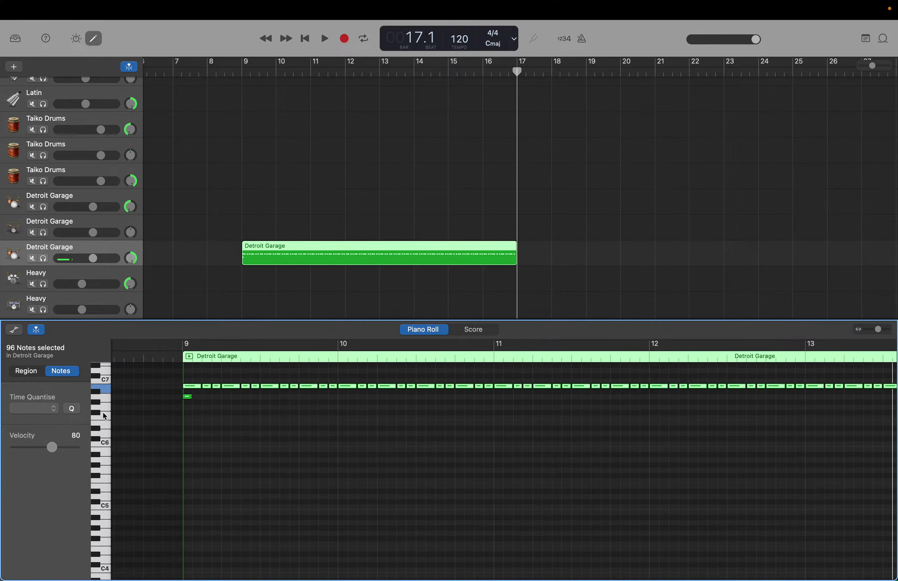
click(103, 433)
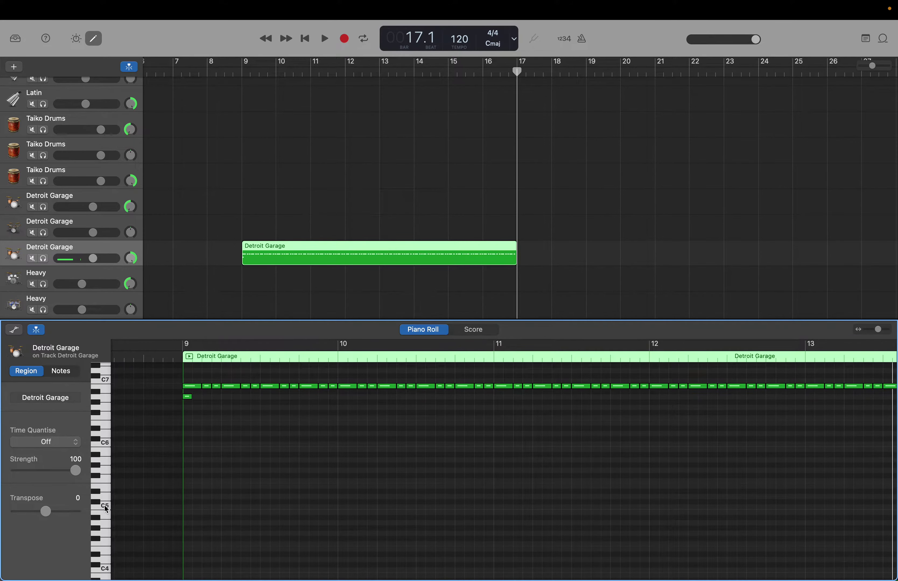
drag(105, 525, 98, 472)
right_click(186, 473)
click(202, 475)
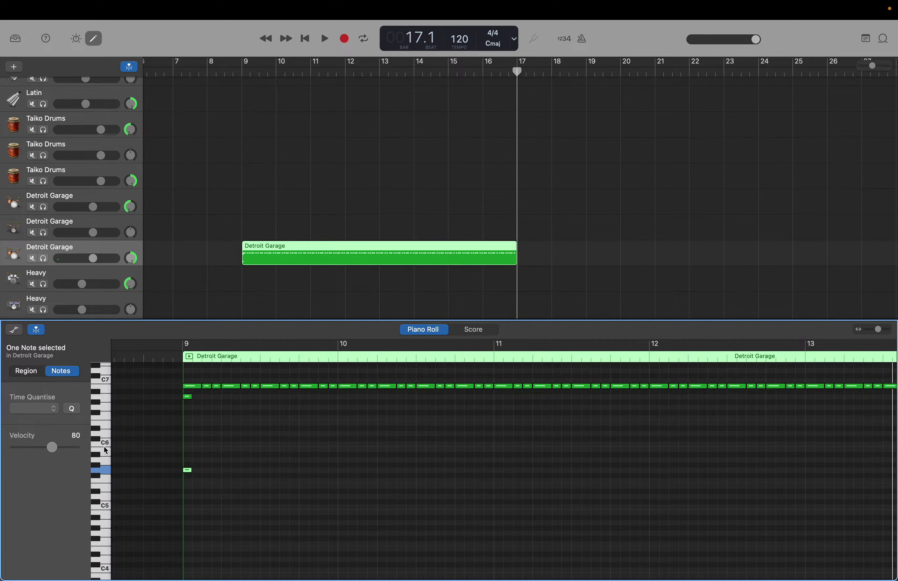
Add a sixteenth note on E6 in the third beat of bar 13.
click(107, 427)
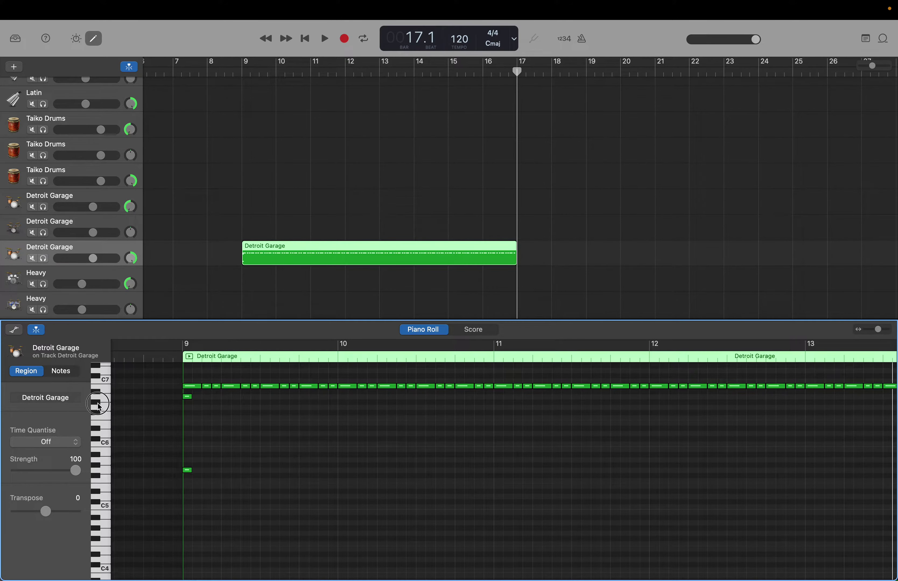
click(101, 411)
scroll(645, 467, right, 5)
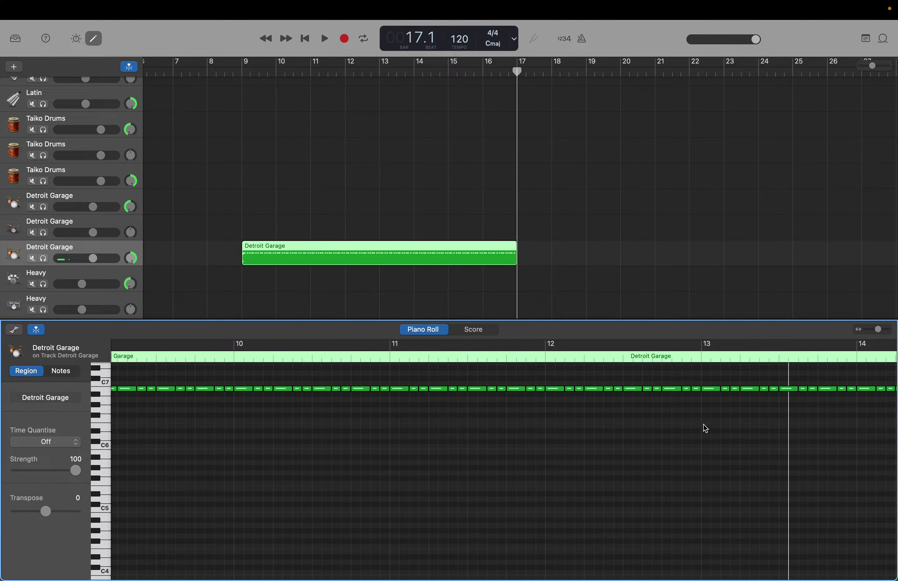
right_click(793, 426)
click(795, 427)
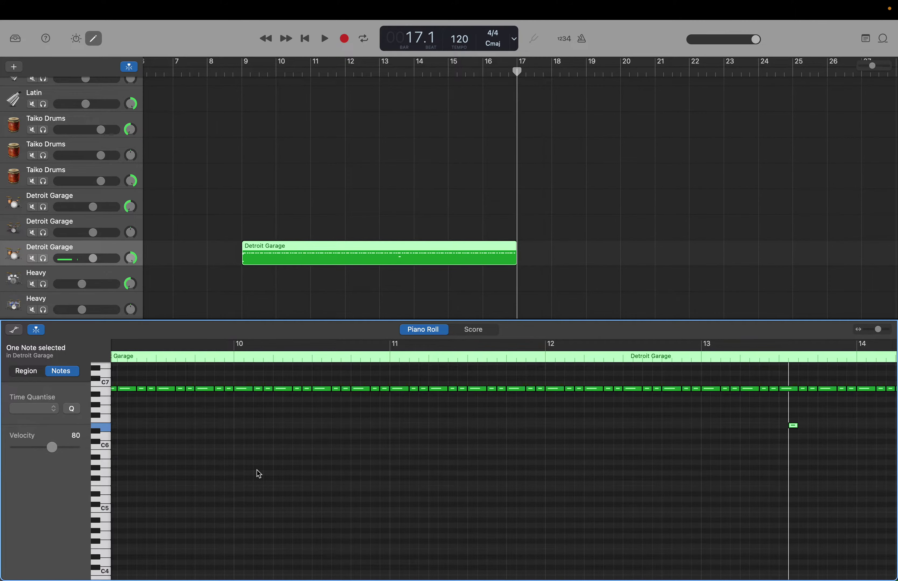
Add sixteenth notes on D5 at beat 3 of bar 9 and on G5 at the last sixteenth of bar 9.
scroll(133, 450, left, 5)
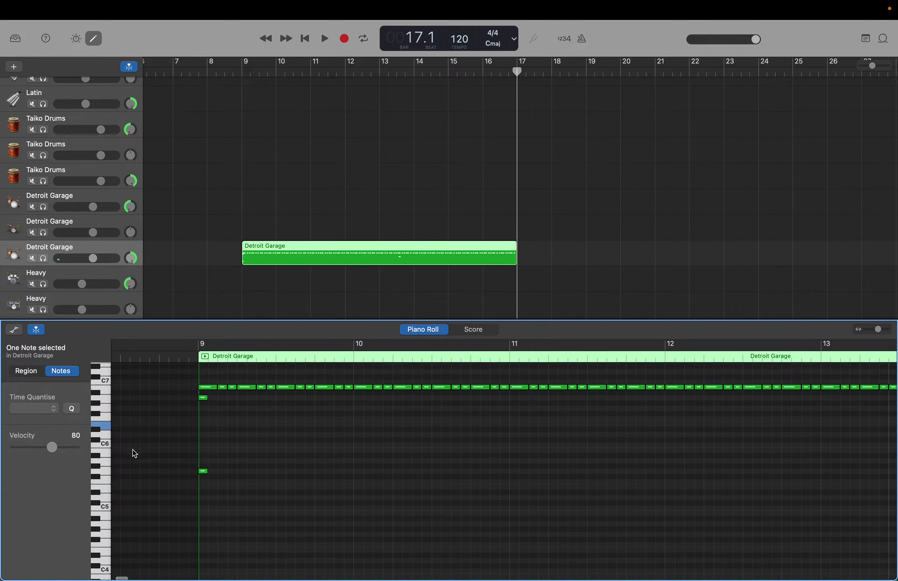
click(107, 463)
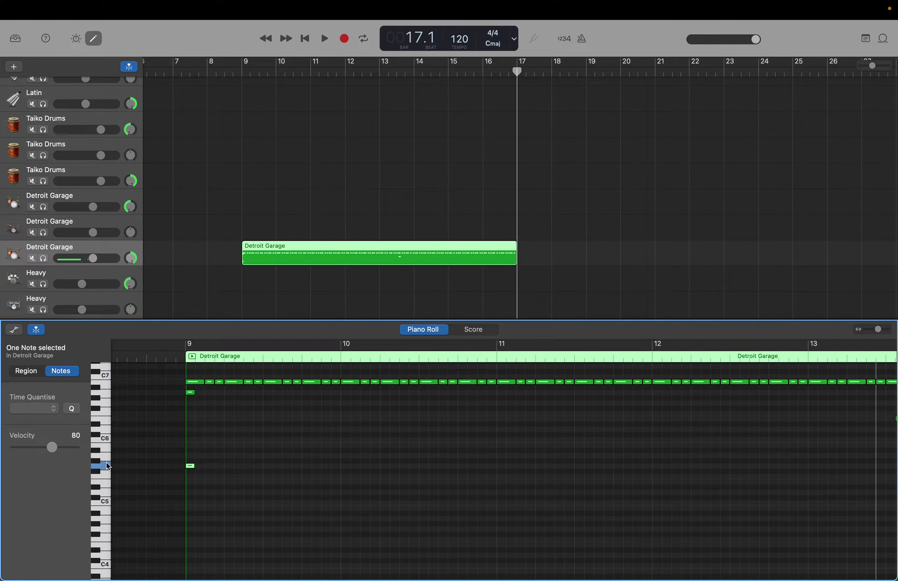
click(106, 481)
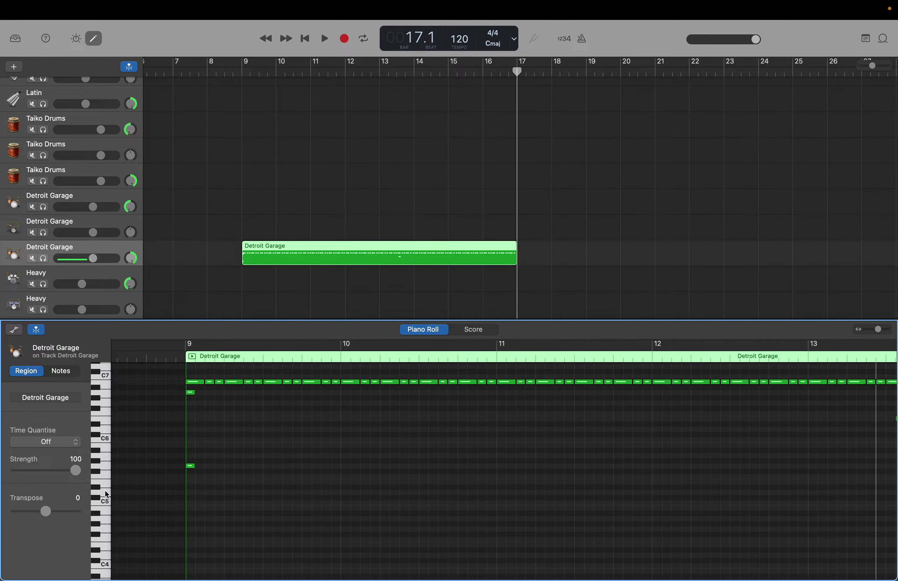
right_click(266, 493)
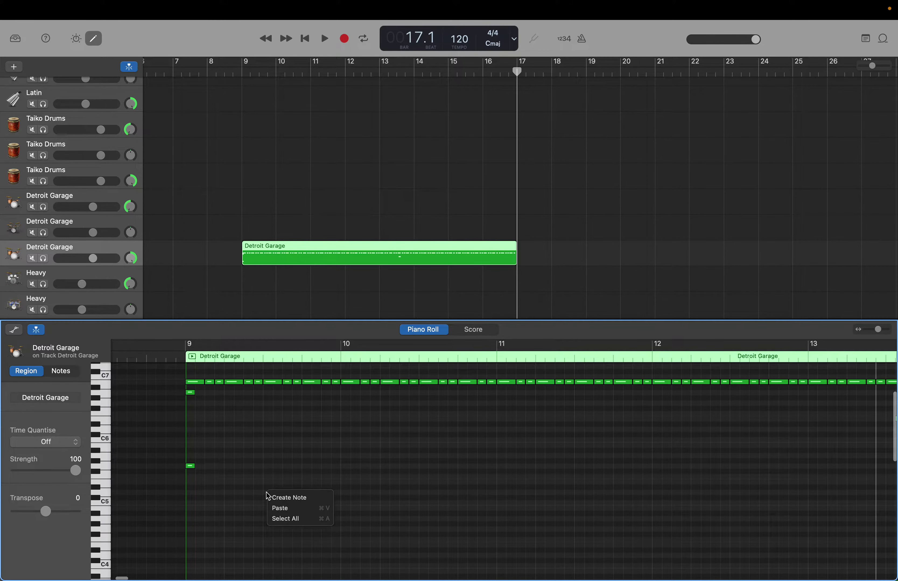
click(270, 497)
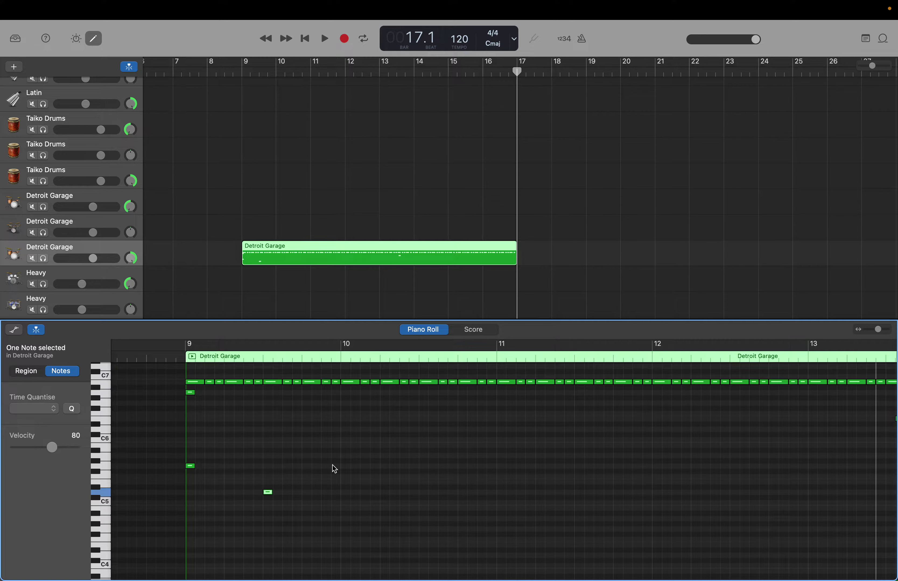
click(269, 493)
right_click(335, 468)
click(342, 472)
click(345, 466)
Add sixteenth notes on G5 at beats 1 and 2 of bar 10 and on D5 at beat 3.
right_click(345, 465)
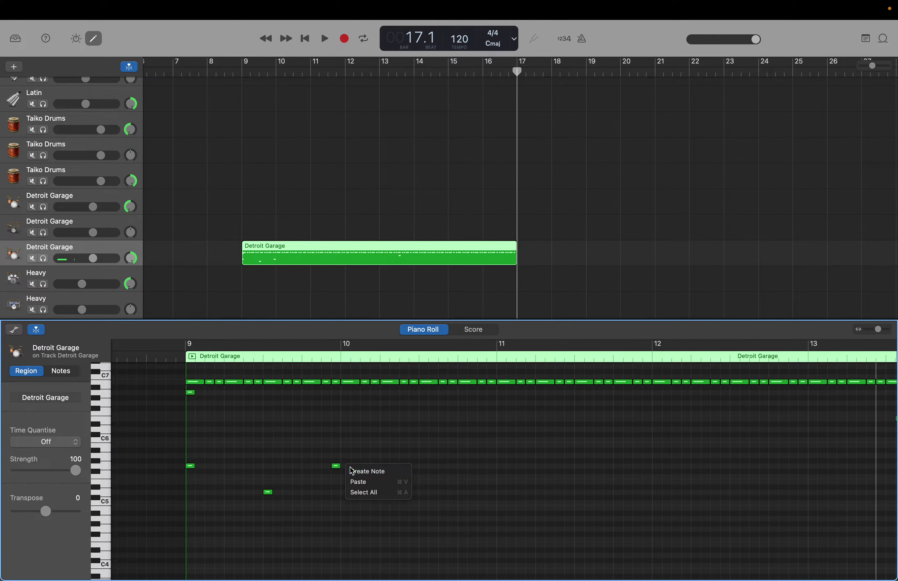
click(363, 472)
right_click(385, 470)
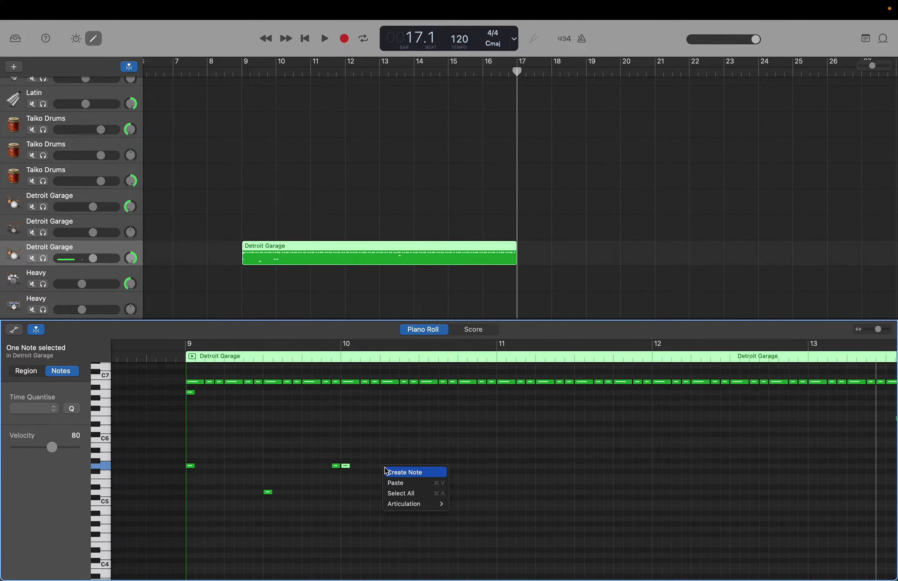
click(387, 472)
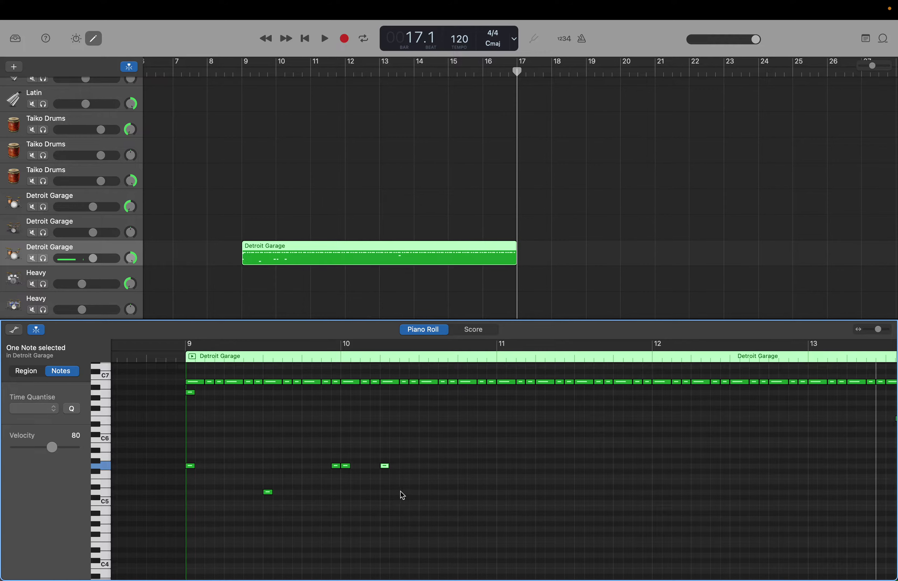
right_click(425, 496)
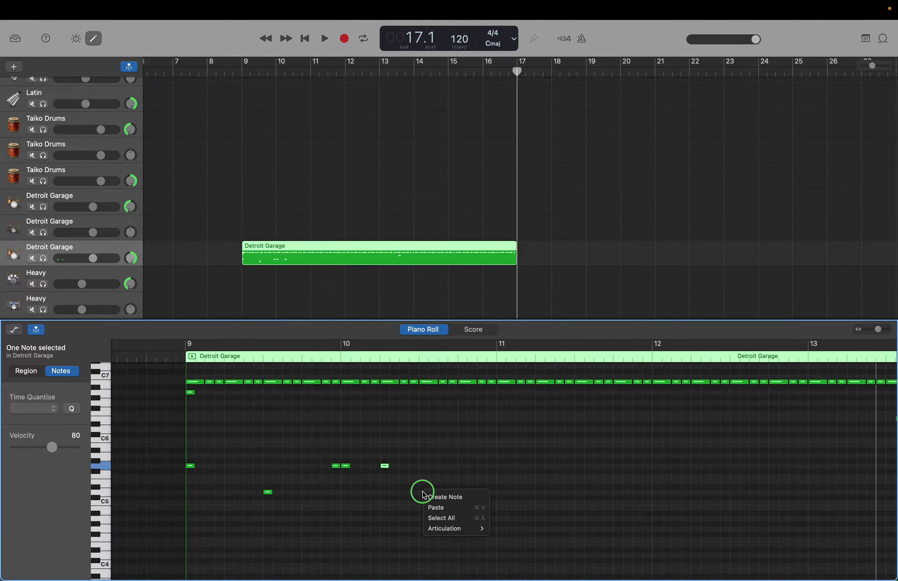
click(425, 498)
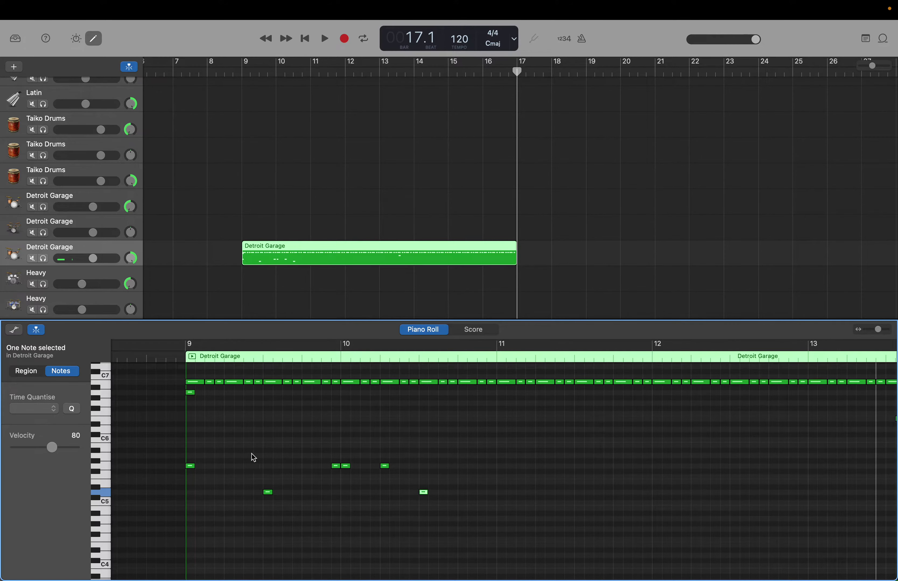
scroll(693, 503, right, 3)
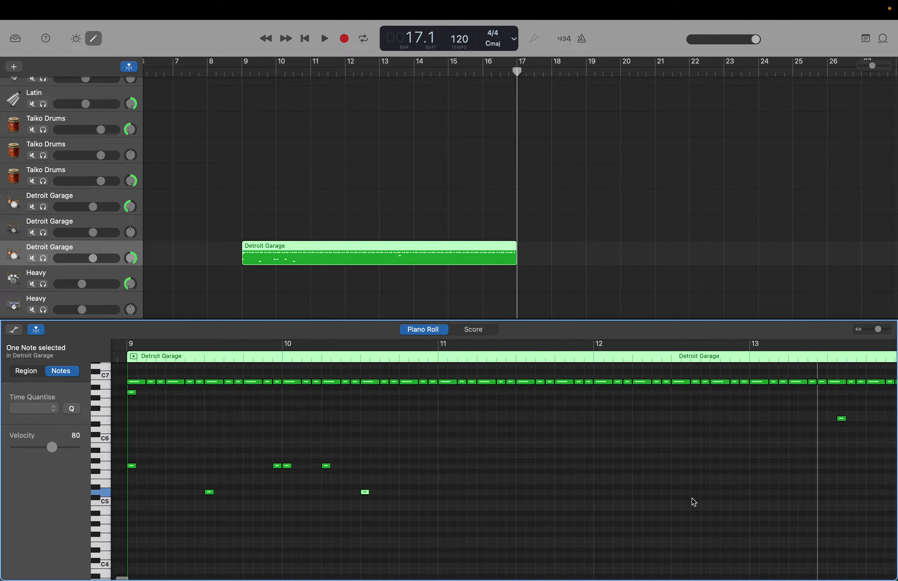
Add a sixteenth note on D5 at beat 1 of bar 13 and move the E6 note to that same beat.
scroll(693, 500, left, 1)
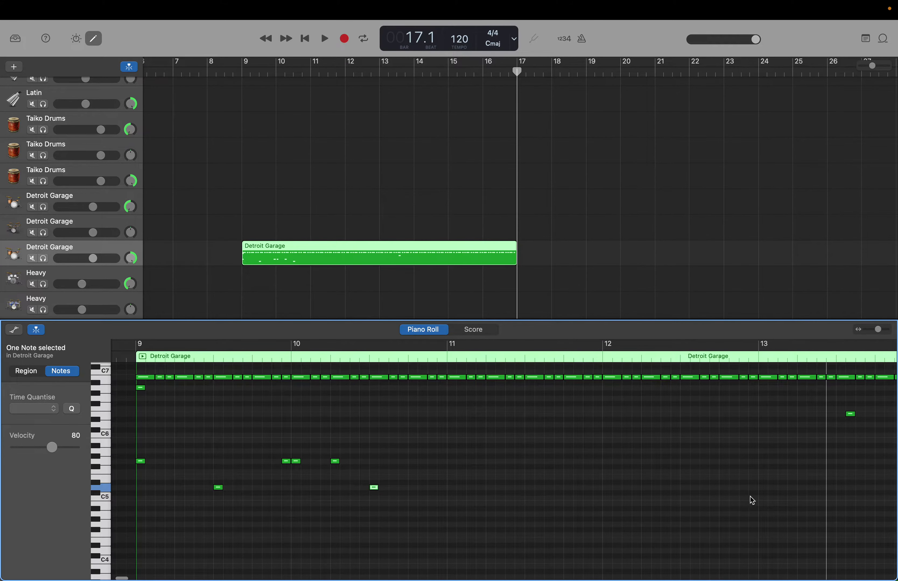
right_click(762, 489)
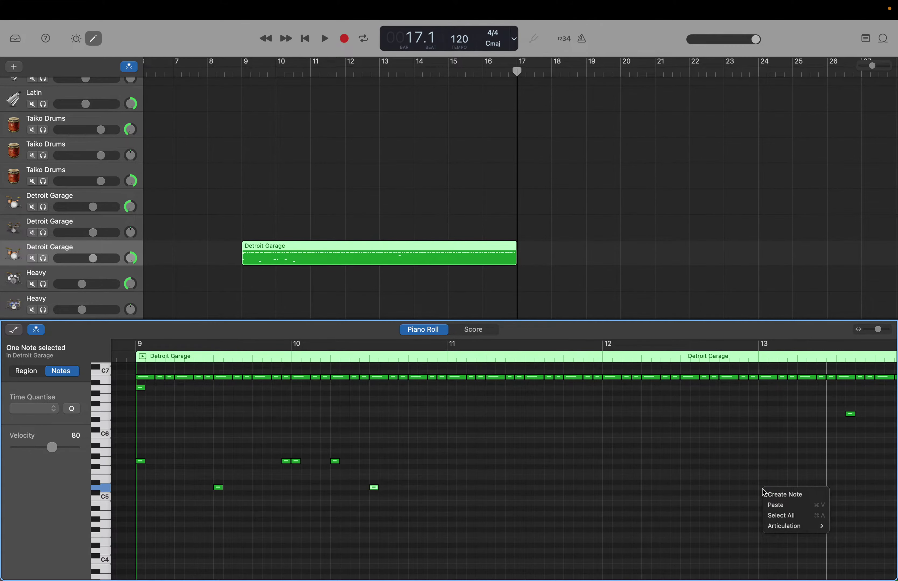
click(766, 494)
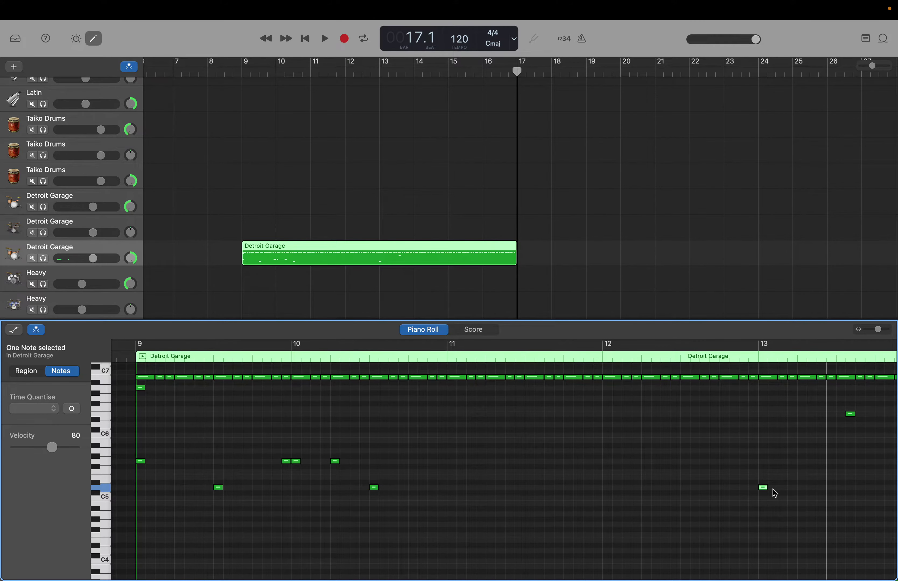
mouse_move(764, 490)
drag(847, 416, 762, 416)
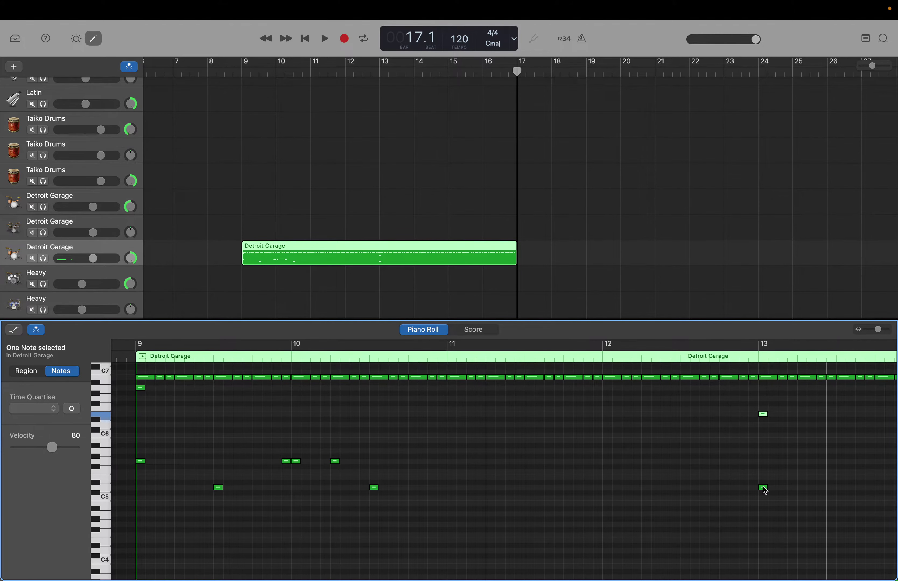
Move the bar 13 D5 note to beat 3 of bar 12 and add D5 sixteenths on beat 4 and its second half.
drag(763, 488, 689, 492)
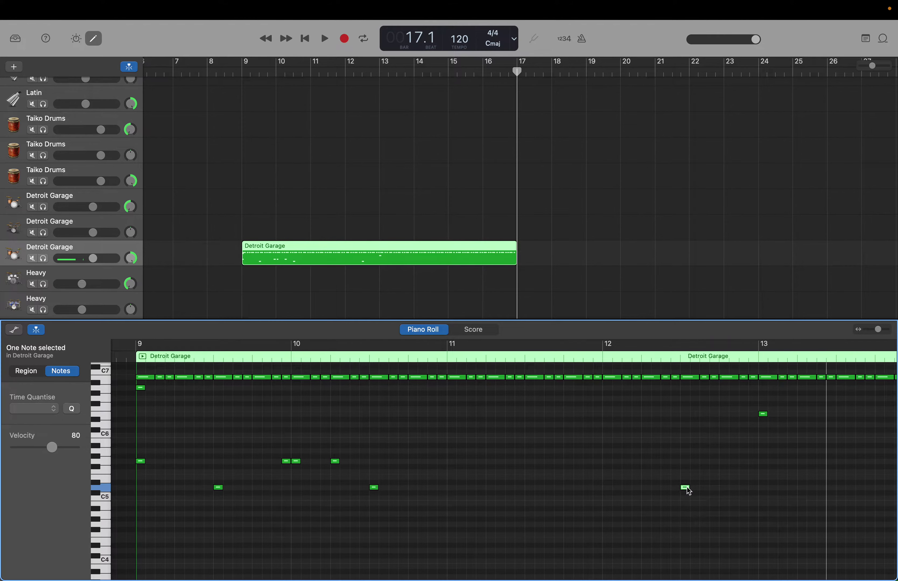
right_click(721, 487)
click(727, 489)
right_click(741, 489)
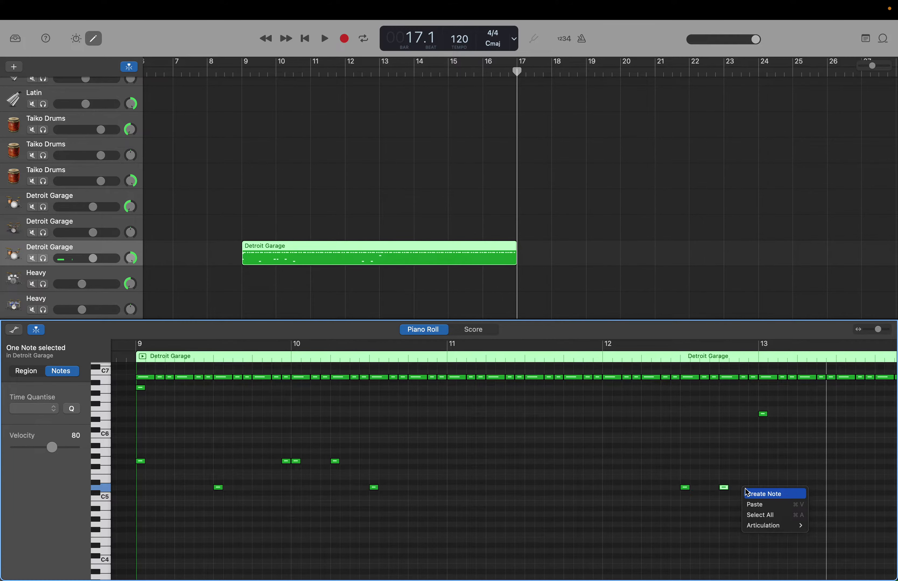
click(747, 493)
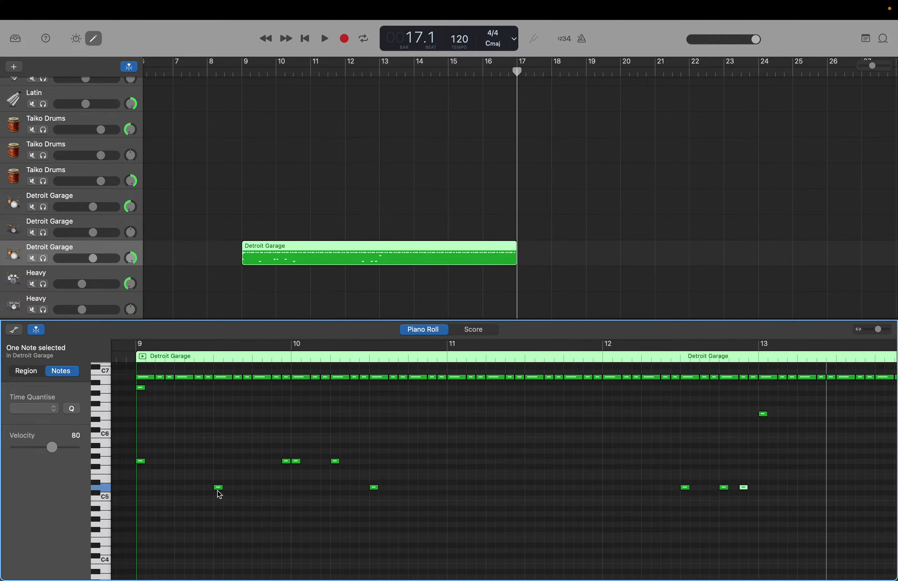
Move notes into bar 9: D5 on beats 2 and 4, G5 on beat 2's last sixteenth, beat 3 and its second half.
drag(218, 489, 183, 489)
drag(370, 488, 343, 467)
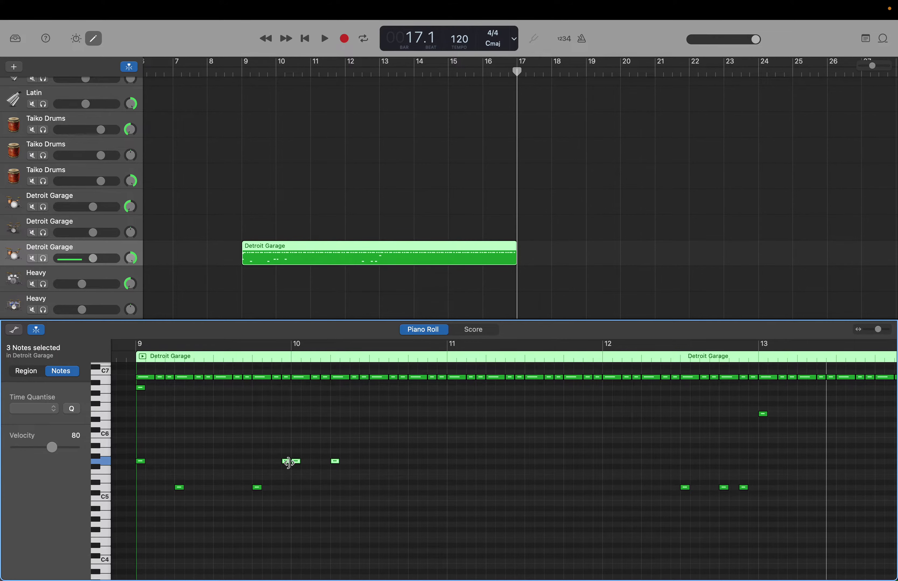
drag(288, 465, 212, 466)
click(239, 463)
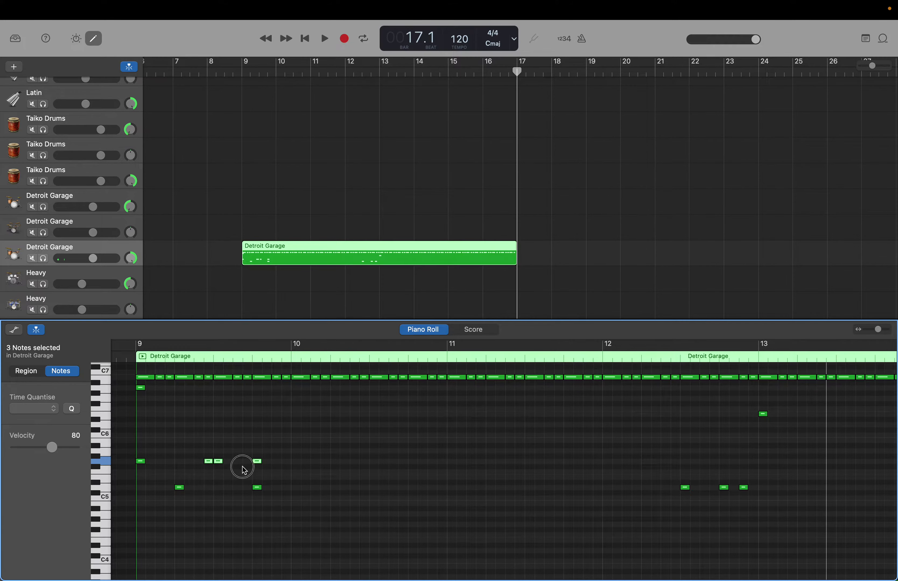
click(254, 464)
drag(256, 467, 239, 467)
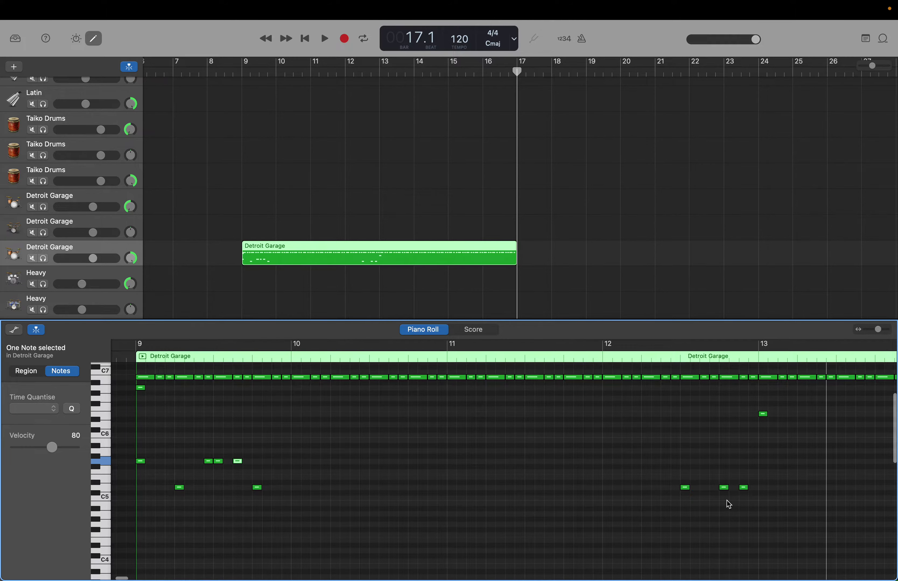
Move the beat 4 D5 note of bar 12 to the bar's last sixteenth and the beat 3 D5 note to beat 4.
right_click(723, 486)
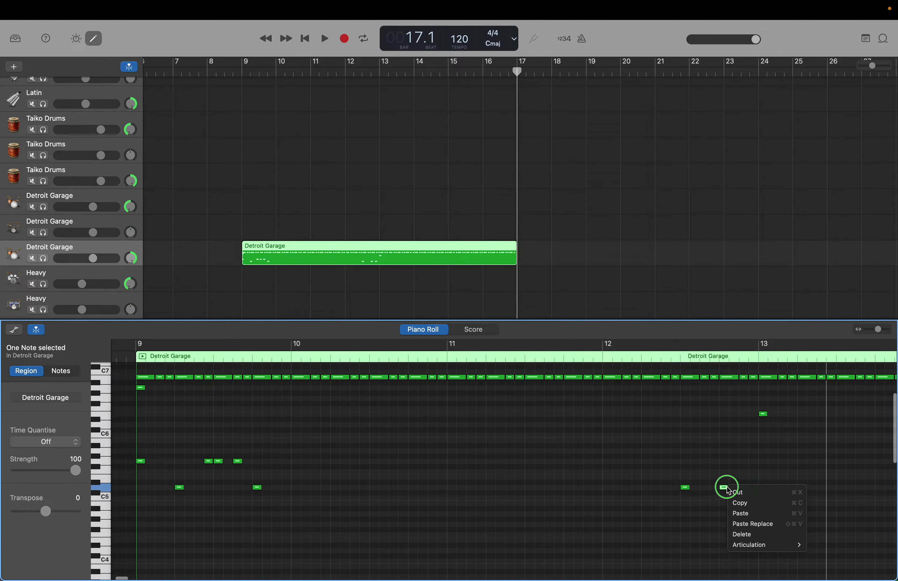
right_click(714, 482)
right_click(715, 467)
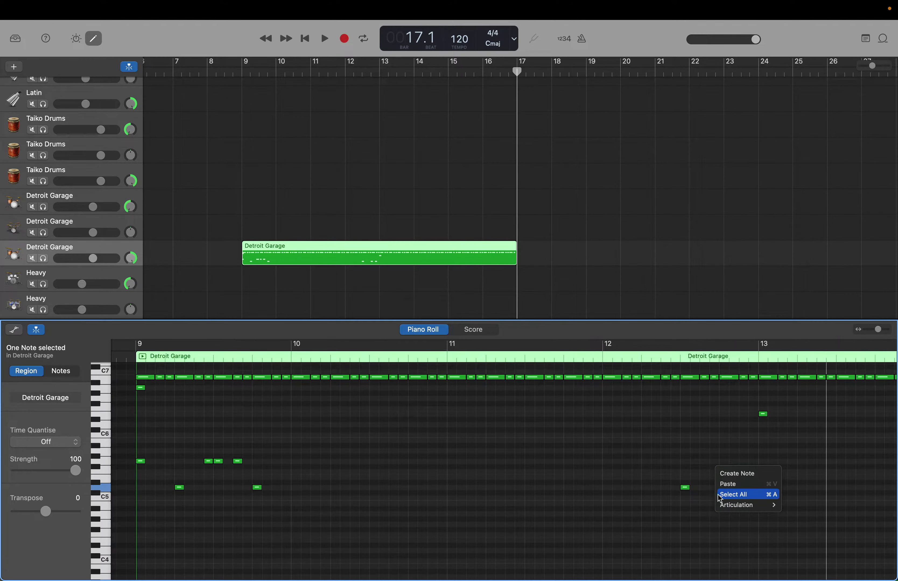
key(Escape)
drag(721, 489, 754, 490)
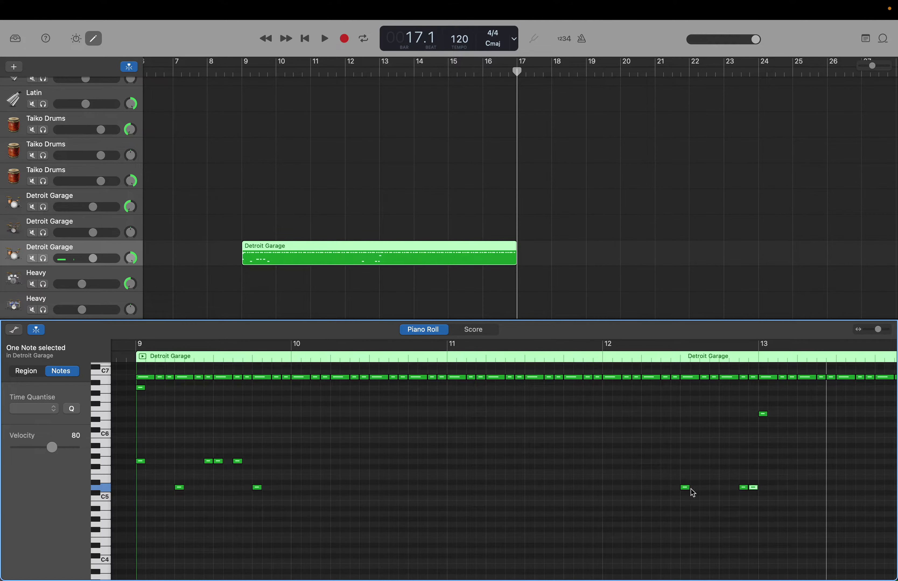
drag(685, 488, 725, 488)
Copy the six G5 and D5 notes of bar 9 to the start of bar 10.
scroll(726, 489, right, 10)
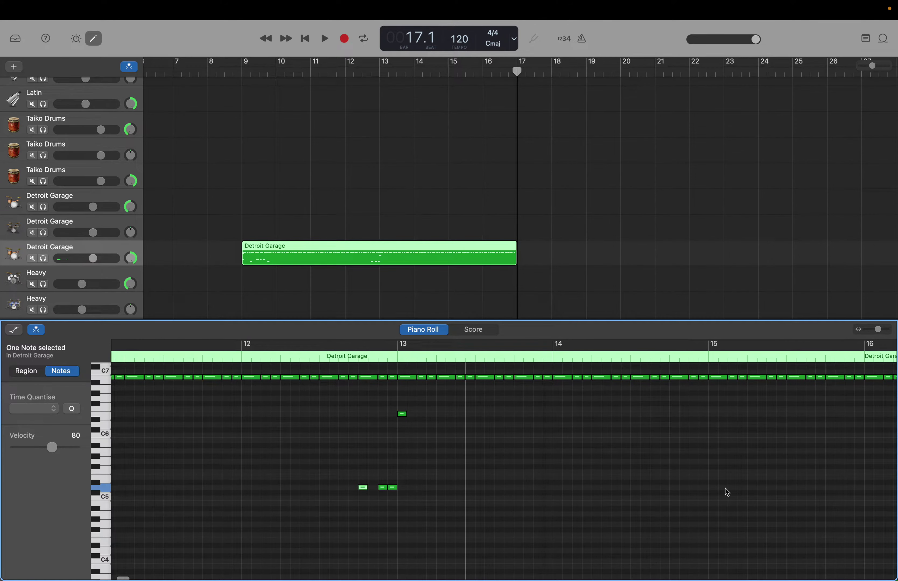
scroll(726, 489, left, 8)
scroll(726, 488, left, 5)
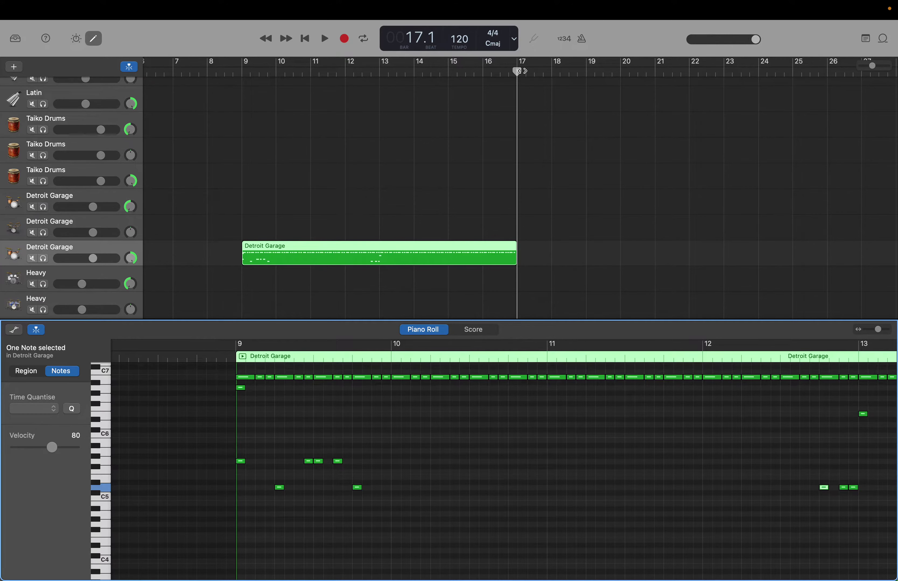
drag(521, 72, 243, 84)
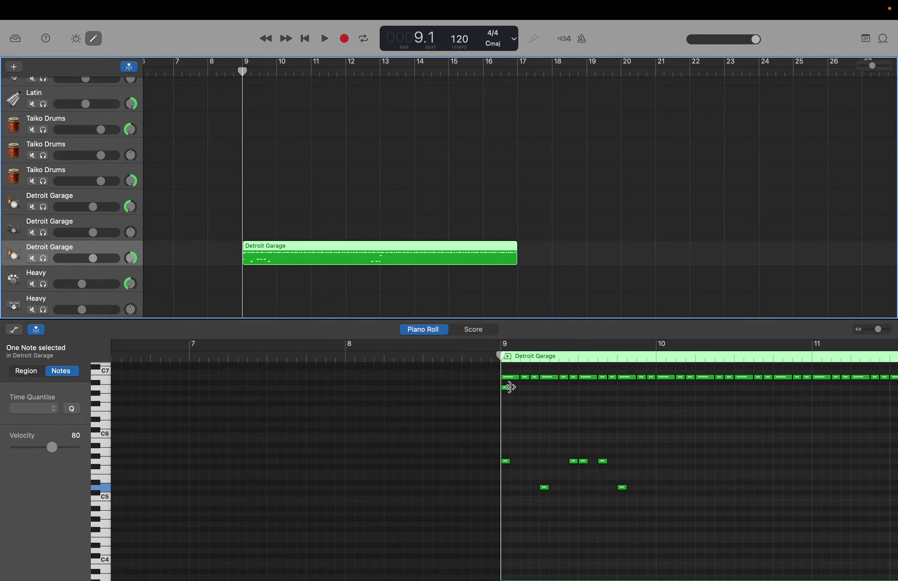
click(507, 387)
drag(508, 441, 645, 494)
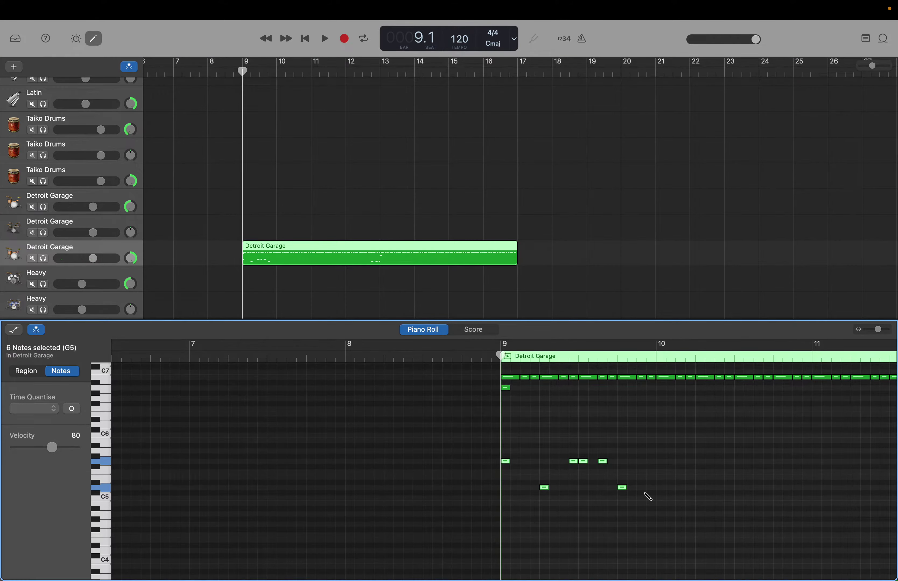
drag(498, 353, 654, 358)
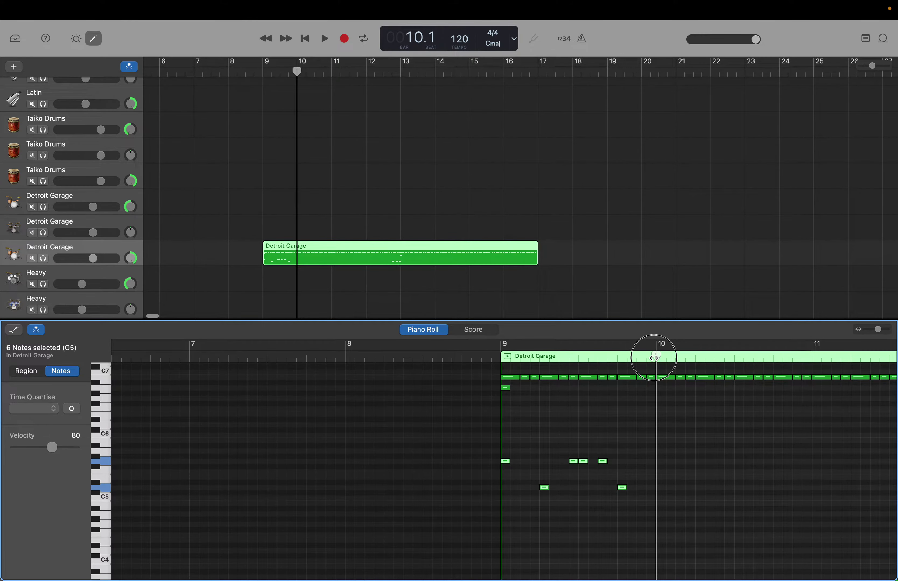
key(super+v)
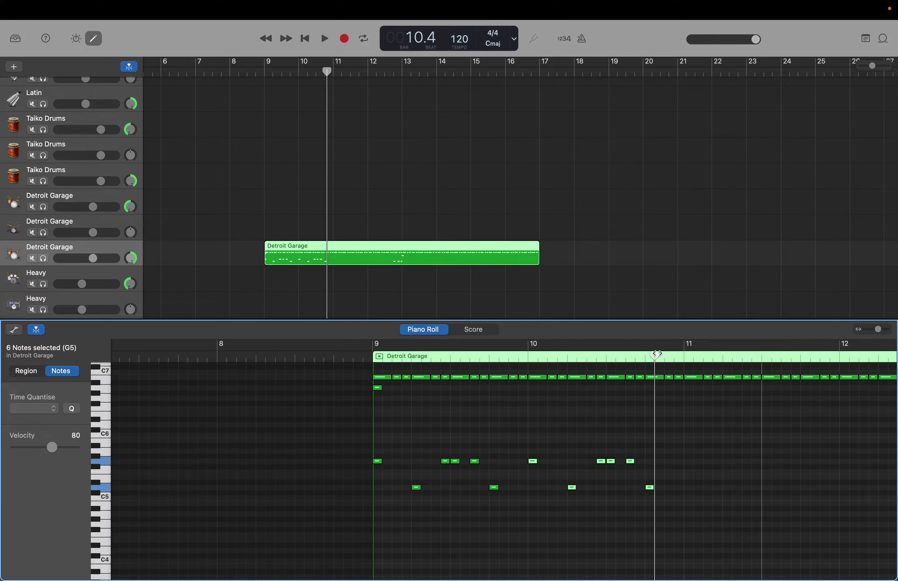
Paste the six-note G5 and D5 pattern at the starts of bars 11 and 12.
drag(656, 353, 684, 354)
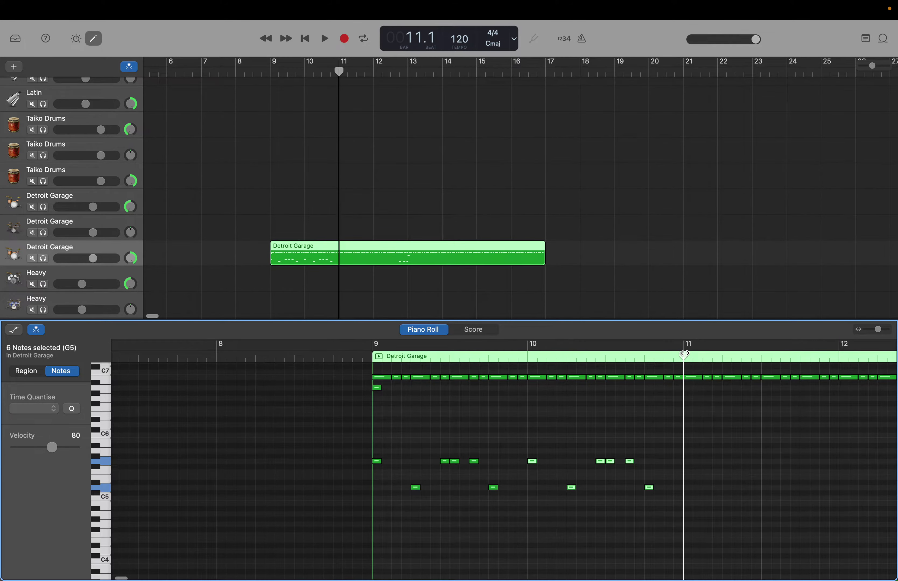
key(super+v)
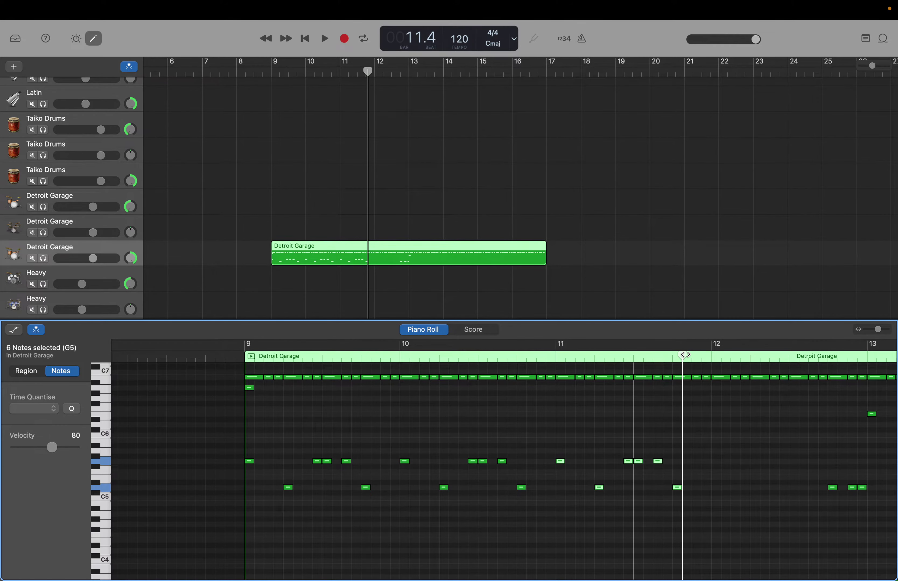
drag(683, 355, 710, 353)
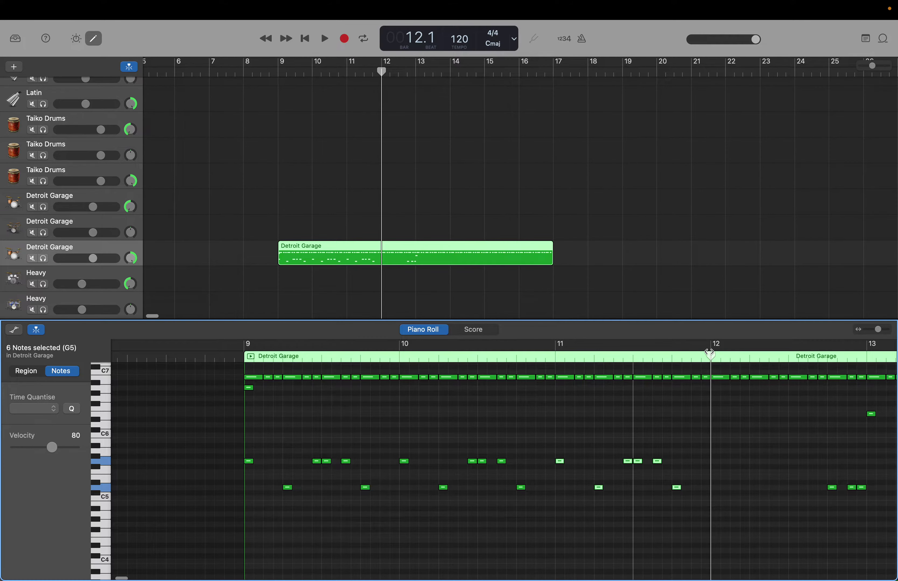
key(super+v)
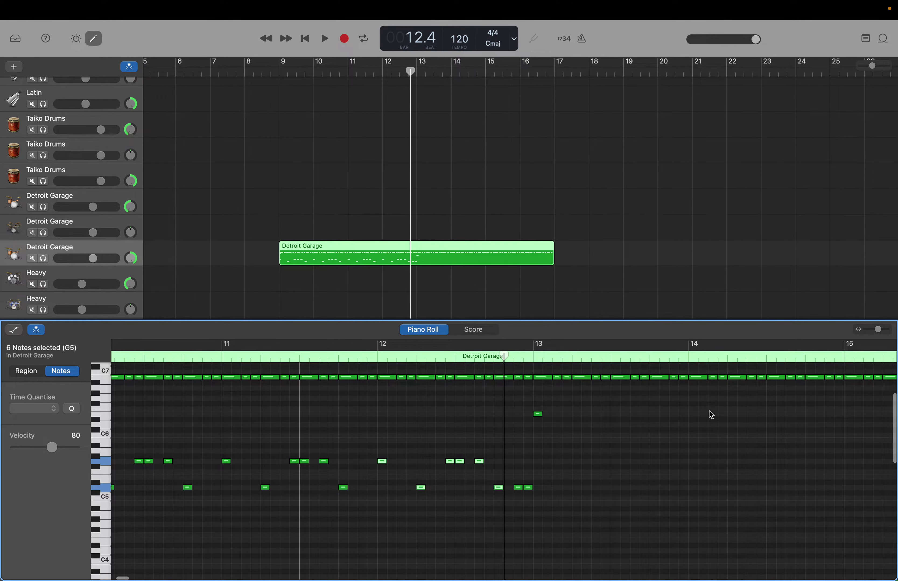
Delete the duplicate D5 note on beat 4 of bar 12.
click(491, 493)
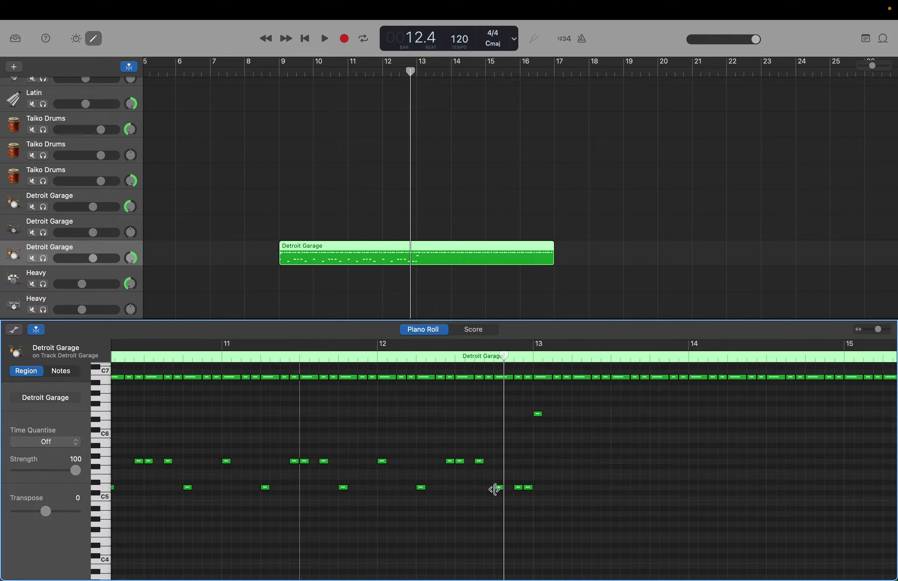
click(496, 488)
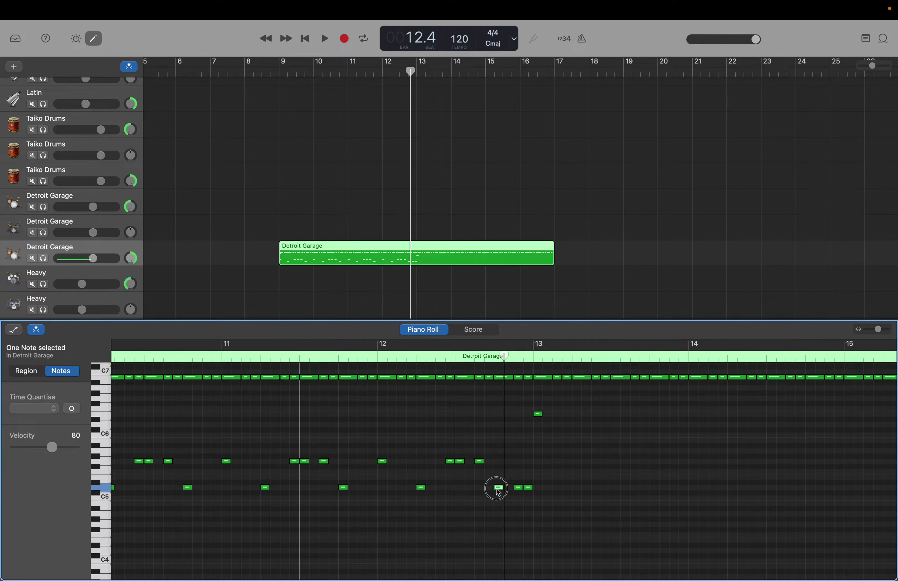
drag(496, 489, 496, 520)
key(Delete)
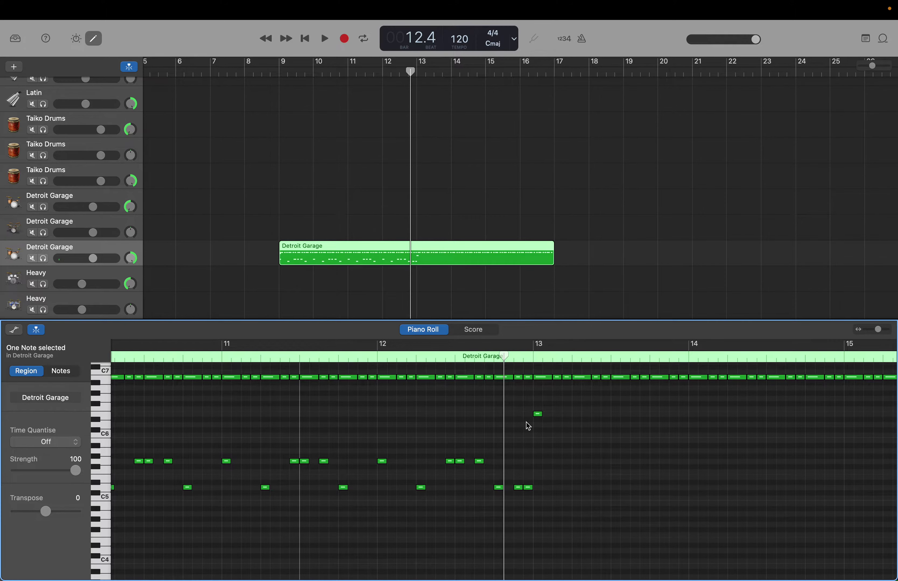
Copy all G5 and D5 notes of bars 9 to 12 to the start of bar 13.
scroll(393, 450, left, 10)
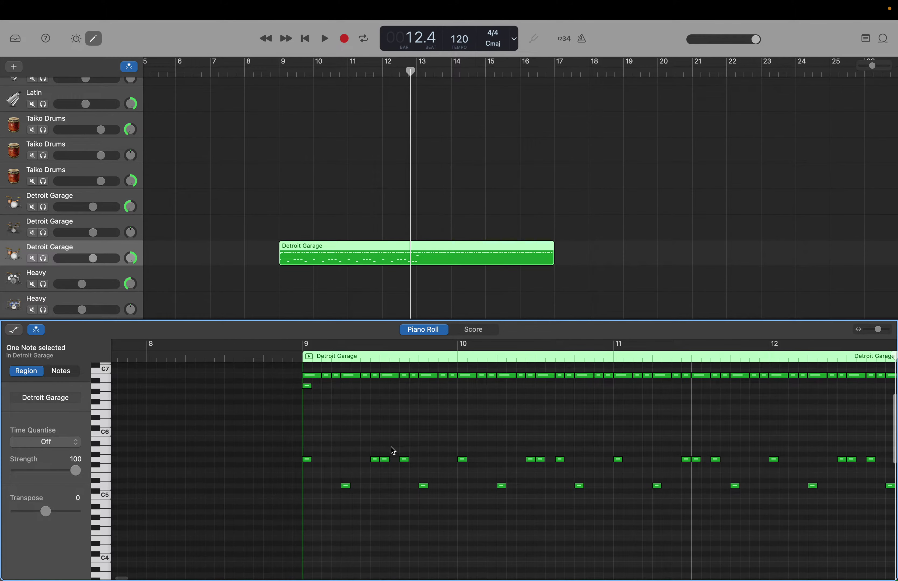
drag(307, 436, 654, 534)
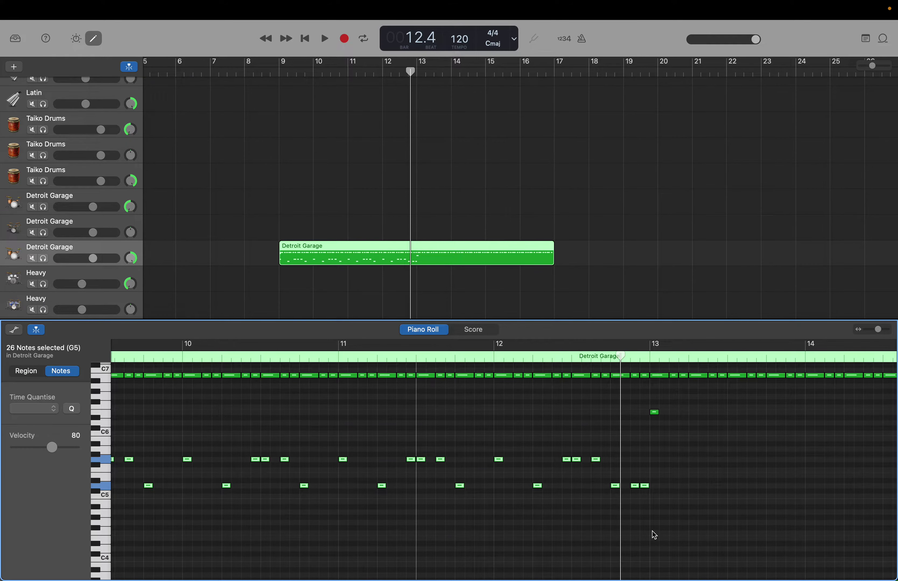
scroll(651, 529, right, 2)
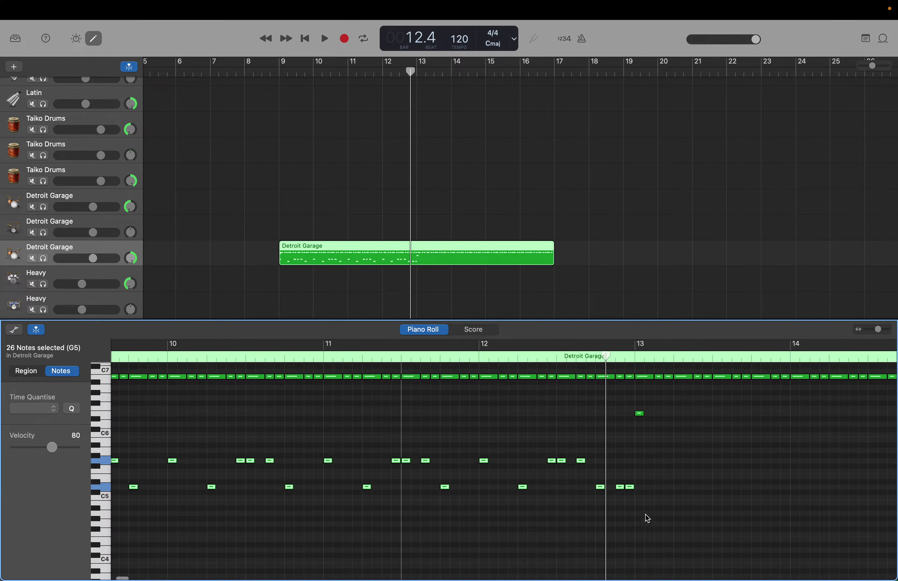
drag(607, 358, 633, 360)
key(End)
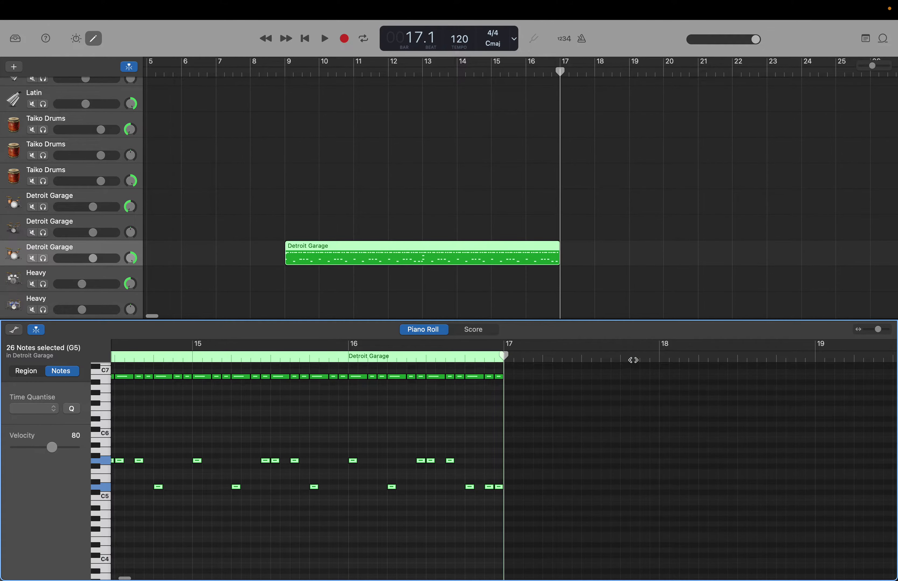
Move the bar 16 G5 note from the end of beat 2 to the end of beat 1, and add a G5 on beat 2.
scroll(374, 477, left, 5)
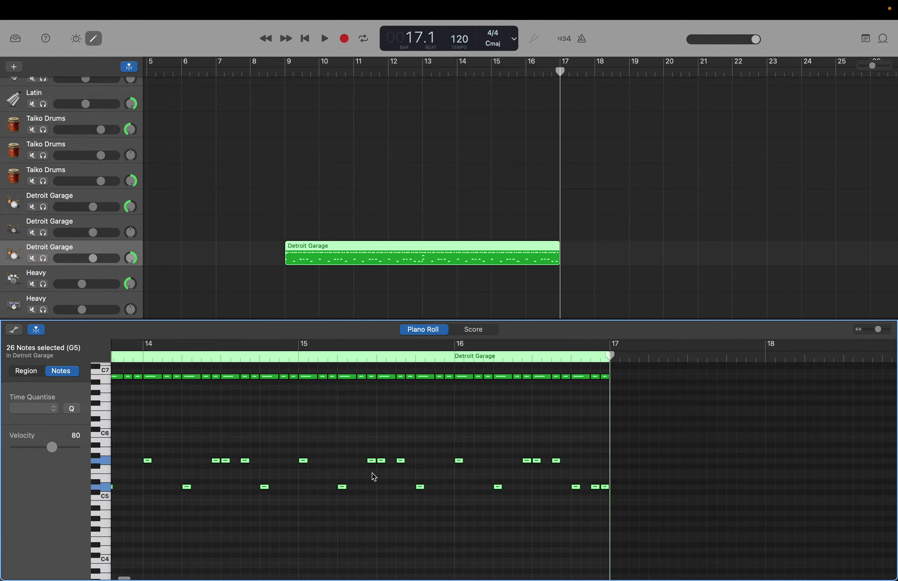
click(454, 458)
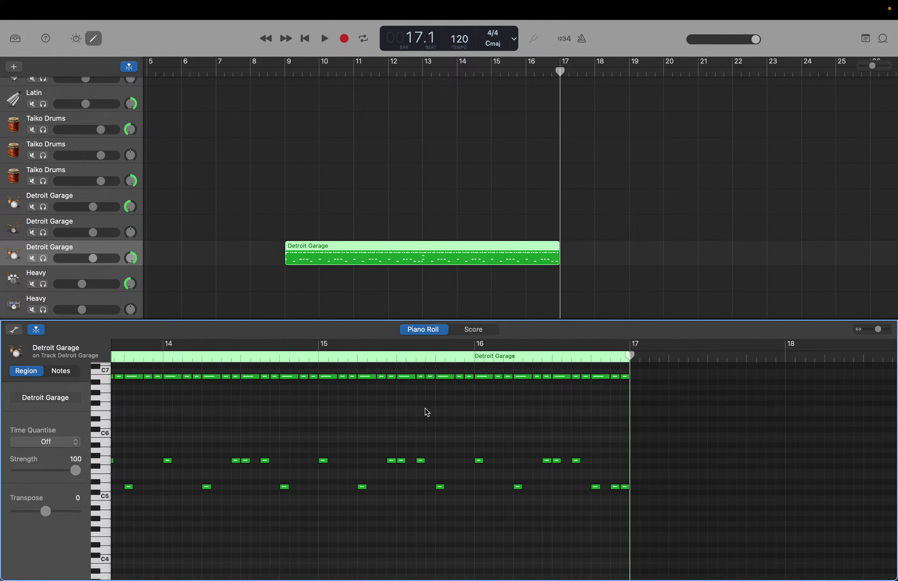
click(545, 460)
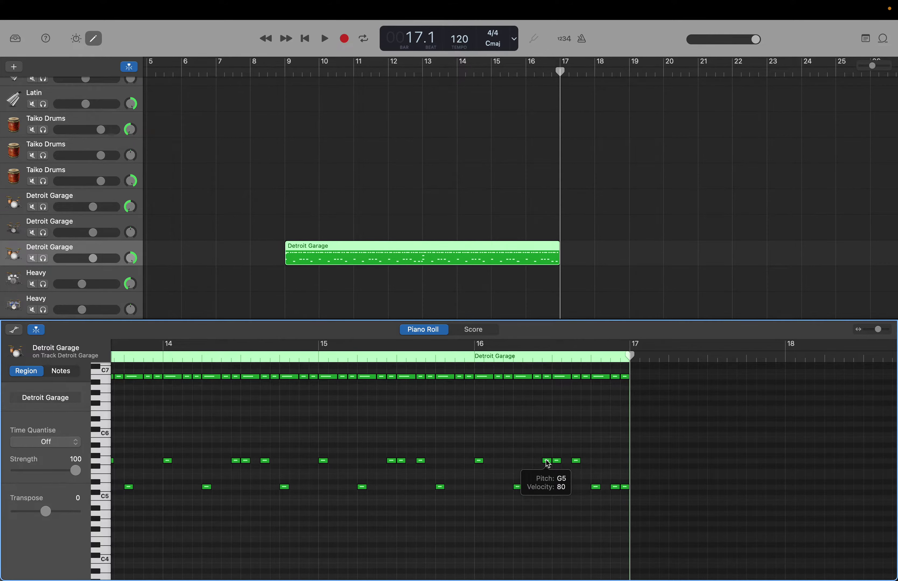
drag(546, 459, 507, 461)
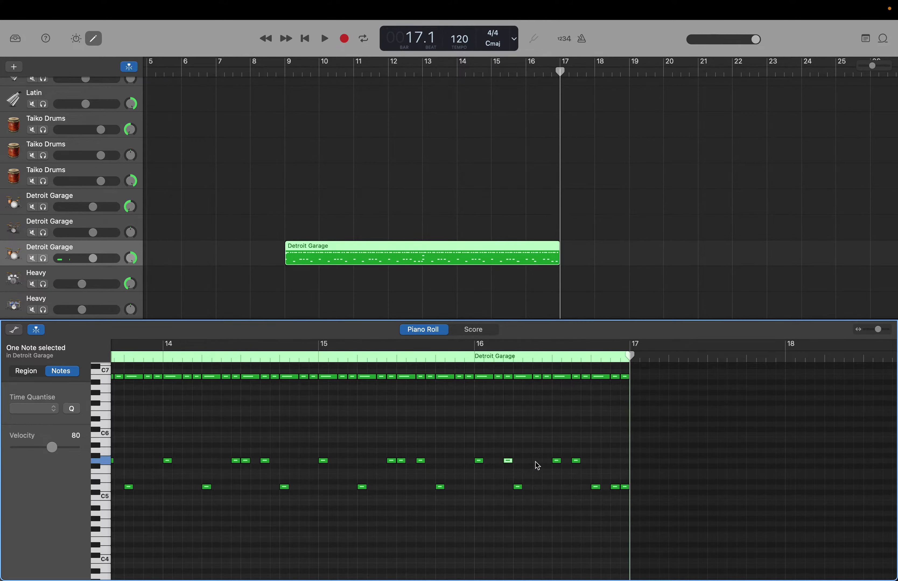
right_click(519, 466)
click(528, 467)
Delete the D5 notes on beats 2 and 4 of bar 16.
click(518, 486)
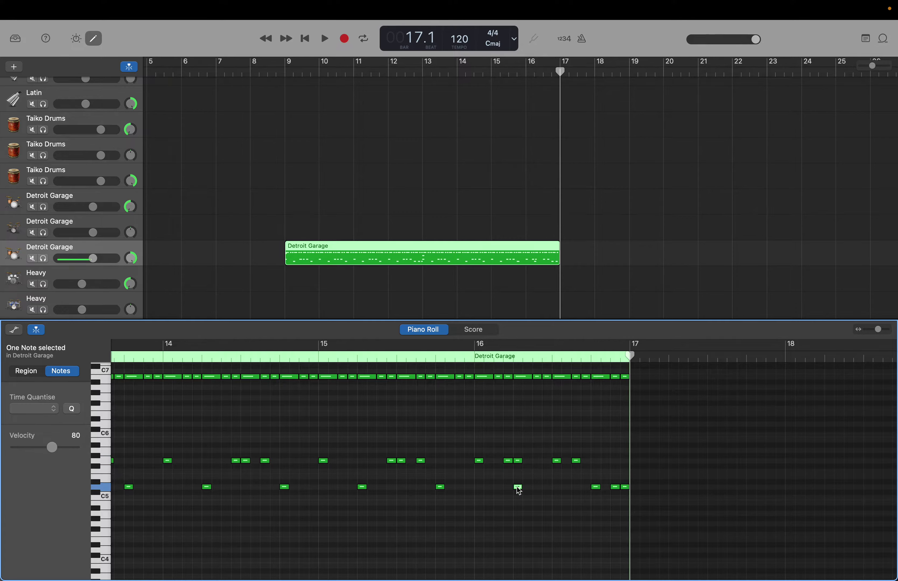
key(Delete)
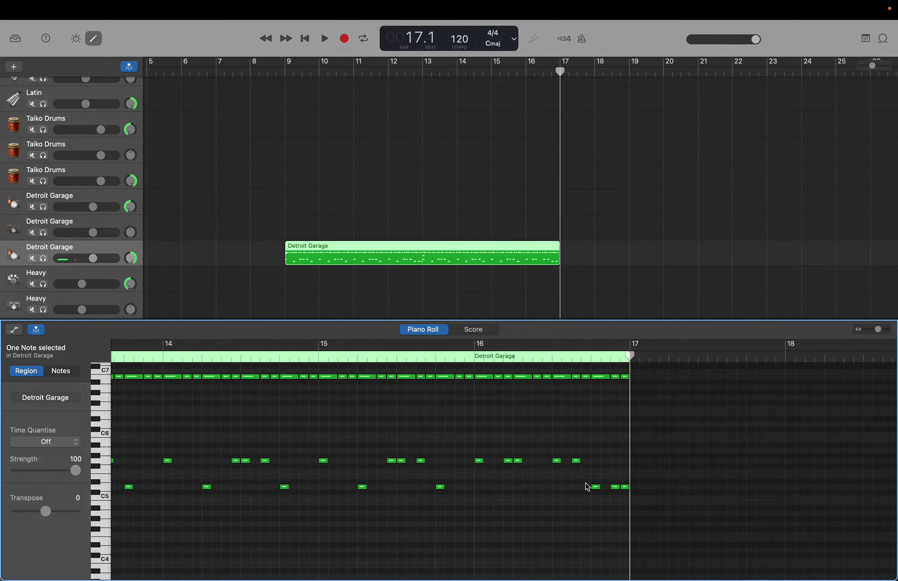
click(595, 487)
key(Delete)
Add G5 notes in bar 16 on beat 4 and on the last sixteenth of beat 2.
right_click(598, 466)
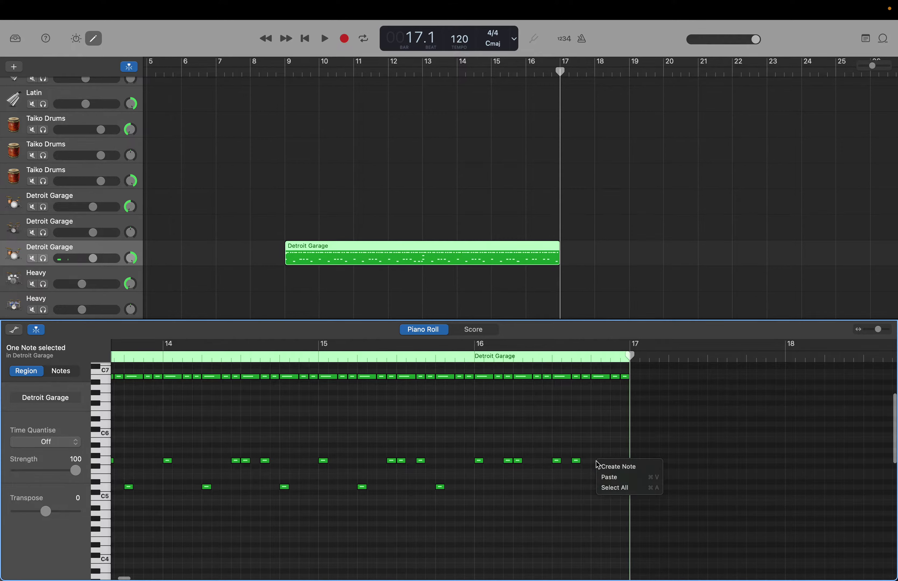
click(604, 467)
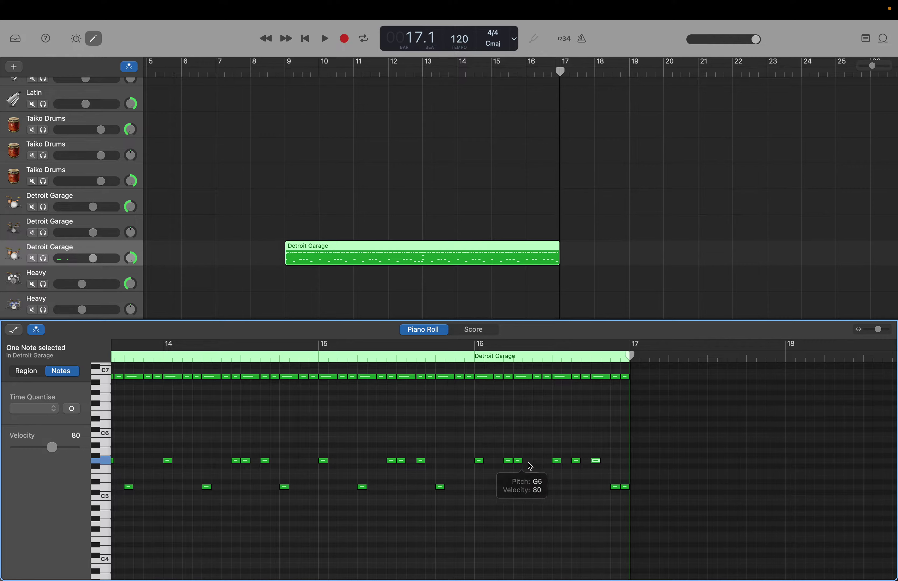
right_click(547, 461)
click(548, 465)
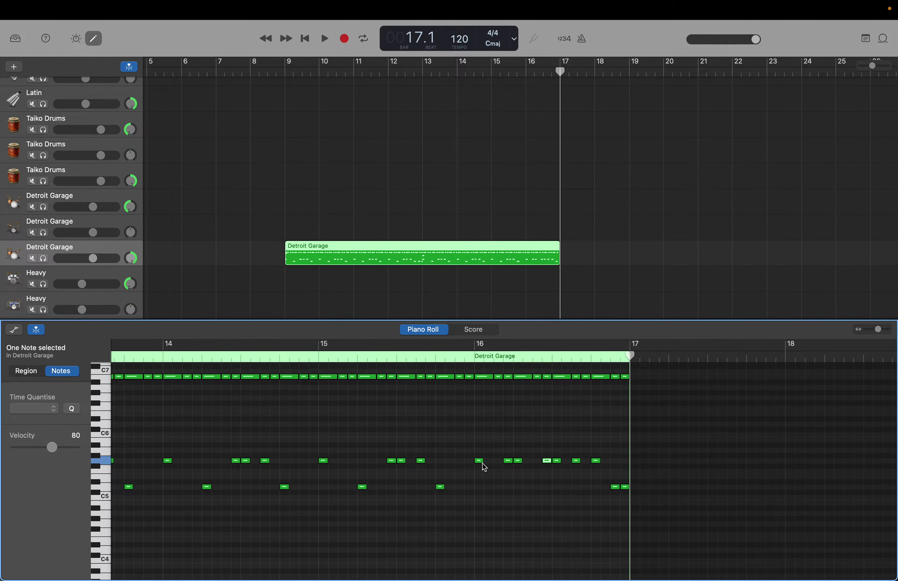
scroll(463, 472, left, 8)
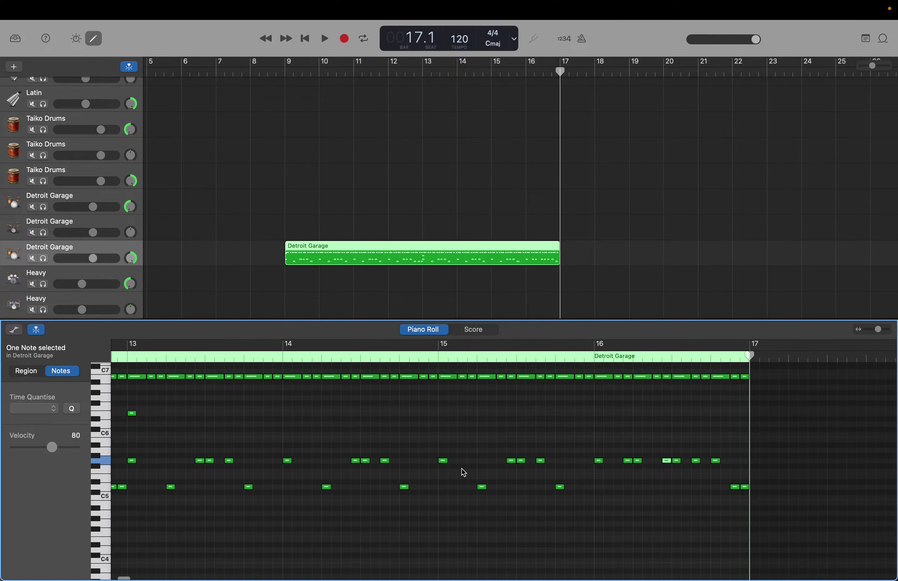
scroll(461, 468, left, 15)
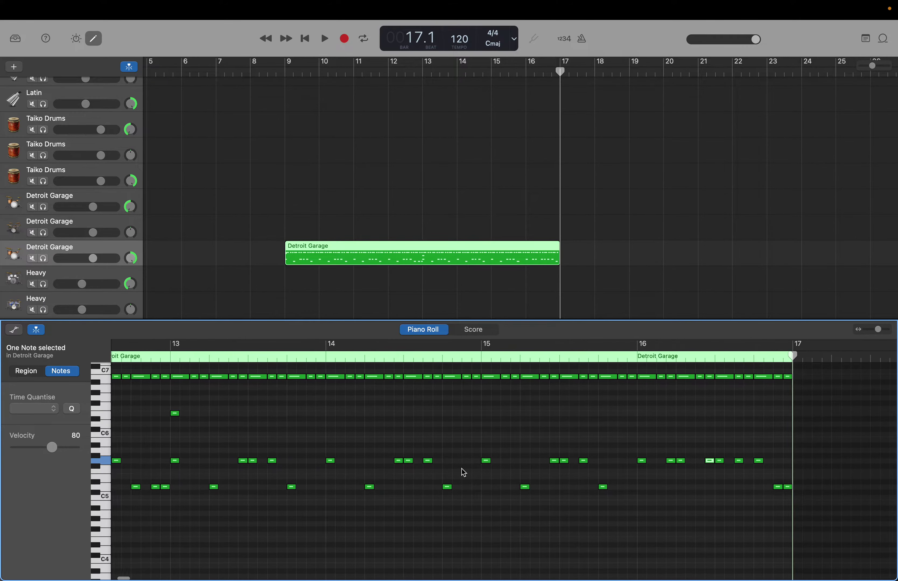
scroll(464, 473, left, 7)
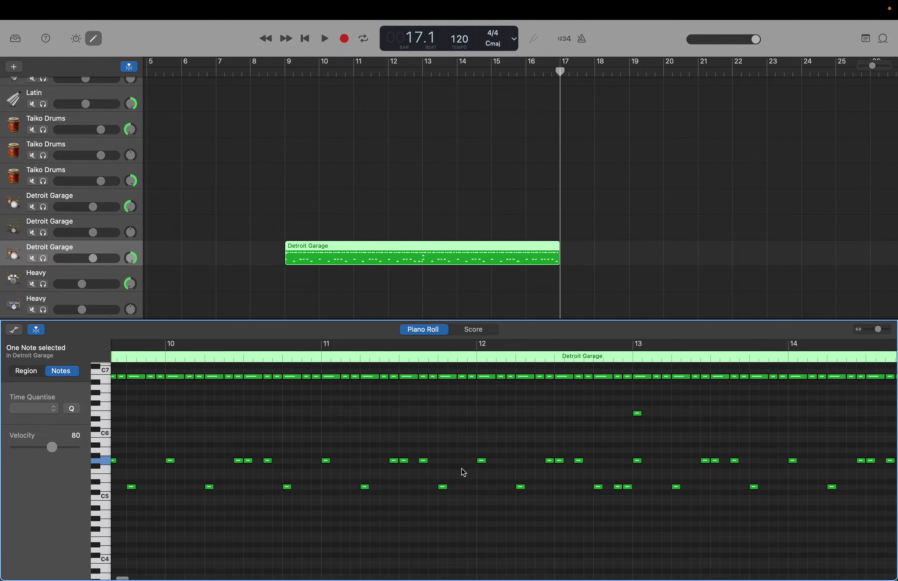
click(463, 473)
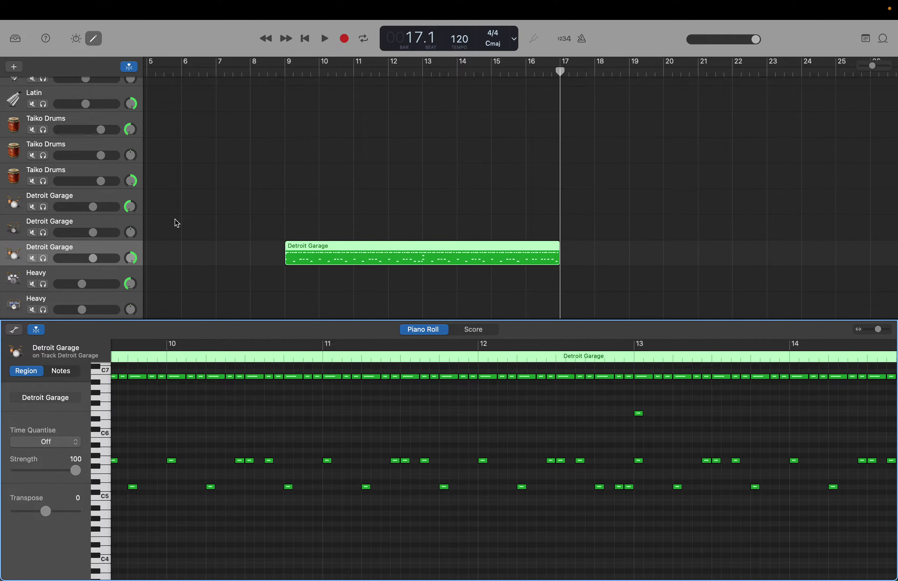
Select the first Heavy drum track and move the playhead to the start of bar 9.
scroll(175, 220, down, 5)
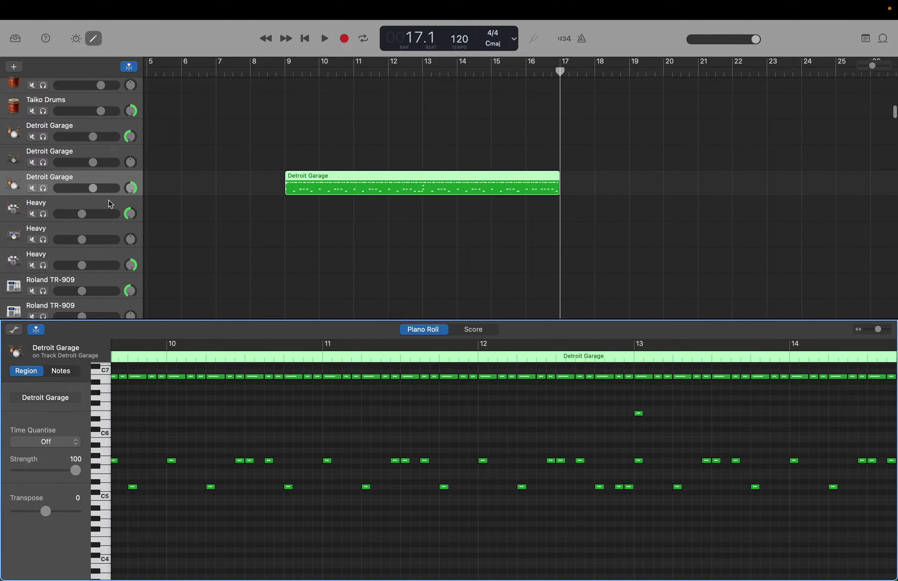
click(107, 208)
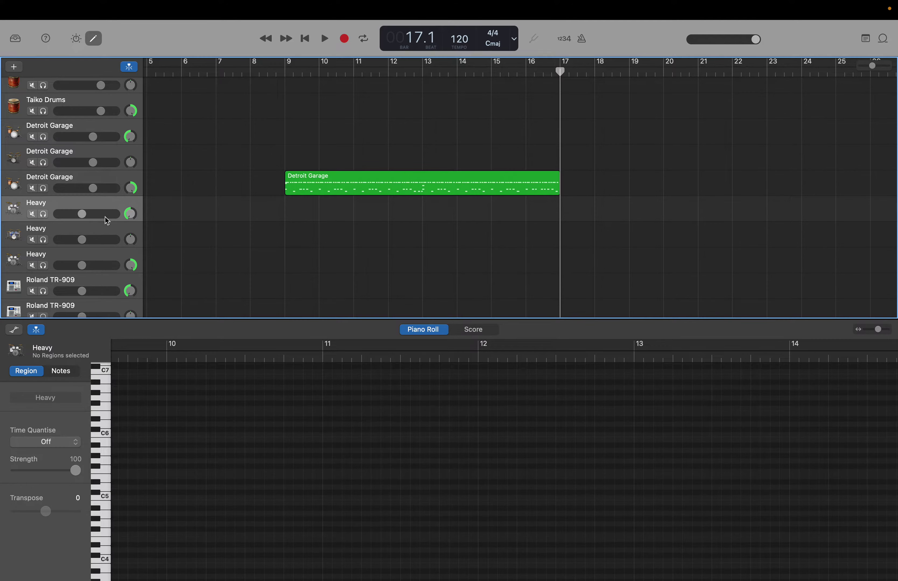
scroll(154, 426, left, 12)
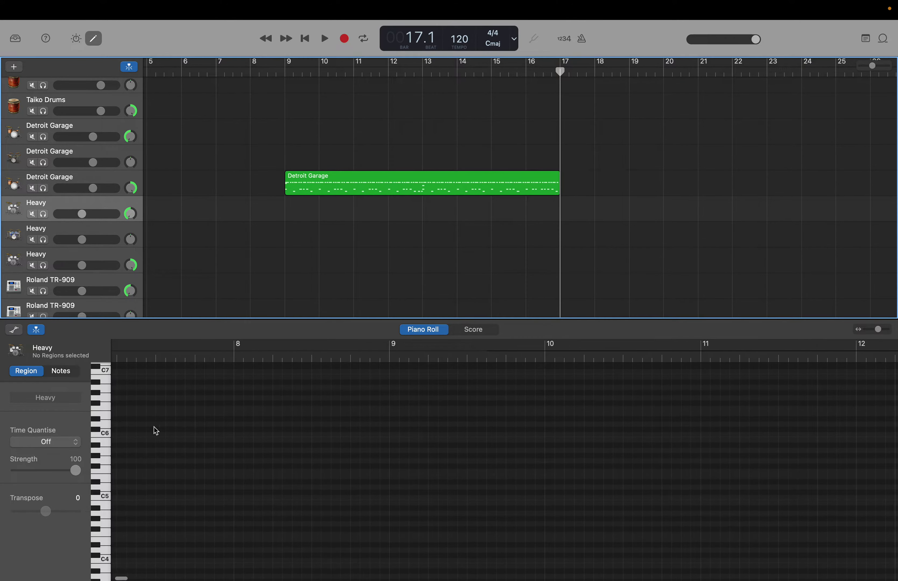
click(563, 72)
drag(562, 72, 286, 98)
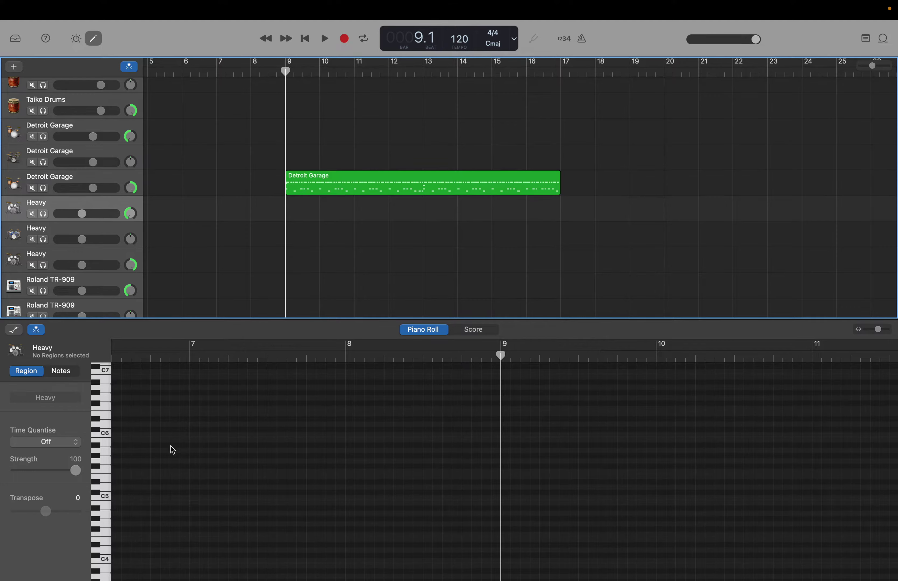
Audition the Heavy kit's drum sounds on different keys across the keyboard's octaves.
click(100, 448)
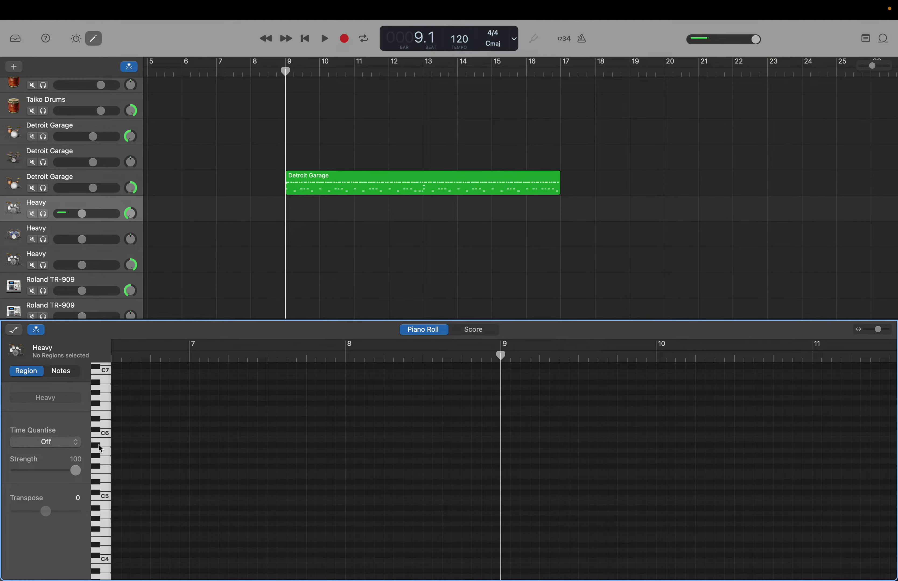
click(97, 391)
click(101, 512)
scroll(100, 508, down, 5)
click(99, 501)
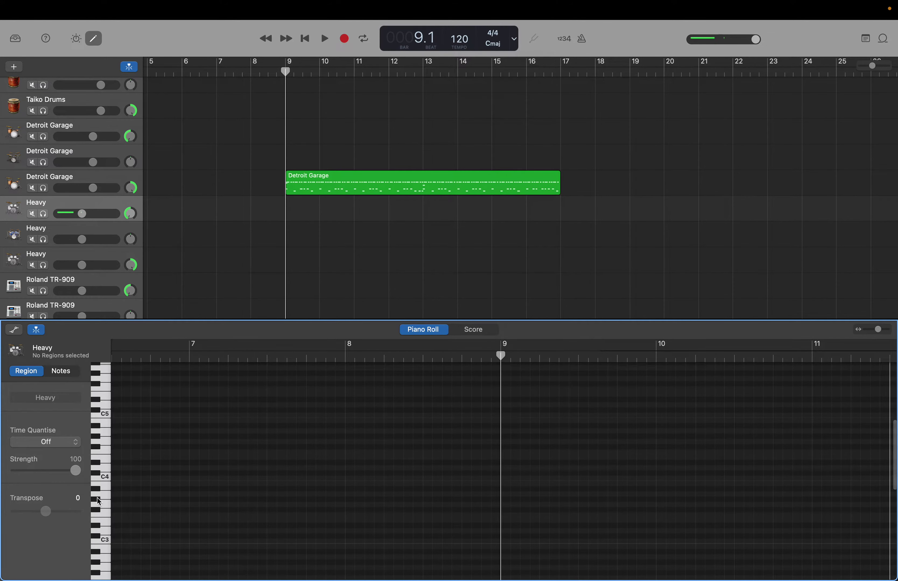
click(99, 493)
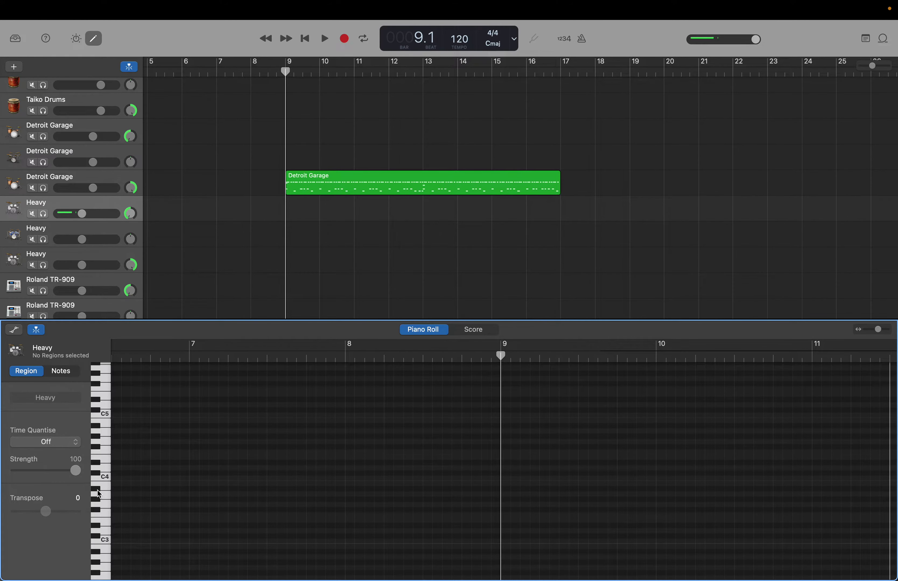
click(99, 432)
click(98, 429)
scroll(98, 429, up, 8)
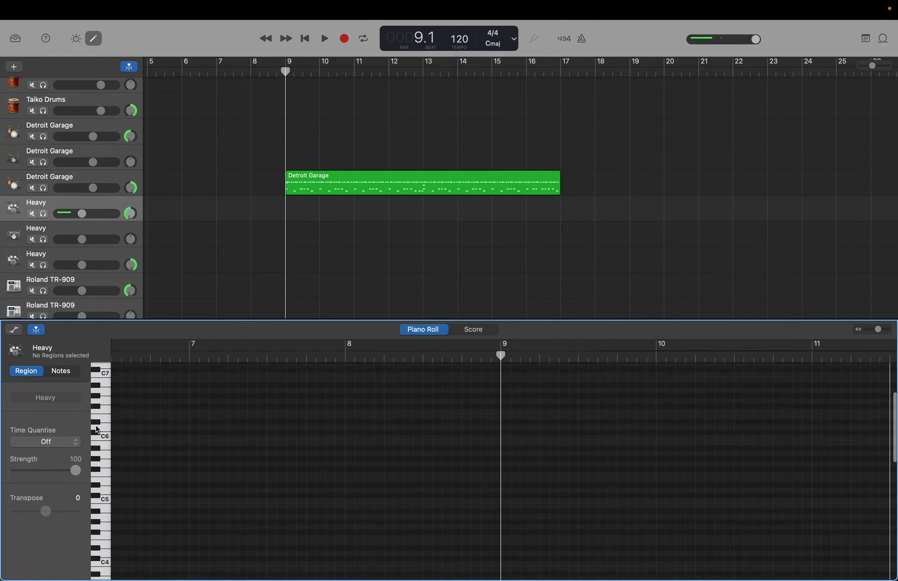
click(98, 408)
scroll(98, 408, down, 12)
scroll(98, 409, down, 8)
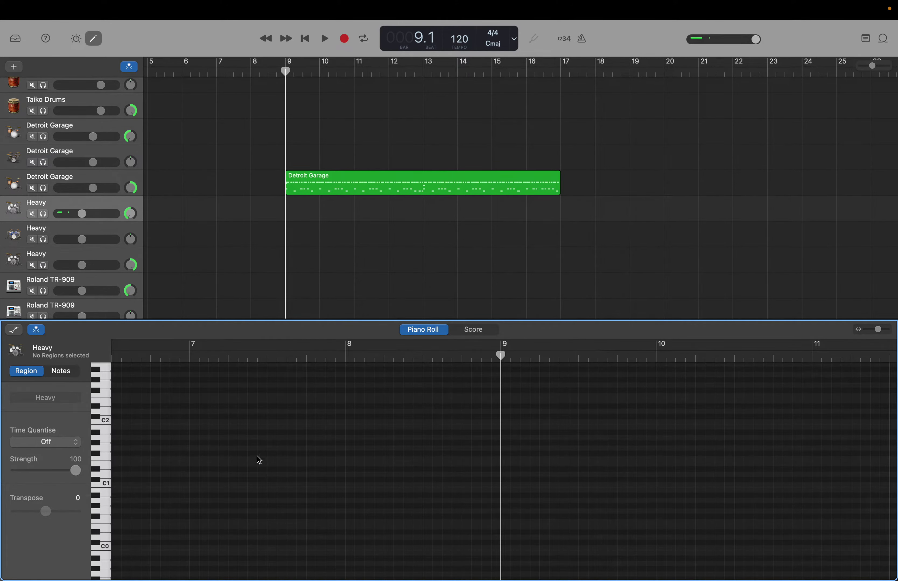
Create an A#1 note at the start of bar 9 on the first Heavy track and lengthen it to an eighth note.
right_click(503, 435)
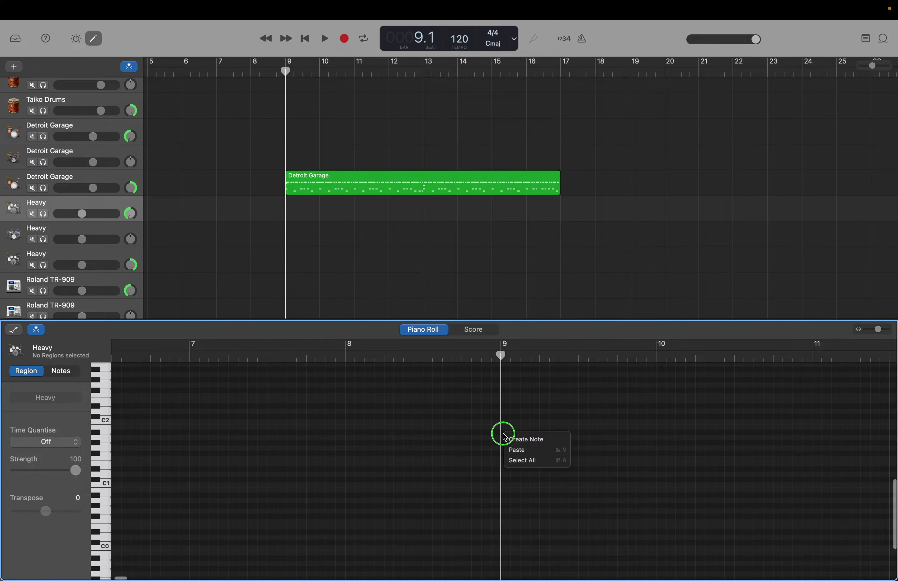
click(508, 439)
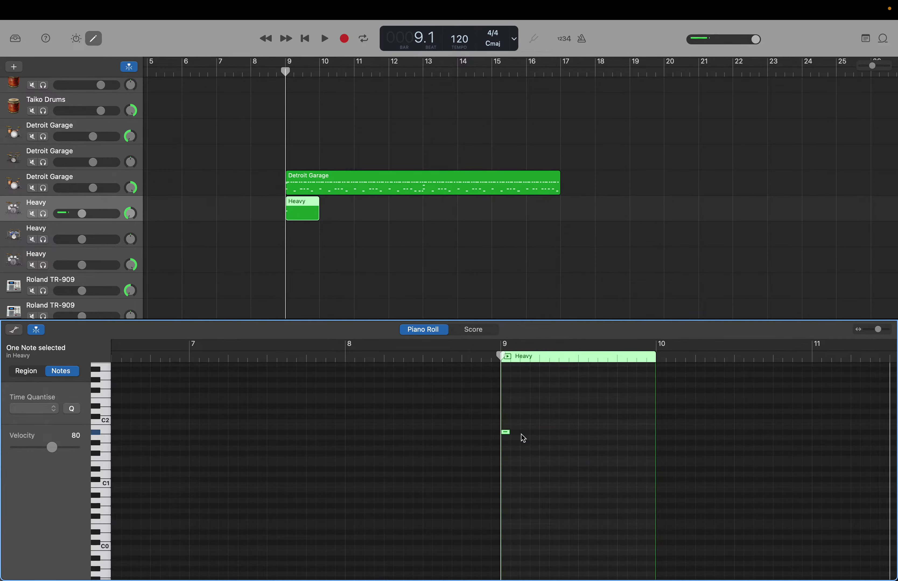
drag(508, 433, 520, 433)
Add four consecutive F#1 eighth notes directly after the opening A#1 note in bar 9.
click(525, 456)
right_click(523, 453)
click(529, 456)
right_click(544, 456)
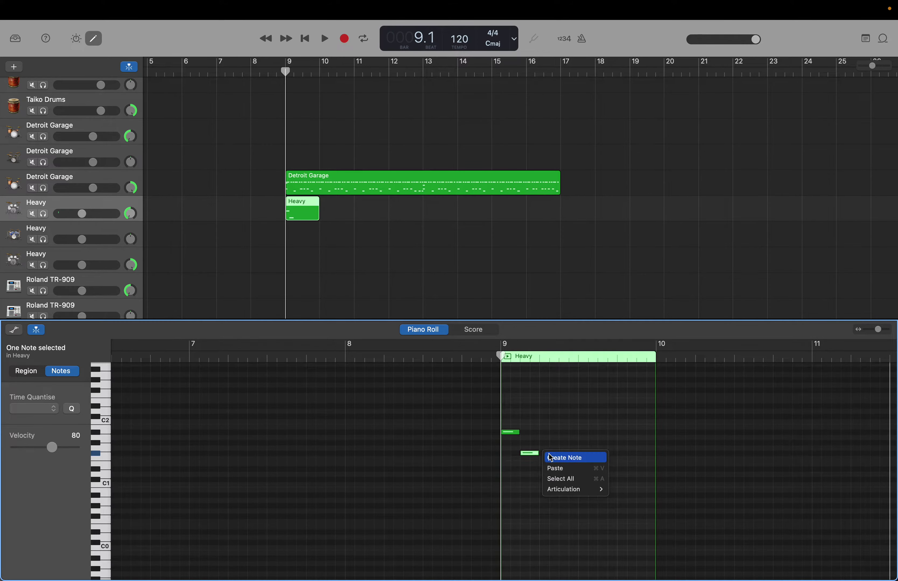
click(549, 457)
right_click(561, 453)
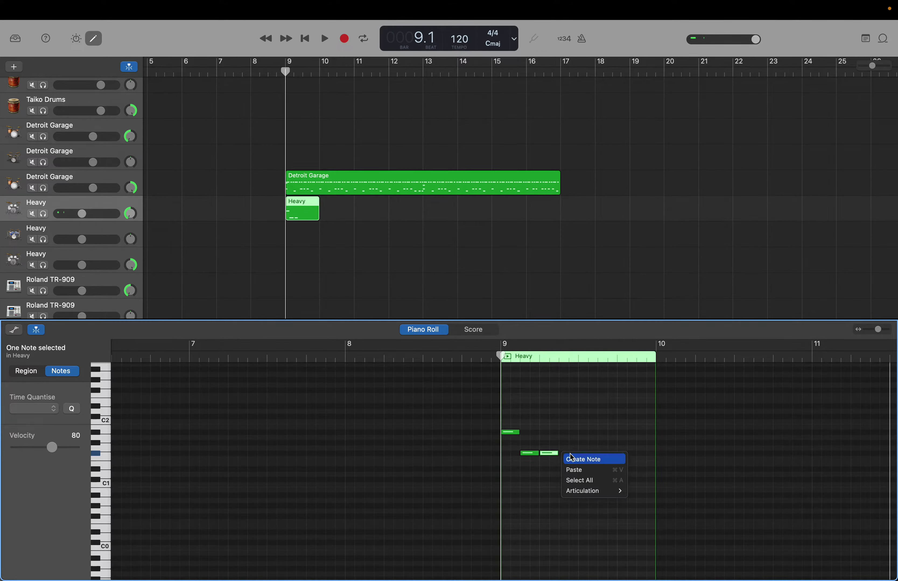
click(570, 458)
right_click(581, 455)
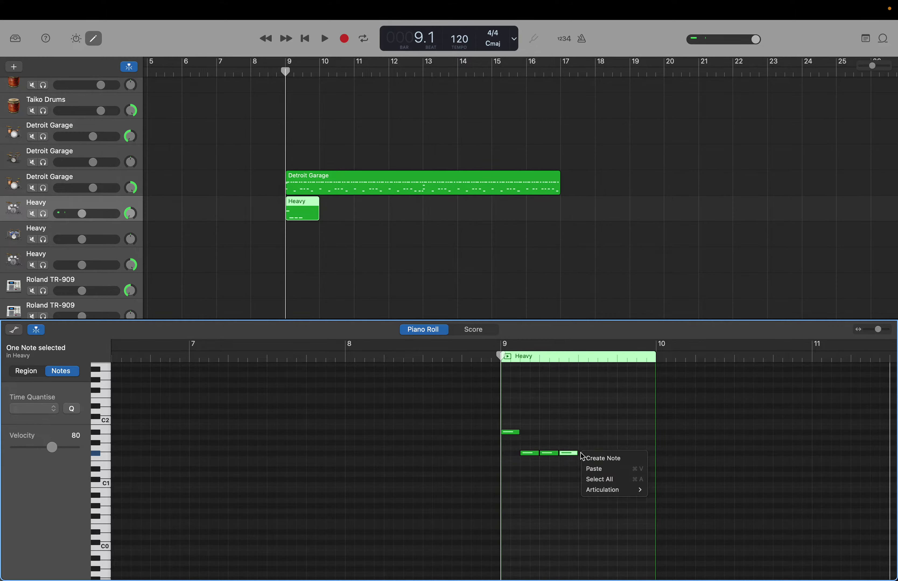
click(586, 458)
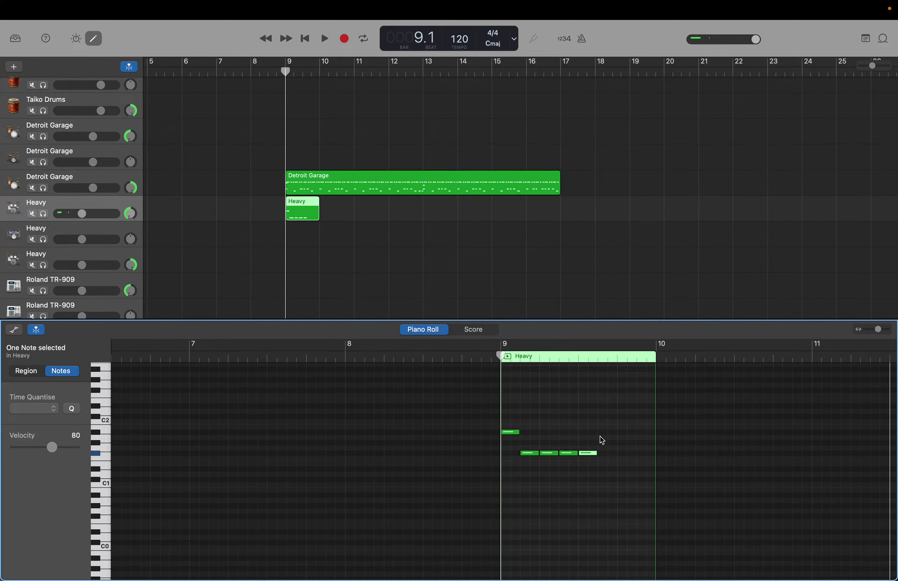
Add an A#1 eighth note on the second half of beat 3 in bar 9, followed by four F#1 eighth notes into bar 10.
right_click(602, 438)
click(609, 441)
right_click(622, 452)
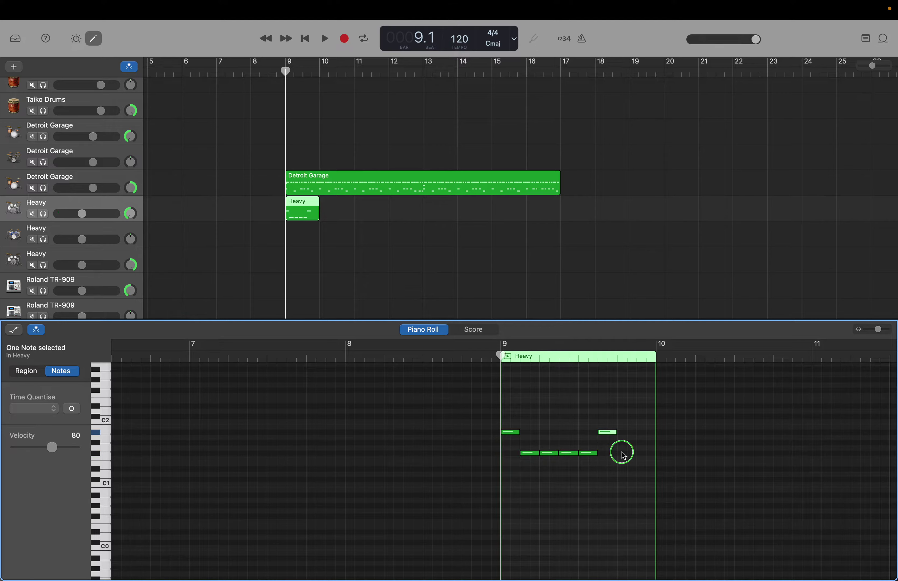
click(627, 456)
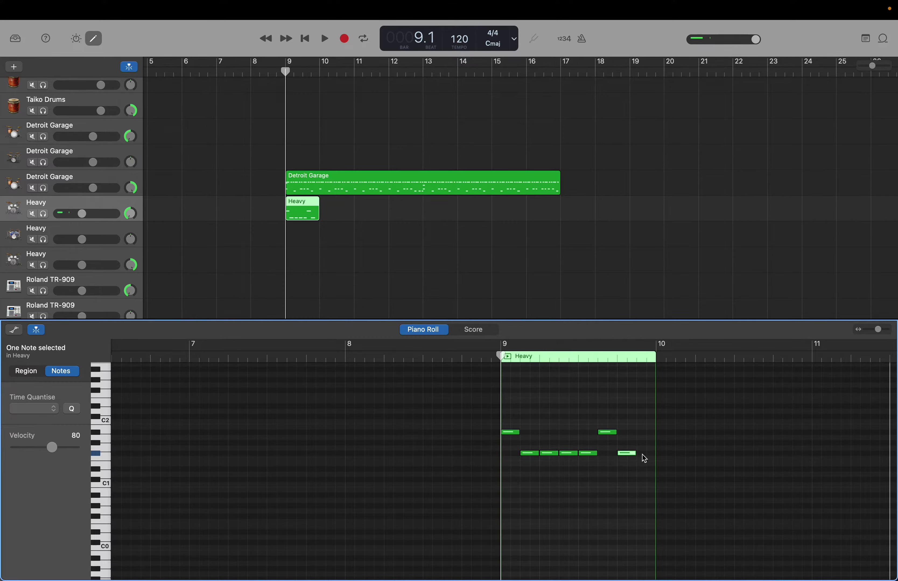
right_click(641, 457)
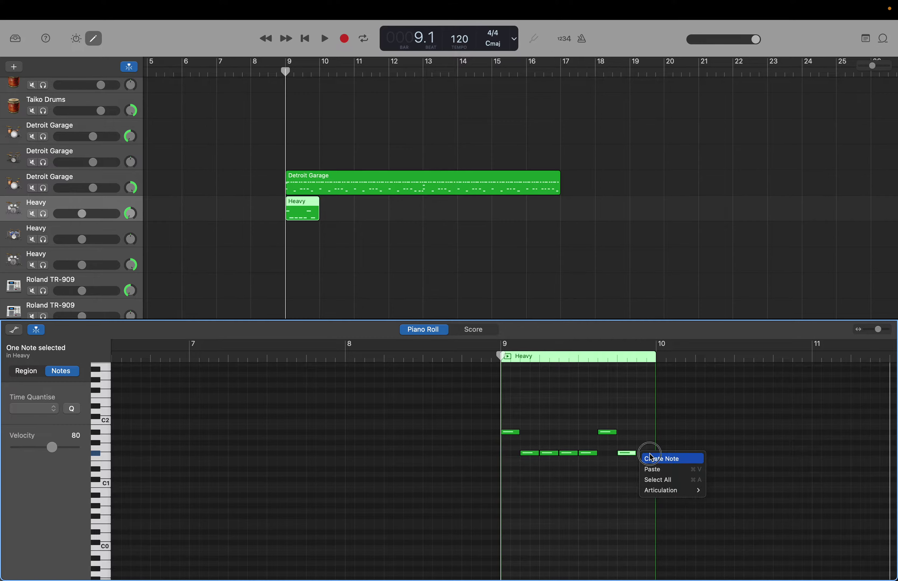
click(649, 456)
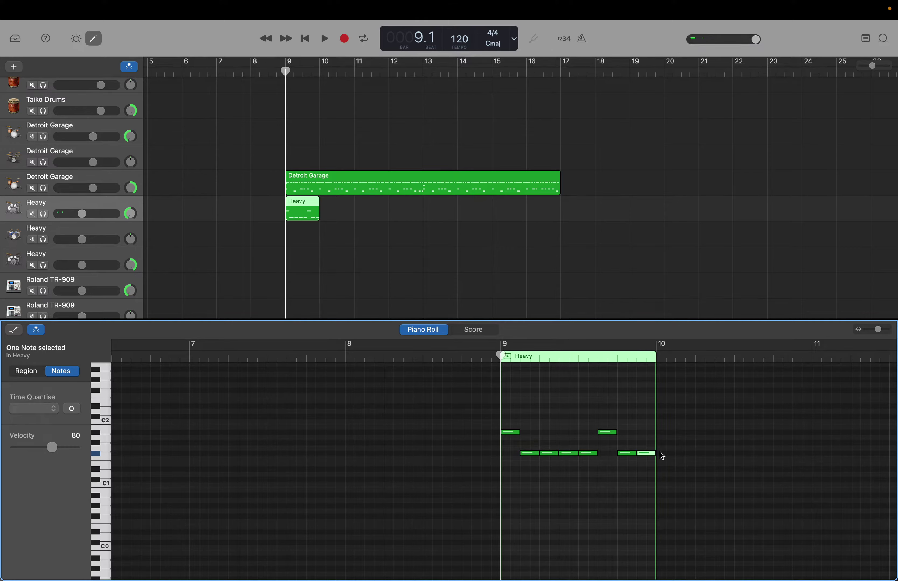
right_click(661, 456)
click(672, 455)
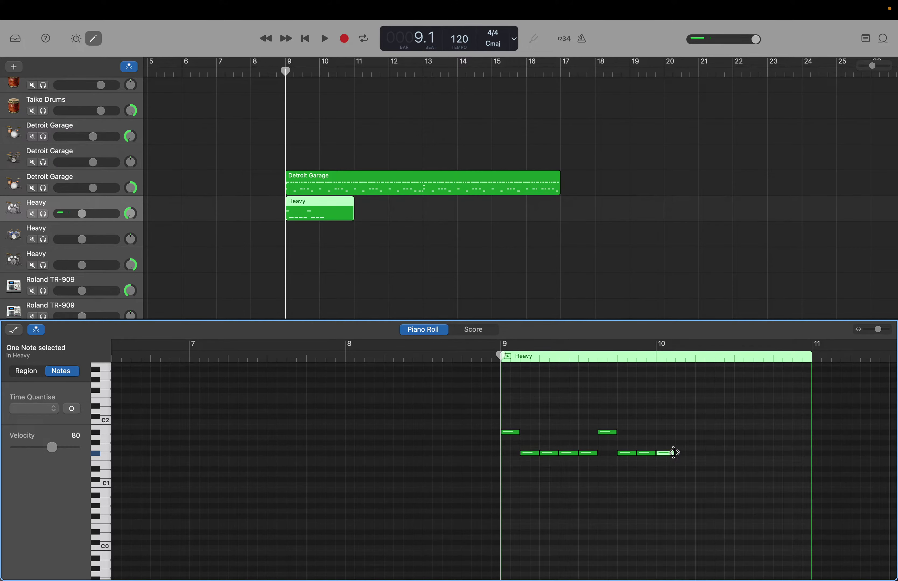
right_click(678, 455)
click(682, 457)
Complete bar 10 of the Heavy pattern with an A#1 eighth note on beat 2, four F#1 eighth notes and a closing A#1.
right_click(698, 434)
click(702, 436)
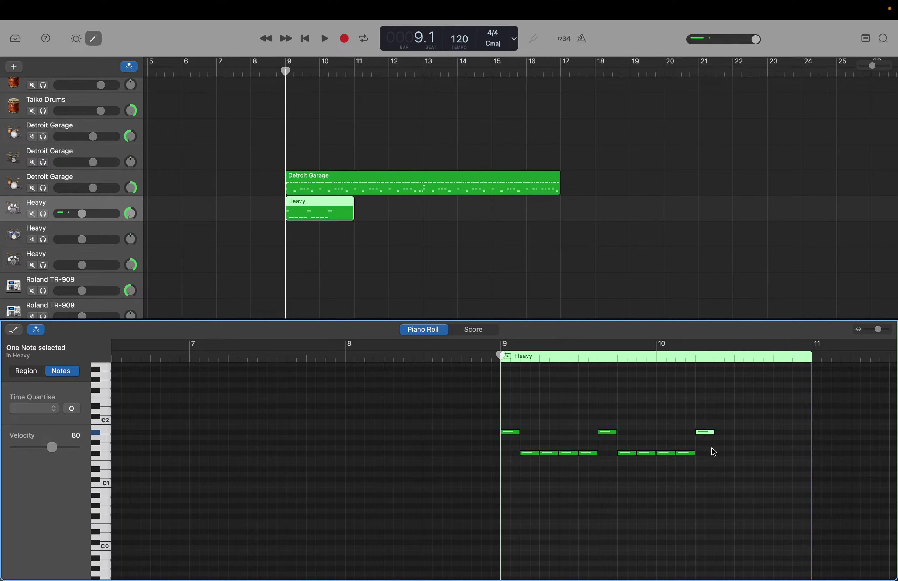
right_click(717, 455)
click(727, 456)
right_click(737, 457)
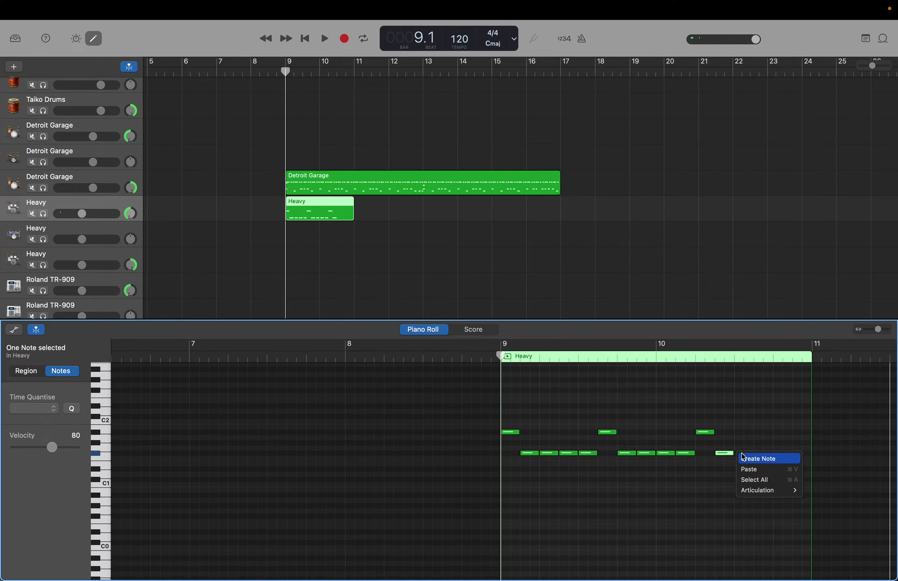
click(744, 457)
right_click(759, 456)
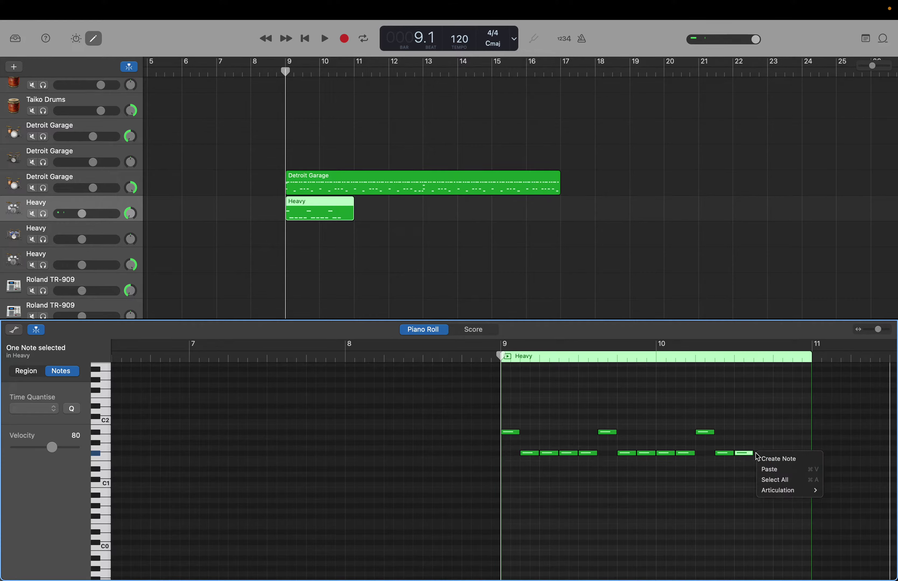
click(765, 457)
right_click(780, 456)
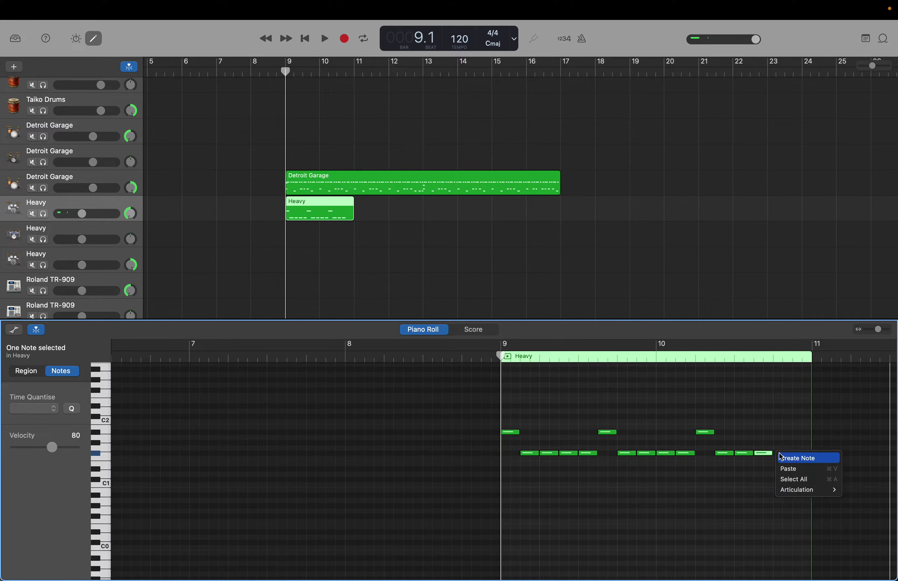
click(781, 457)
right_click(795, 435)
click(797, 437)
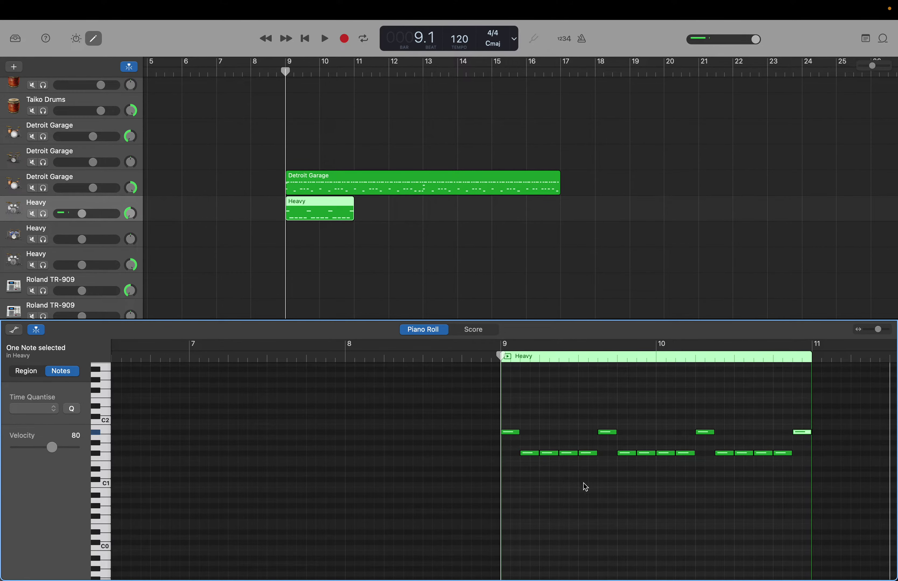
Add a D5 sixteenth note on the last sixteenth of bars 9 and 10 in the Detroit Garage region.
scroll(578, 484, up, 2)
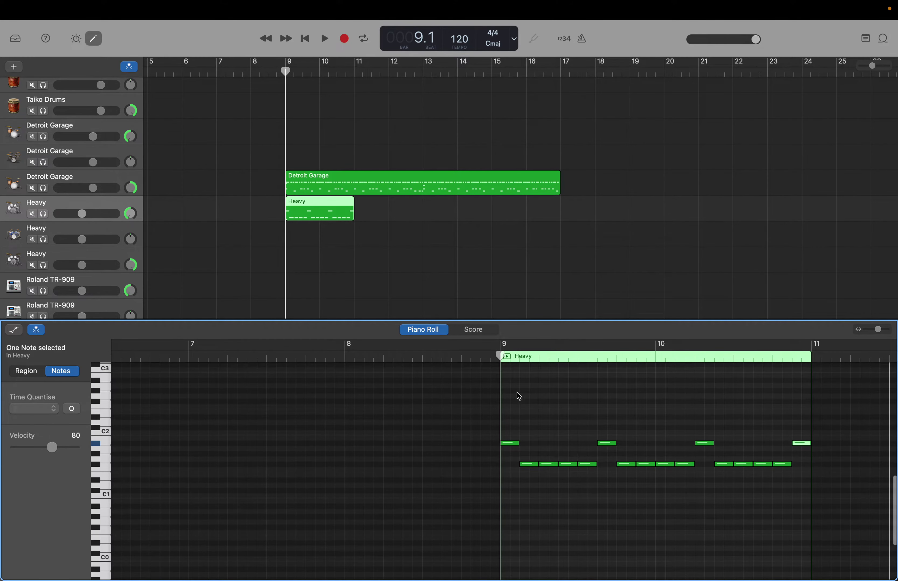
click(381, 192)
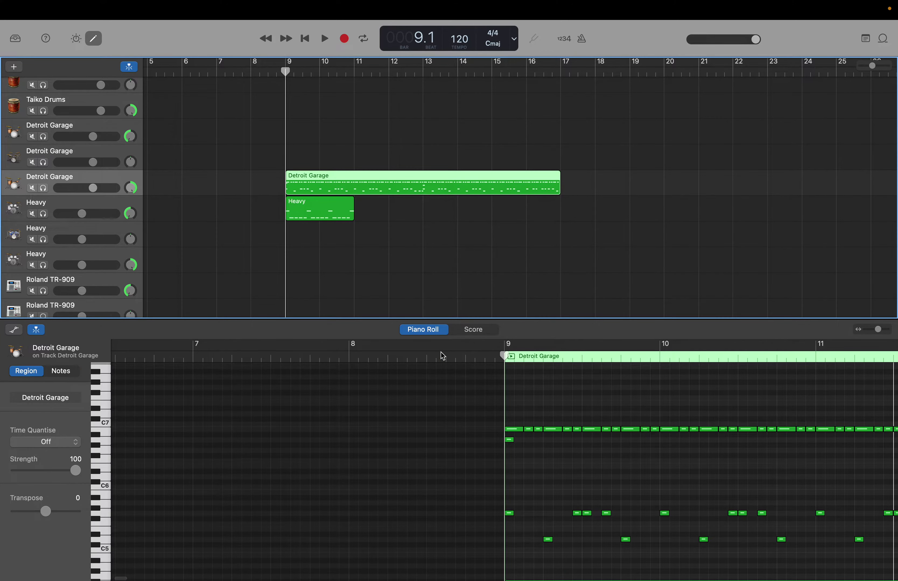
scroll(648, 517, right, 5)
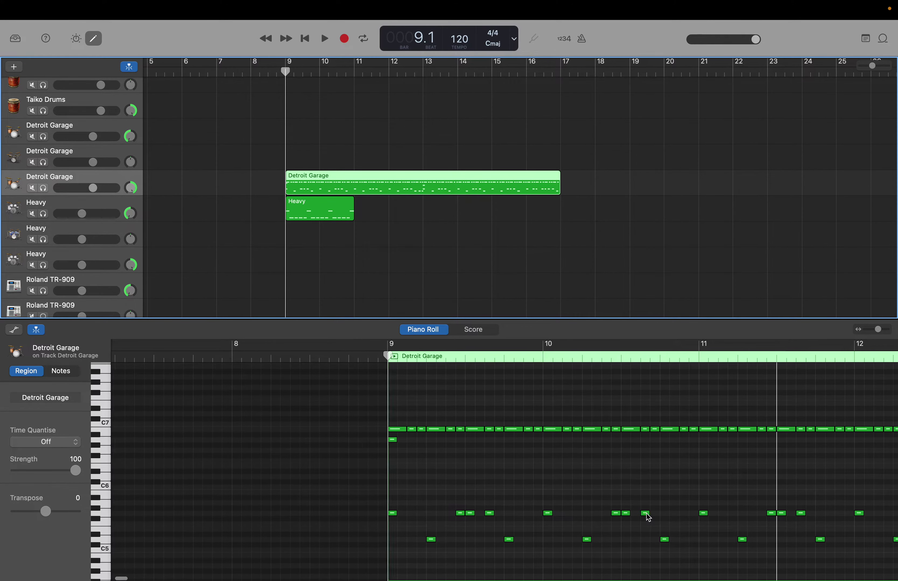
right_click(540, 545)
click(543, 545)
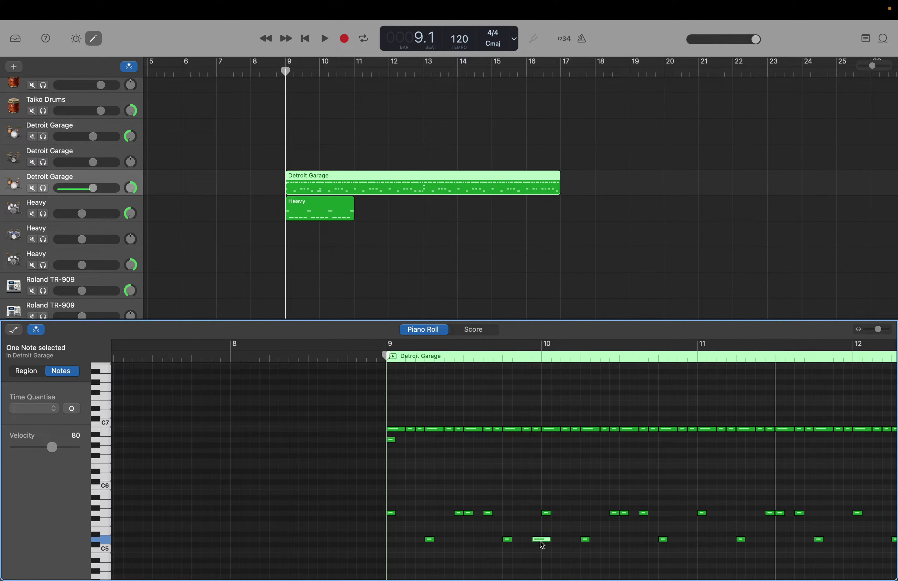
drag(540, 545, 541, 543)
scroll(604, 540, right, 3)
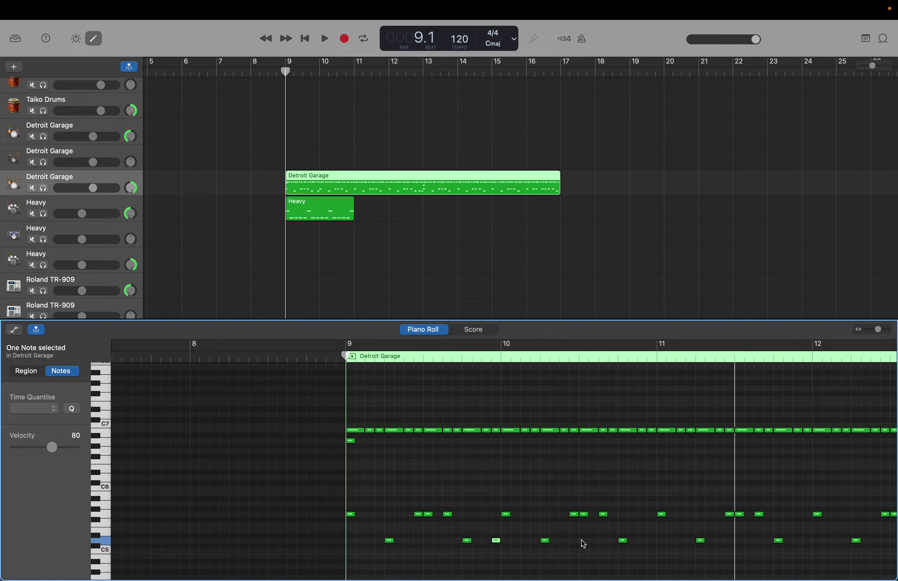
right_click(648, 542)
click(680, 539)
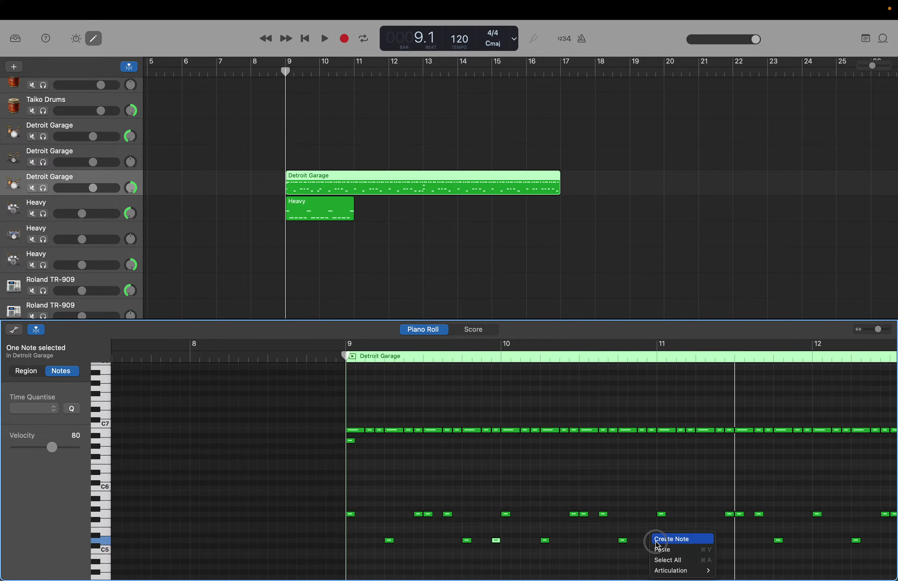
Try adding a D5 note on the second half of beat 2 in bar 11 and selecting the D5 notes after it.
right_click(714, 541)
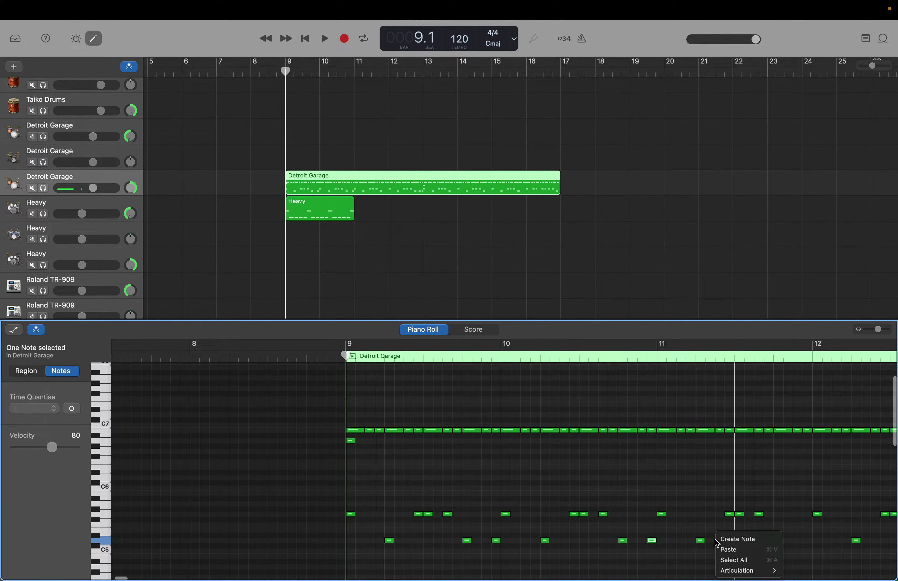
click(723, 539)
scroll(725, 545, right, 5)
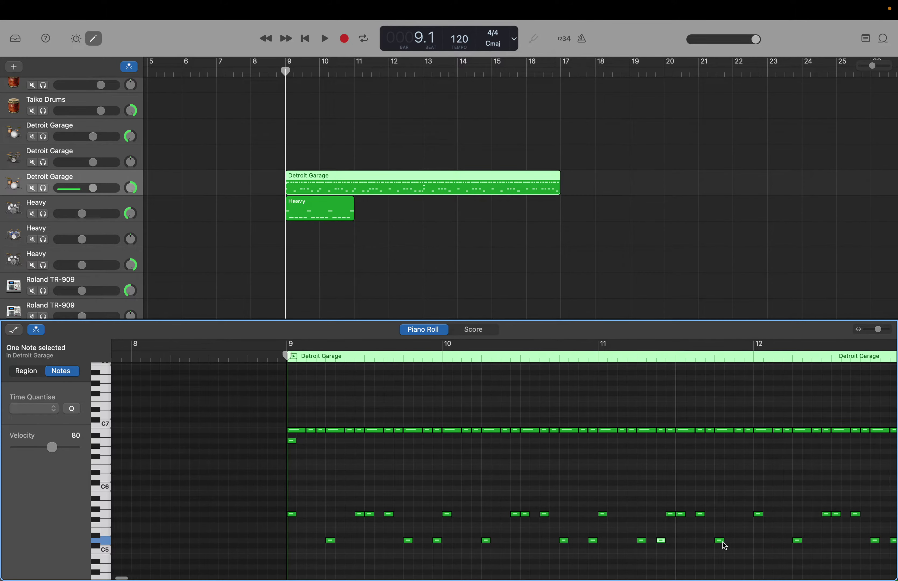
scroll(725, 546, right, 3)
scroll(725, 545, down, 1)
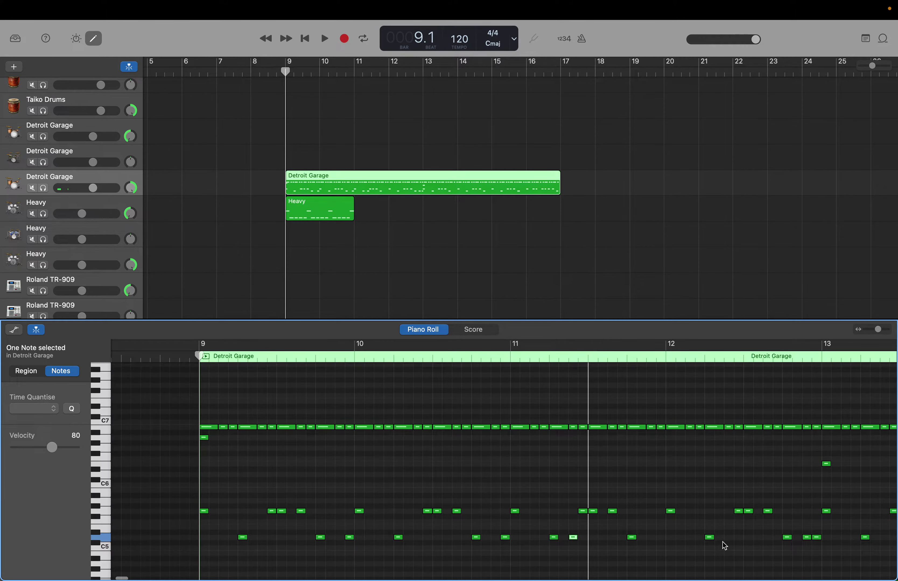
scroll(725, 545, right, 1)
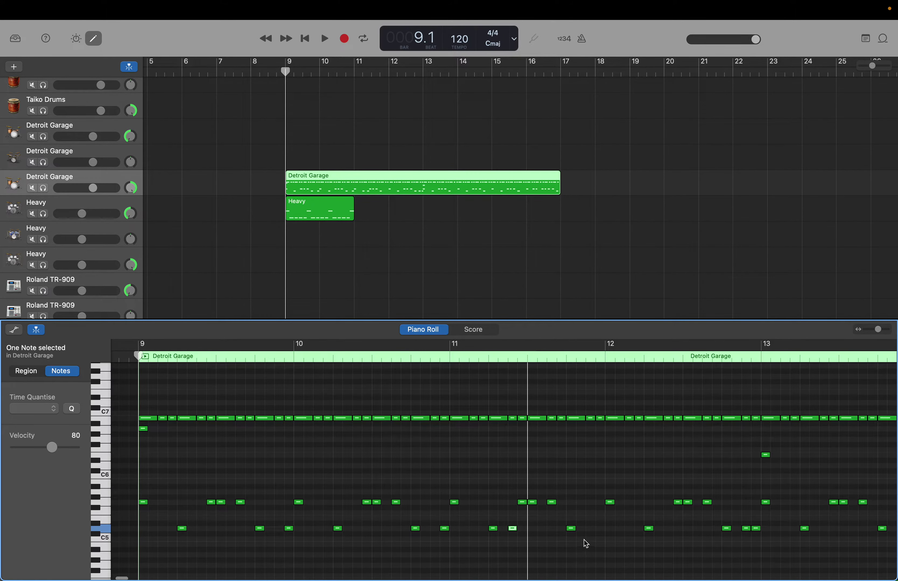
drag(558, 522, 621, 538)
scroll(622, 540, left, 5)
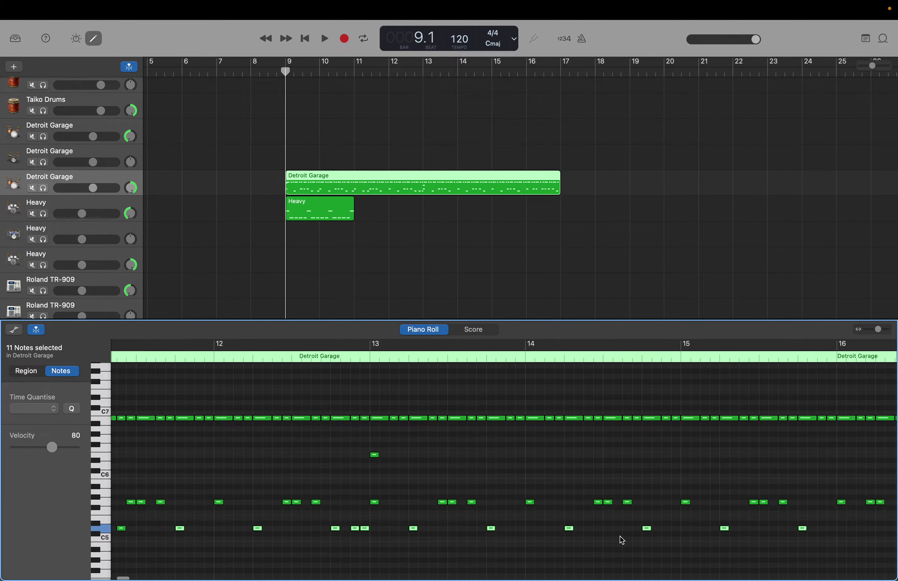
scroll(622, 541, left, 3)
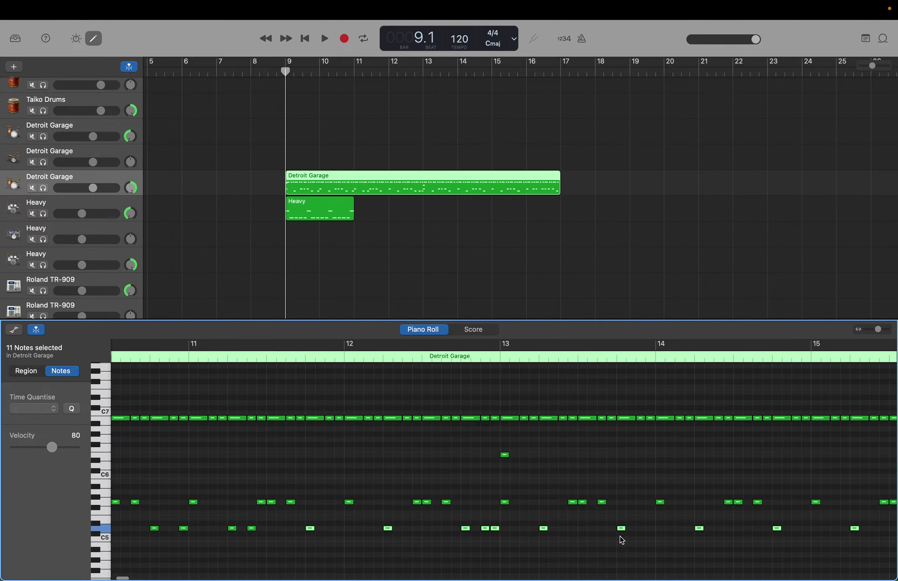
click(533, 528)
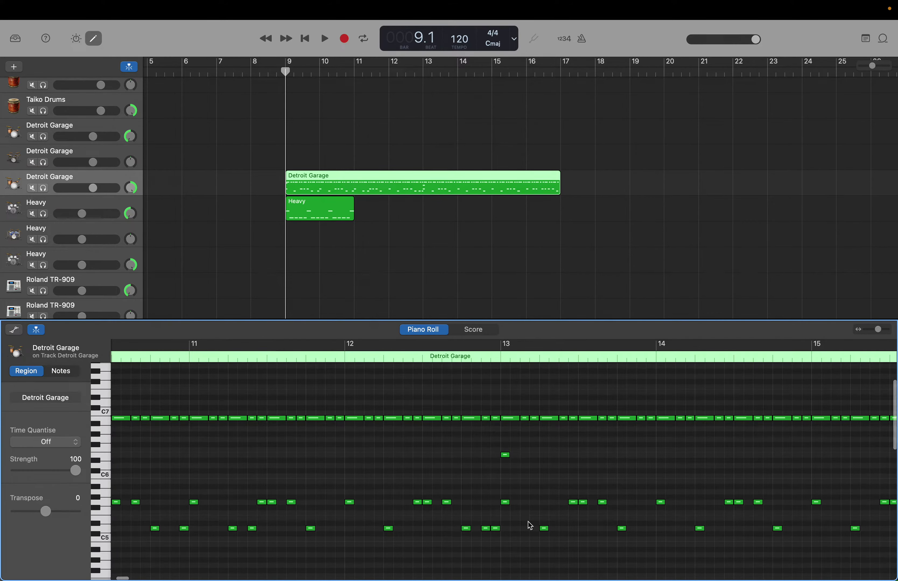
Delete the Detroit Garage region's D5 notes from bar 11 onwards.
scroll(531, 526, left, 3)
scroll(530, 526, left, 3)
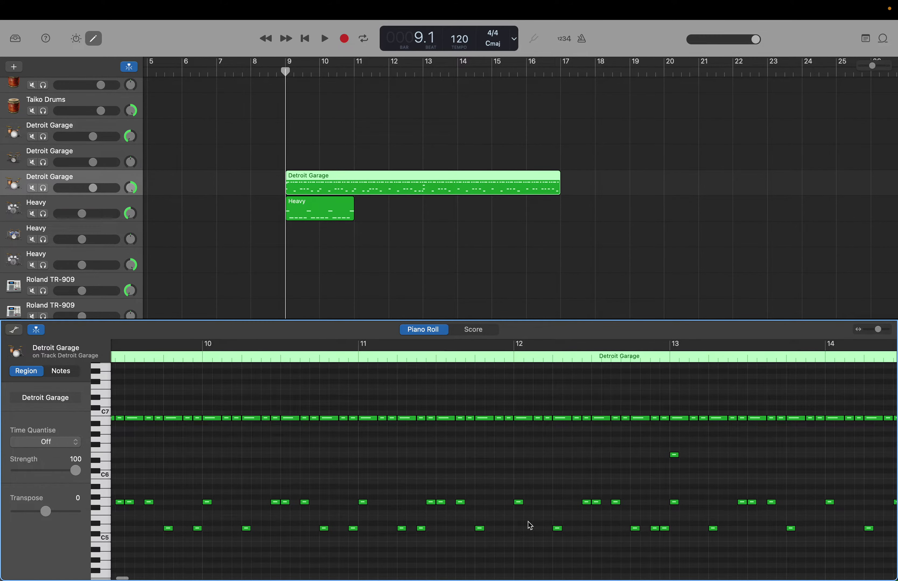
scroll(530, 526, right, 3)
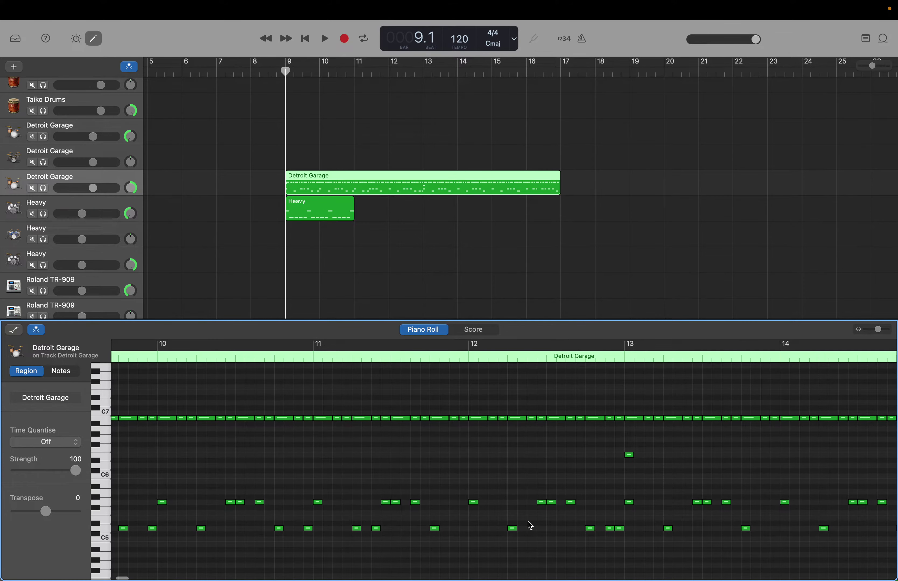
drag(322, 522, 696, 541)
key(Delete)
scroll(697, 544, left, 15)
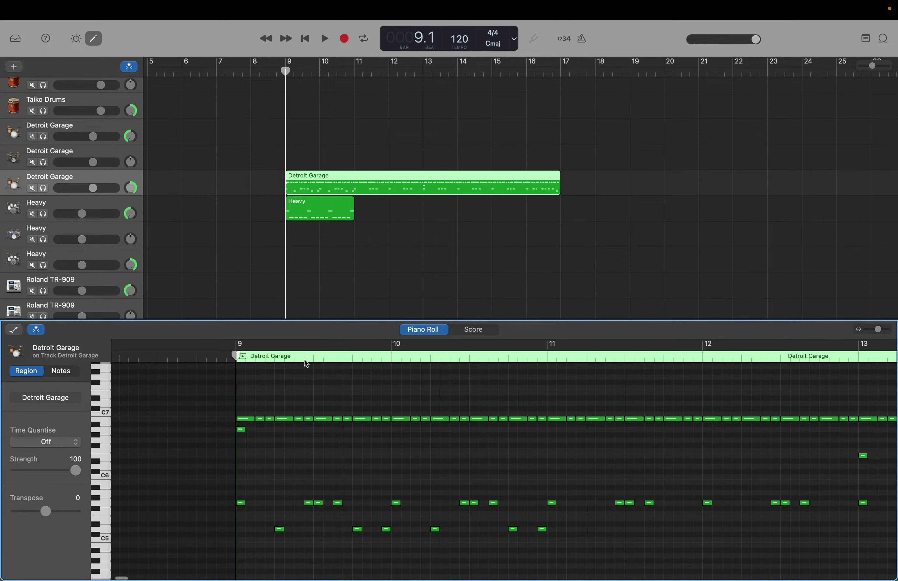
Place the playhead at bar 11 and copy the six D5 notes of bars 9 and 10.
click(238, 354)
click(549, 401)
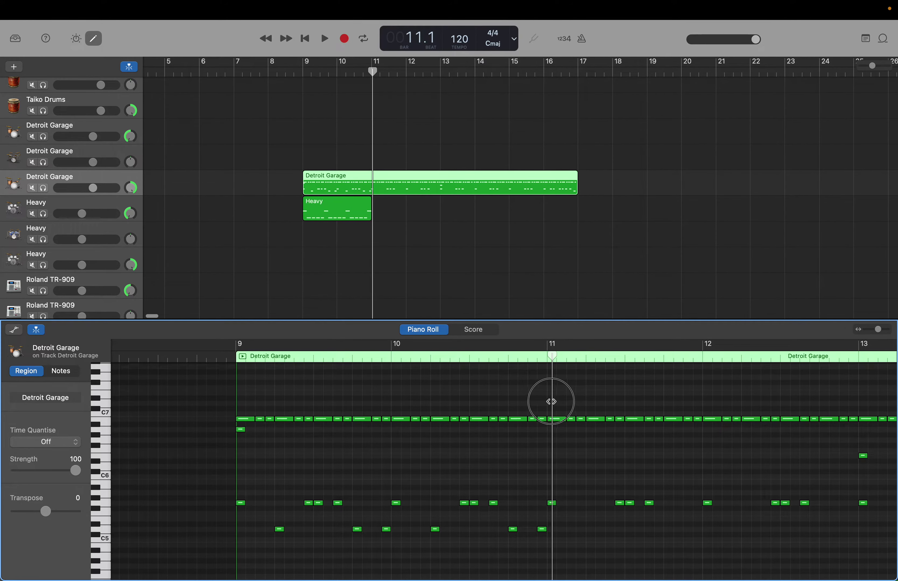
drag(268, 505, 278, 522)
click(551, 544)
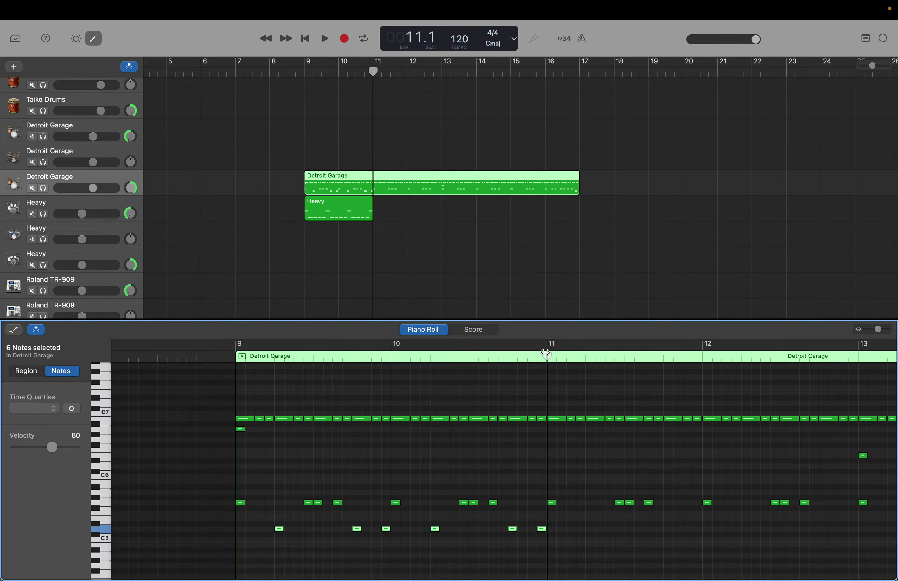
Try to paste the copied D5 notes into bars 11 and 12, and undo the pasted notes.
drag(545, 353, 580, 355)
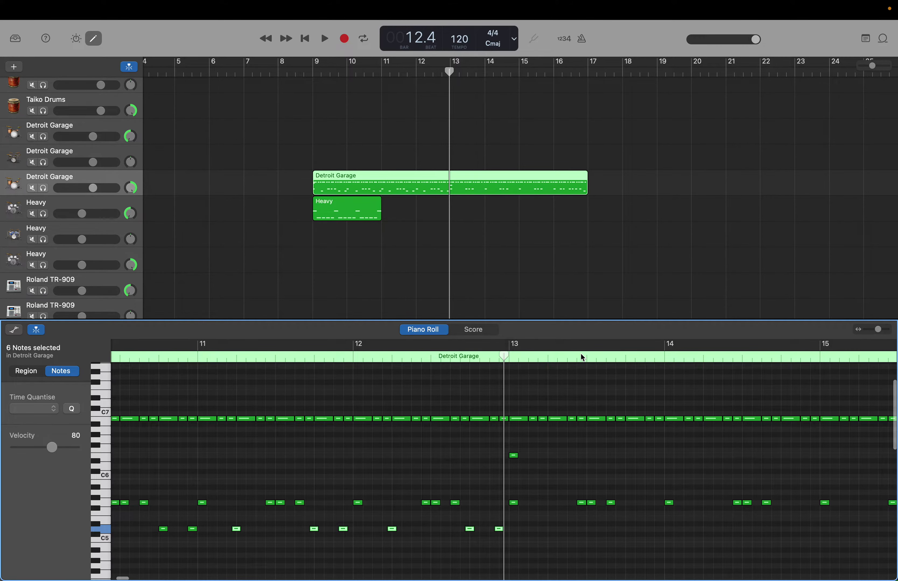
scroll(580, 354, right, 3)
scroll(581, 355, up, 1)
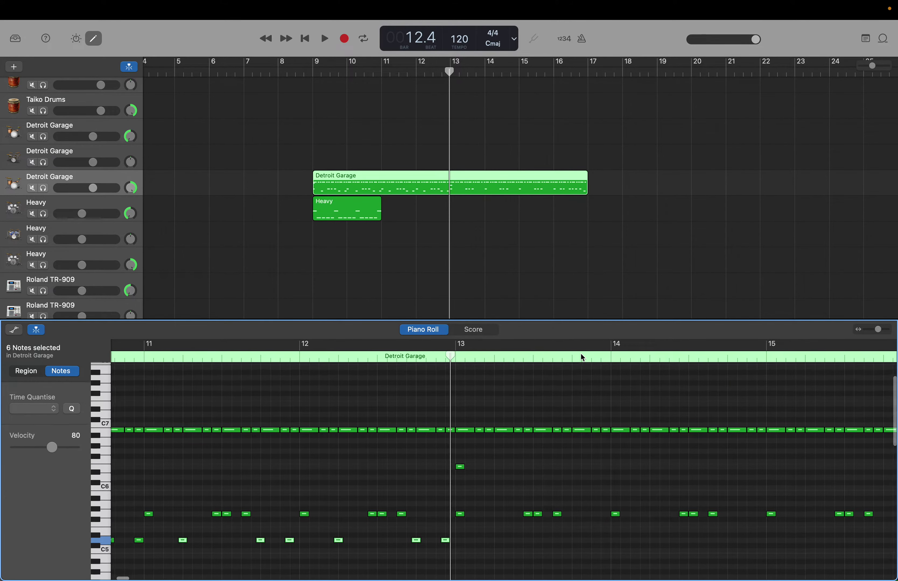
scroll(581, 354, right, 1)
click(503, 487)
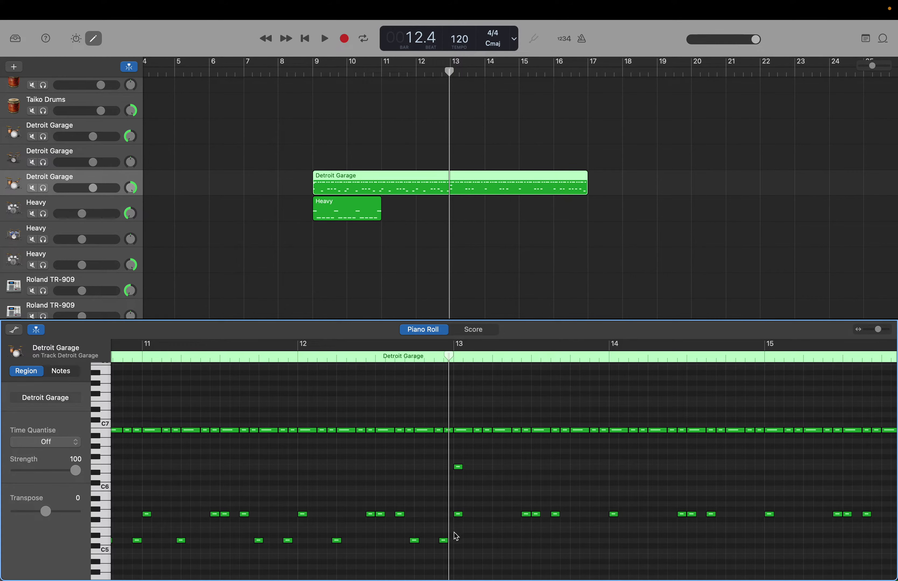
scroll(455, 539, left, 10)
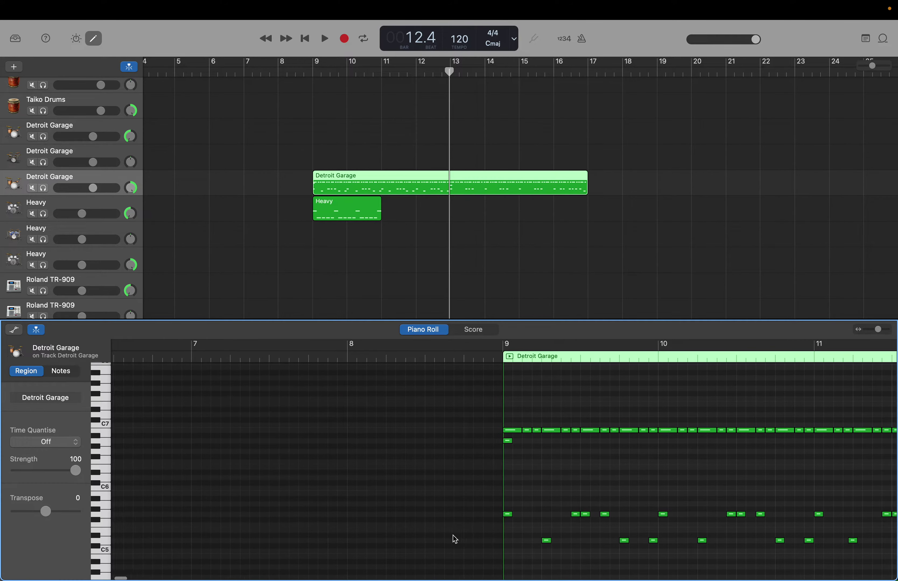
key(super+z)
scroll(453, 535, right, 3)
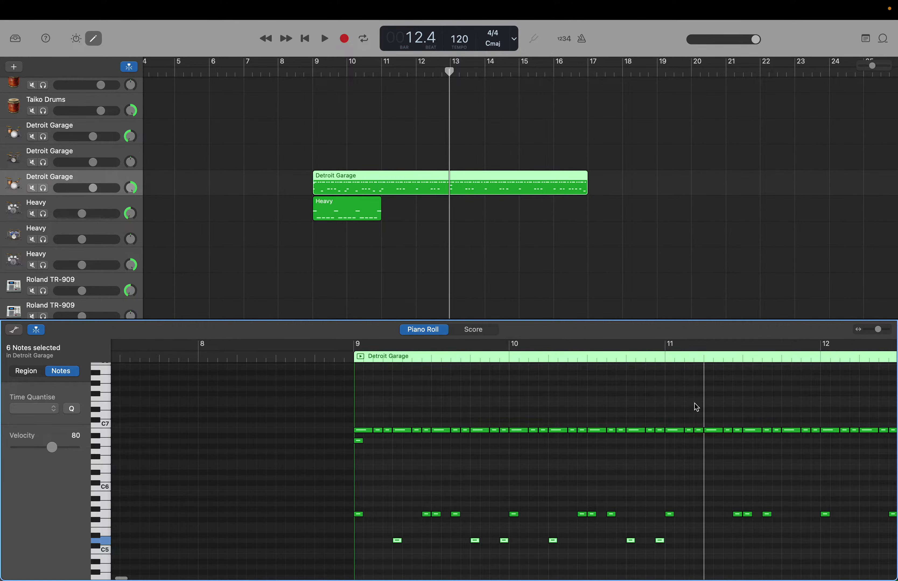
scroll(695, 403, up, 3)
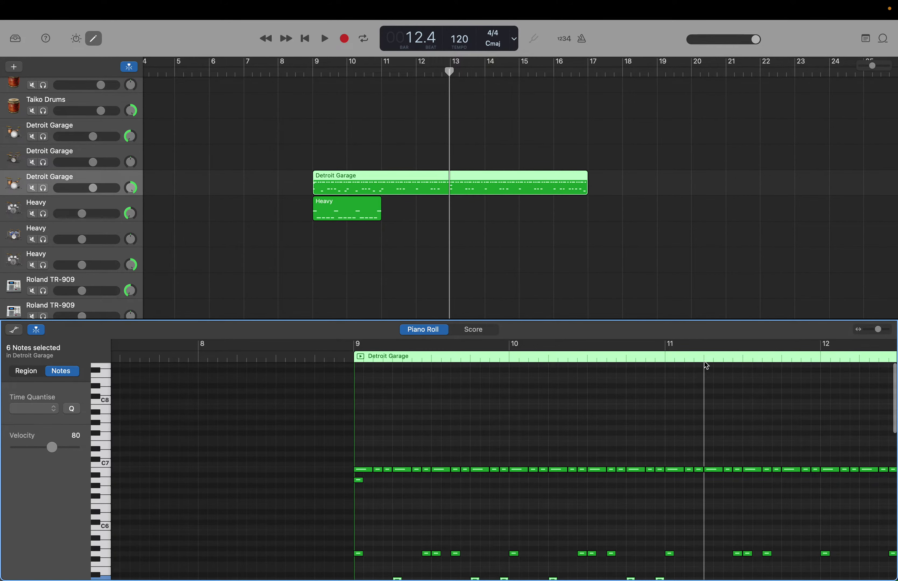
scroll(702, 376, right, 3)
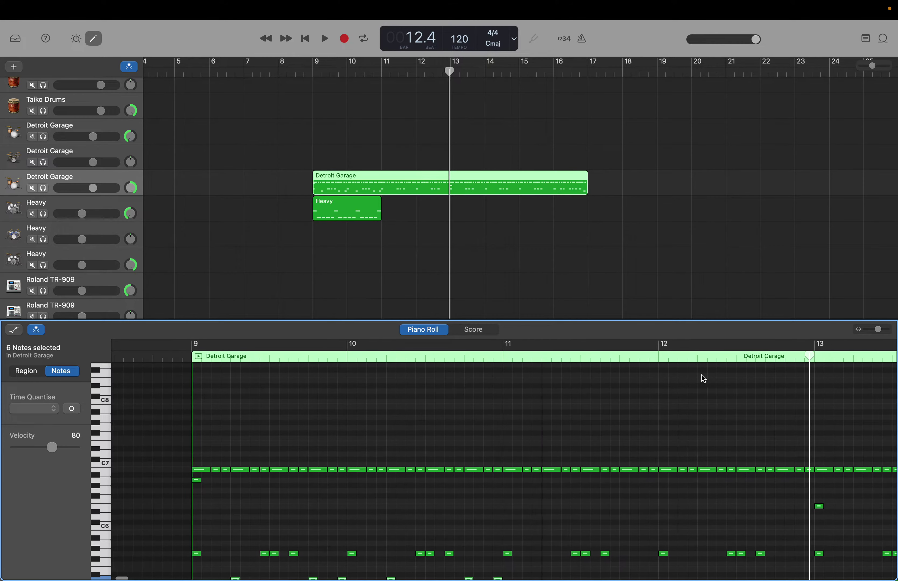
drag(751, 354, 455, 389)
scroll(457, 391, down, 3)
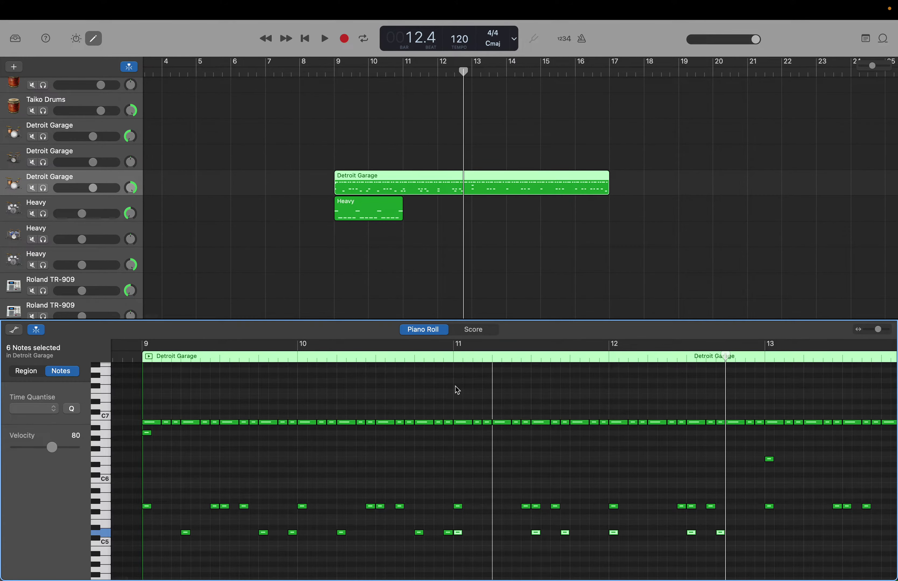
scroll(457, 391, right, 3)
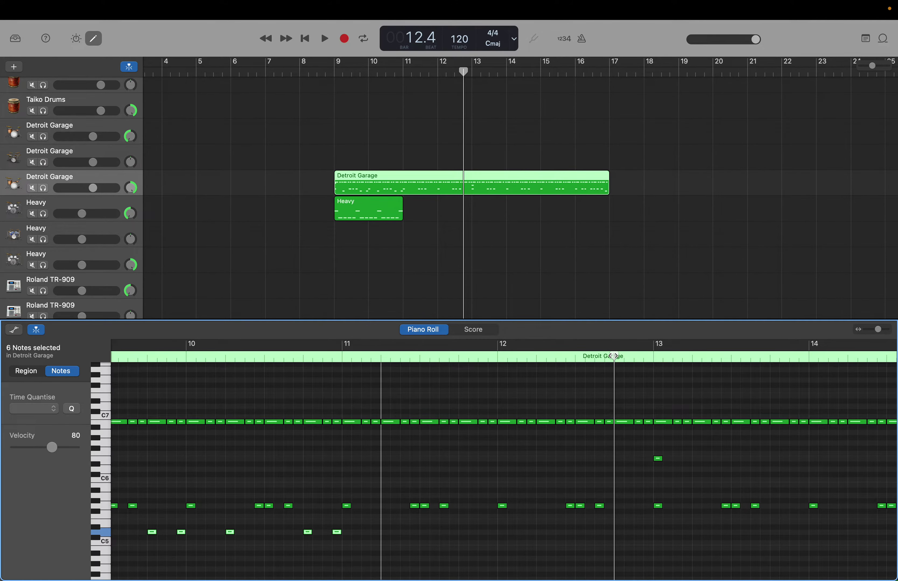
Move the playhead to beat 2 of bar 11 and paste the six copied D5 notes there.
drag(614, 356, 380, 357)
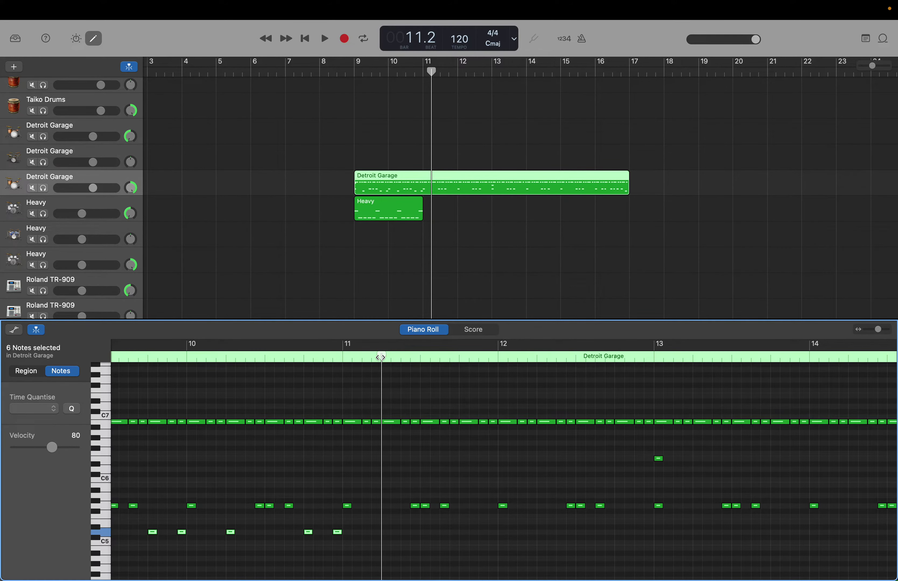
key(Right)
key(Right)
scroll(380, 357, right, 5)
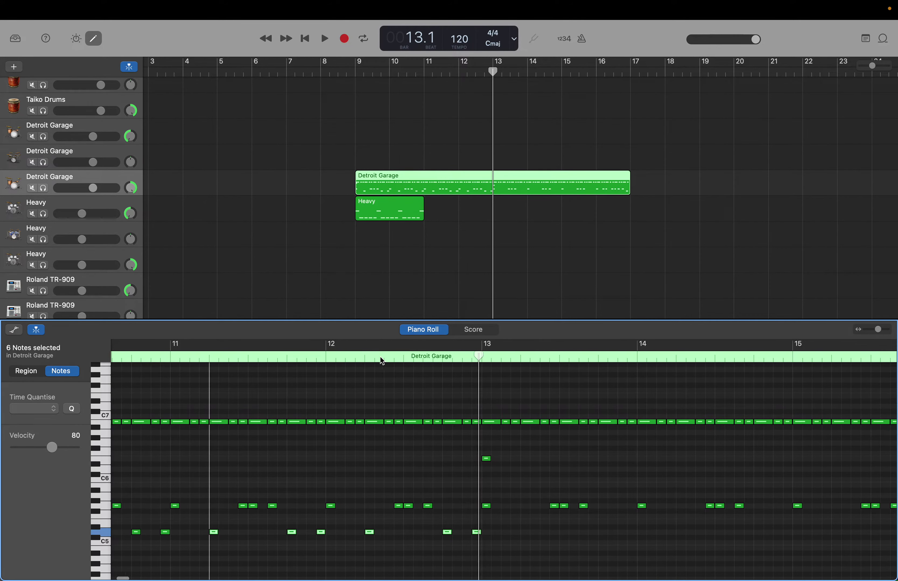
scroll(380, 357, right, 5)
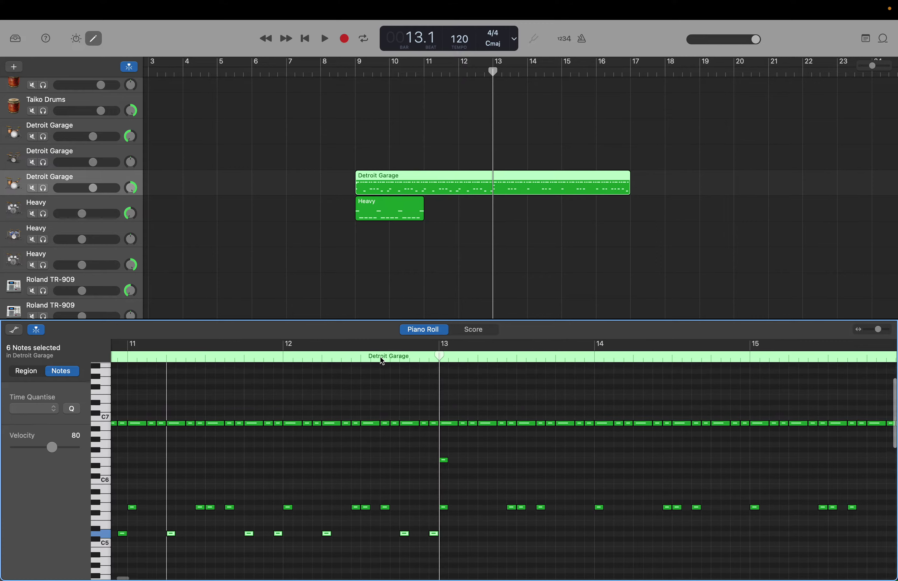
Add a D5 note just before the last one in bar 12, and paste the six copied D5 notes at beat 2 of bar 13.
click(326, 451)
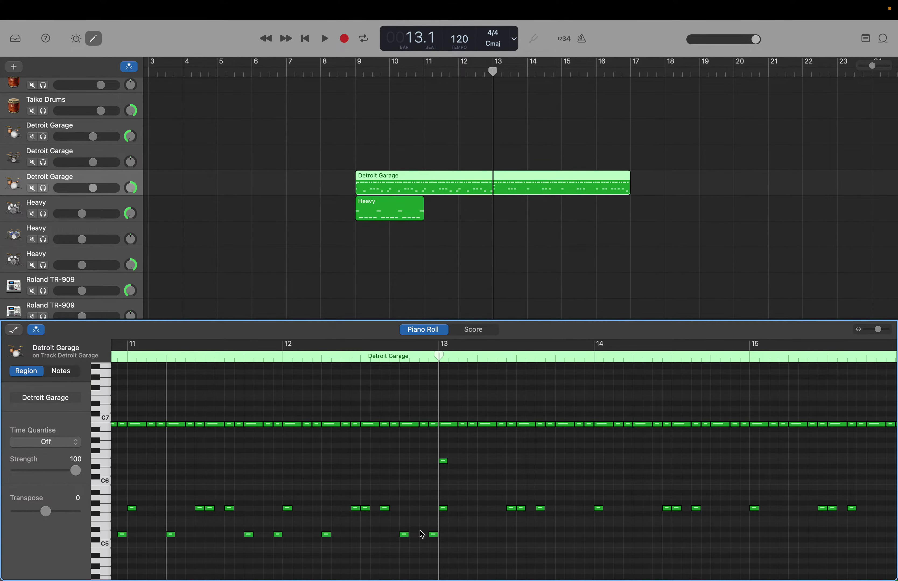
right_click(425, 537)
click(429, 539)
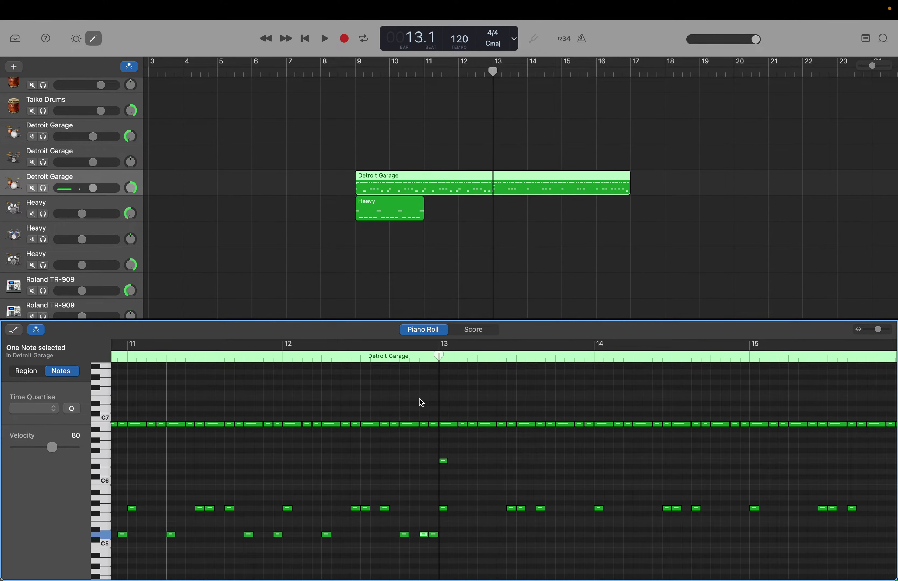
drag(440, 358, 476, 365)
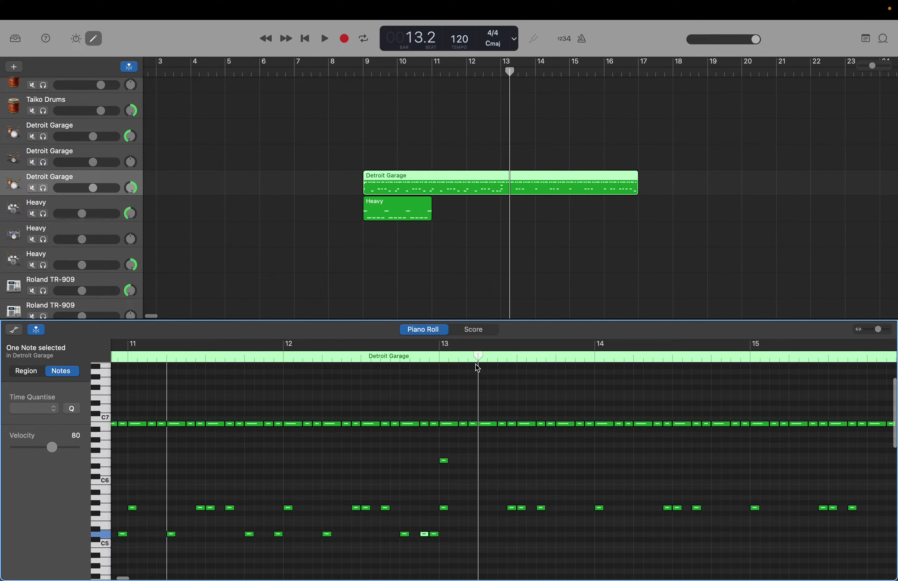
key(super+v)
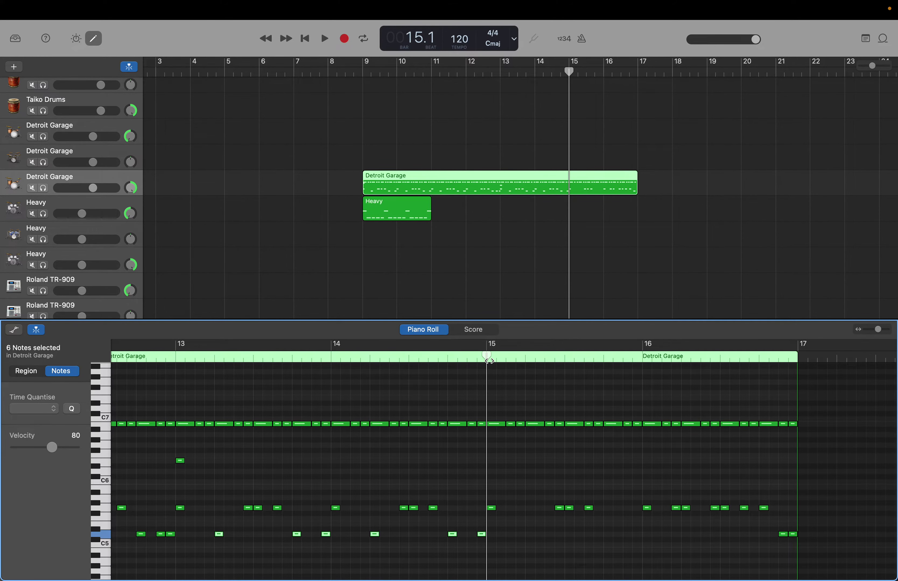
Copy the three D5 notes from beat 2 of bar 13 to the bar's end and paste them at beat 2 of bar 15.
drag(488, 360, 525, 359)
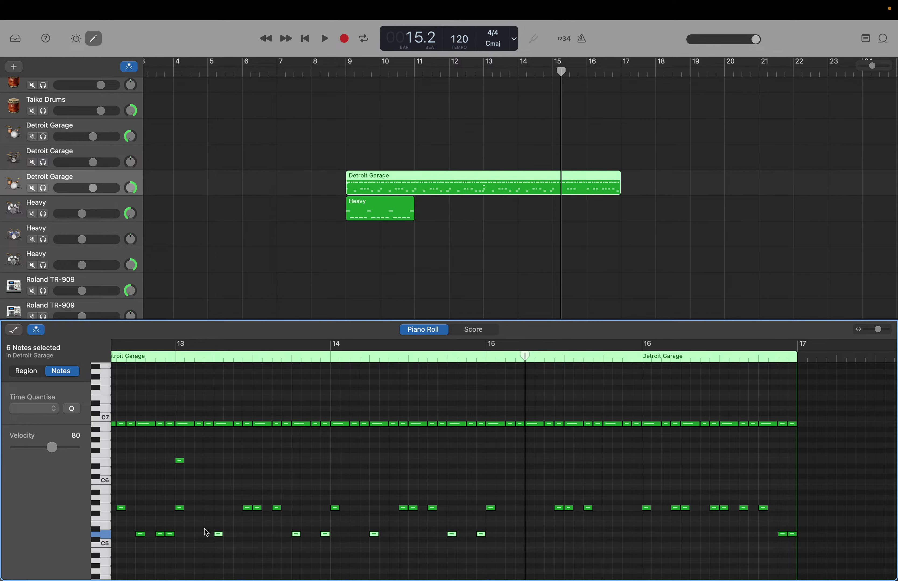
drag(205, 531, 210, 537)
drag(247, 543, 323, 546)
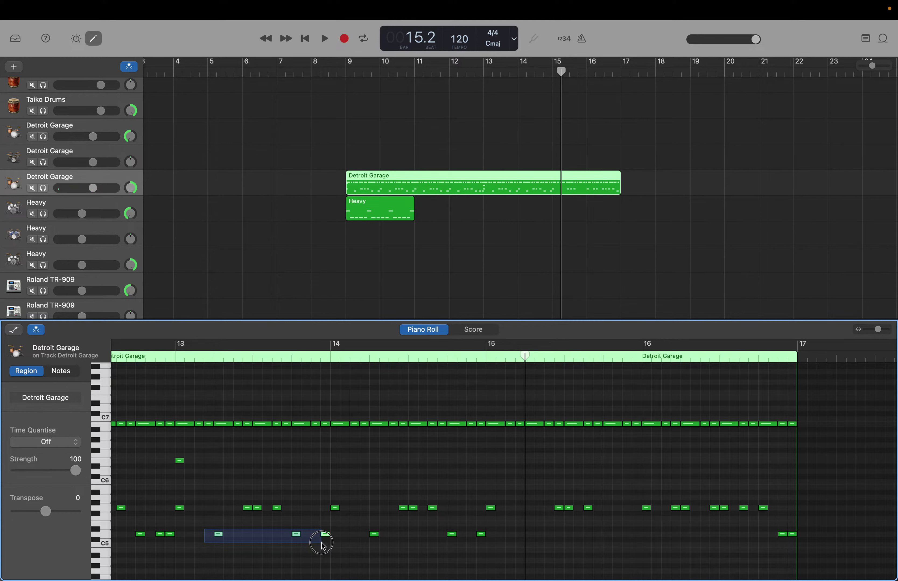
drag(323, 547, 323, 547)
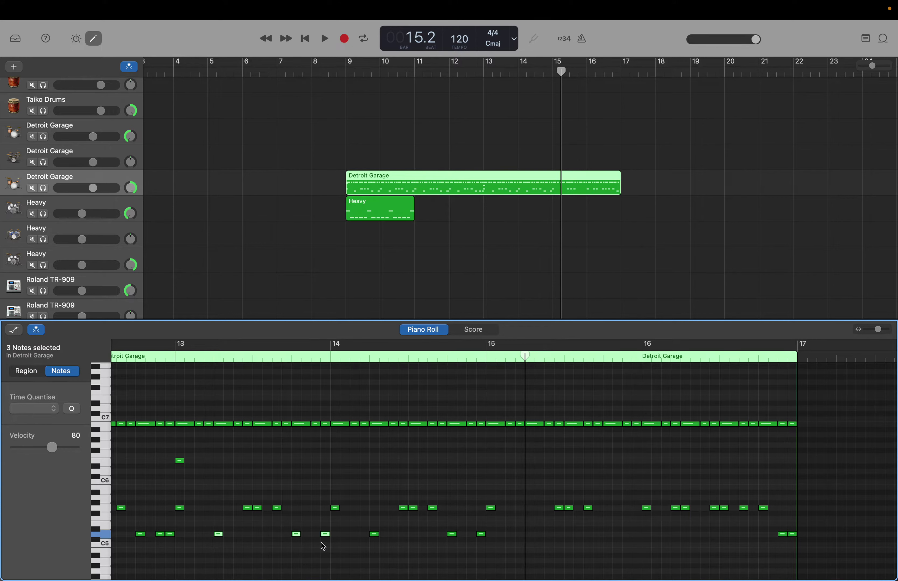
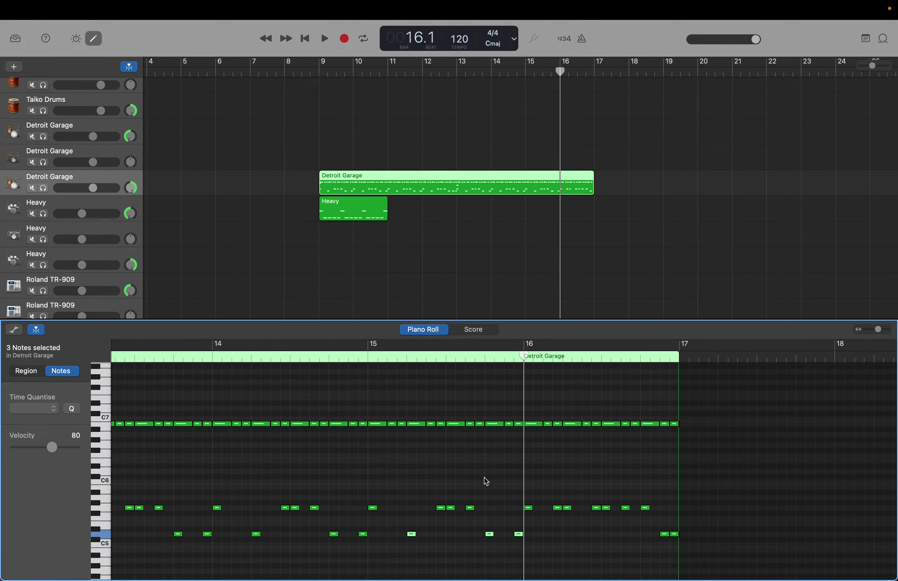
scroll(484, 477, left, 10)
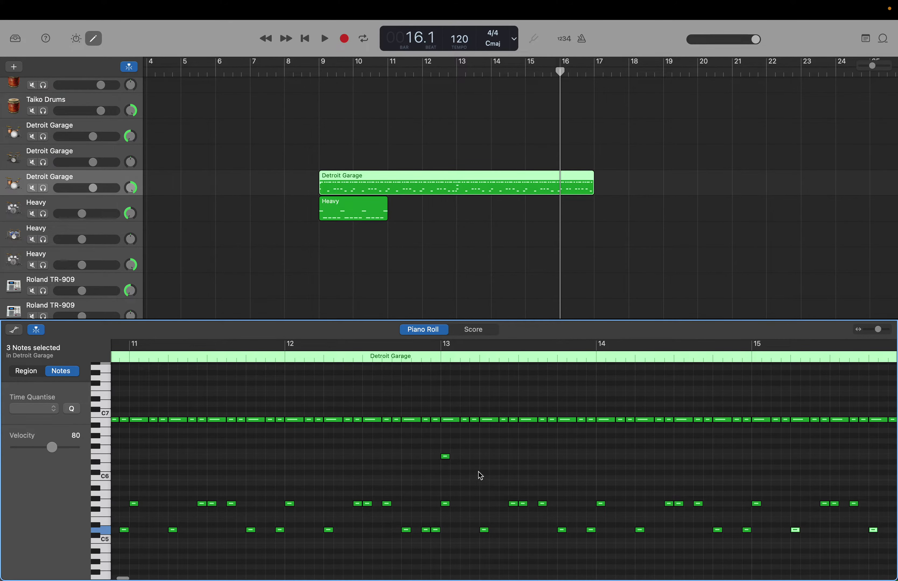
Open the Heavy region's notes and audition the A#0 and G#0 drum sounds.
click(357, 208)
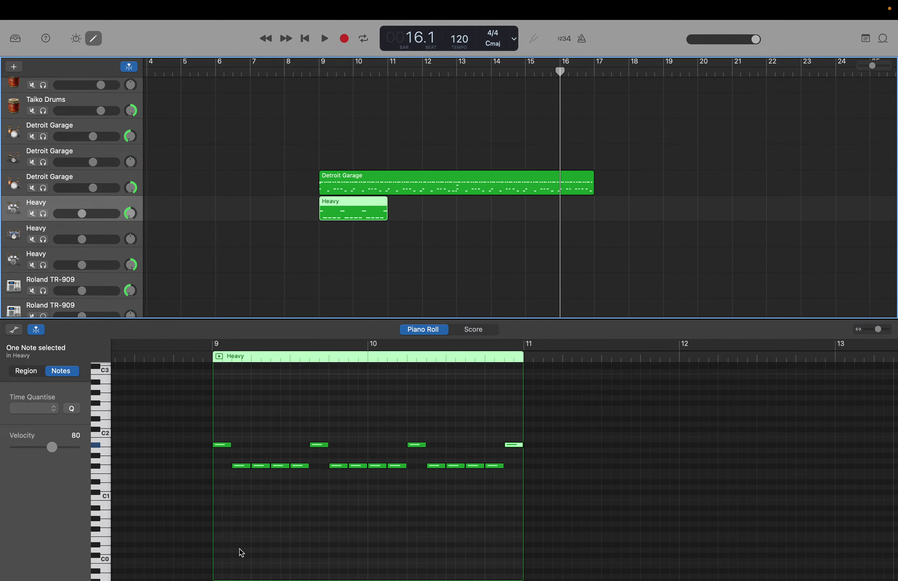
click(100, 512)
click(100, 520)
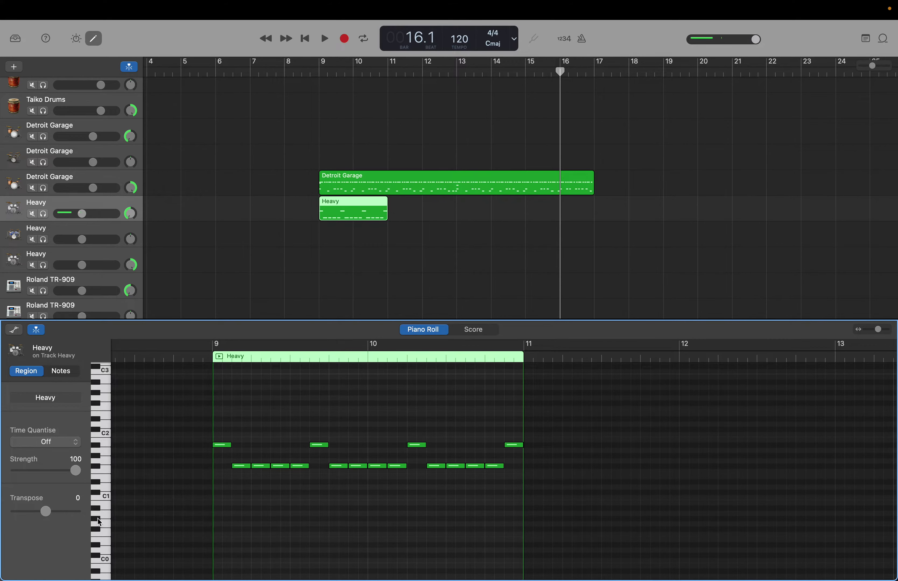
click(100, 522)
click(99, 522)
click(101, 513)
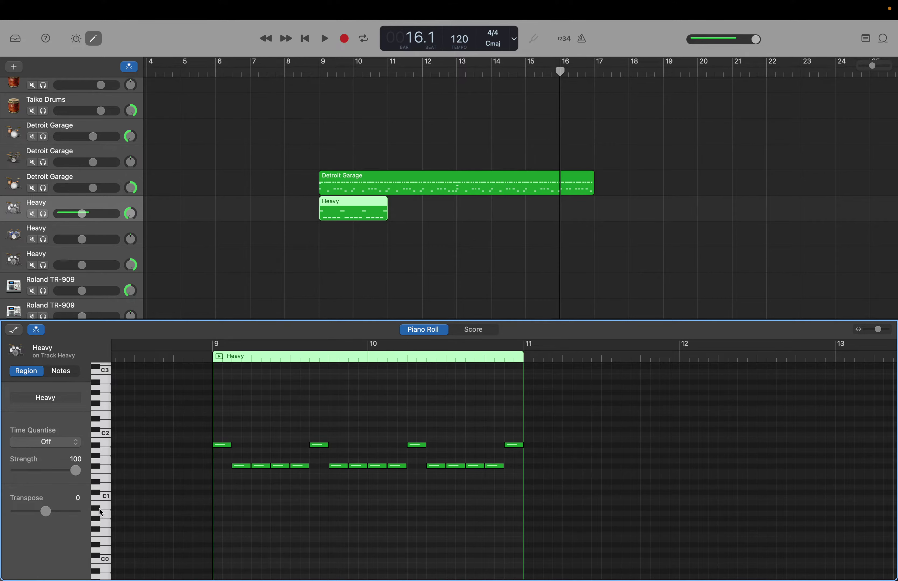
Add A#0 notes to the Heavy region on beats 2 and 4 of bars 9 and 10.
right_click(256, 514)
click(283, 514)
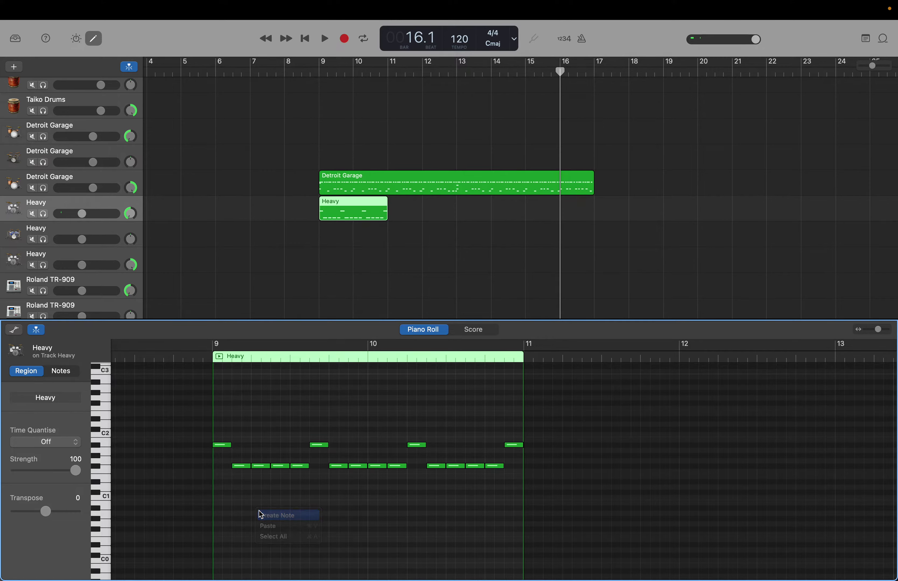
right_click(330, 513)
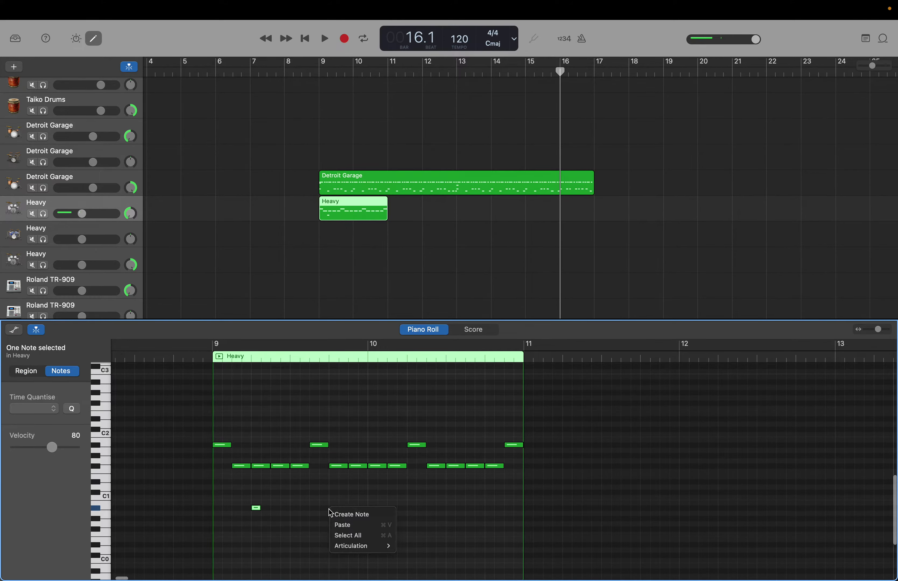
click(323, 511)
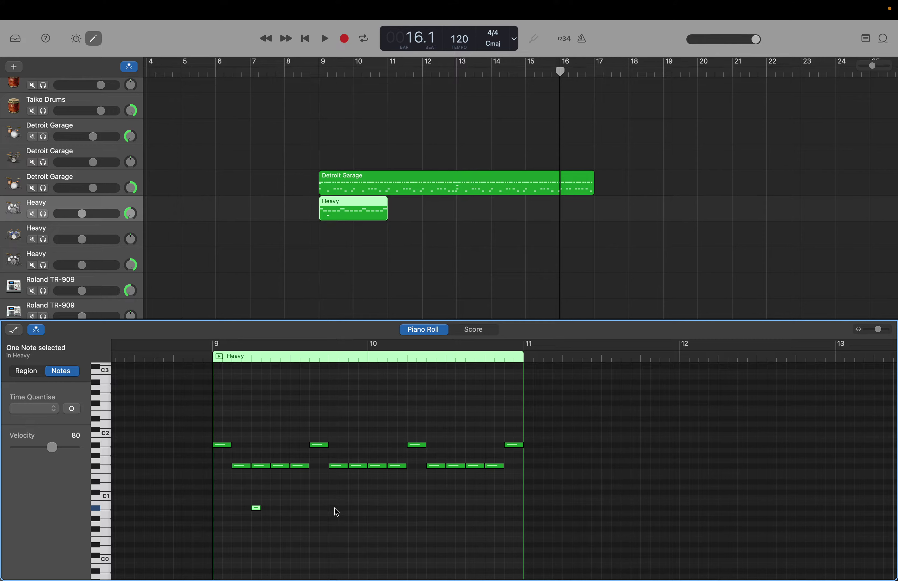
right_click(335, 508)
click(338, 509)
scroll(410, 514, down, 1)
right_click(411, 513)
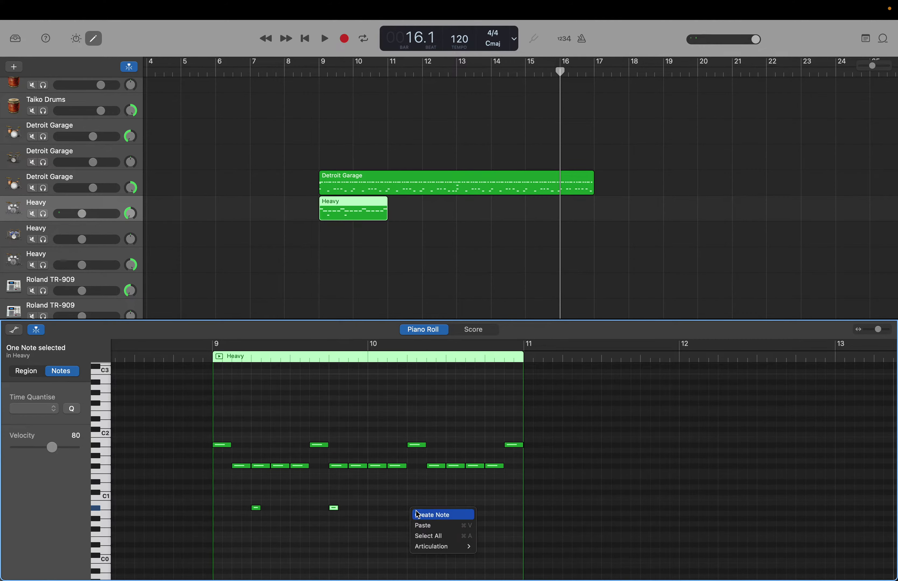
click(418, 514)
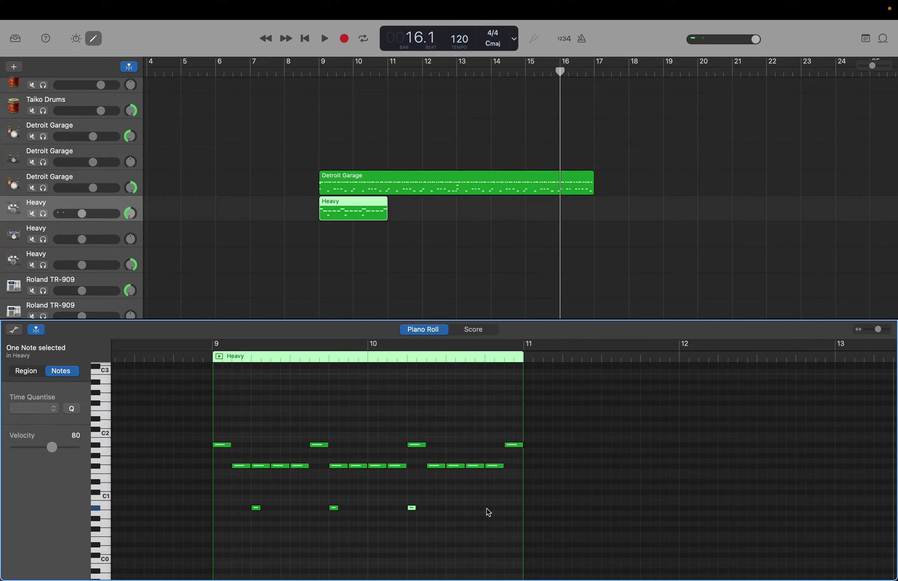
right_click(489, 513)
click(493, 515)
Audition the Heavy kit's drum sounds between C0 and C1.
click(109, 545)
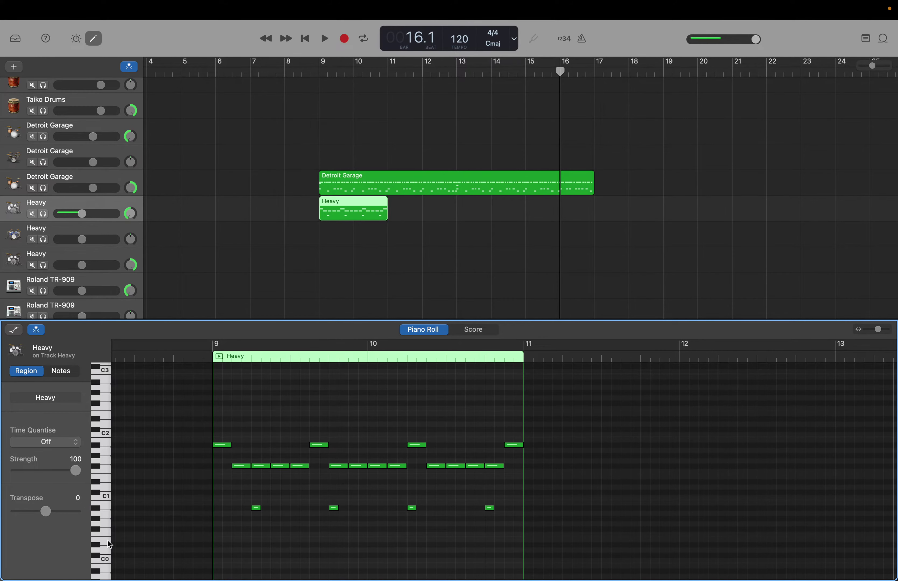
click(109, 532)
click(110, 527)
click(109, 505)
click(101, 510)
click(98, 520)
click(95, 528)
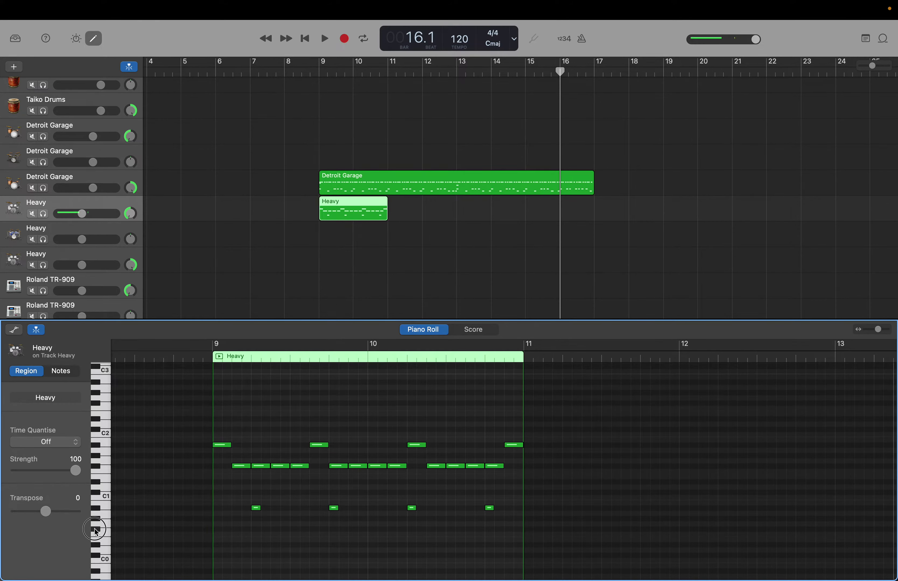
click(98, 509)
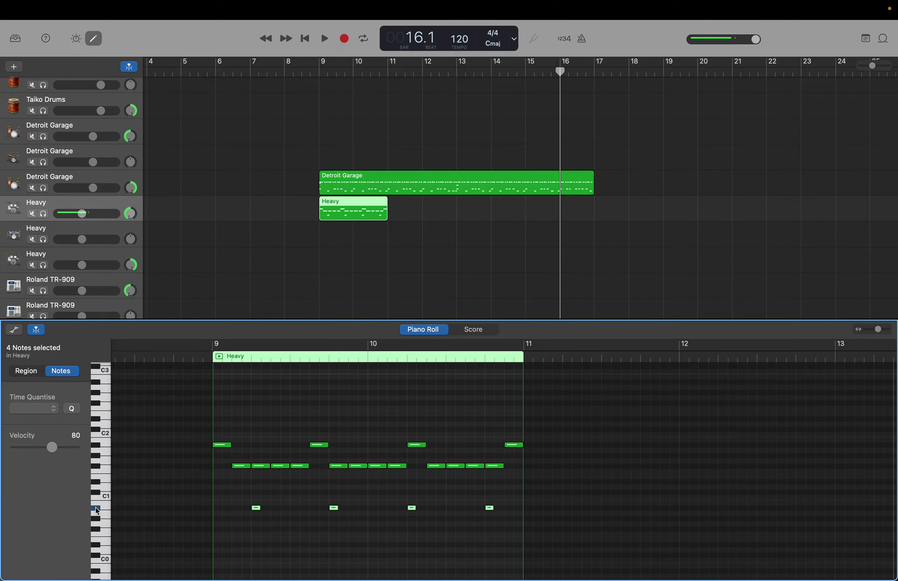
click(106, 512)
click(107, 505)
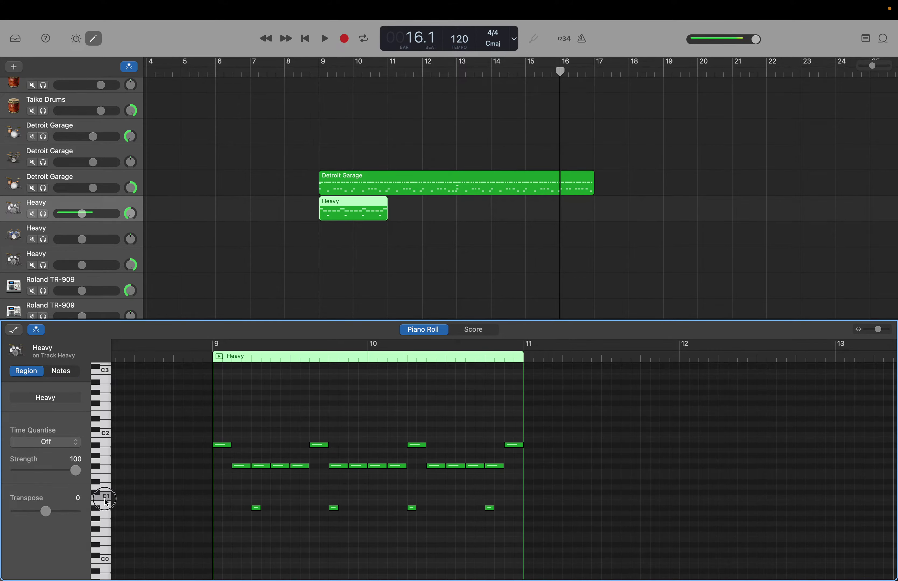
Audition the C1 drum sound and create two notes just above C1 in the Heavy region, on beats 1 and 3 of bar 9.
click(106, 500)
click(107, 501)
right_click(218, 491)
click(224, 492)
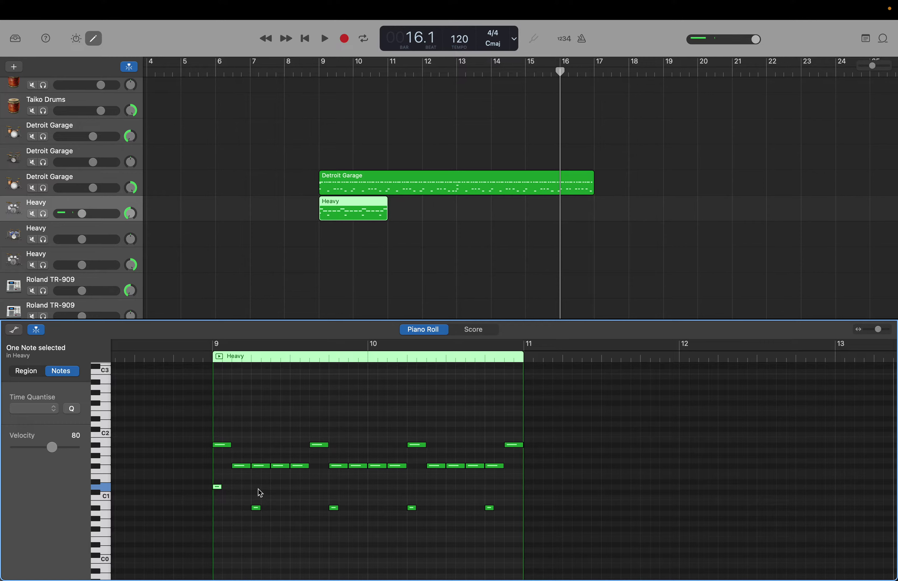
right_click(291, 488)
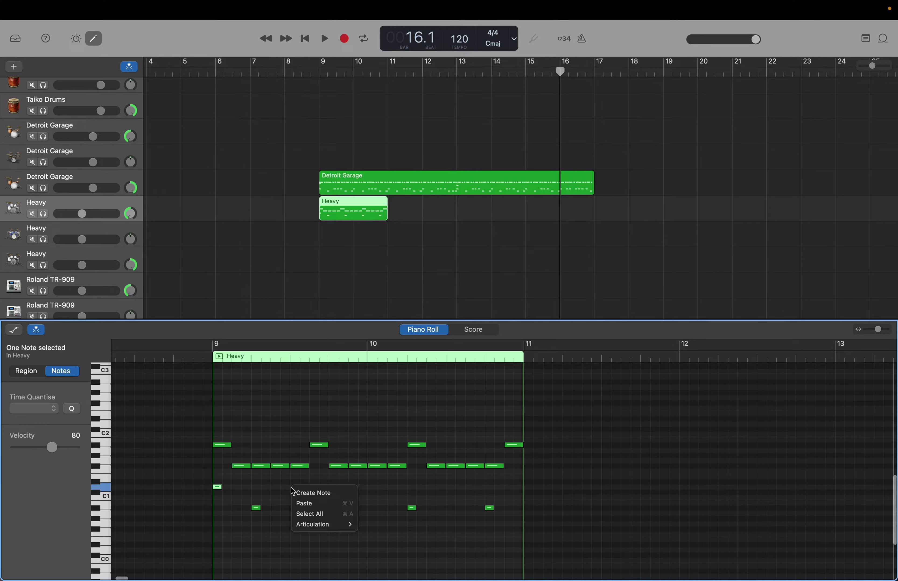
click(301, 493)
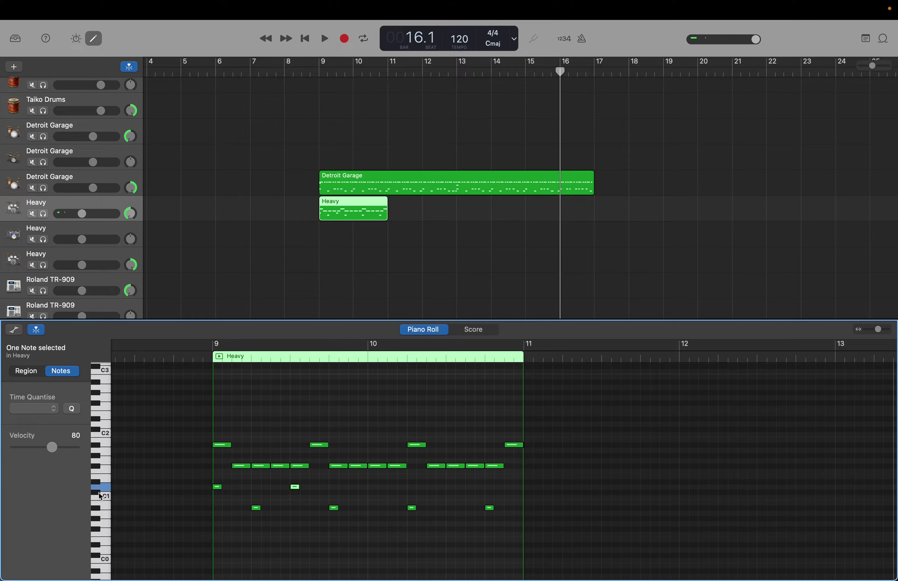
Move the two new notes in bar 9 down to the C1 row.
click(105, 498)
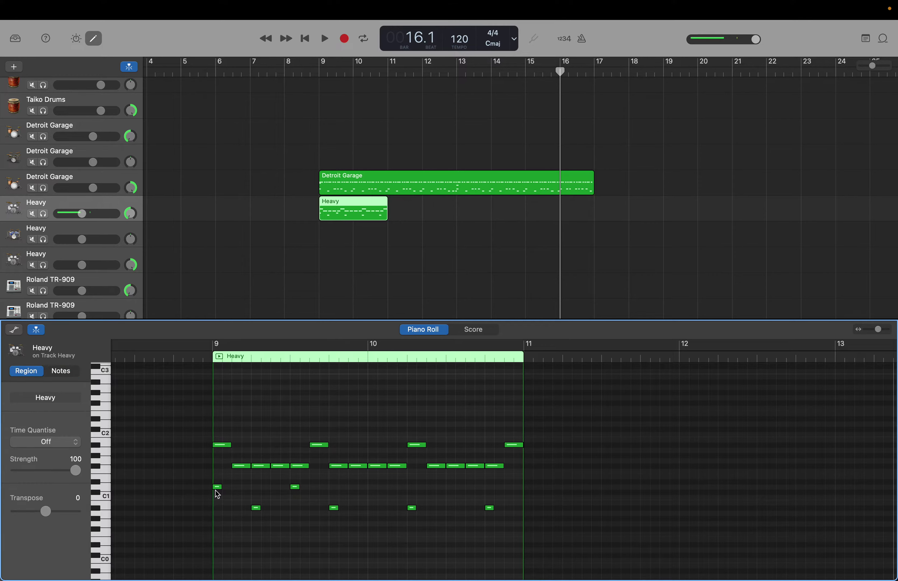
drag(216, 488, 216, 498)
drag(295, 492, 296, 502)
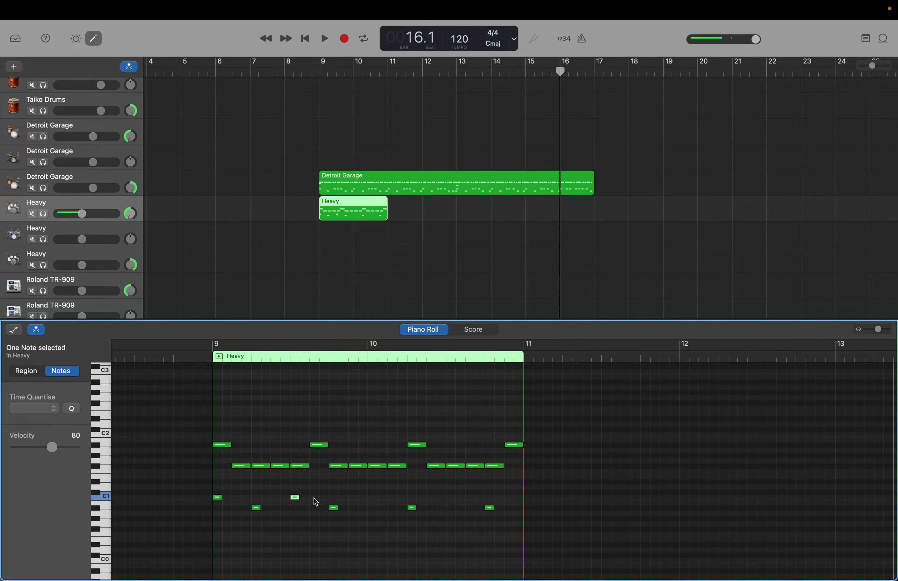
Create three more C1 notes: half a beat after beat 3 of bar 9, and on beats 1 and 3 of bar 10.
click(316, 502)
click(316, 502)
right_click(316, 502)
click(332, 504)
right_click(371, 501)
click(387, 504)
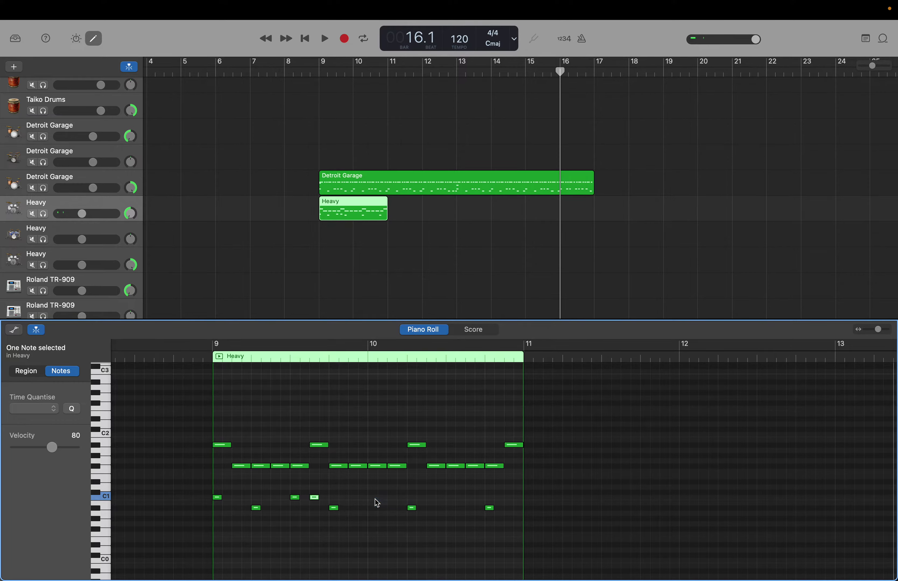
right_click(453, 502)
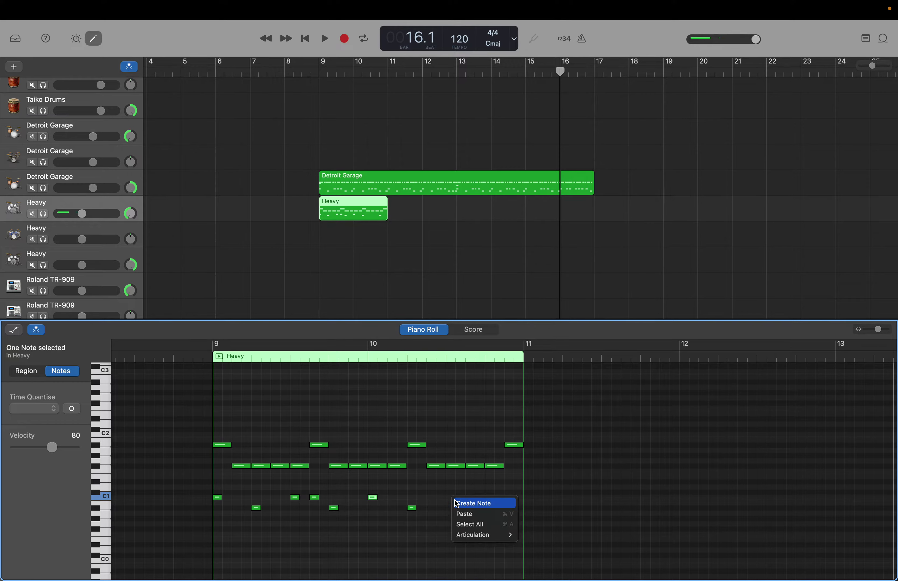
click(468, 504)
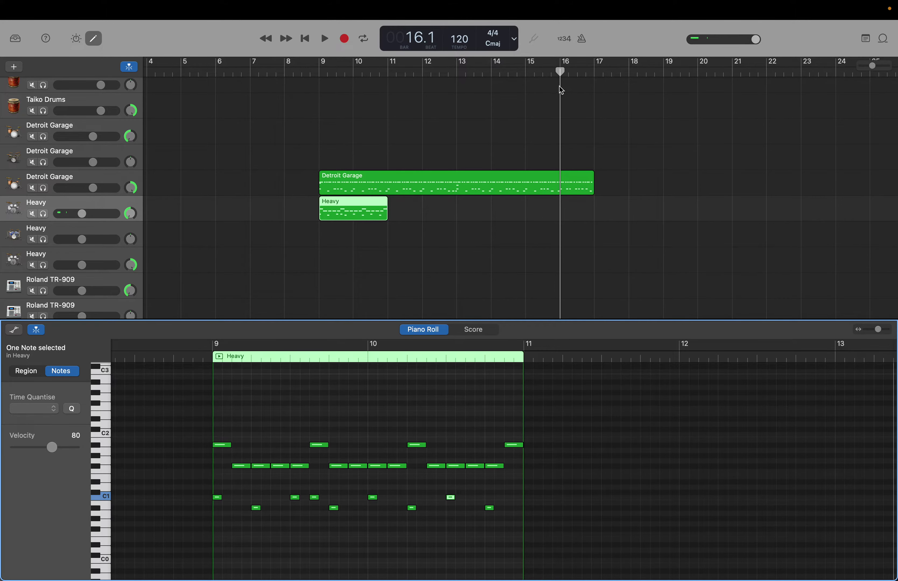
Move the playhead to the start of bar 11 and lengthen the Heavy region to just past bar 12.
drag(561, 79, 425, 107)
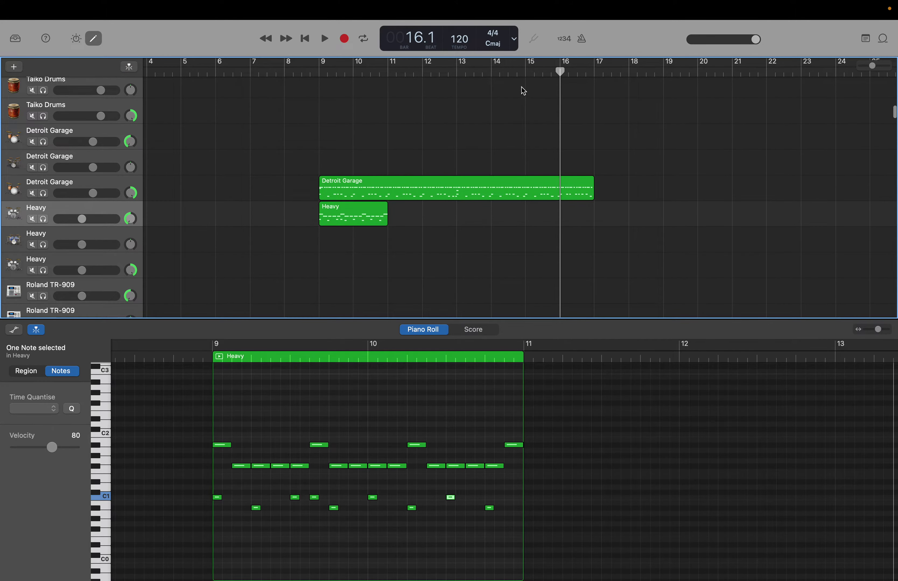
drag(557, 71, 389, 88)
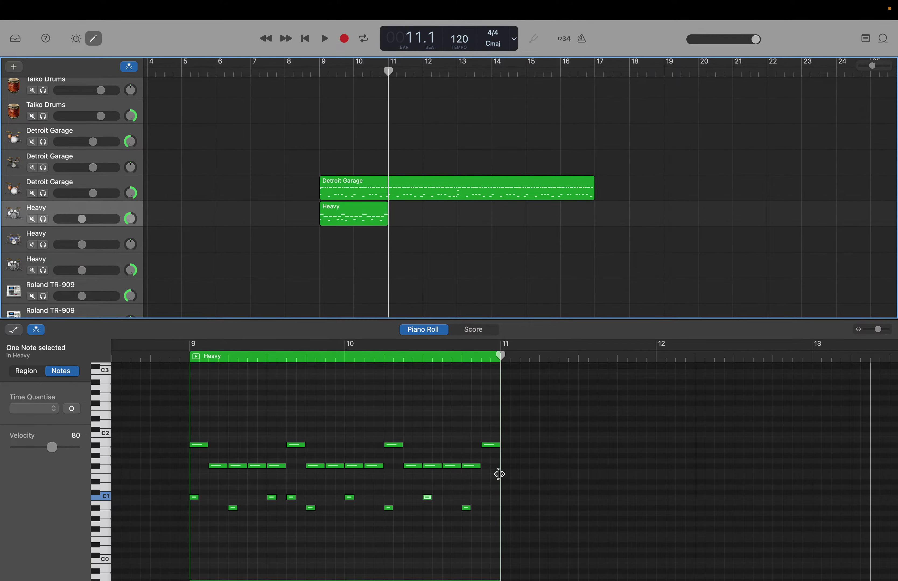
click(501, 487)
drag(502, 487, 688, 481)
Select all notes in bars 9 and 10 and paste copies of the pattern at bars 11, 13 and 15.
drag(199, 431, 490, 532)
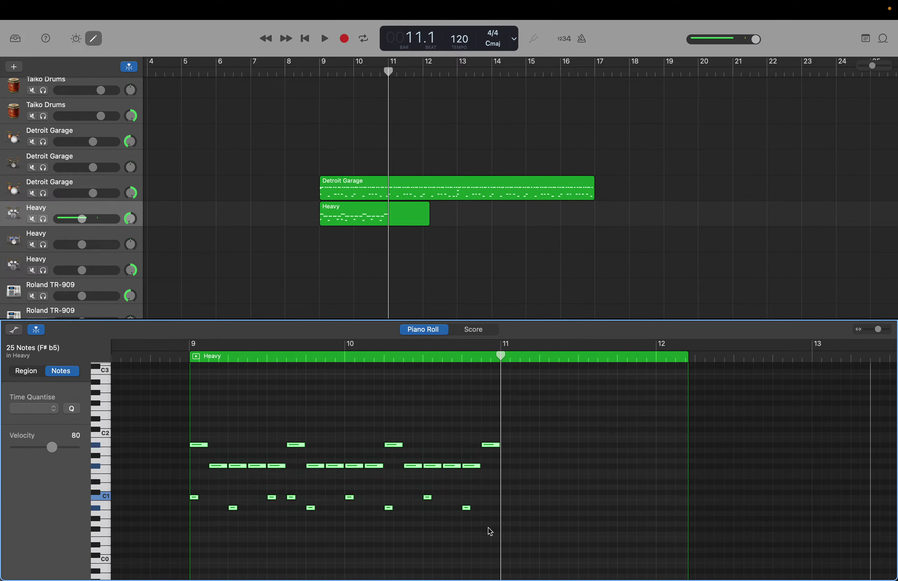
key(super+v)
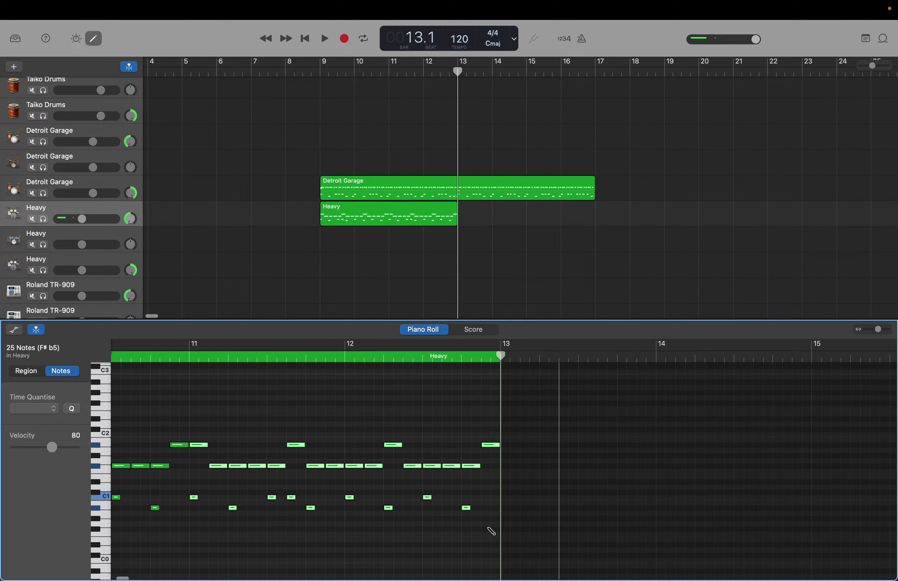
key(super+v)
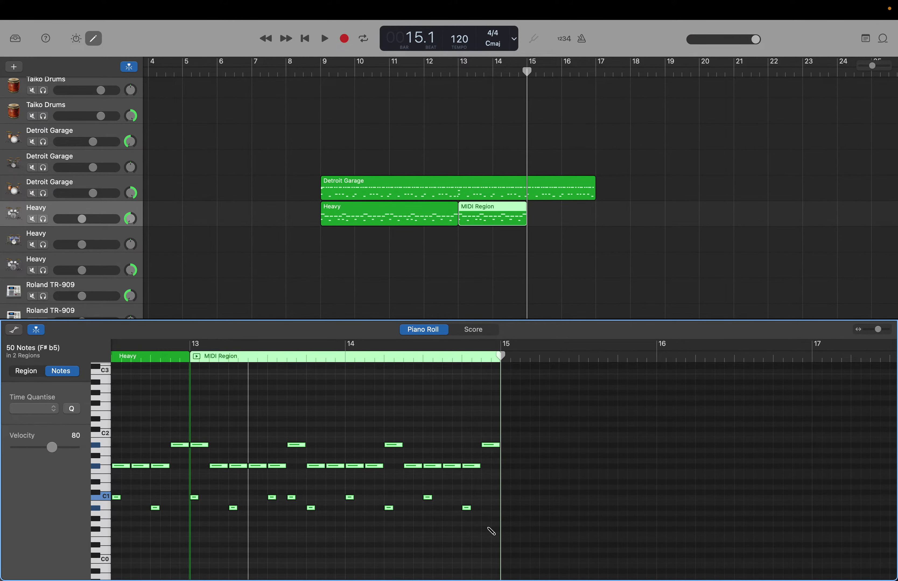
key(super+v)
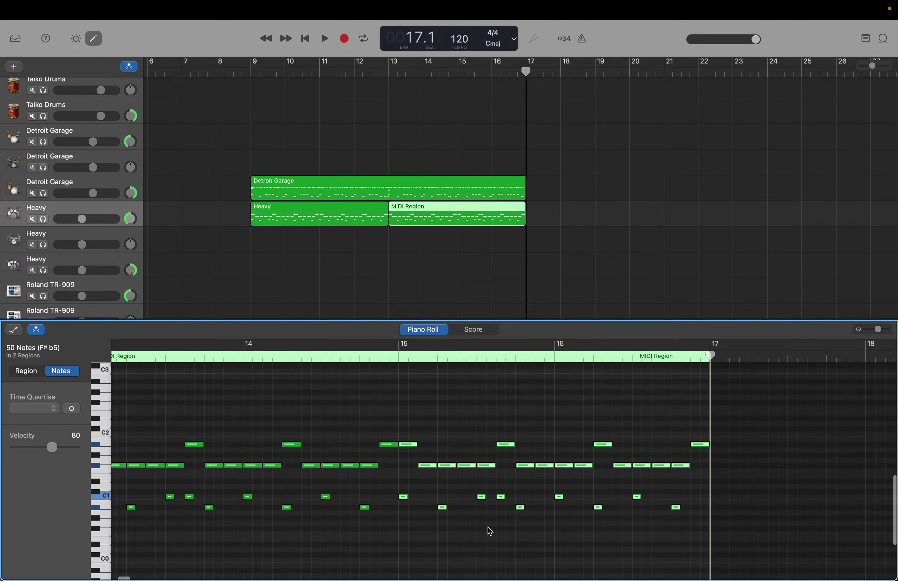
Review the pasted notes back to bar 9 and undo the three pastes.
scroll(490, 531, left, 3)
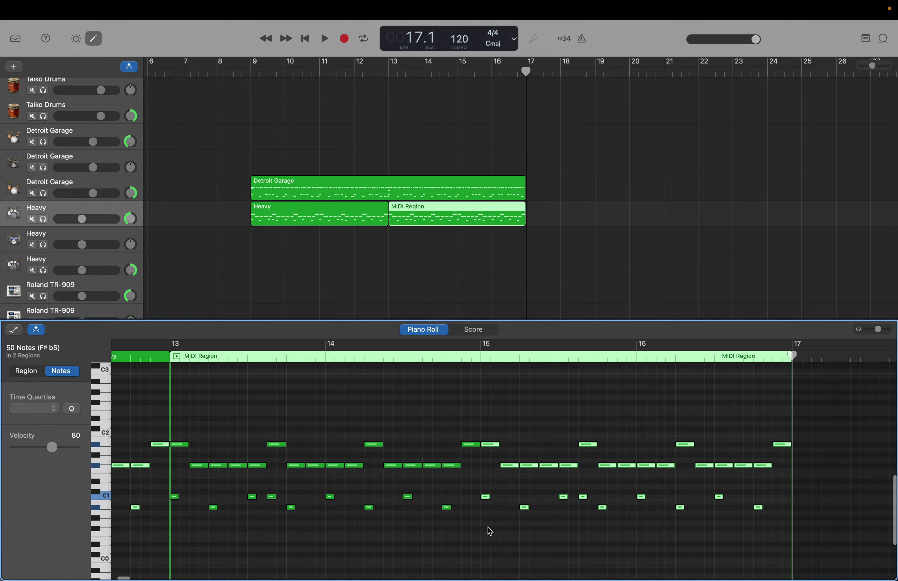
scroll(488, 528, left, 10)
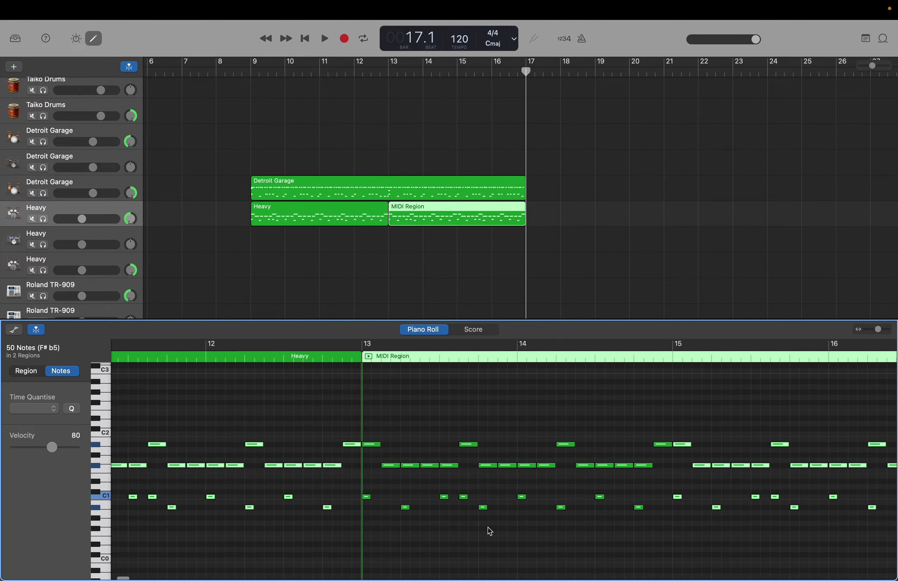
scroll(487, 527, left, 4)
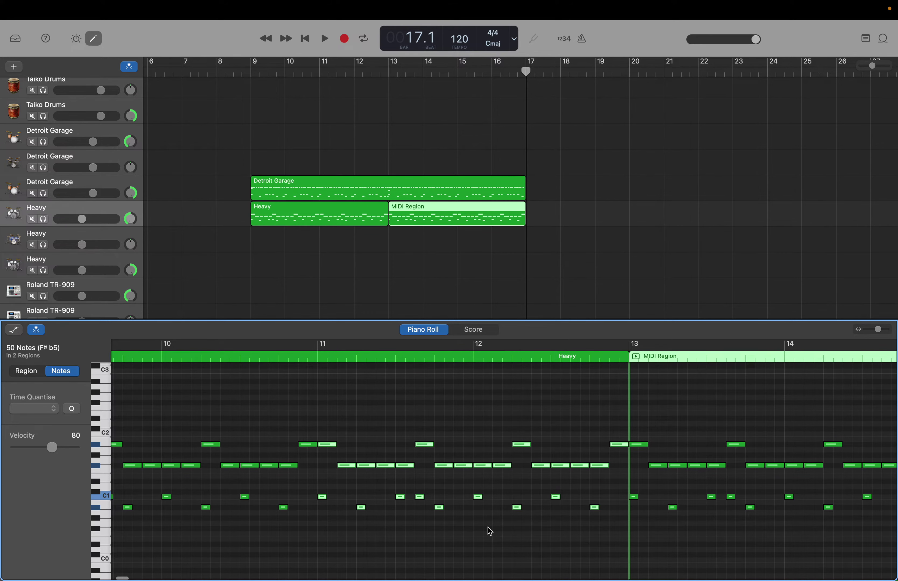
scroll(490, 531, left, 7)
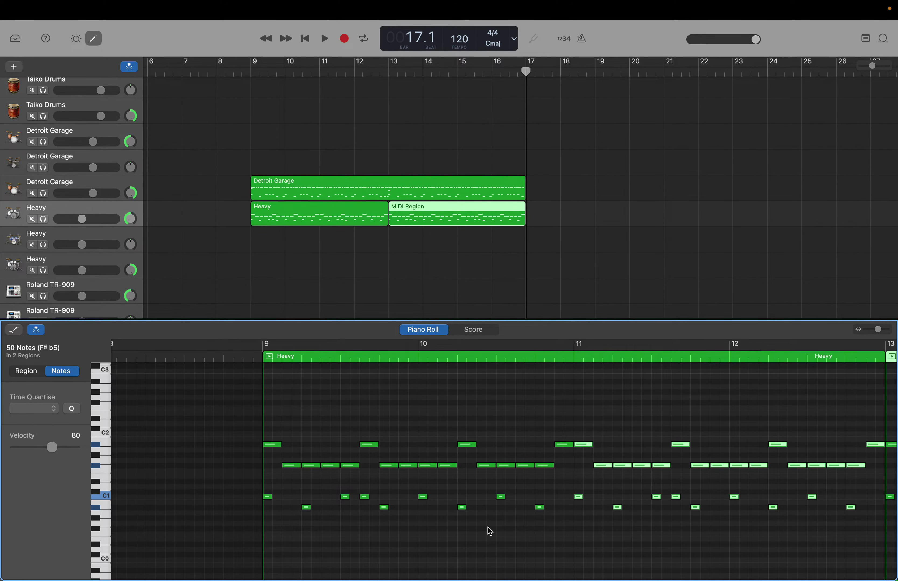
key(super+z)
key(super+z)
key(super+z)
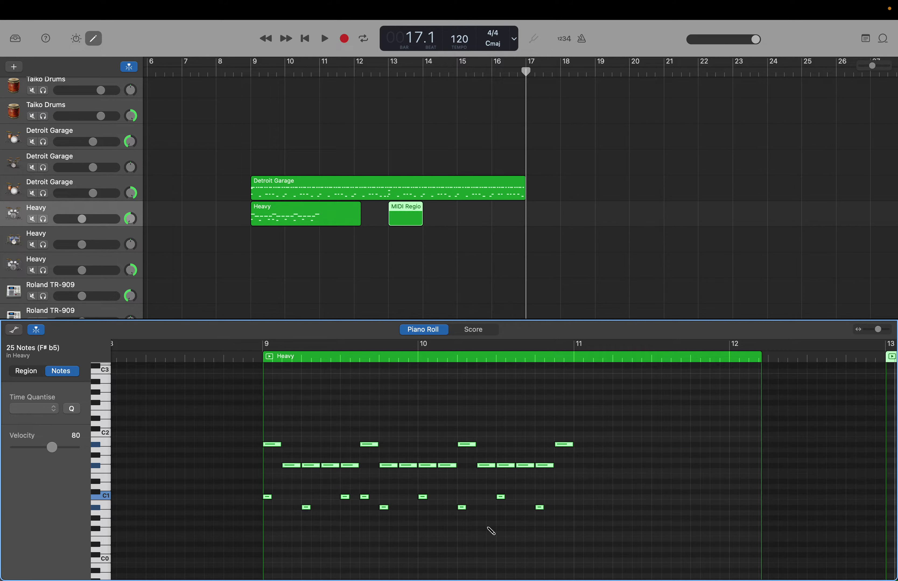
Add a C1 note half a beat after beat 3 of bar 10 in the Heavy region.
click(491, 531)
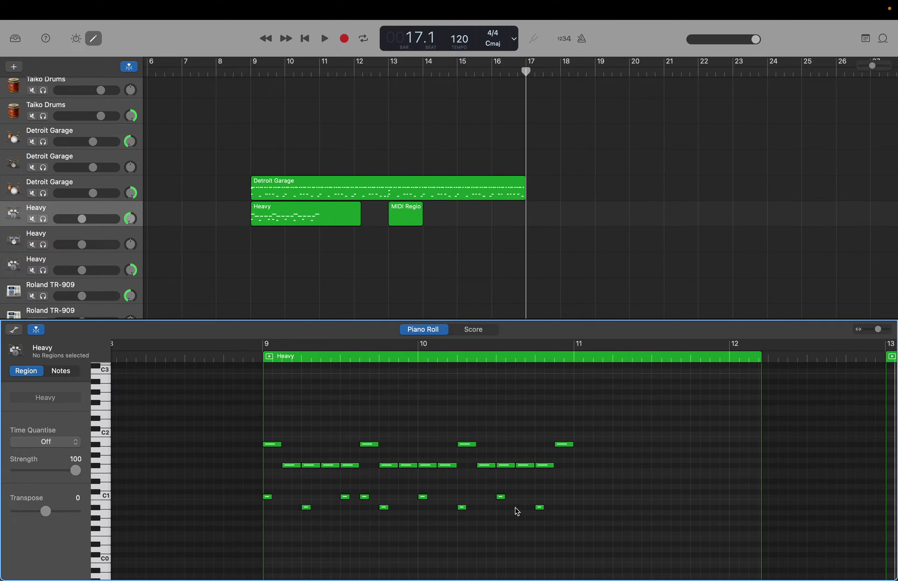
right_click(521, 501)
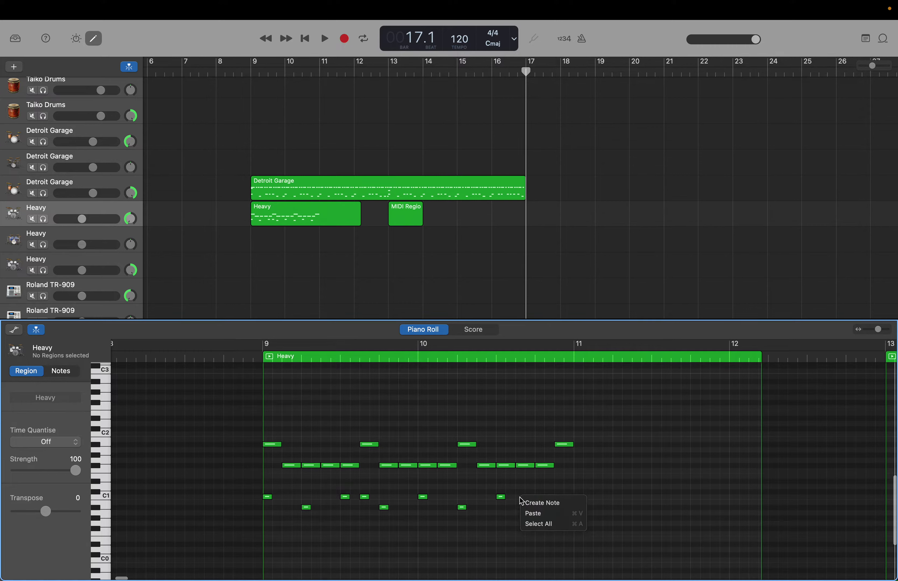
click(519, 498)
right_click(522, 501)
click(527, 505)
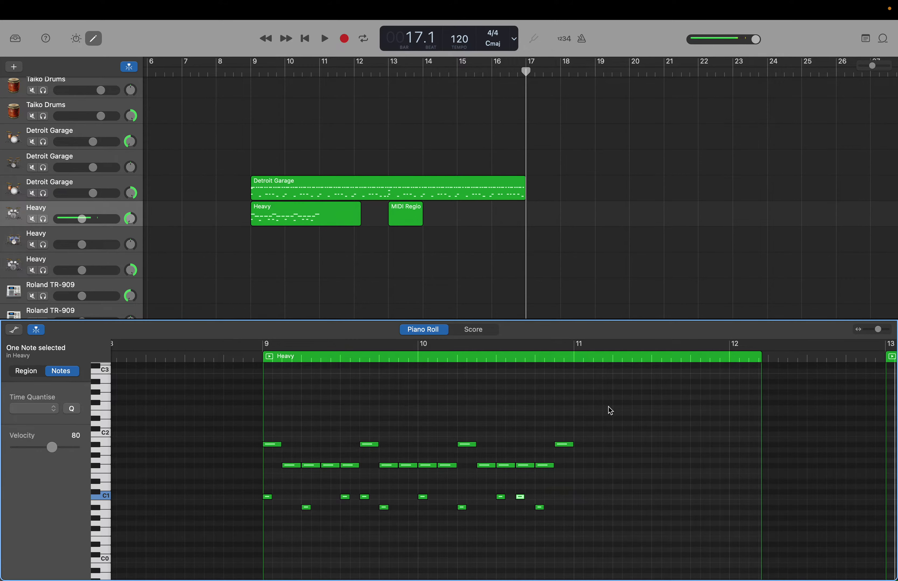
Select all notes of the two-bar pattern and delete the leftover empty MIDI region at bar 13.
drag(272, 417, 583, 527)
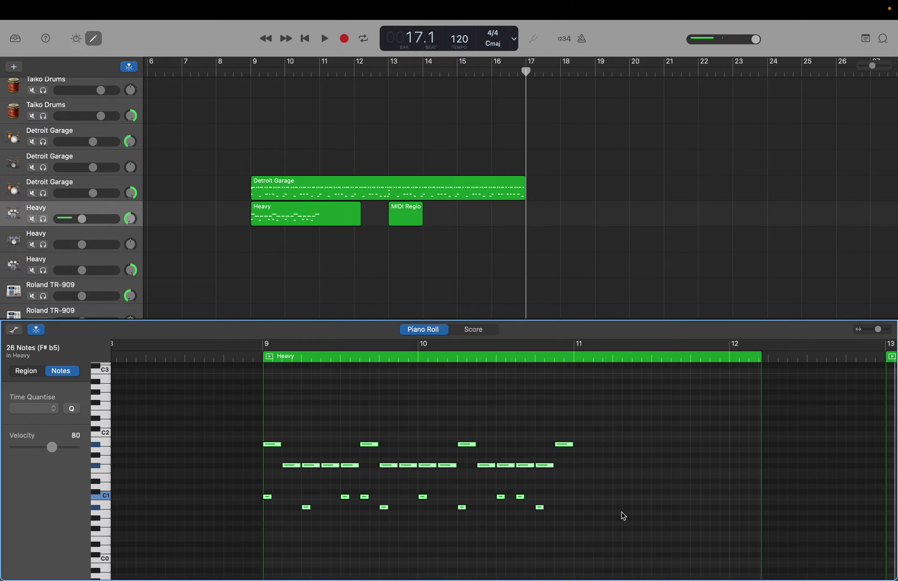
click(404, 221)
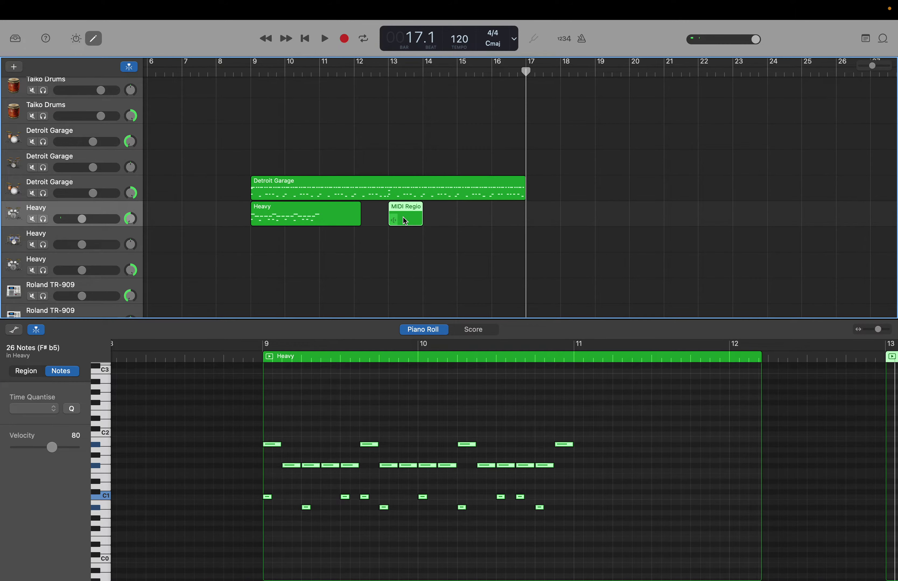
right_click(405, 211)
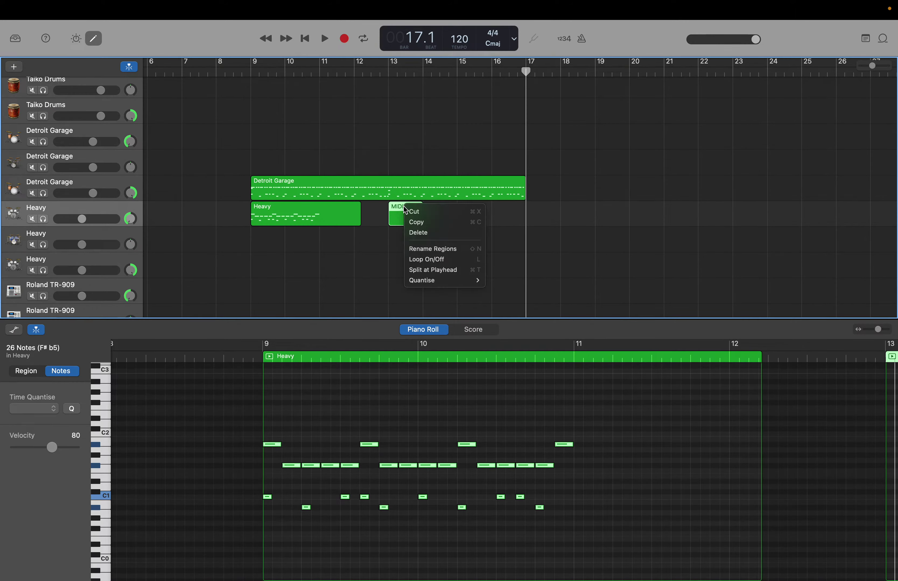
click(419, 233)
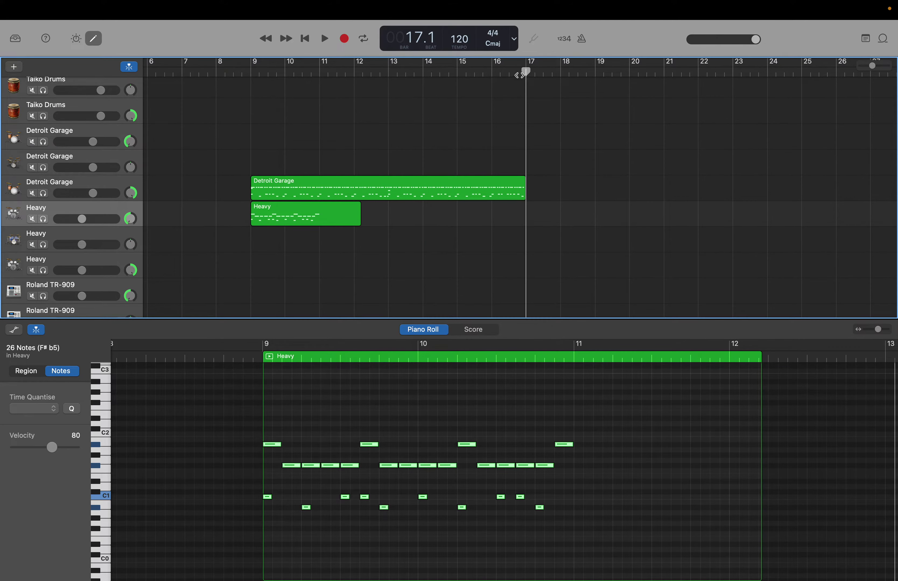
Try to paste the pattern with the playhead just past the start of bar 11, and undo the paste.
drag(521, 75, 325, 91)
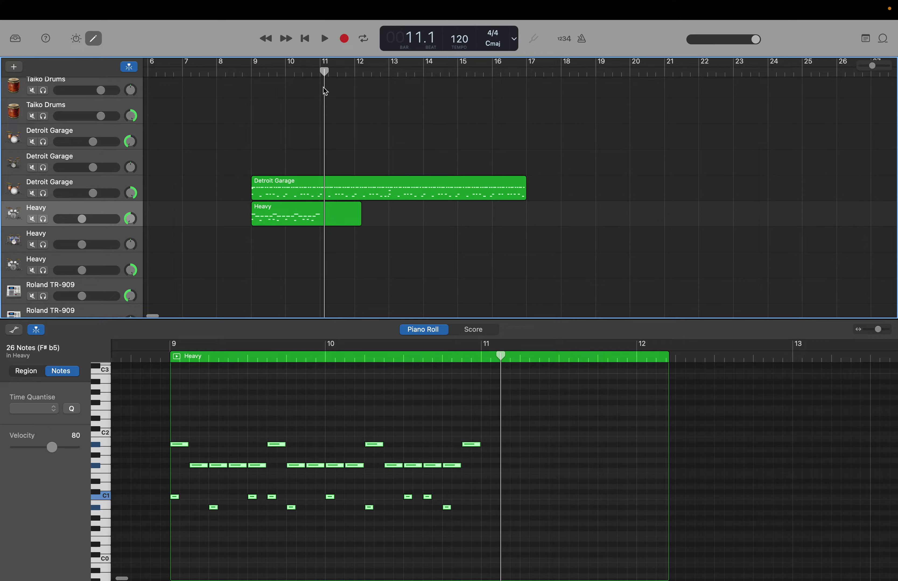
key(super+v)
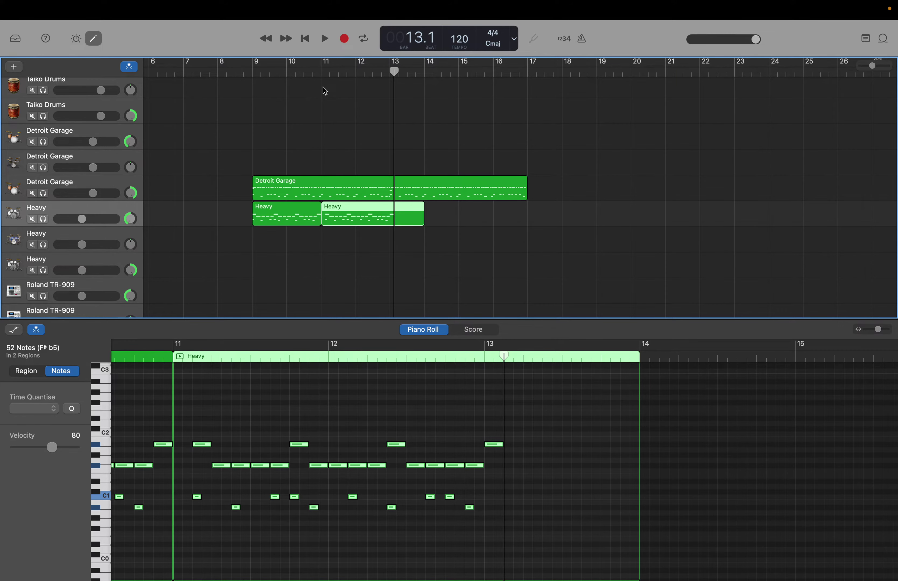
key(super+z)
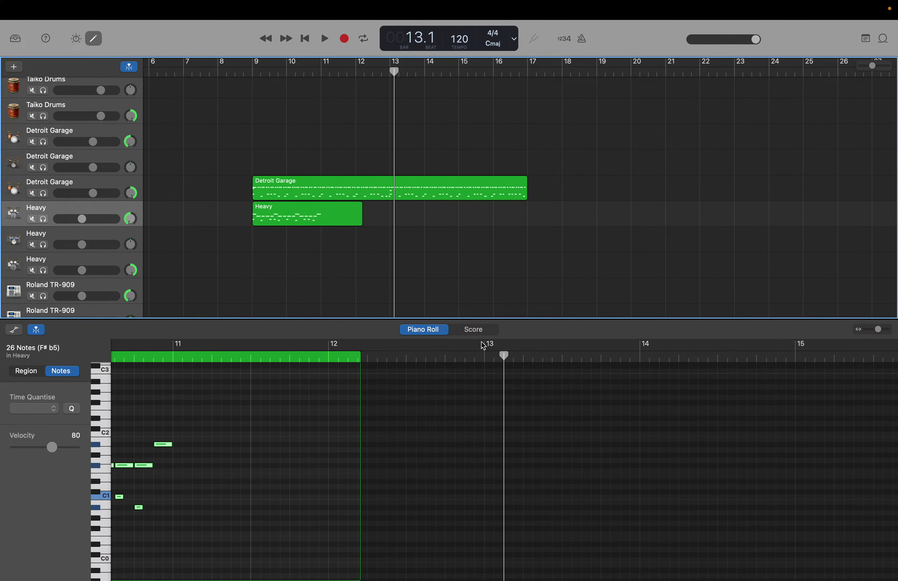
Place the playhead exactly at bar 11, copy all notes from bars 9 and 10, and paste them at bars 11 and 13.
drag(499, 352, 170, 343)
scroll(170, 344, left, 10)
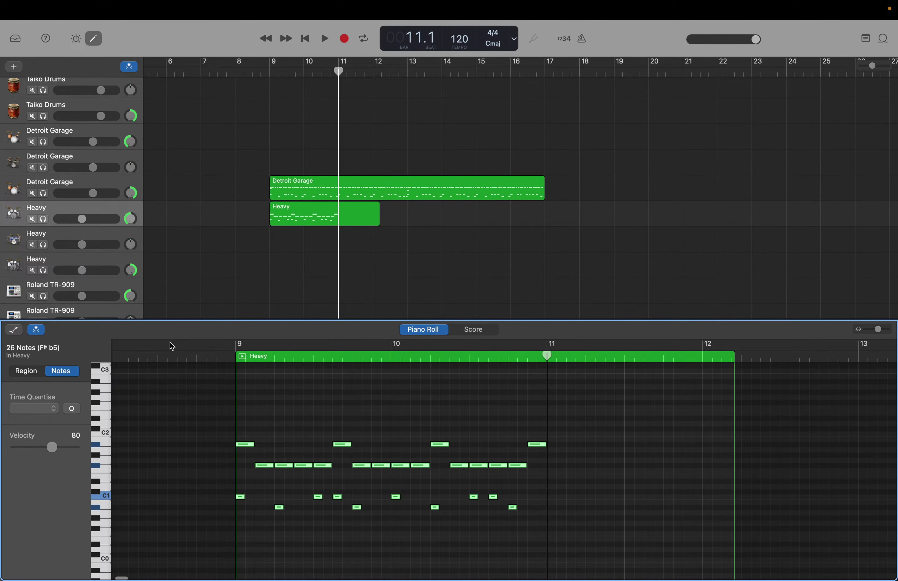
drag(241, 418, 542, 555)
key(super+c)
key(super+v)
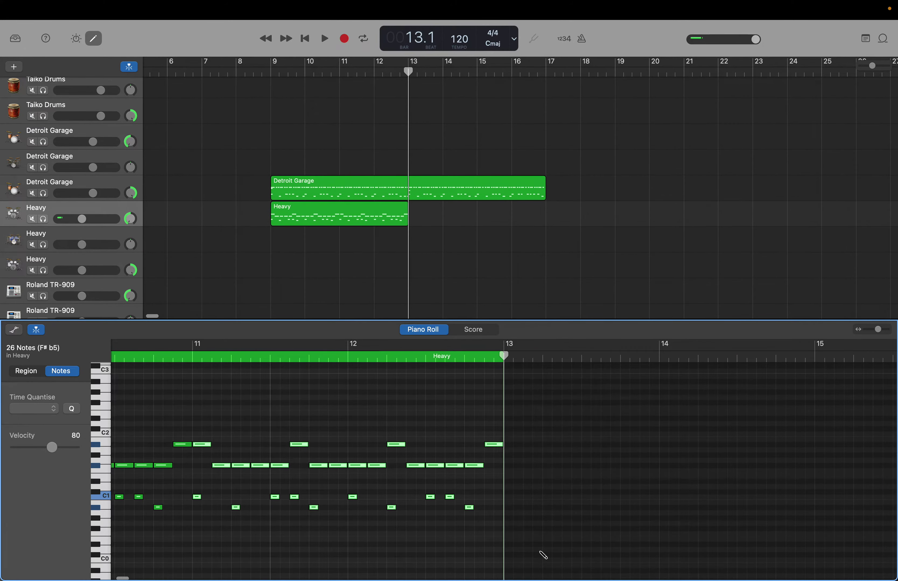
key(super+v)
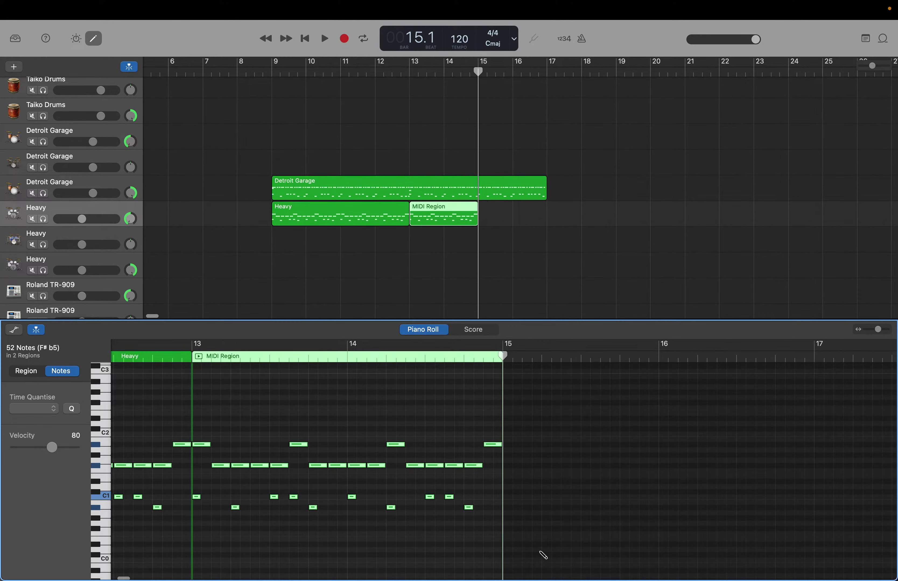
Delete the pasted notes after bar 11 and remove the emptied MIDI region at bar 13.
click(423, 362)
key(Delete)
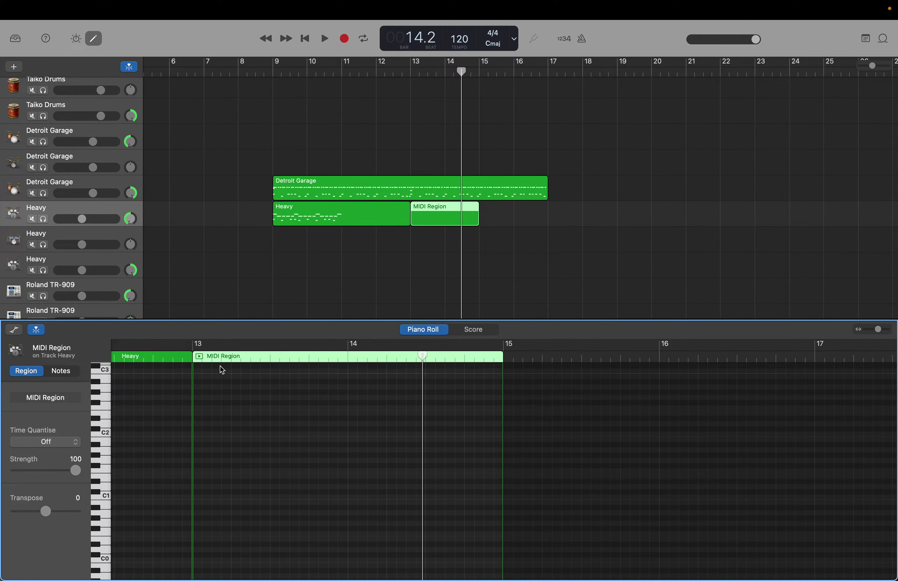
right_click(423, 210)
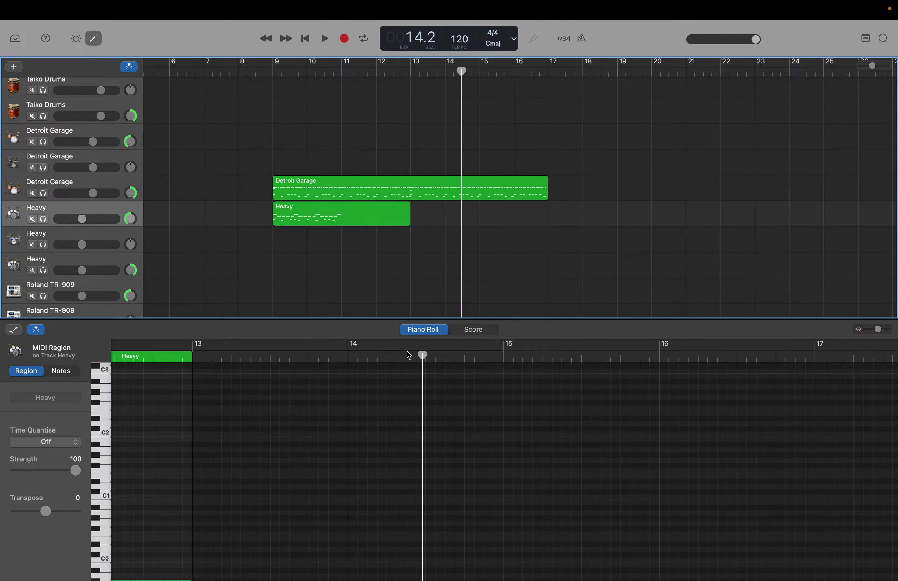
Place the playhead at bar 11 and extend the end of the Heavy region to just before bar 20.
drag(421, 356, 287, 345)
scroll(227, 393, left, 6)
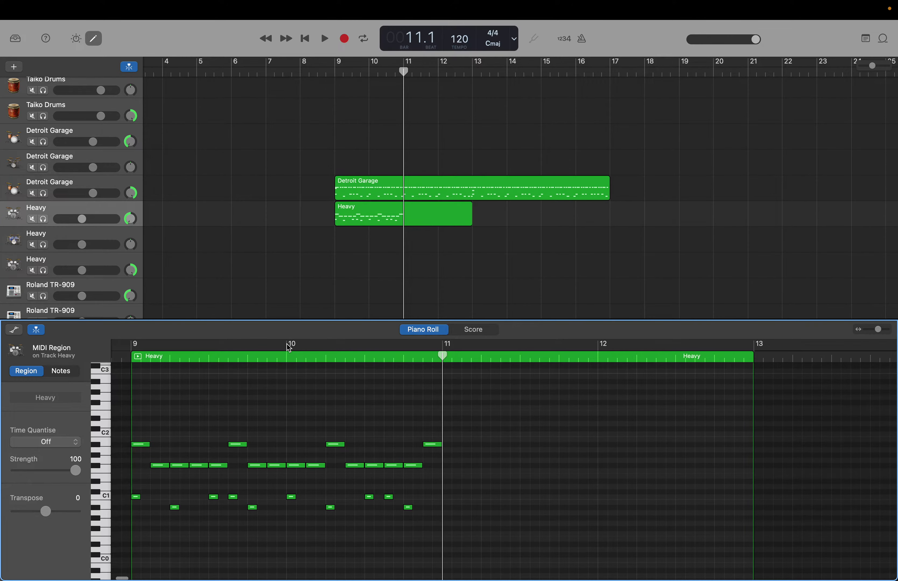
click(213, 419)
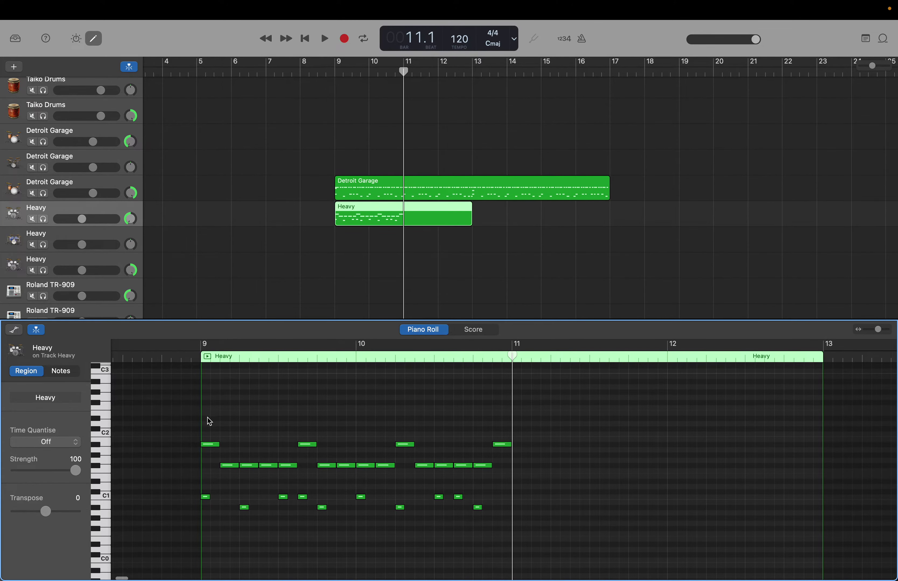
click(470, 220)
drag(470, 220, 709, 227)
scroll(347, 474, left, 8)
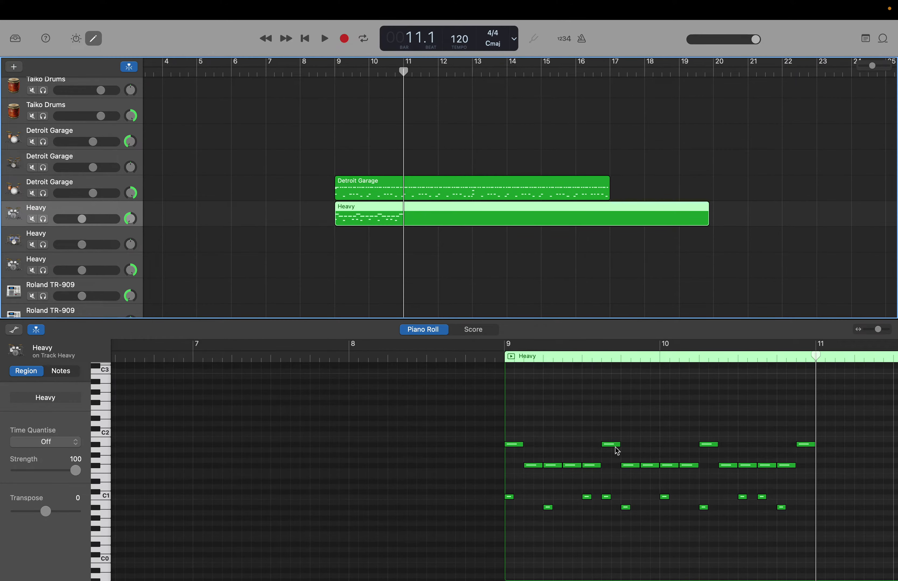
Select the two-bar pattern in bars 9 and 10 and paste copies of it at bars 11, 13 and 15.
scroll(615, 449, right, 3)
scroll(618, 451, right, 1)
drag(385, 423, 687, 556)
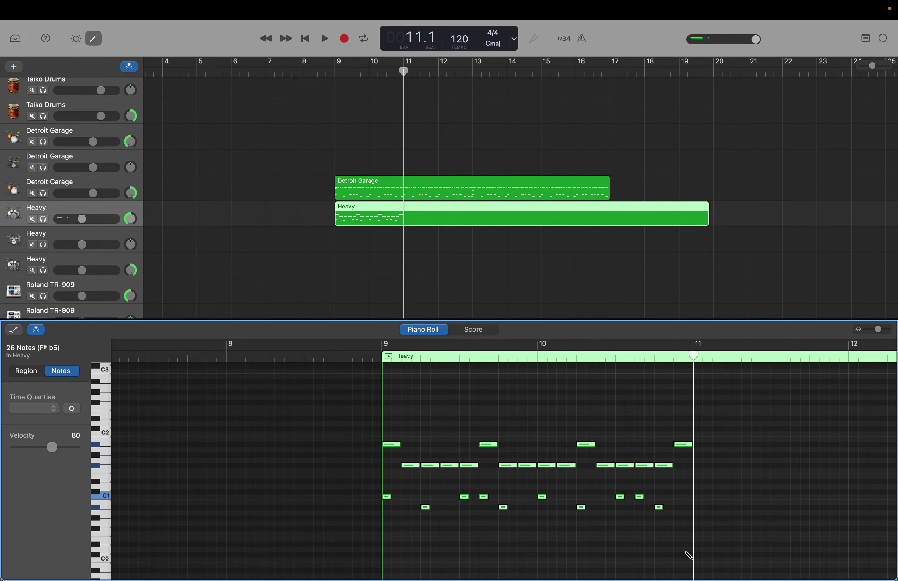
key(super+v)
key(super+v)
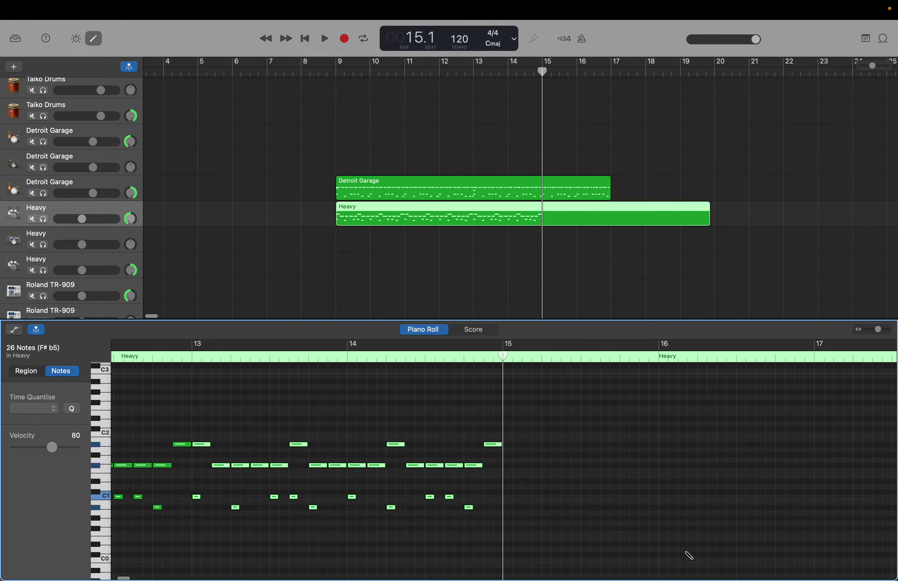
key(super+v)
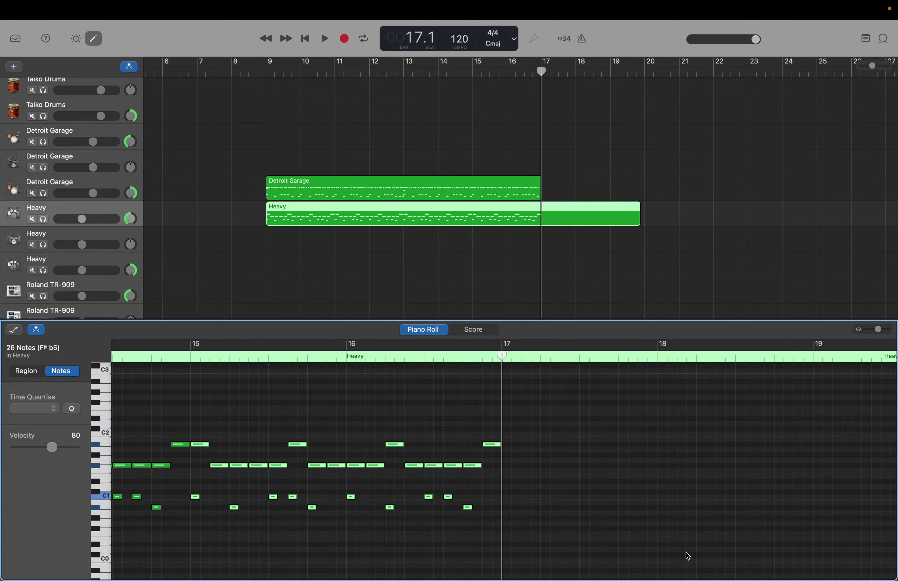
Extend the starts of the Heavy and Detroit Garage regions back to bar 1.
scroll(535, 275, left, 5)
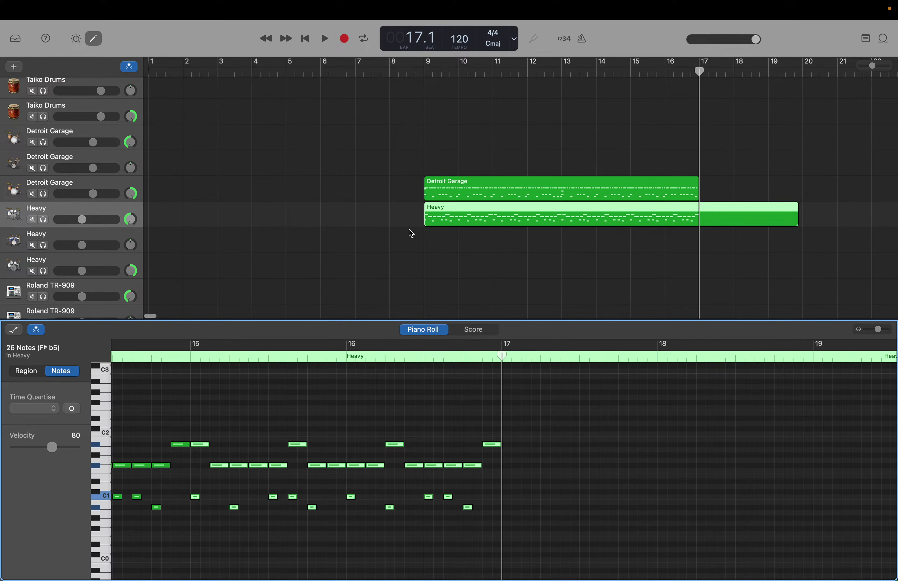
scroll(329, 446, left, 5)
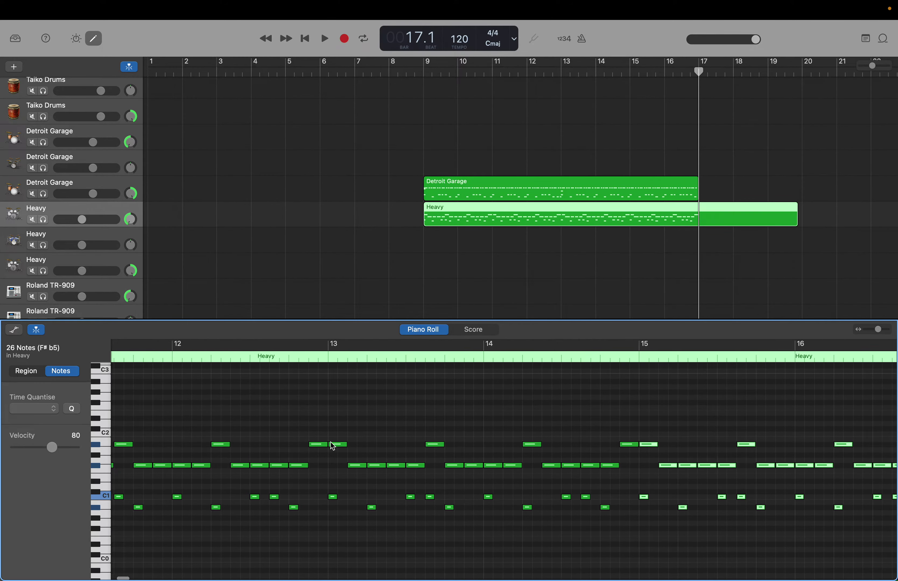
scroll(330, 442, left, 5)
scroll(332, 445, left, 3)
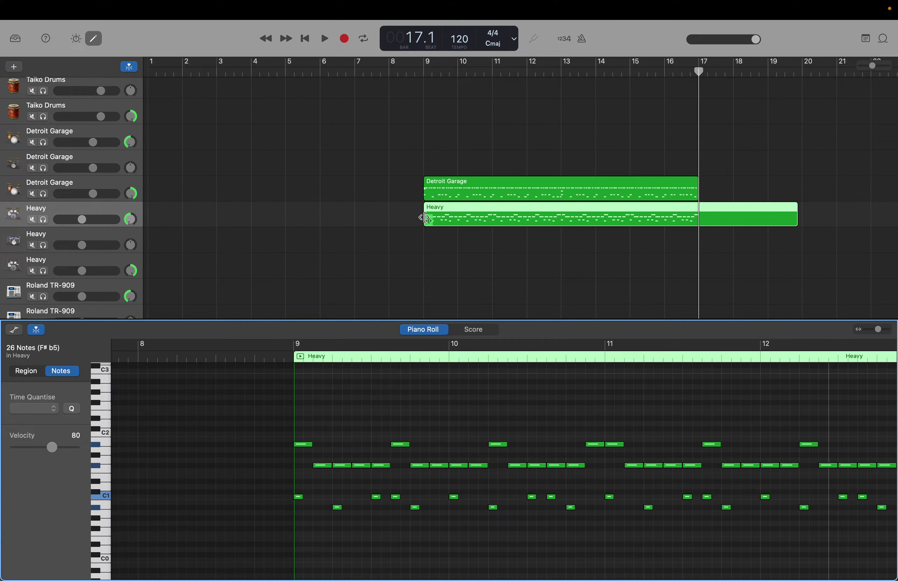
drag(423, 218, 148, 218)
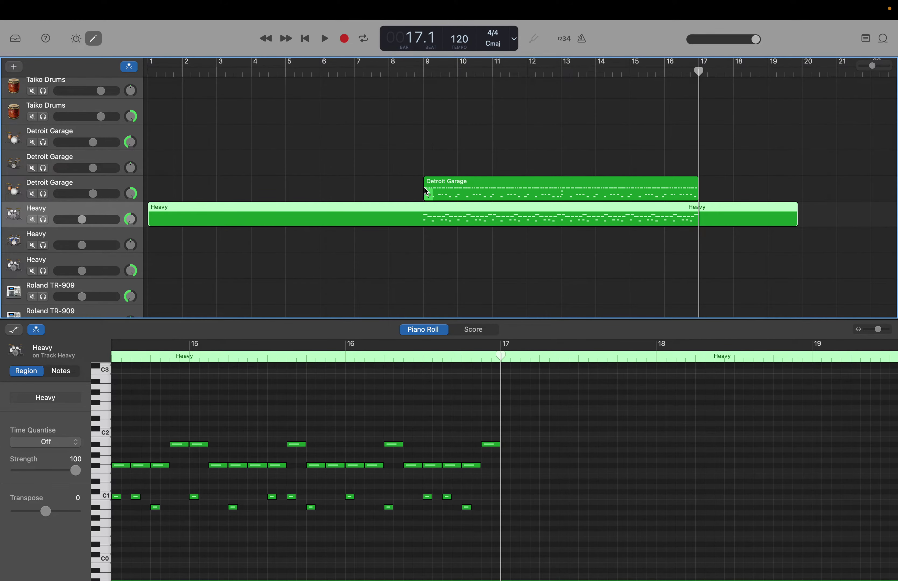
click(388, 192)
click(155, 182)
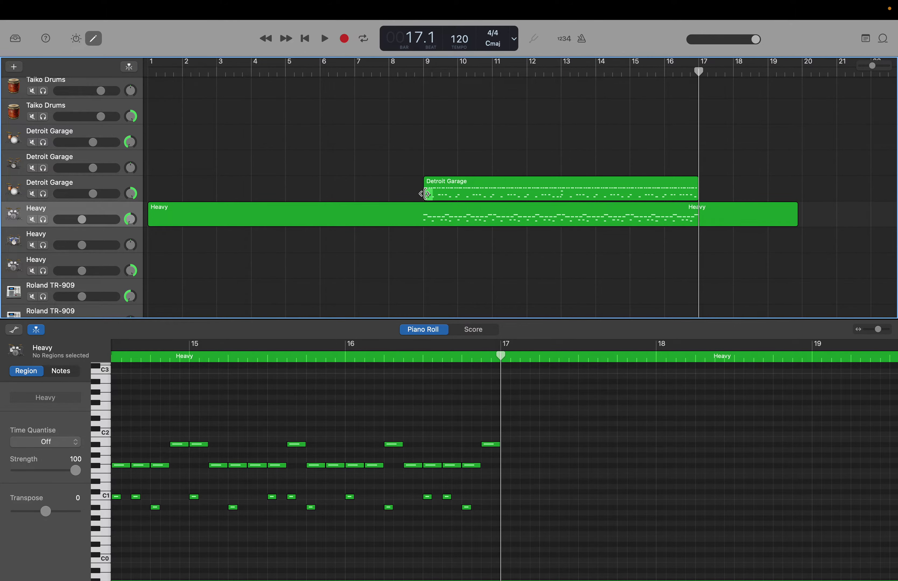
drag(426, 194, 147, 182)
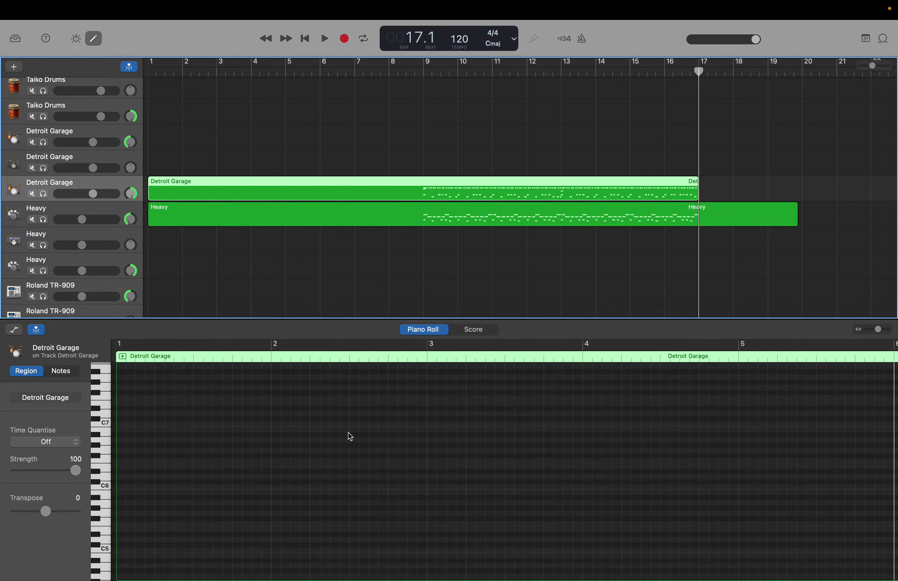
Copy the Detroit Garage notes from the first two beats of bar 9 to bar 1 and return the playhead to bar 1.
scroll(347, 436, up, 1)
scroll(349, 437, up, 1)
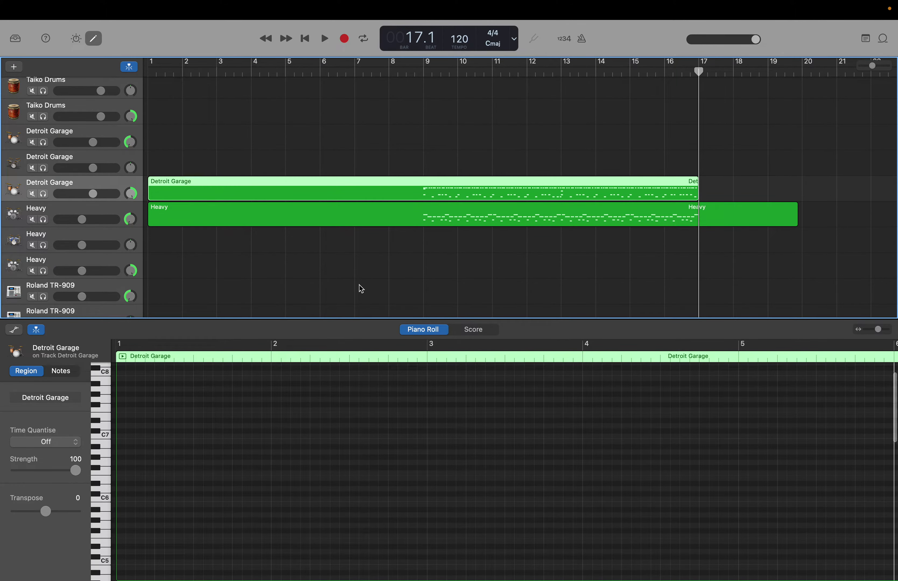
scroll(360, 290, down, 3)
scroll(360, 279, down, 1)
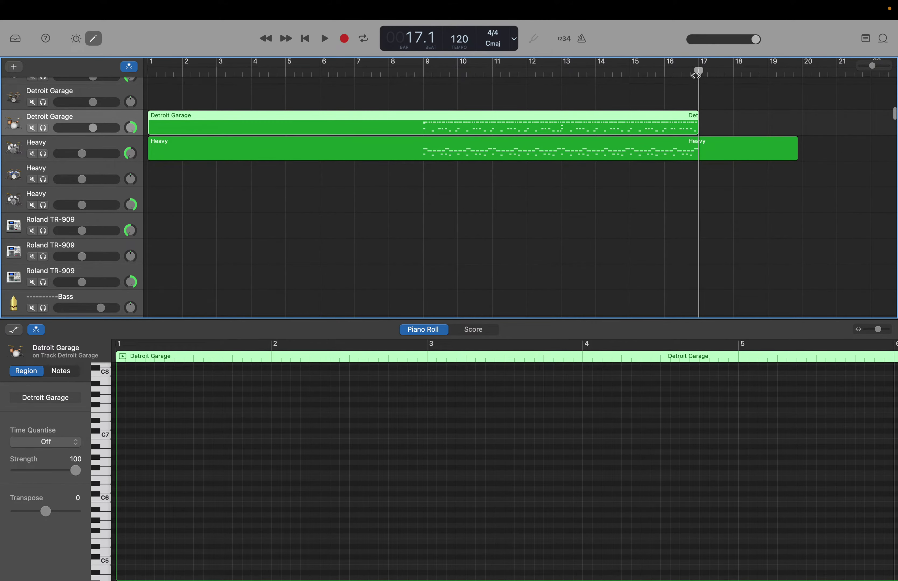
drag(696, 76, 129, 74)
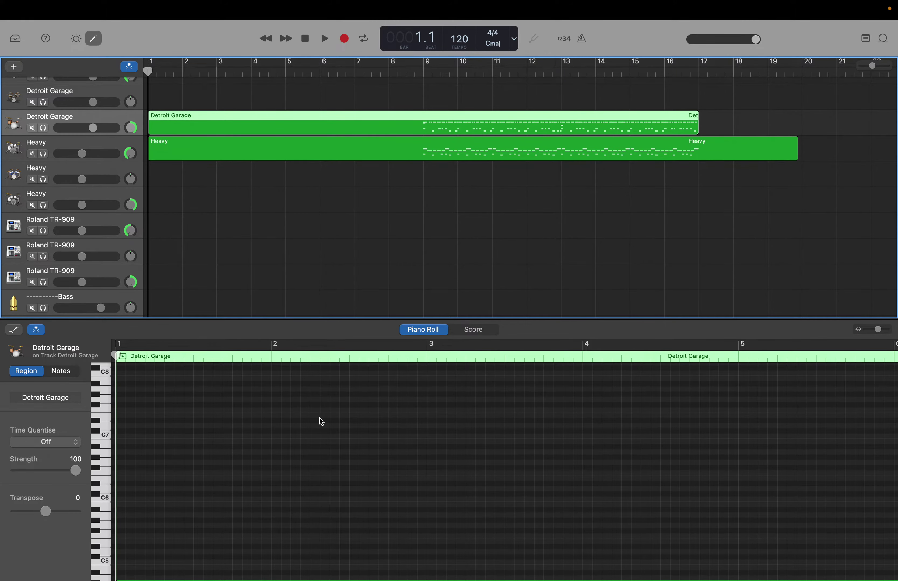
scroll(319, 417, right, 10)
scroll(320, 419, left, 3)
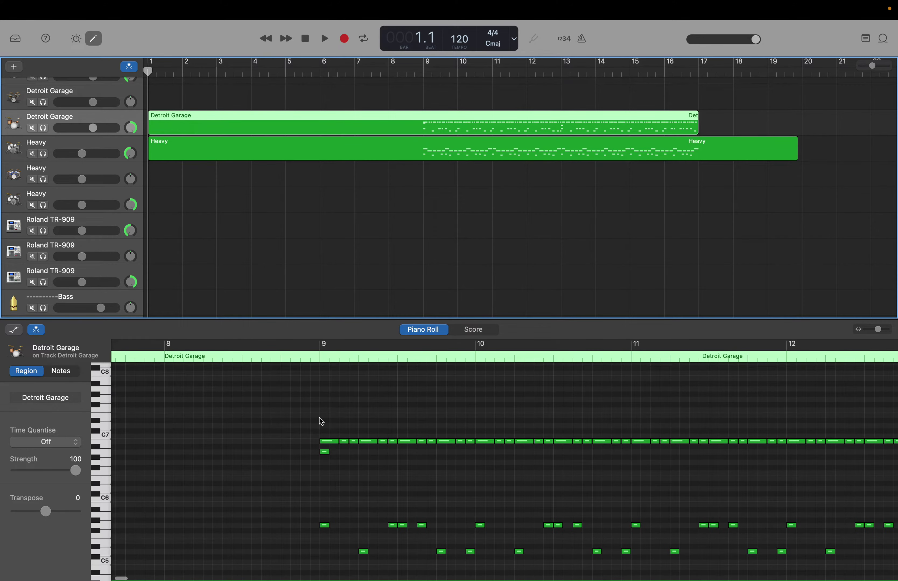
drag(321, 423, 394, 559)
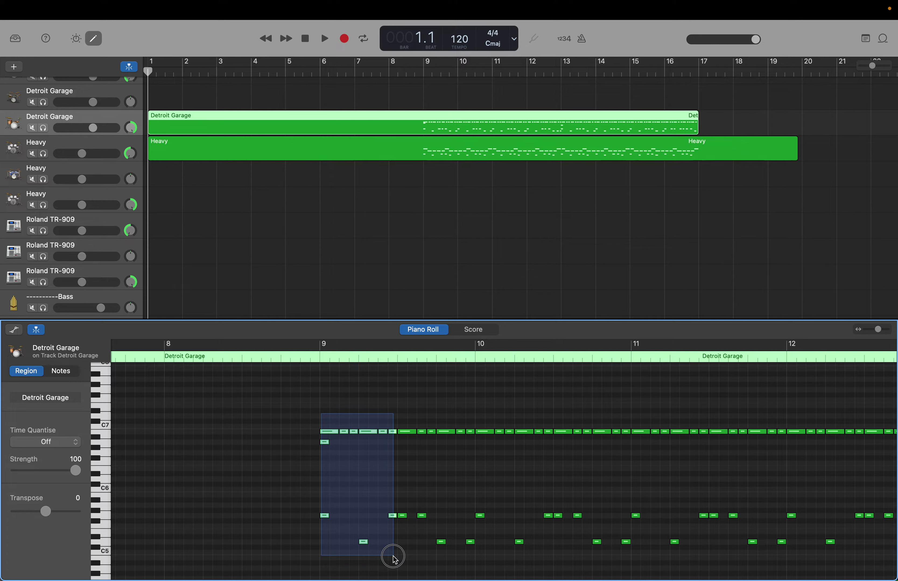
drag(393, 556, 393, 555)
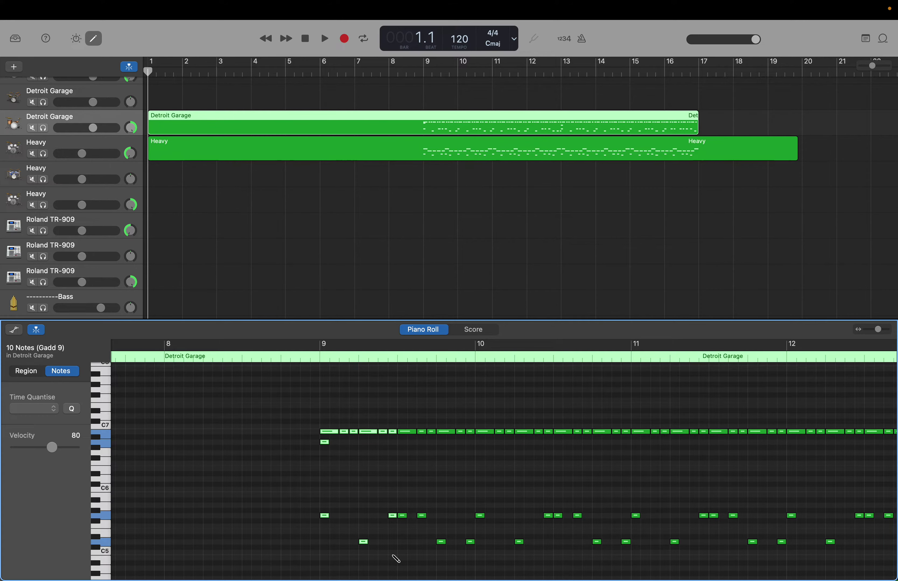
key(space)
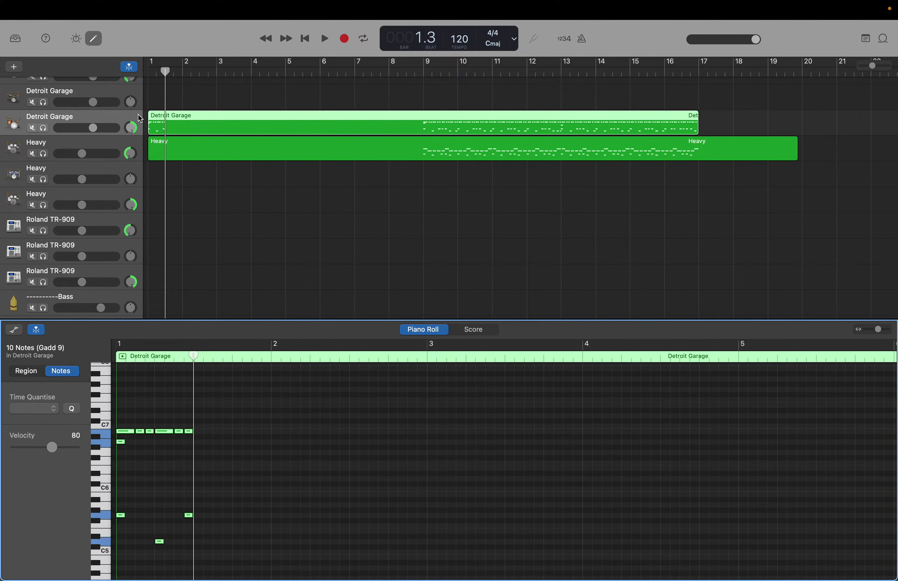
drag(165, 72, 156, 74)
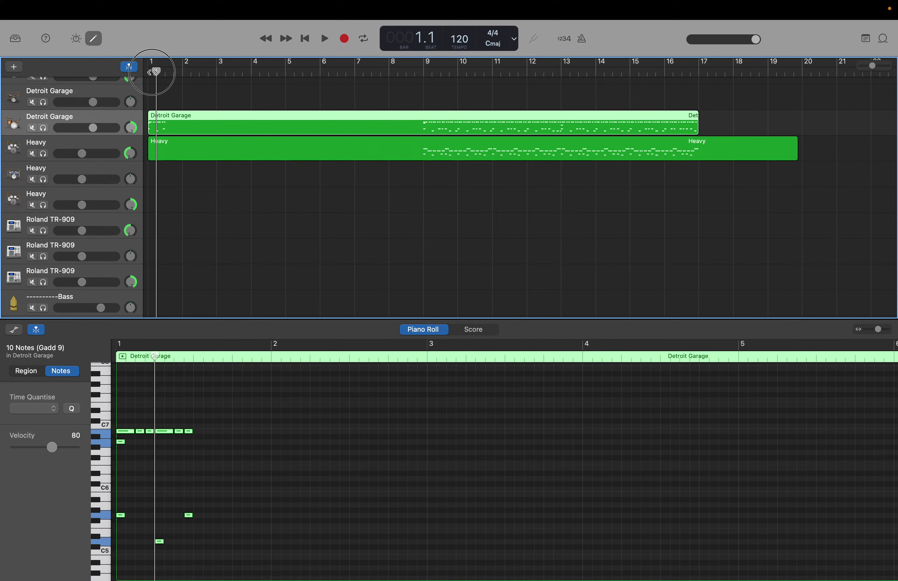
Audition a drum sound above C2 on the Heavy track and create an E2 note at the start of bar 9.
click(110, 141)
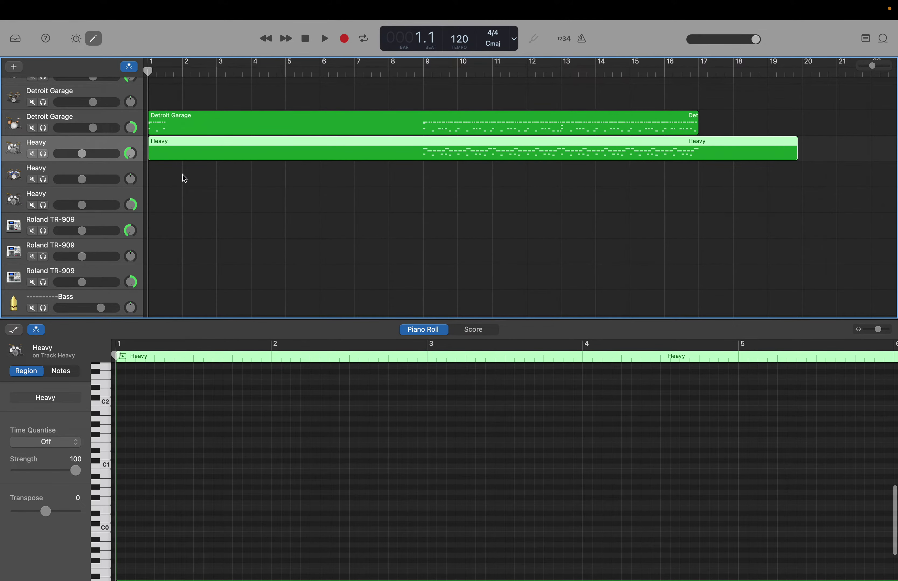
scroll(668, 494, left, 1)
scroll(668, 495, right, 3)
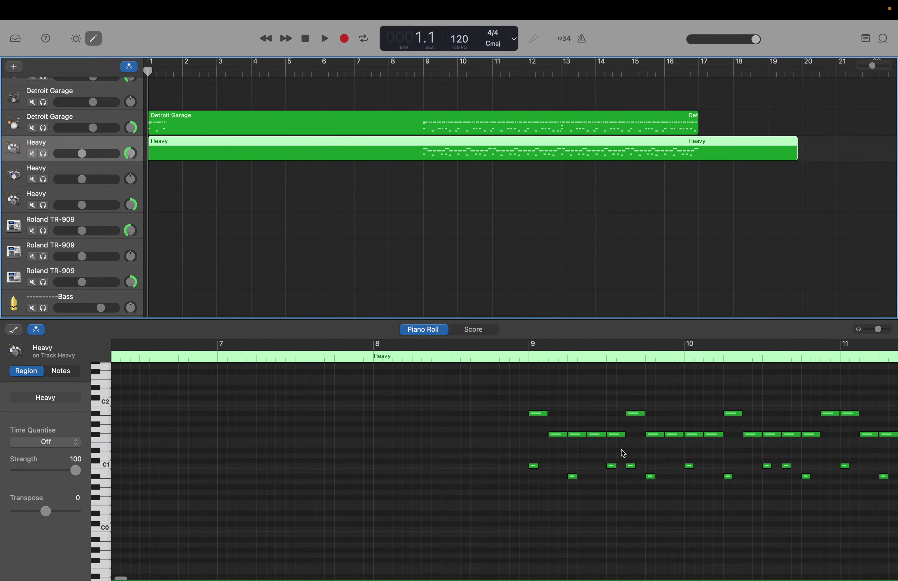
scroll(543, 374, up, 3)
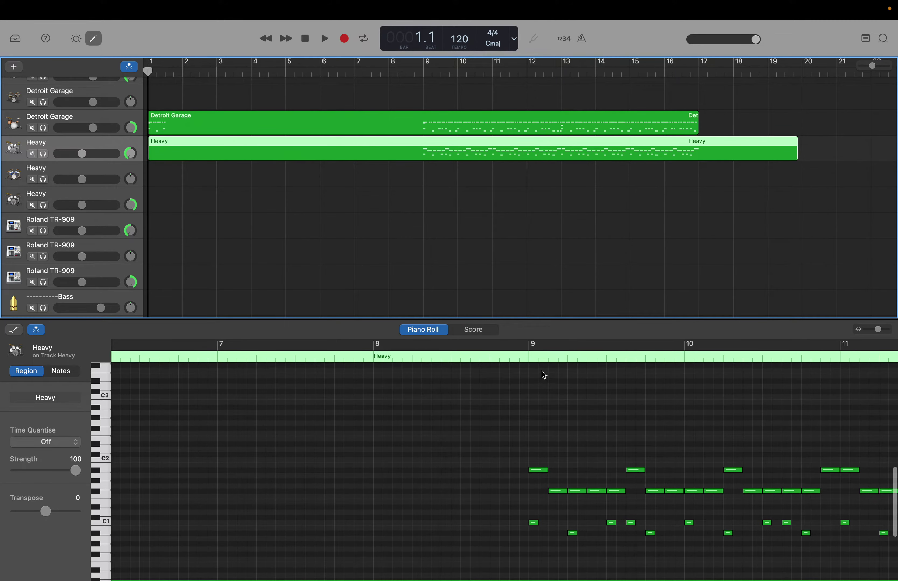
click(108, 439)
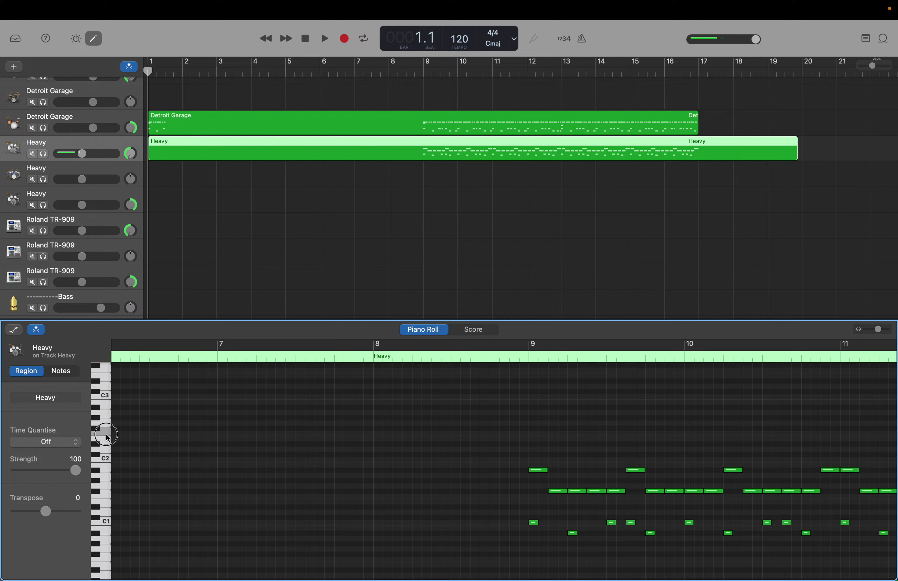
mouse_move(108, 439)
mouse_down()
mouse_move(107, 418)
mouse_move(107, 440)
mouse_up()
right_click(534, 445)
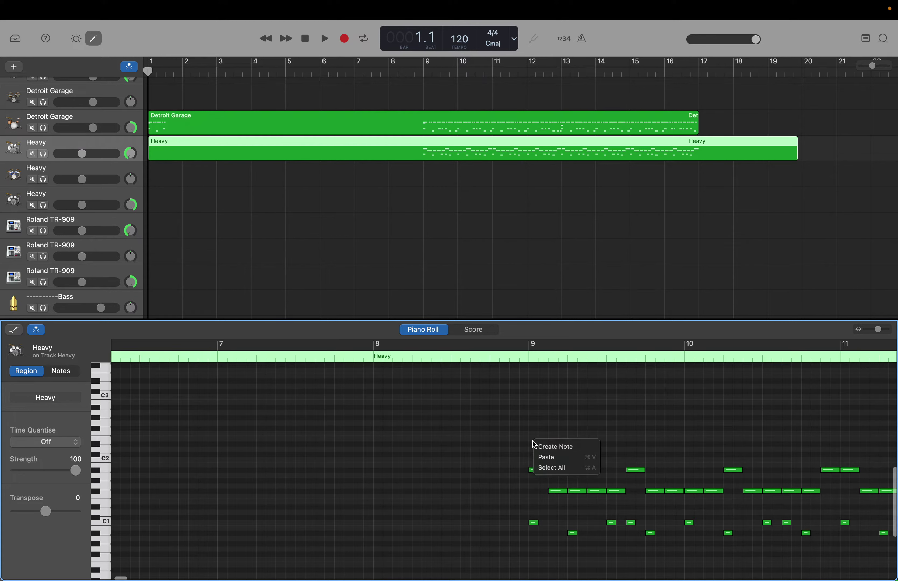
key(Escape)
right_click(533, 444)
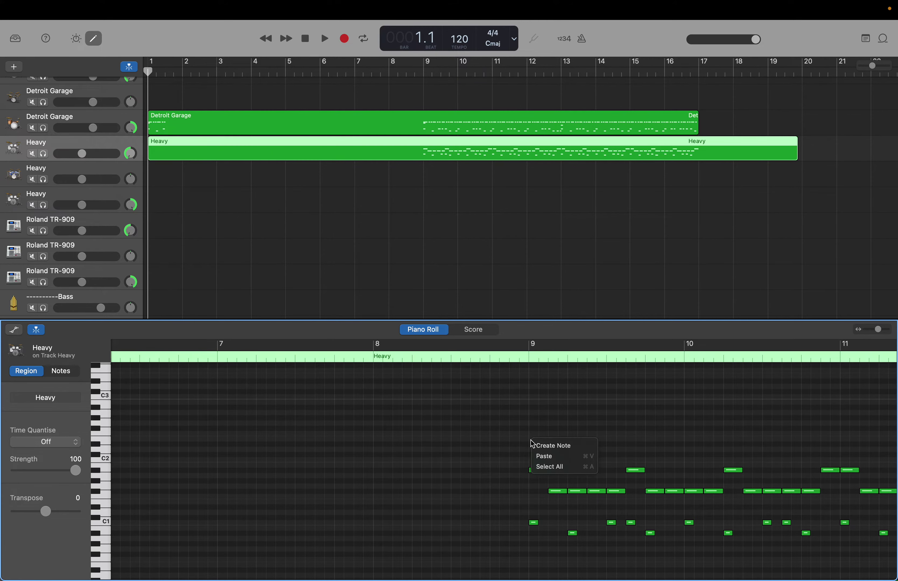
click(539, 444)
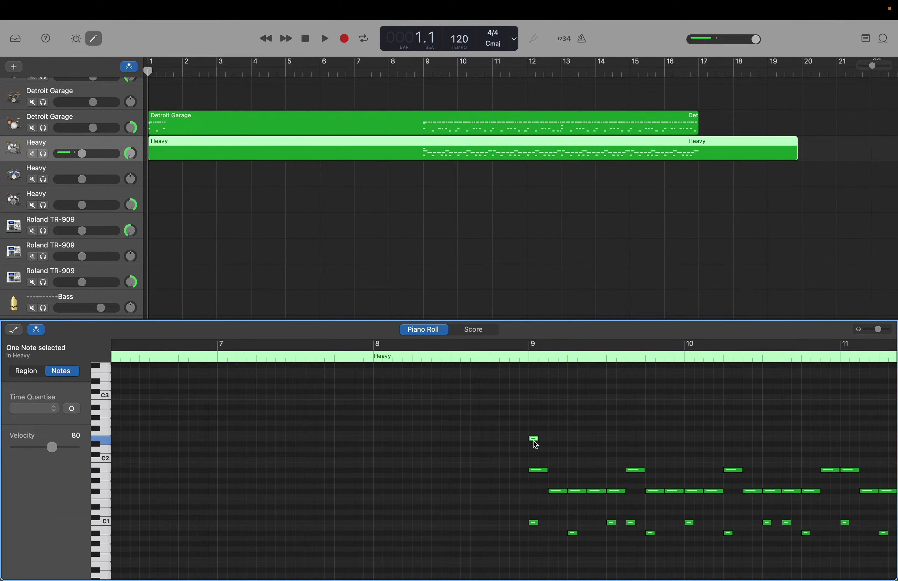
Audition a higher drum sound, create a note at the start of bar 13 in the Heavy region, and move it to A2.
scroll(168, 409, left, 1)
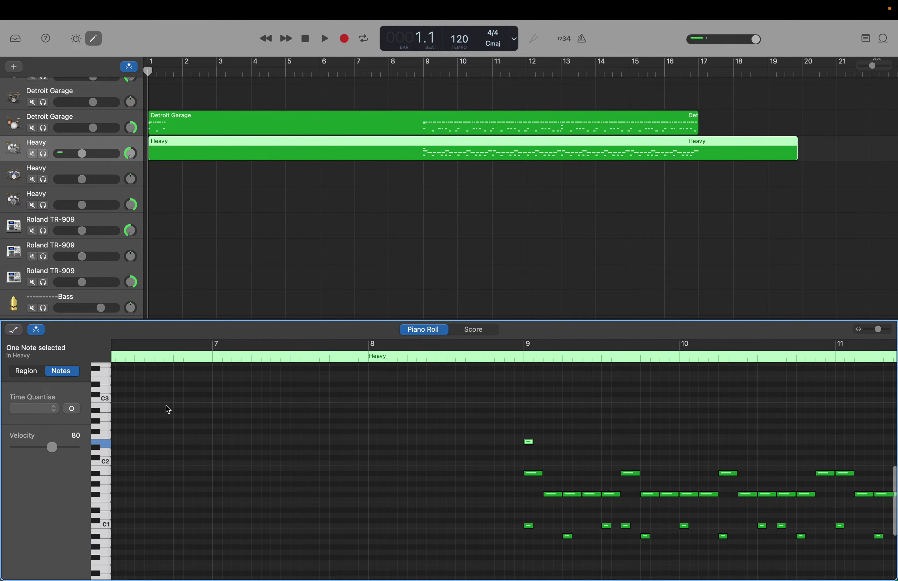
click(107, 409)
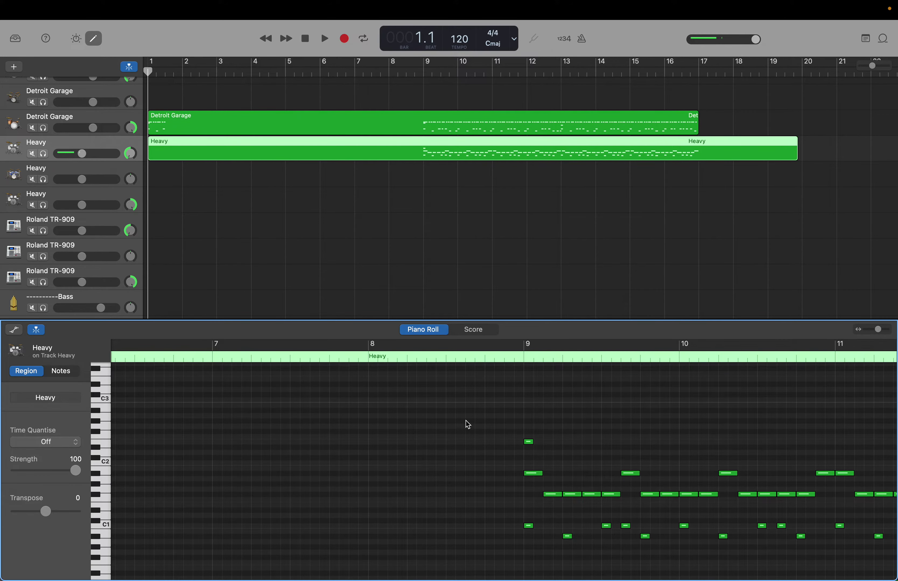
scroll(491, 425, right, 10)
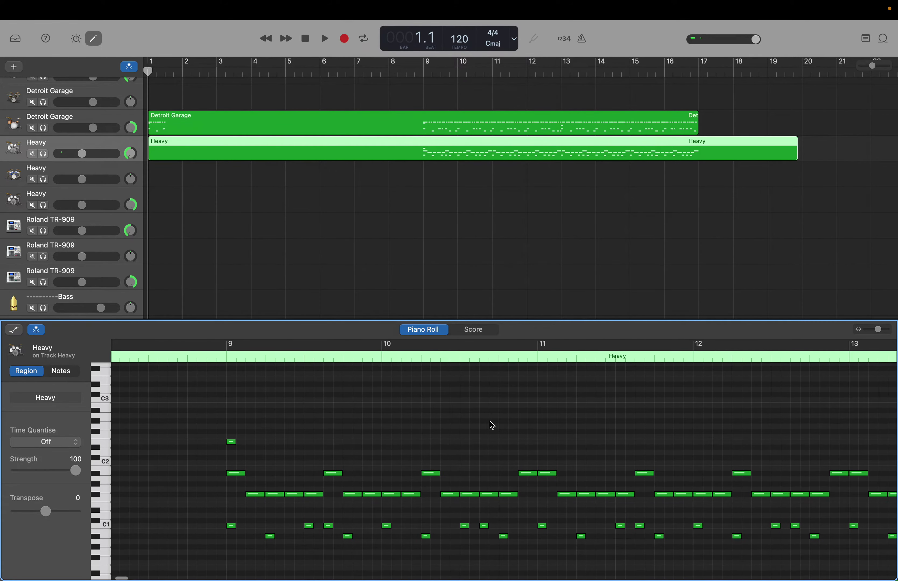
scroll(491, 425, right, 4)
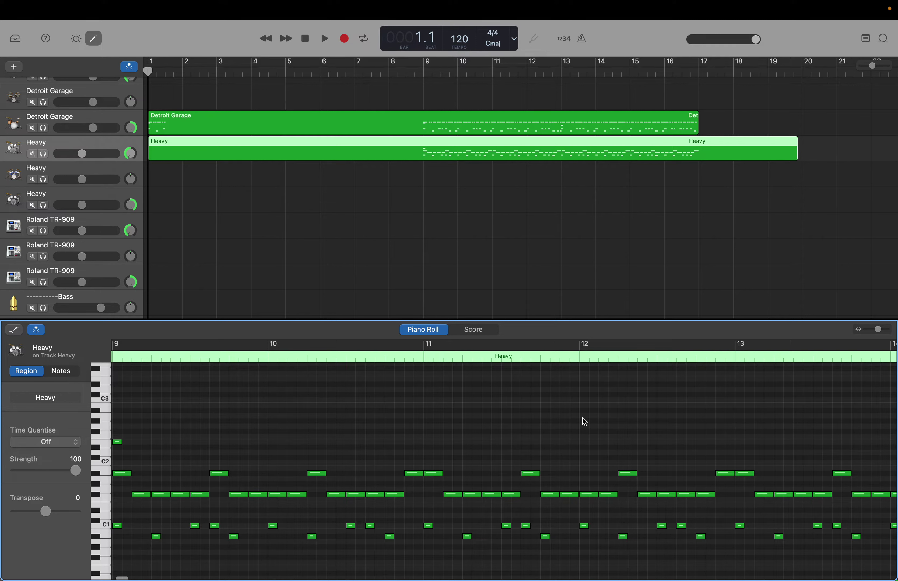
right_click(733, 409)
click(737, 412)
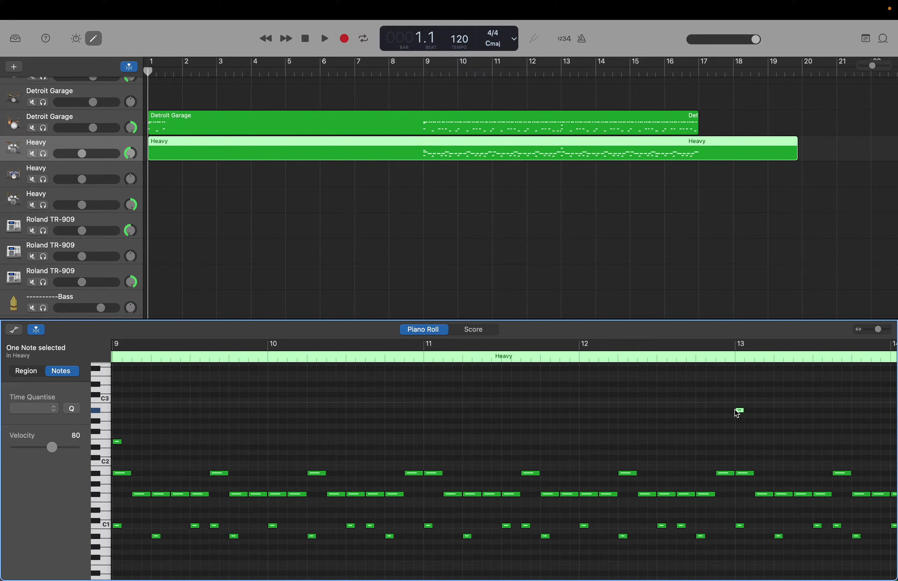
click(736, 413)
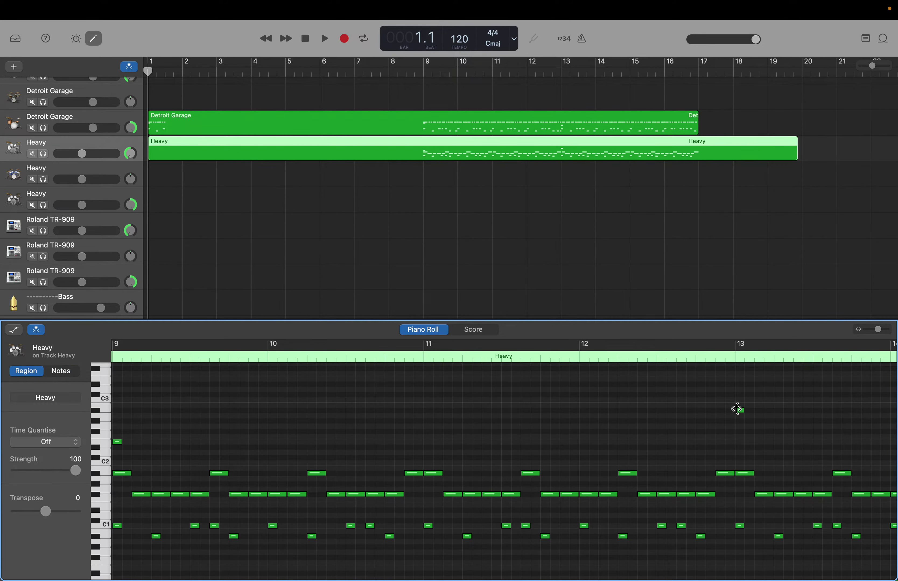
click(737, 409)
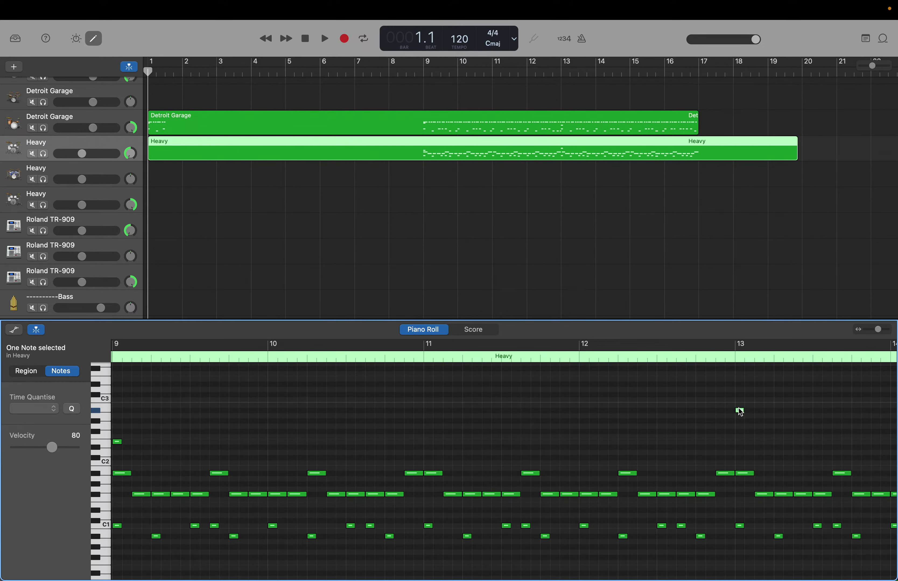
mouse_move(741, 412)
mouse_down()
mouse_move(739, 400)
mouse_move(740, 416)
mouse_up()
key(Return)
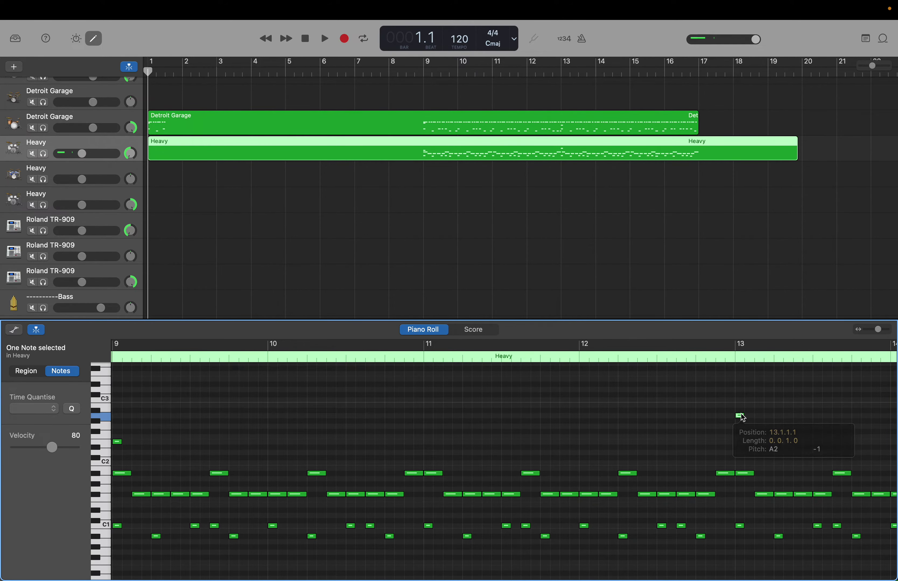
Copy the Heavy notes from the first two beats of bar 9 to the start of bar 1.
scroll(201, 401, left, 5)
scroll(202, 402, left, 2)
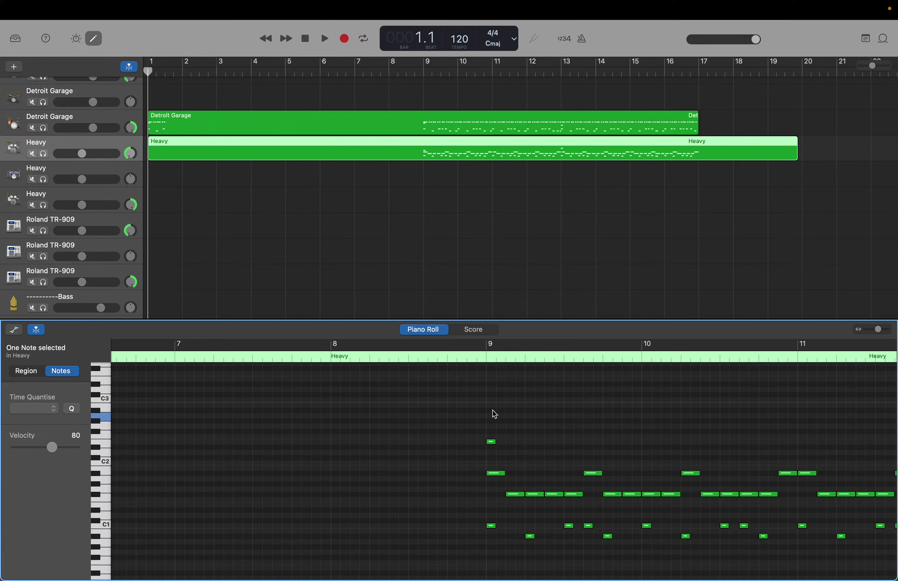
drag(492, 411, 560, 547)
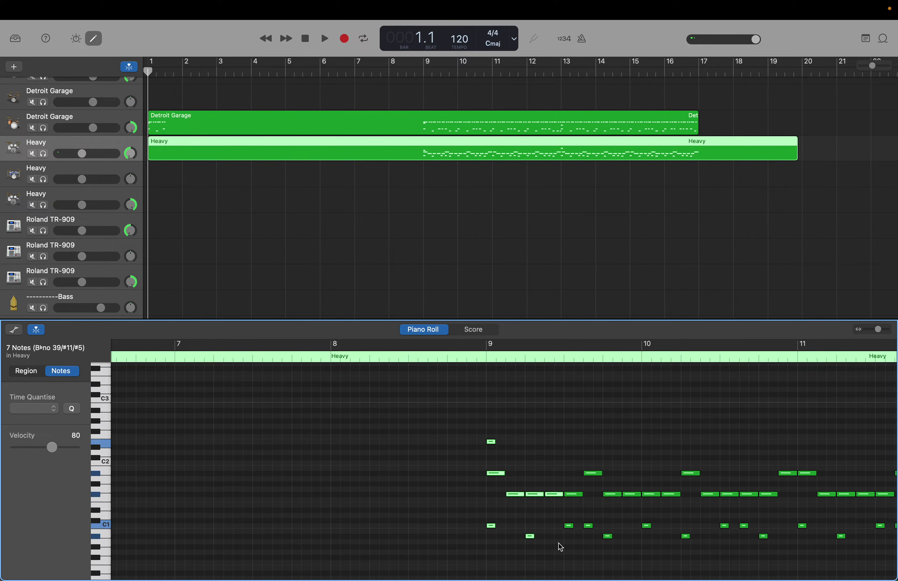
key(space)
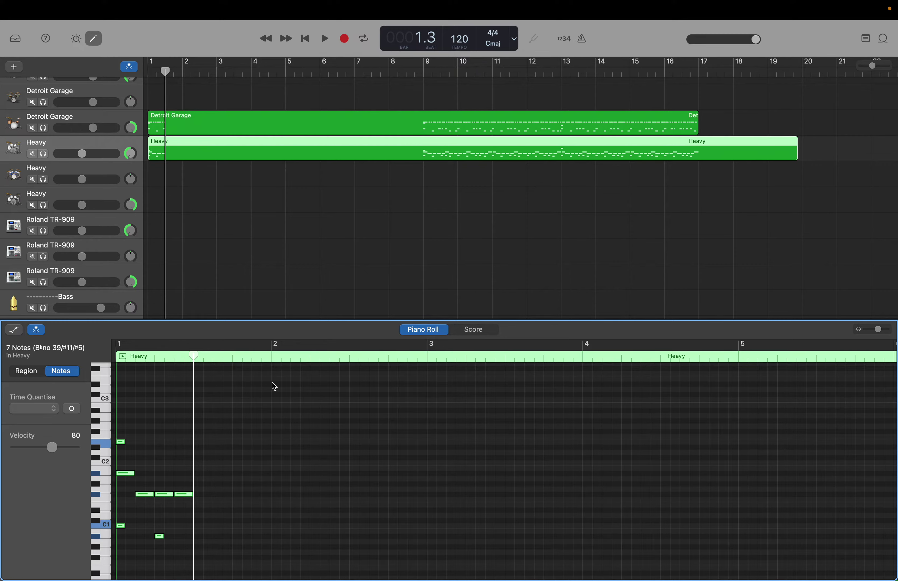
Copy the Heavy notes from the first two beats of bar 11 to bar 3 beat 3.
drag(193, 357, 505, 352)
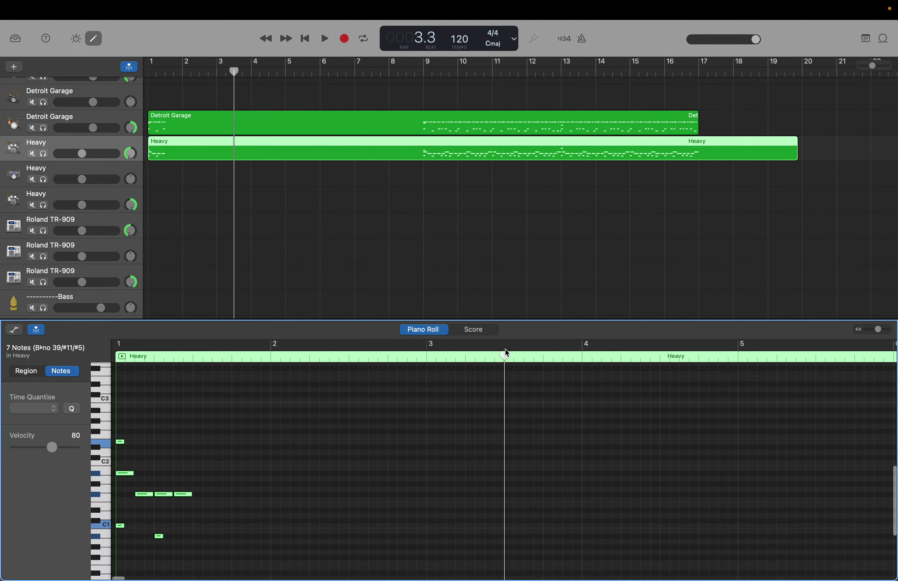
scroll(505, 349, right, 3)
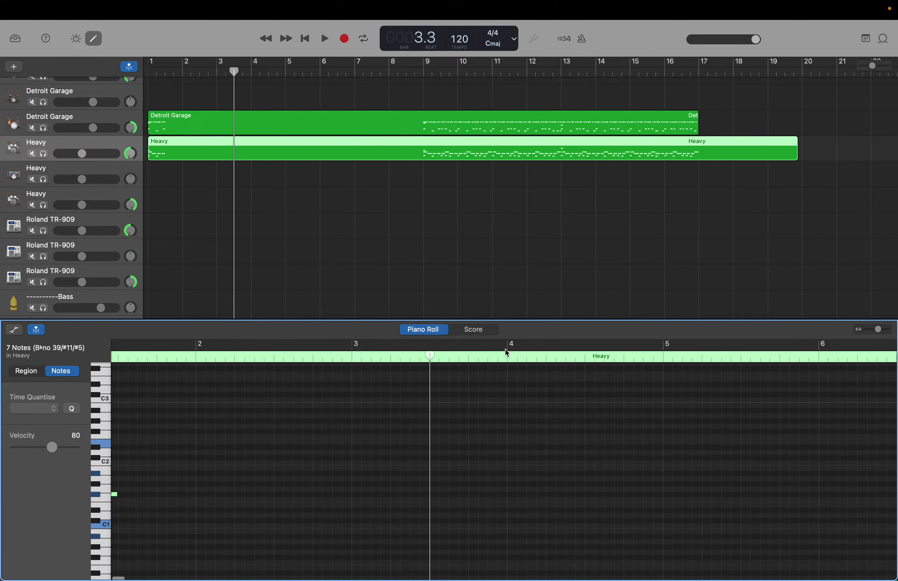
scroll(506, 349, left, 3)
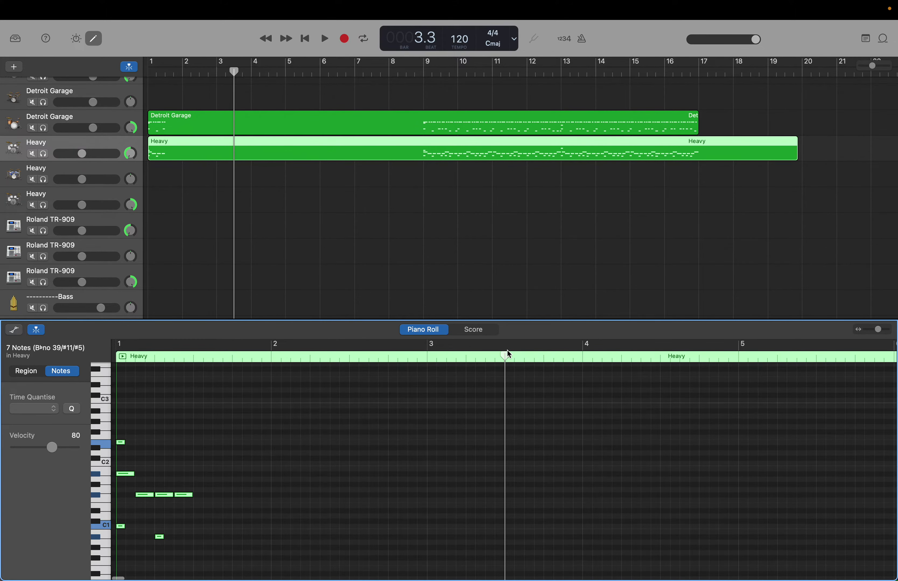
scroll(507, 351, right, 2)
scroll(507, 350, right, 1)
scroll(507, 351, right, 20)
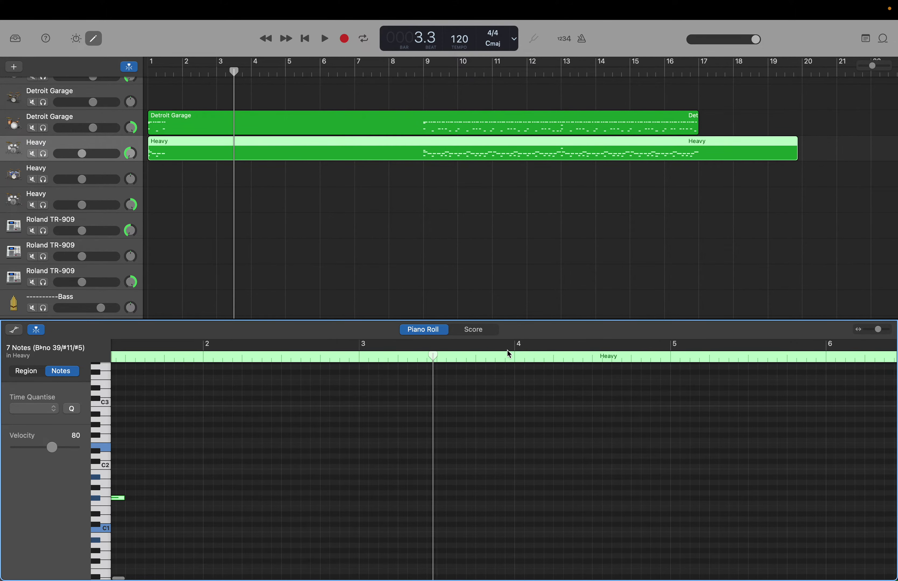
scroll(507, 351, right, 6)
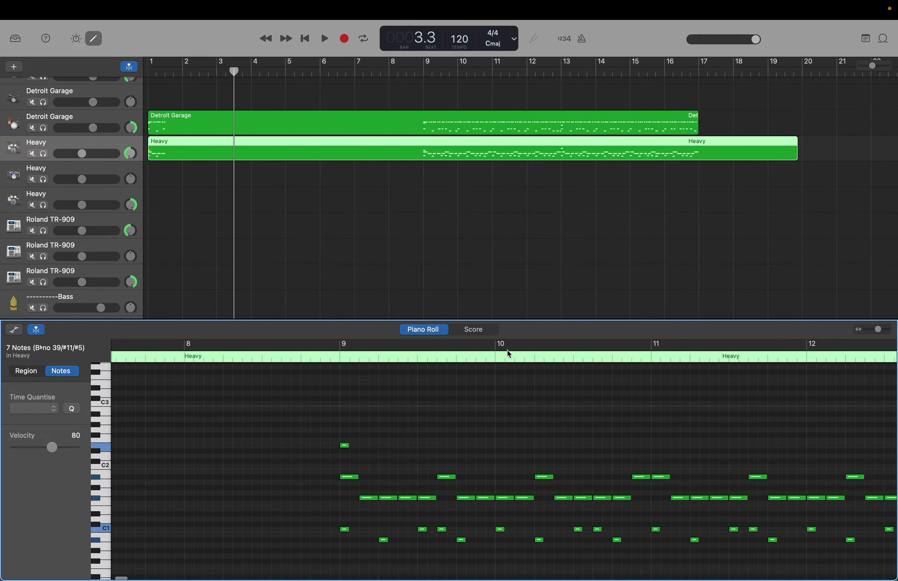
scroll(496, 369, left, 20)
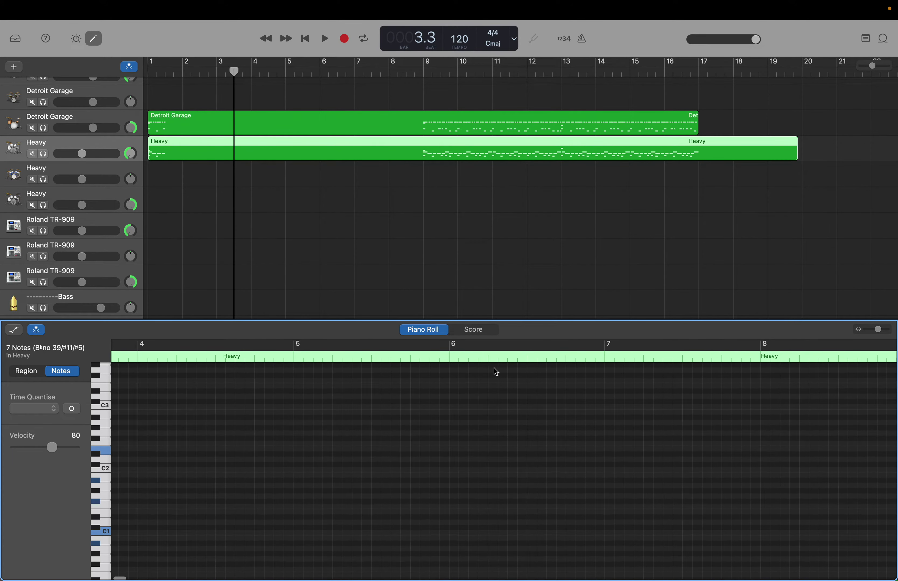
scroll(494, 368, right, 20)
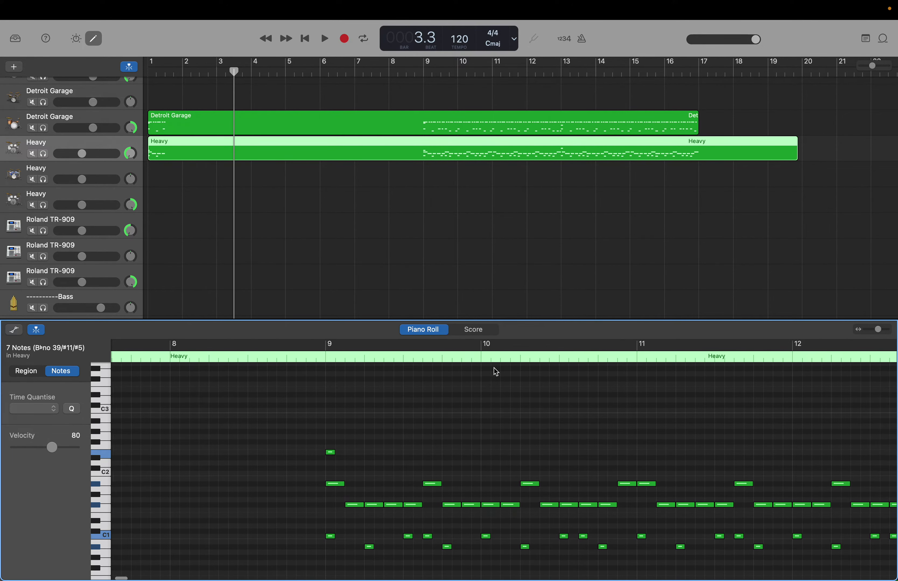
scroll(494, 368, right, 3)
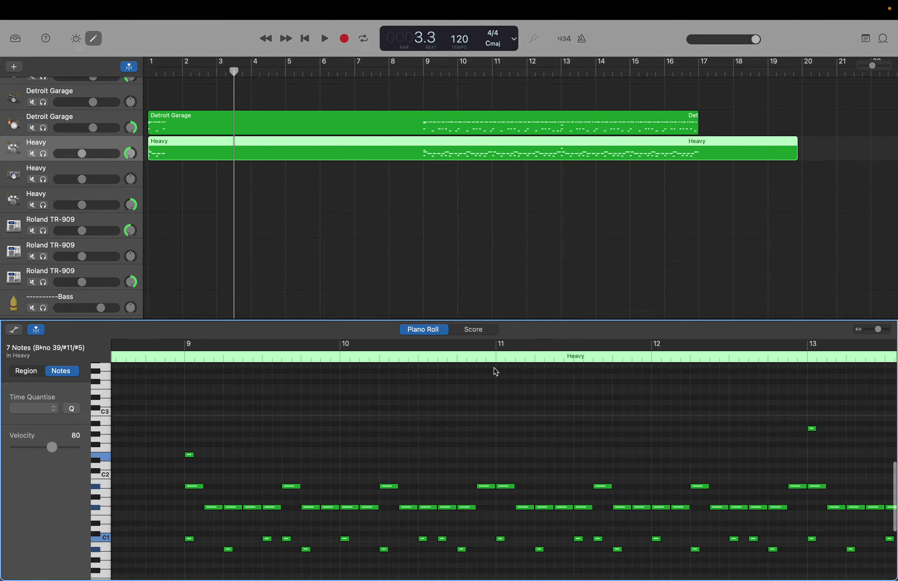
scroll(494, 369, right, 1)
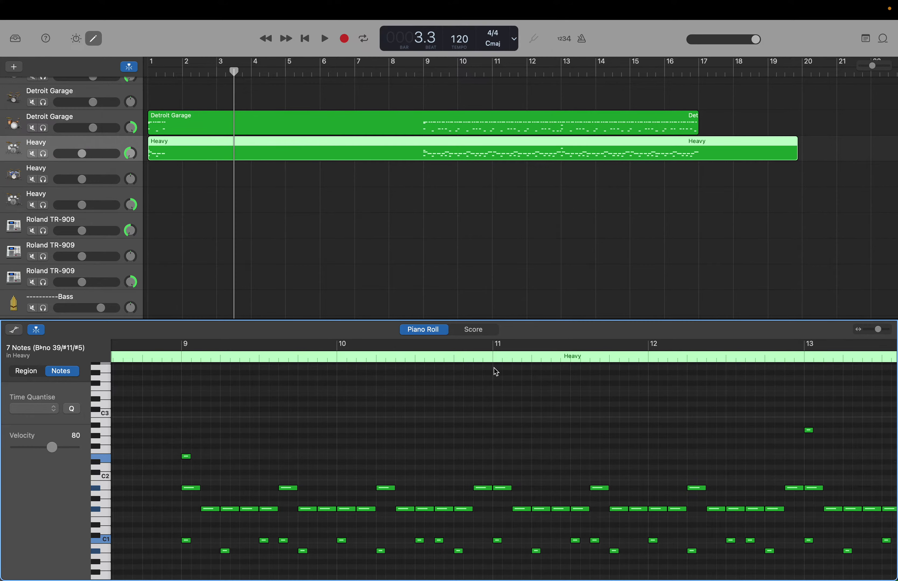
scroll(494, 368, up, 10)
scroll(495, 367, up, 15)
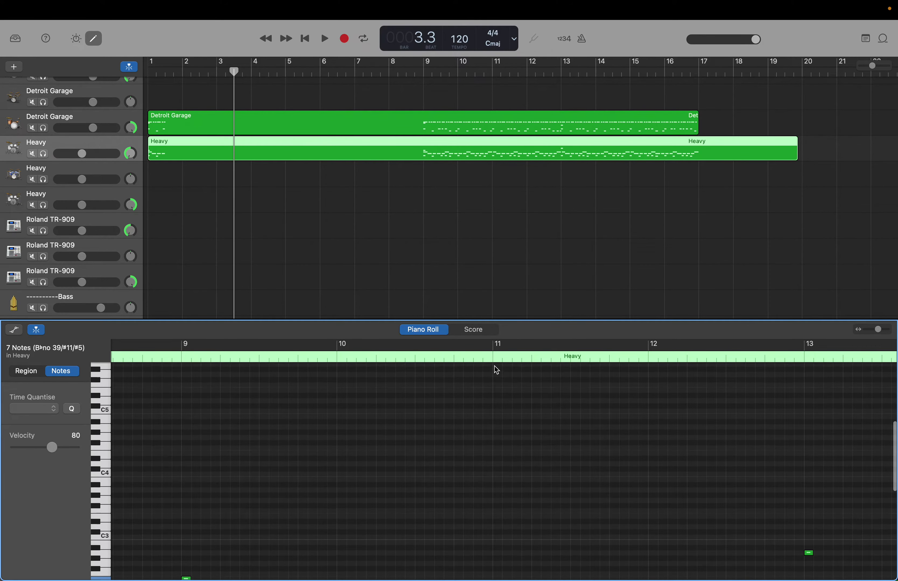
scroll(494, 366, down, 20)
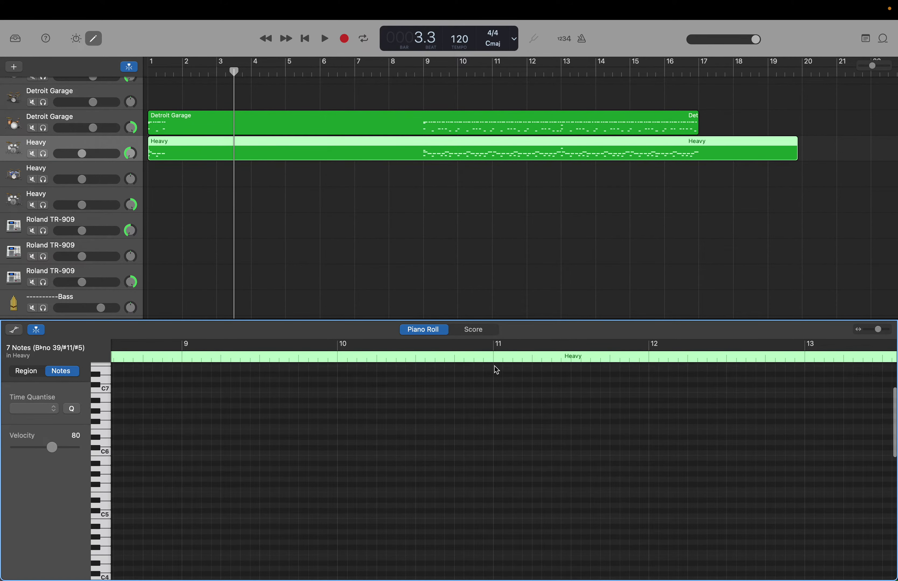
drag(495, 366, 569, 575)
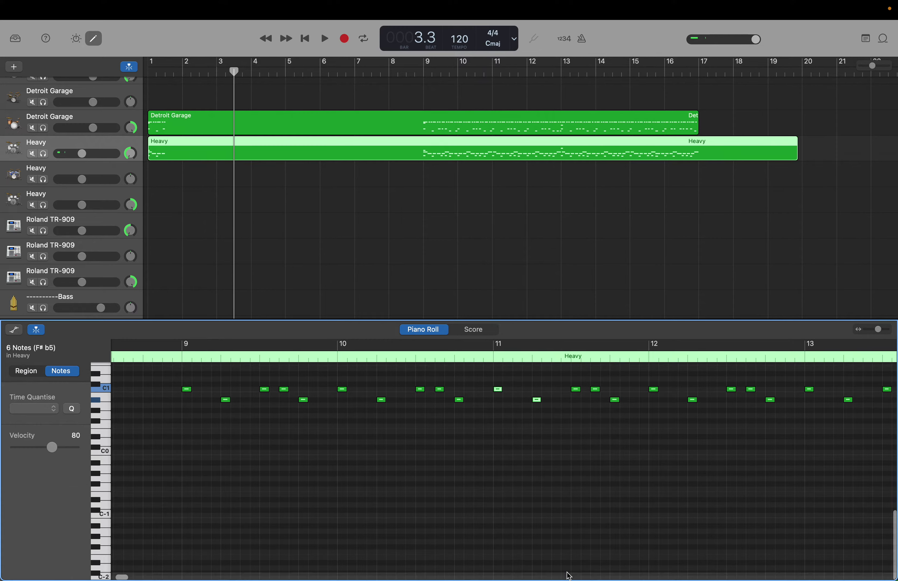
scroll(569, 576, up, 6)
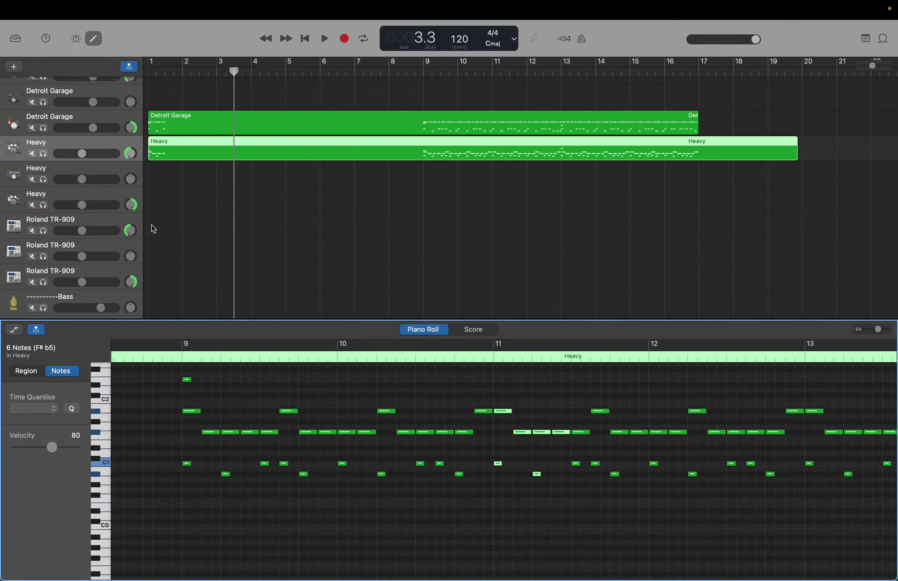
key(super+v)
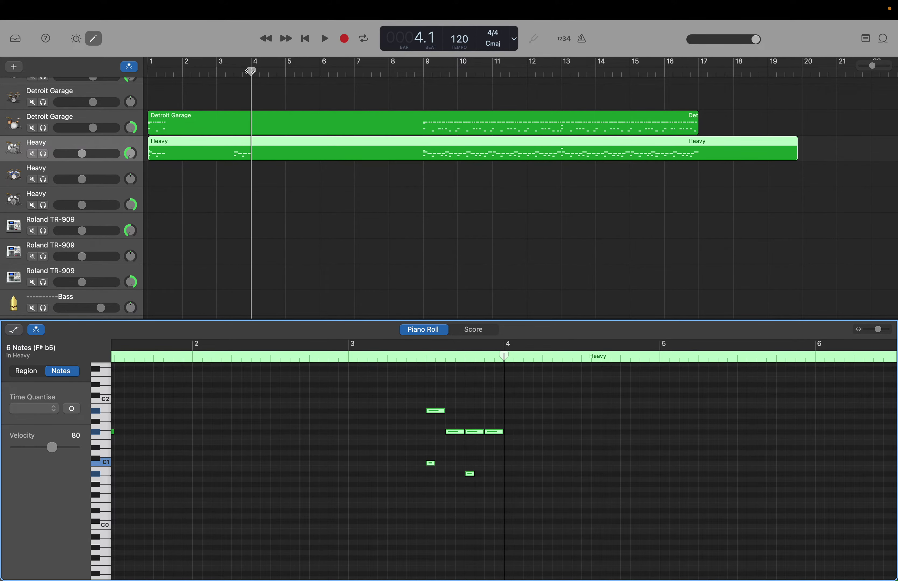
Return the playhead to bar 3 beat 3 and copy the Detroit Garage notes from the first two beats of bar 11 there.
drag(250, 71, 234, 70)
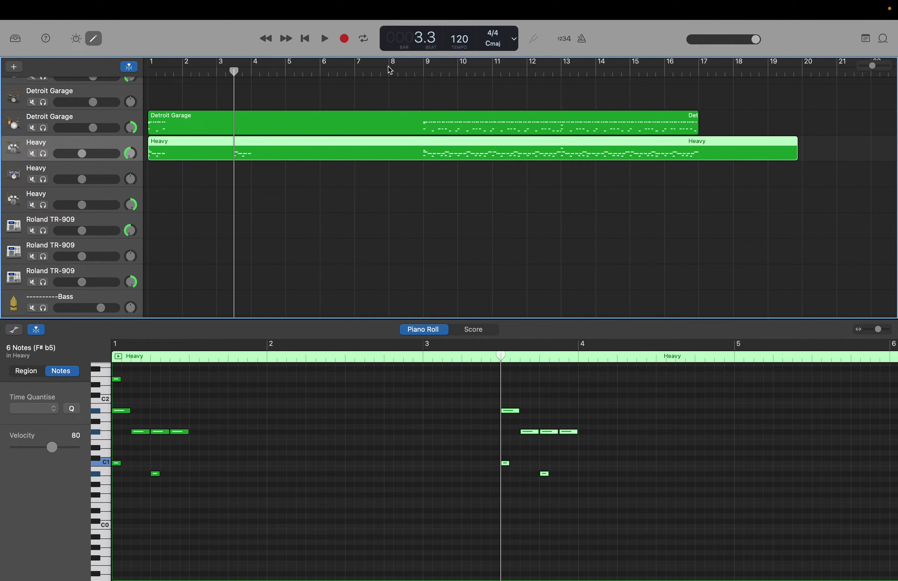
click(345, 122)
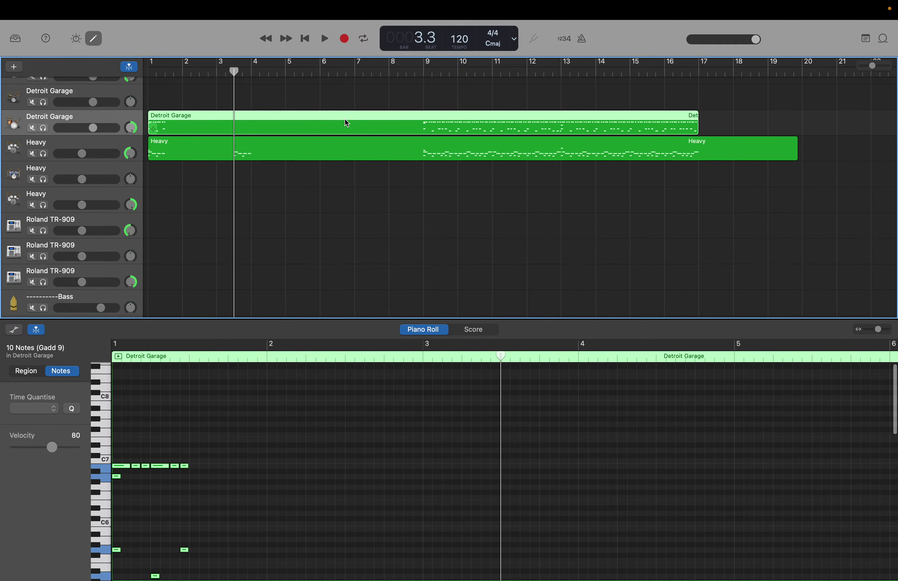
scroll(652, 421, right, 15)
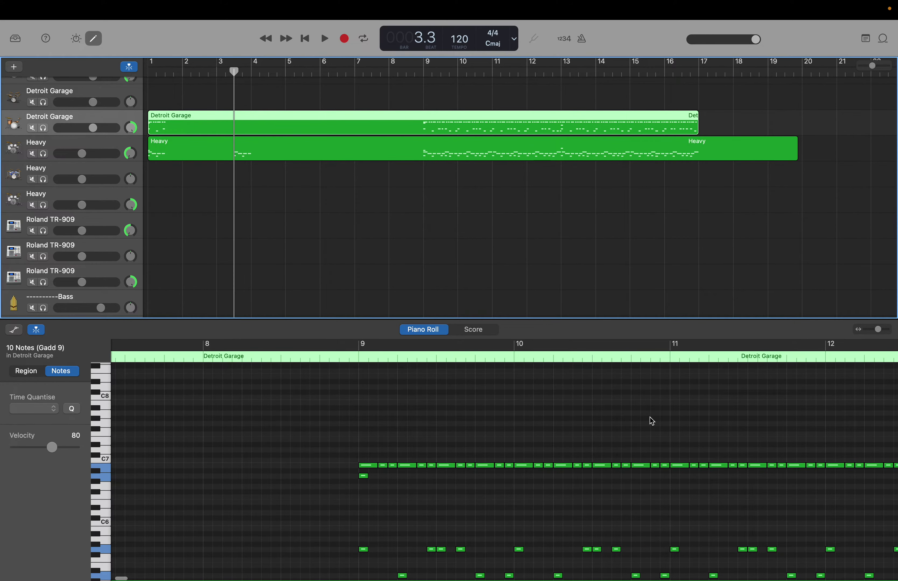
scroll(652, 421, right, 5)
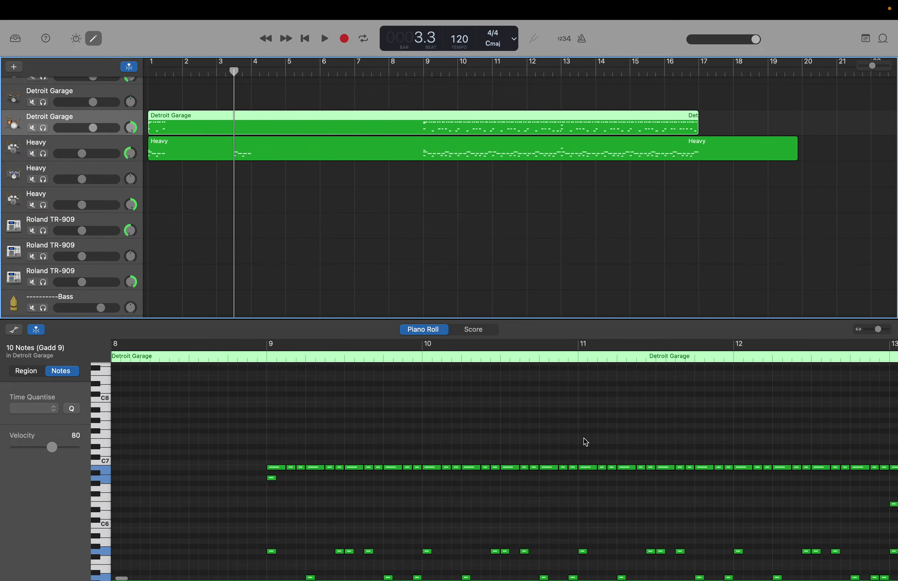
drag(584, 439, 649, 565)
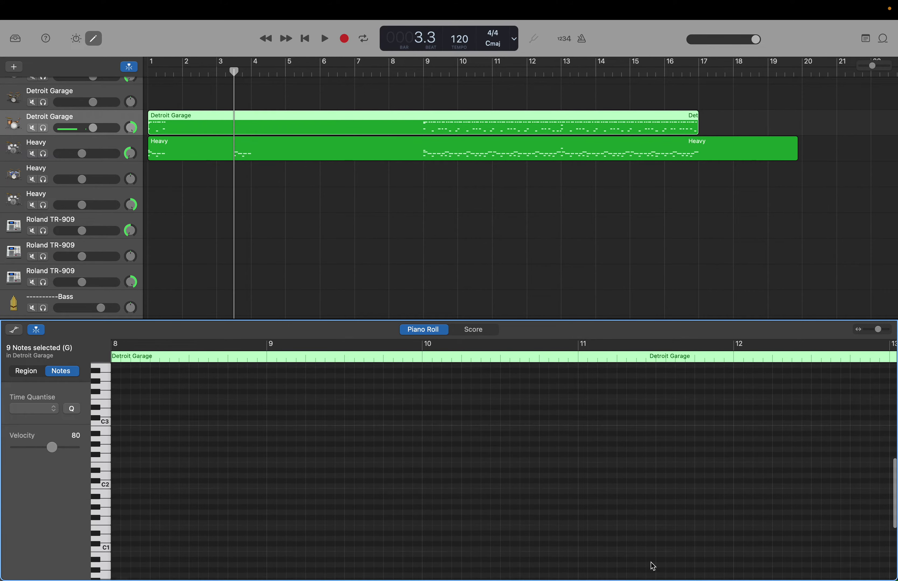
scroll(653, 566, up, 10)
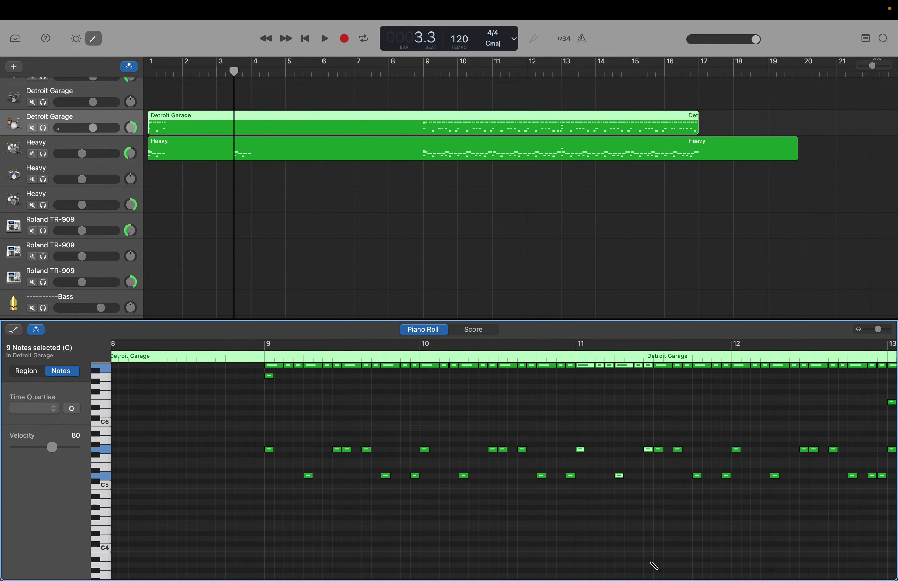
key(period)
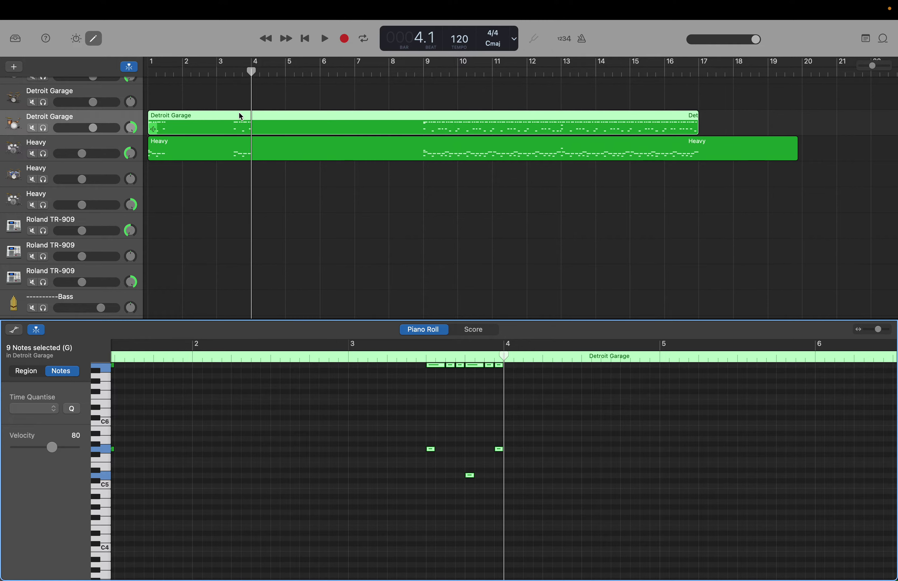
Move the playhead to bar 6 and select the Detroit Garage notes in the first two beats of bar 14.
click(251, 73)
drag(251, 74, 284, 73)
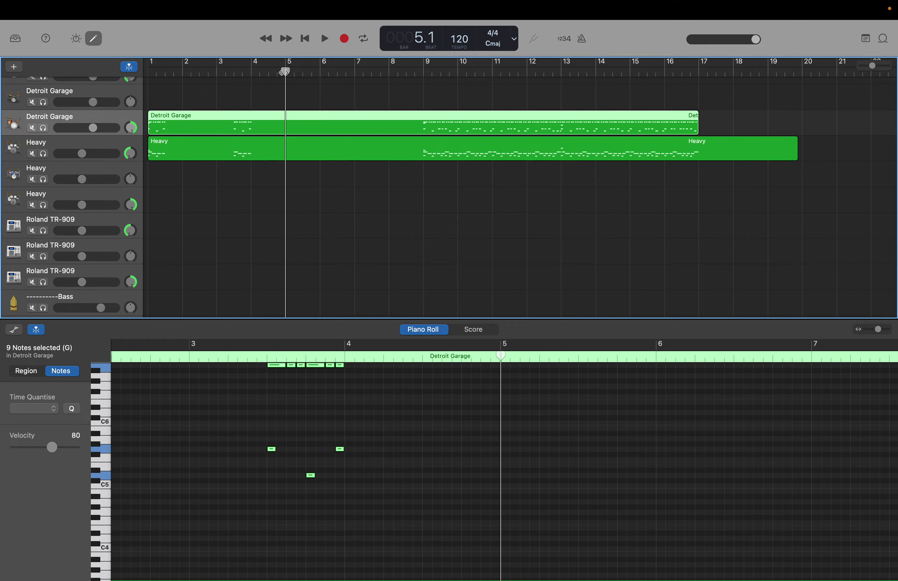
drag(284, 71, 319, 71)
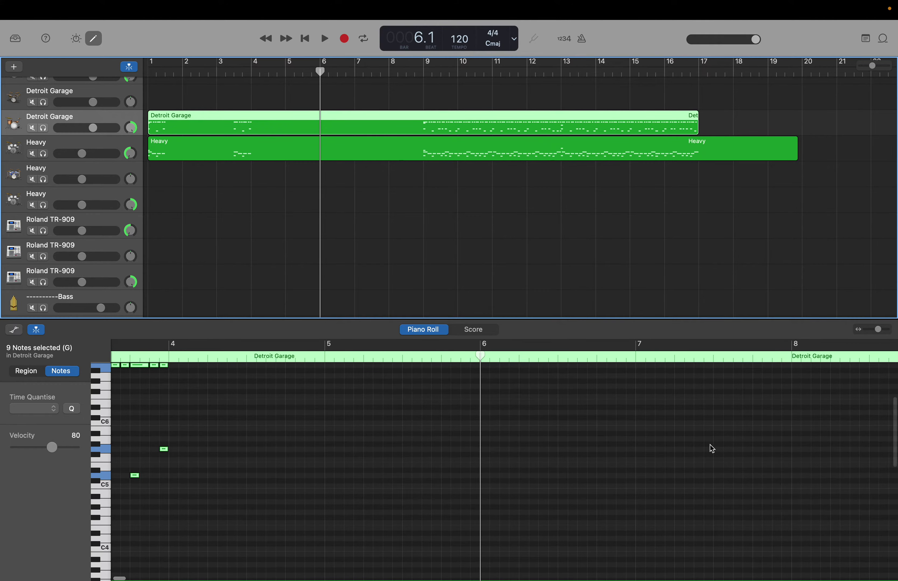
scroll(712, 449, right, 15)
scroll(712, 449, right, 2)
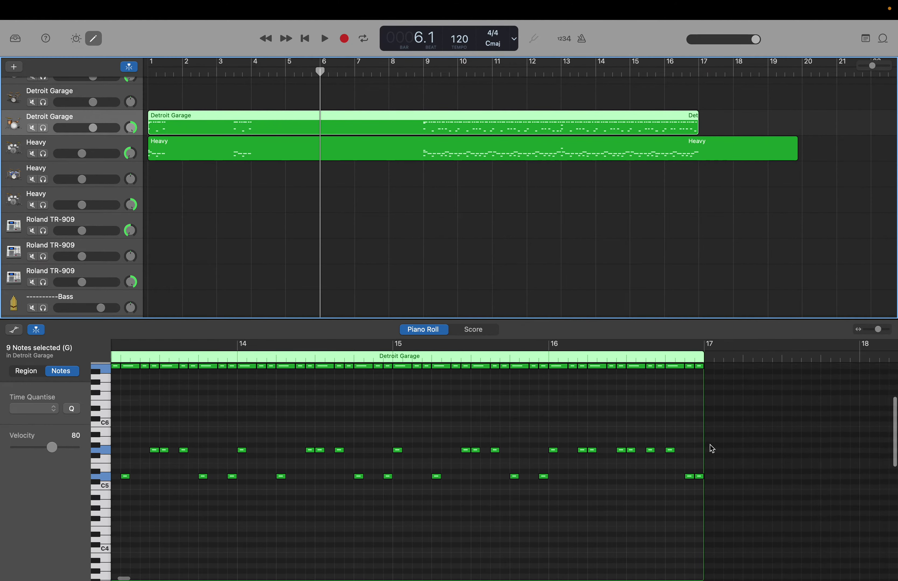
scroll(711, 449, left, 3)
scroll(712, 448, left, 2)
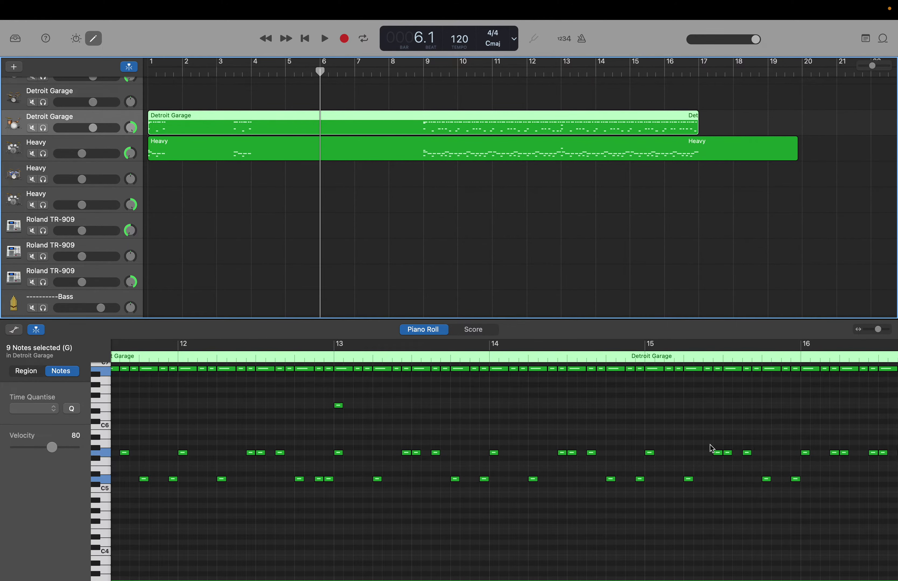
scroll(711, 448, up, 4)
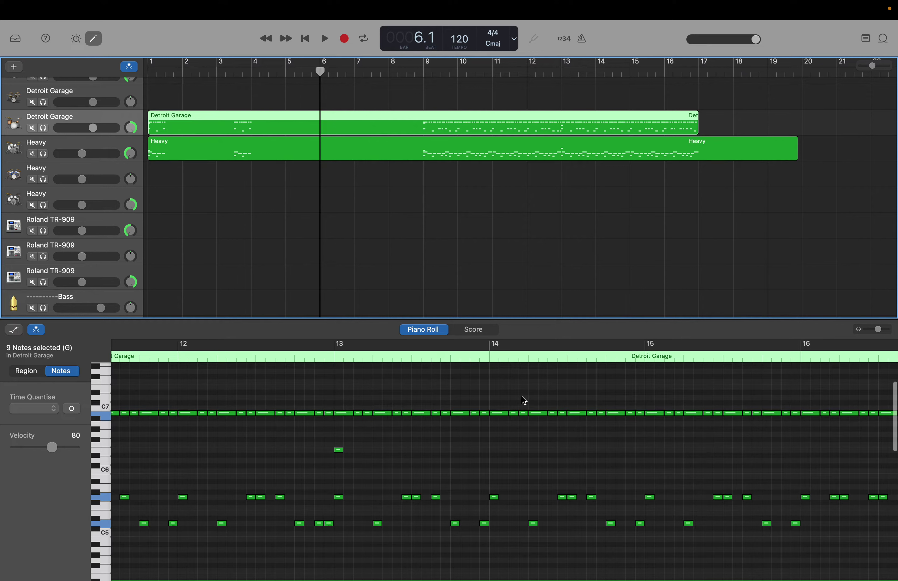
click(494, 397)
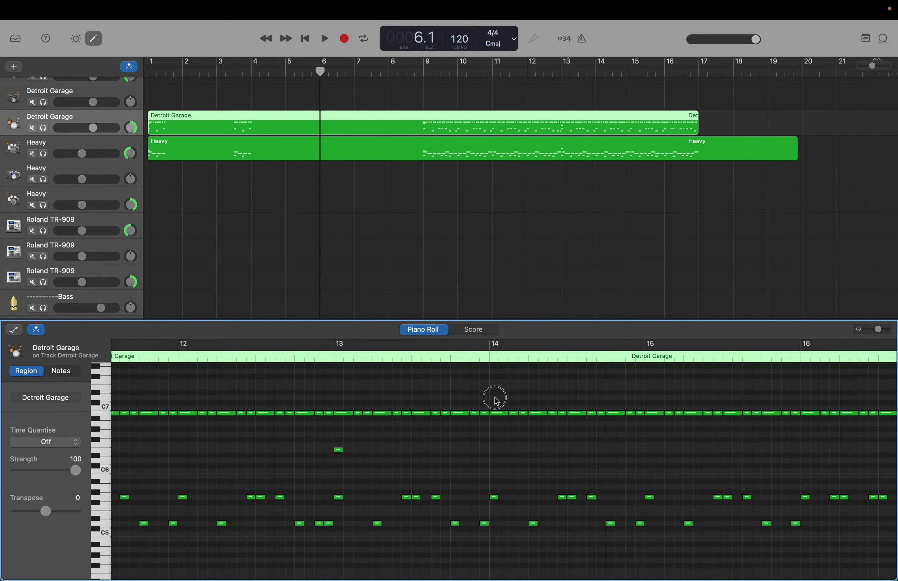
drag(496, 401, 568, 558)
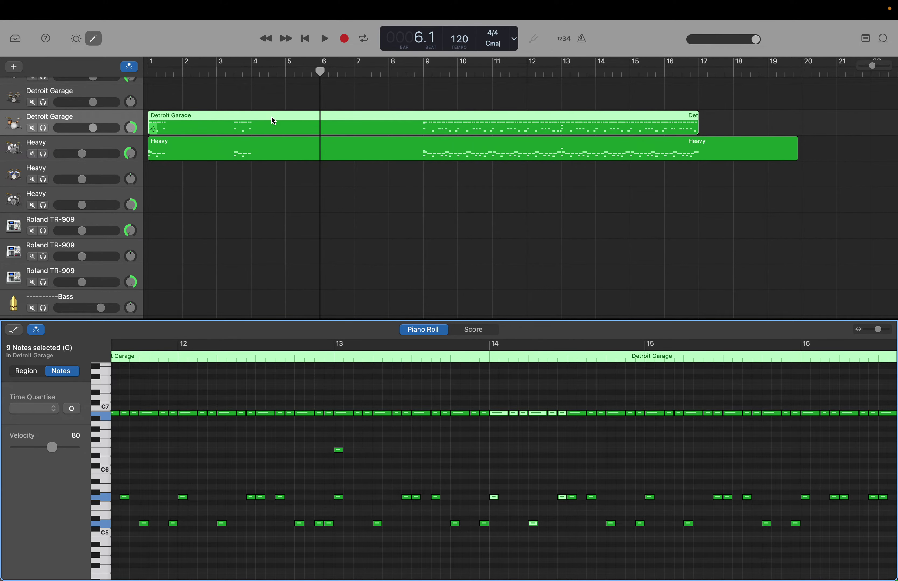
Delete the copied Detroit Garage notes in the second half of bar 3.
click(259, 119)
scroll(303, 351, left, 15)
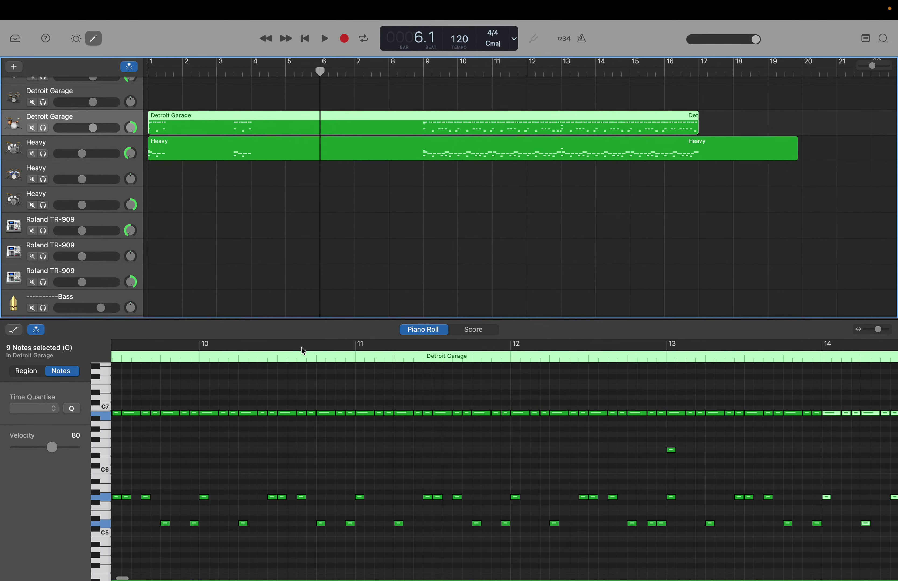
scroll(301, 348, left, 5)
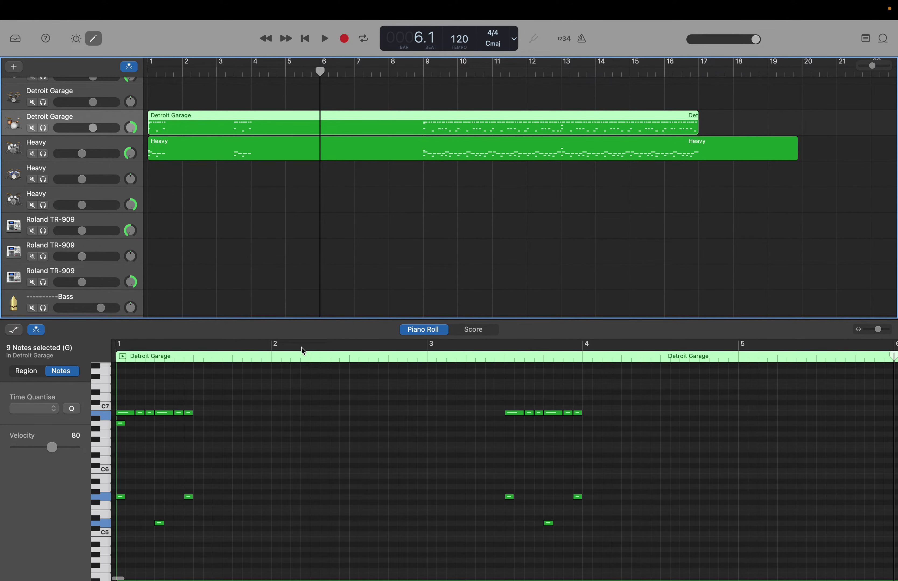
drag(463, 391, 610, 537)
key(Delete)
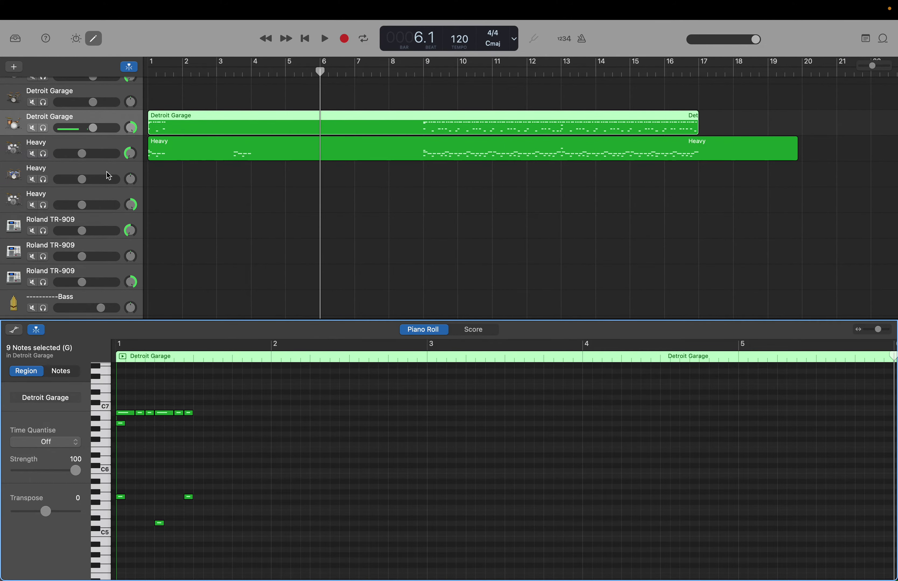
Delete the copied Heavy notes in the second half of bar 3.
click(200, 153)
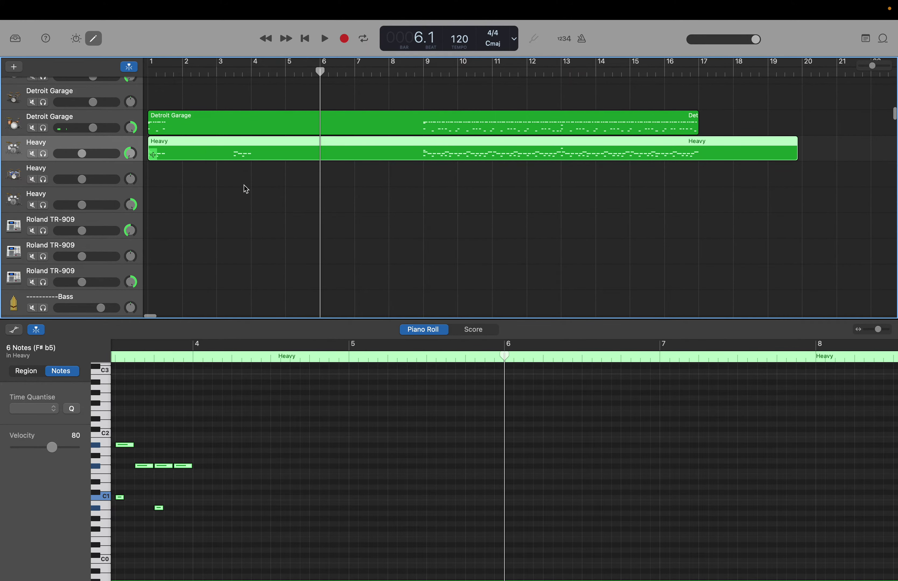
scroll(363, 466, down, 5)
scroll(363, 466, left, 10)
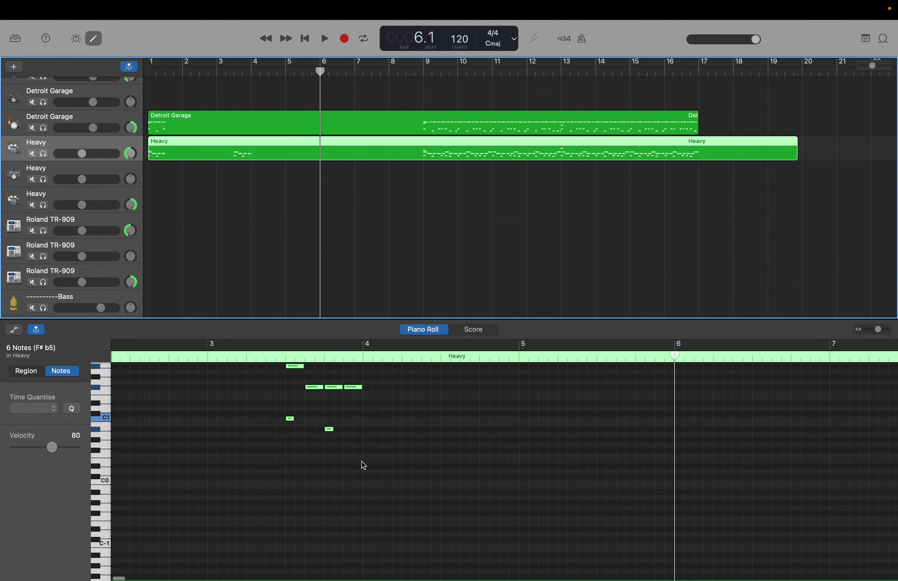
scroll(363, 465, up, 7)
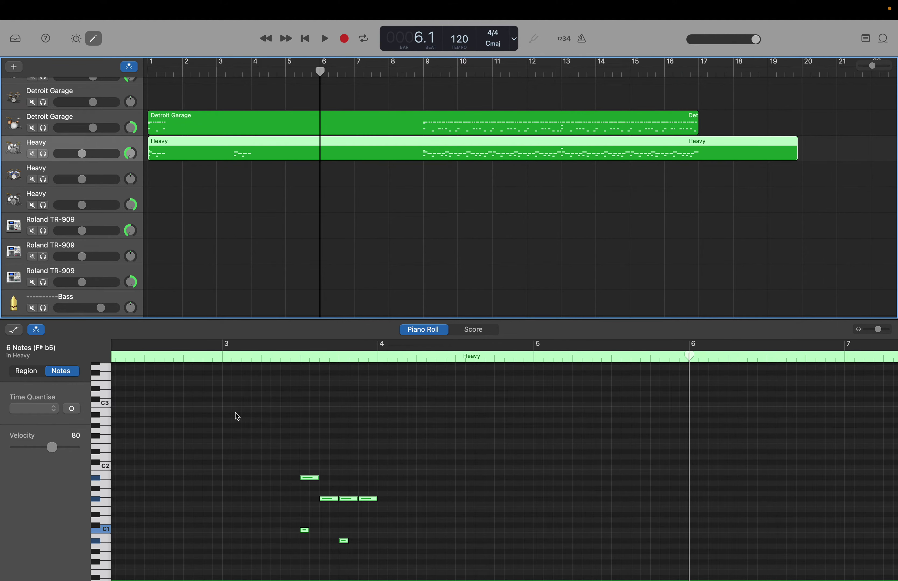
scroll(325, 431, left, 8)
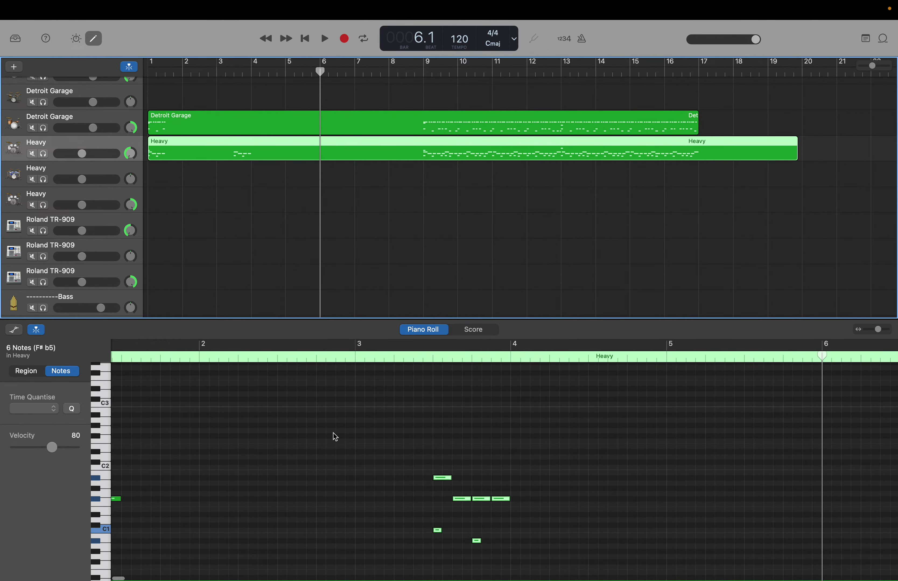
scroll(333, 433, left, 2)
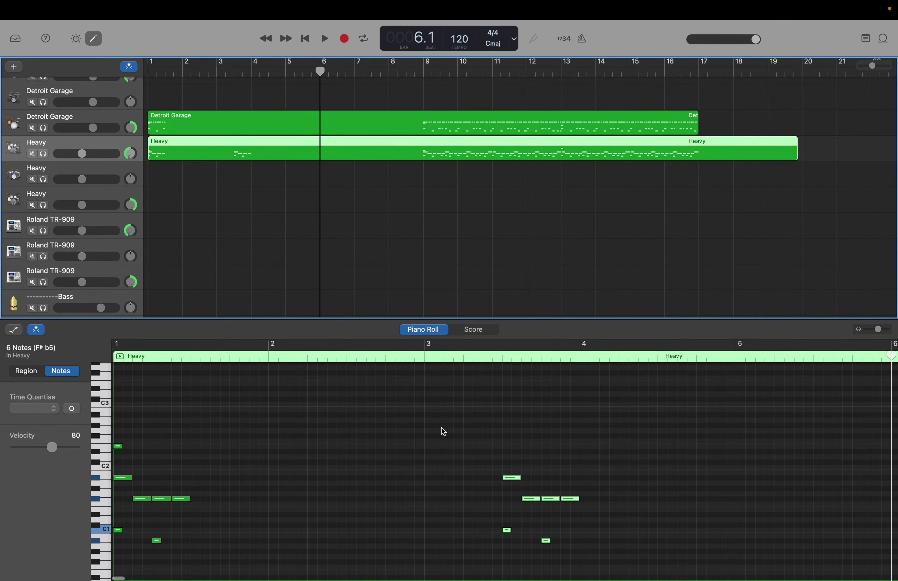
drag(447, 433, 585, 557)
key(Delete)
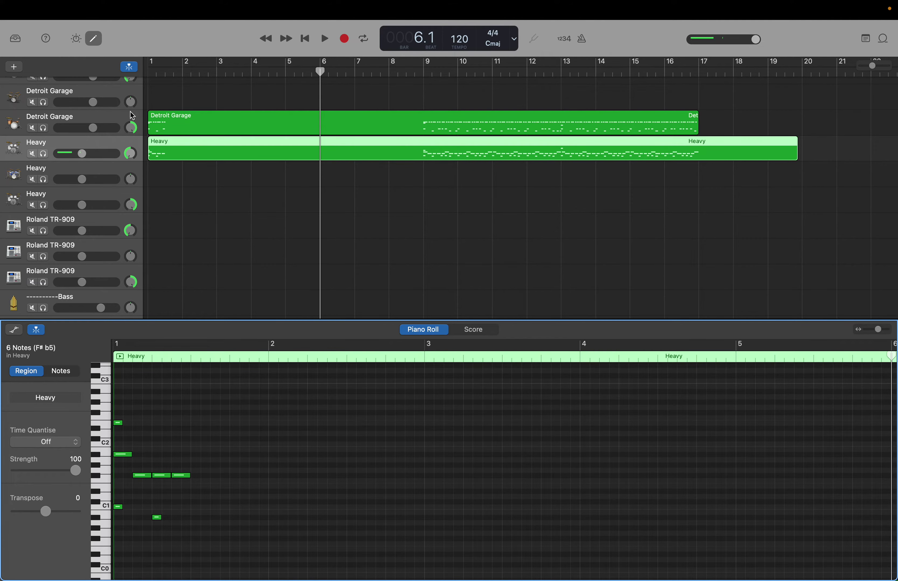
Move the playhead to bar 3 beat 3 and copy the Heavy notes from the last two beats of bar 11 there.
click(301, 86)
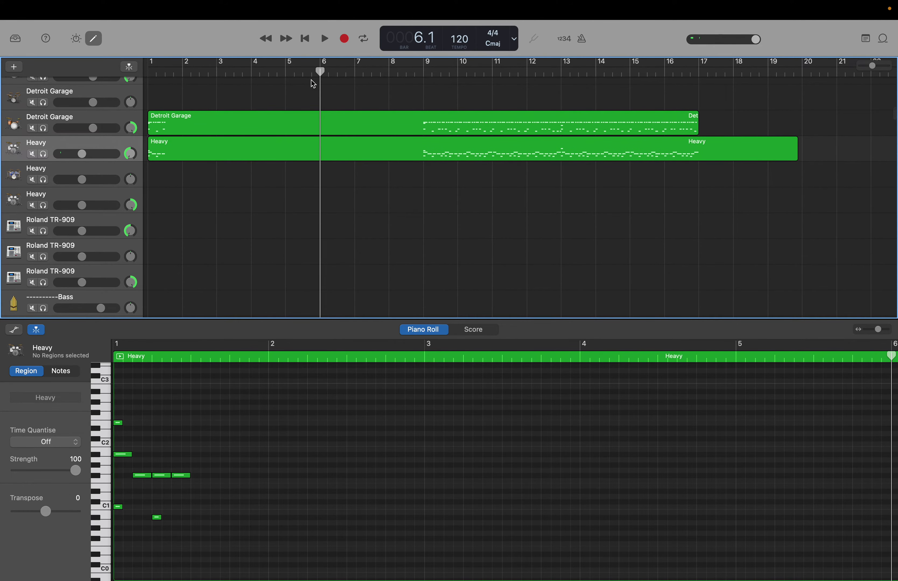
drag(317, 74, 232, 71)
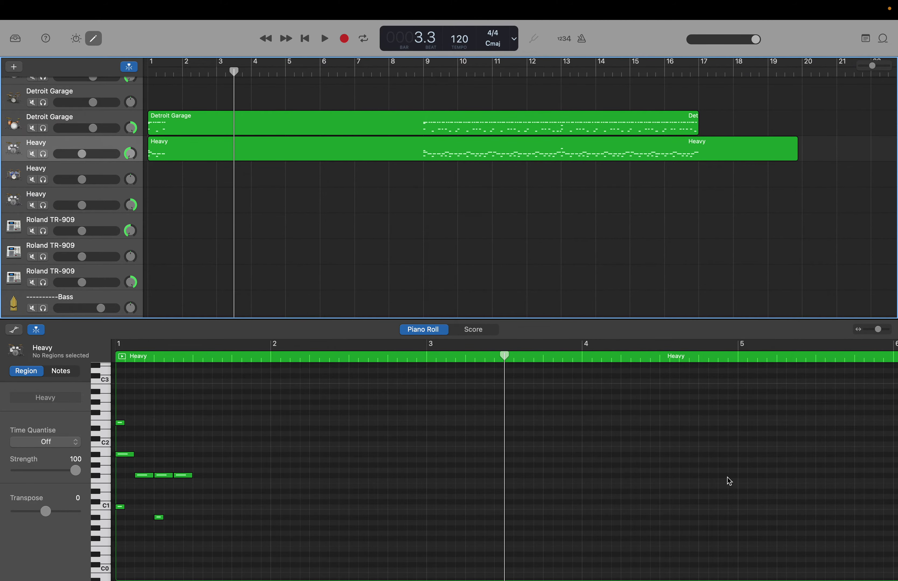
scroll(728, 481, right, 10)
scroll(729, 481, right, 15)
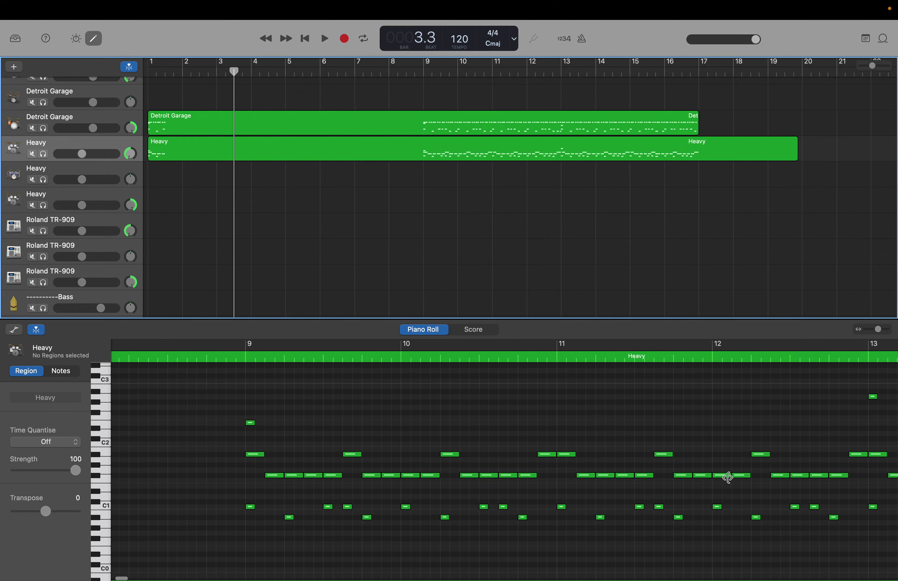
scroll(728, 478, up, 1)
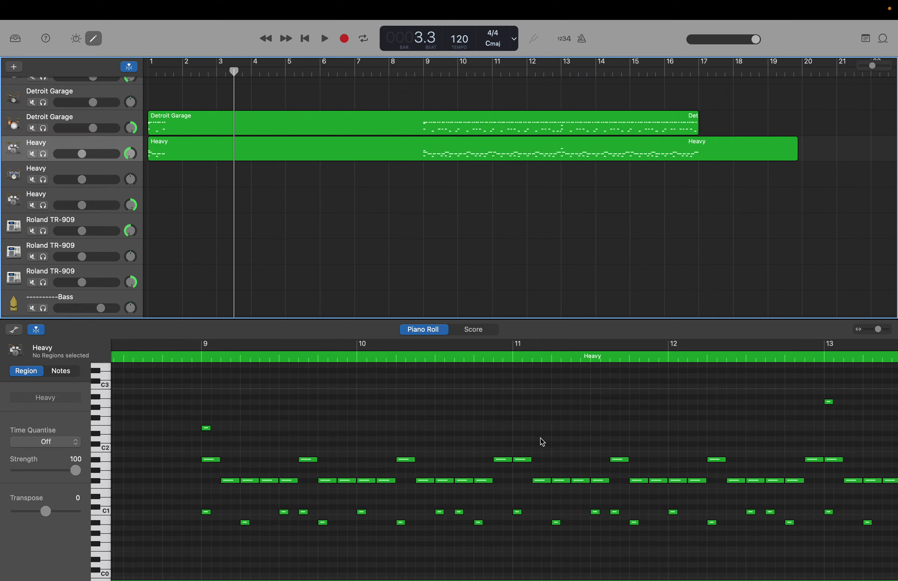
scroll(618, 439, up, 3)
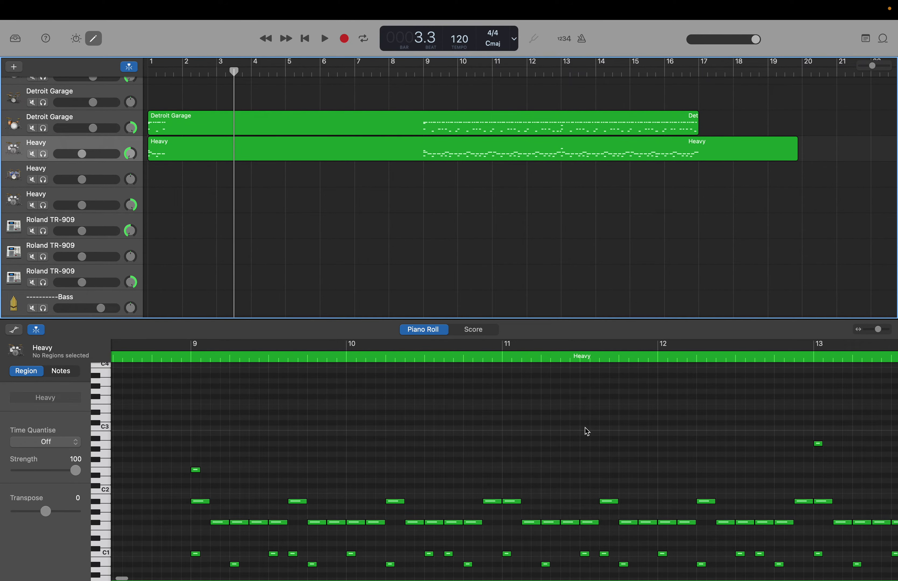
drag(583, 429, 652, 578)
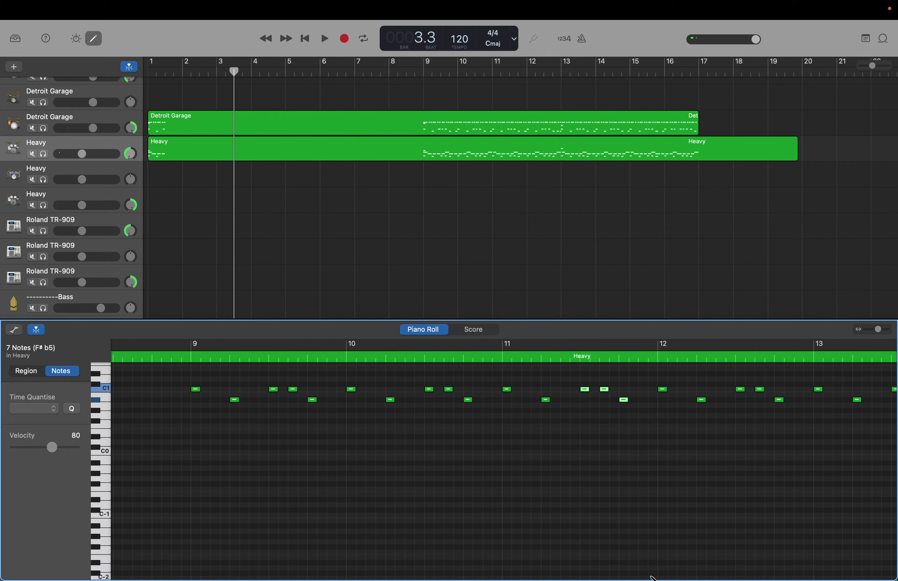
key(super+v)
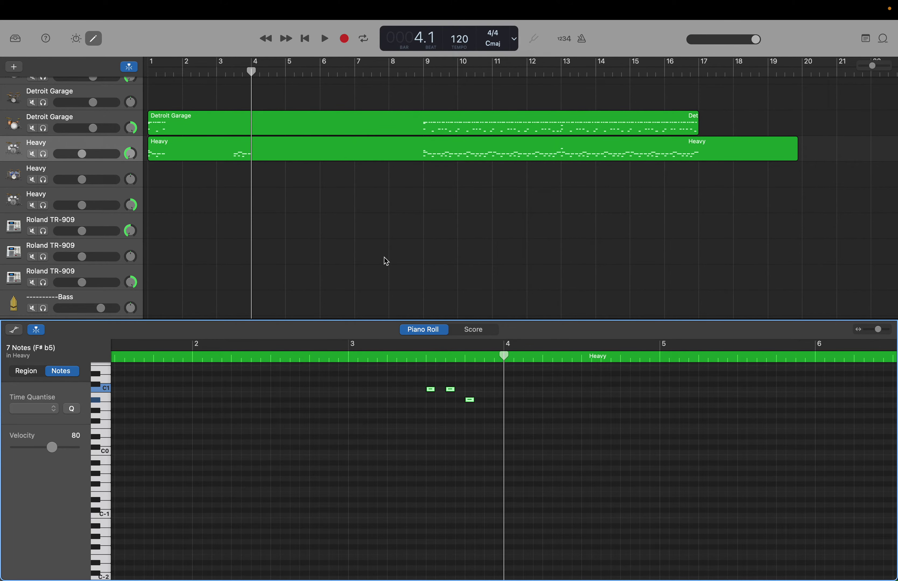
Return the playhead to bar 3 beat 3 and copy the Detroit Garage notes from the last two beats of bar 11 there.
drag(249, 71, 235, 71)
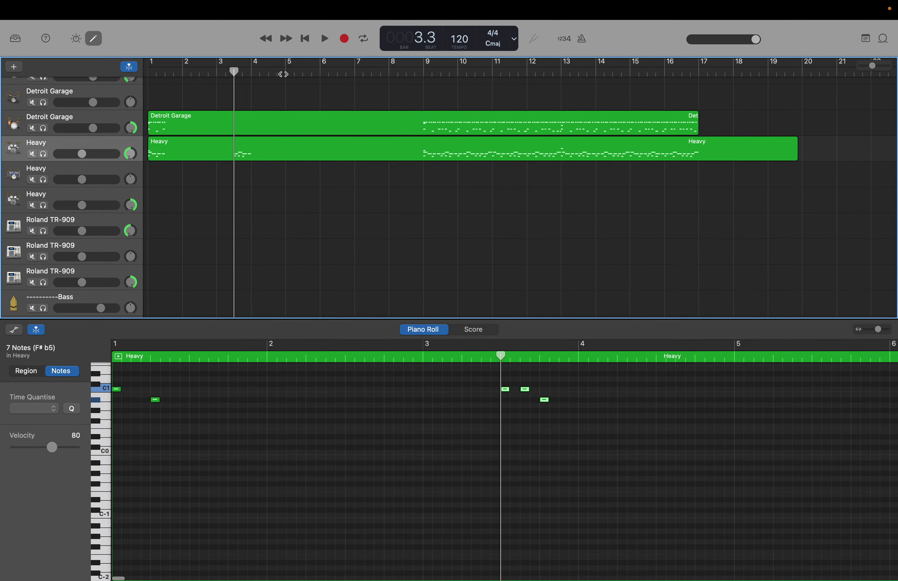
click(447, 124)
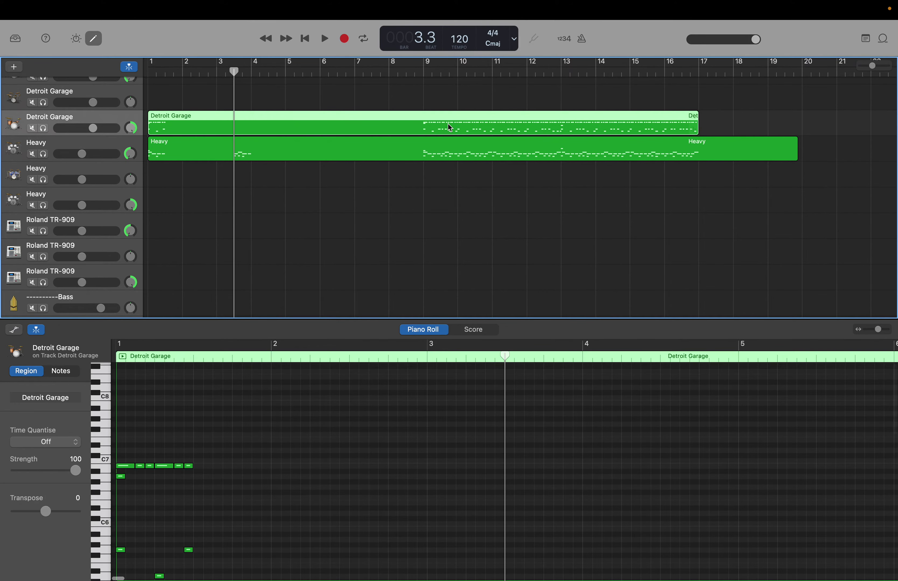
scroll(536, 414, right, 15)
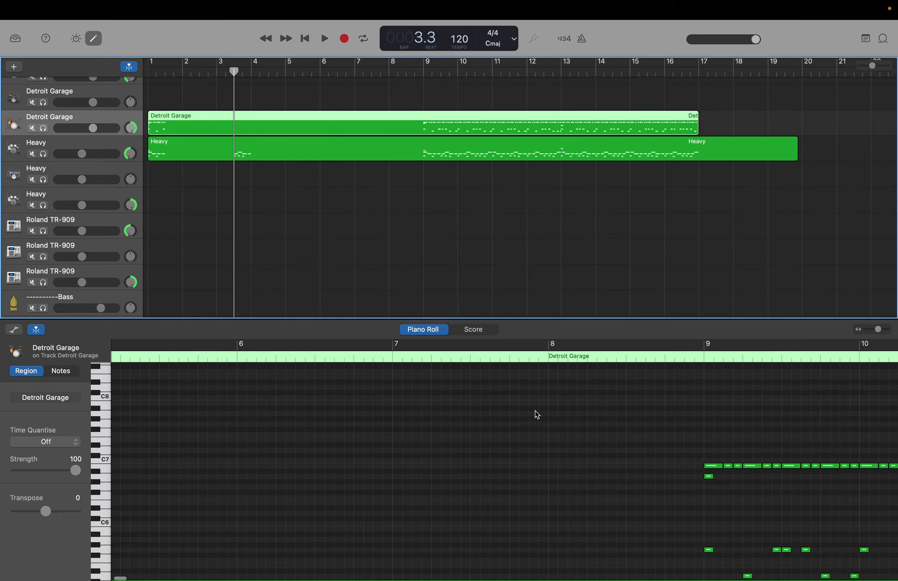
scroll(537, 415, right, 2)
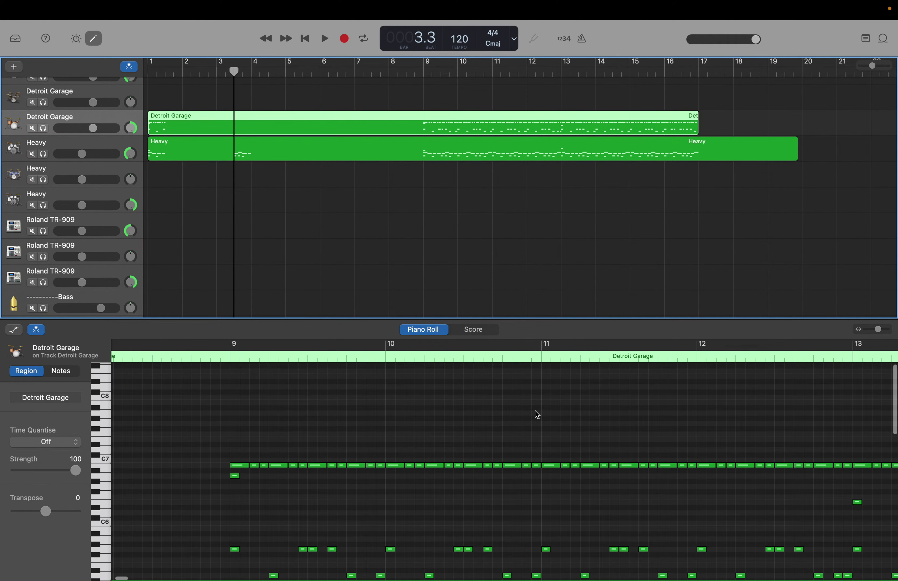
scroll(536, 414, right, 2)
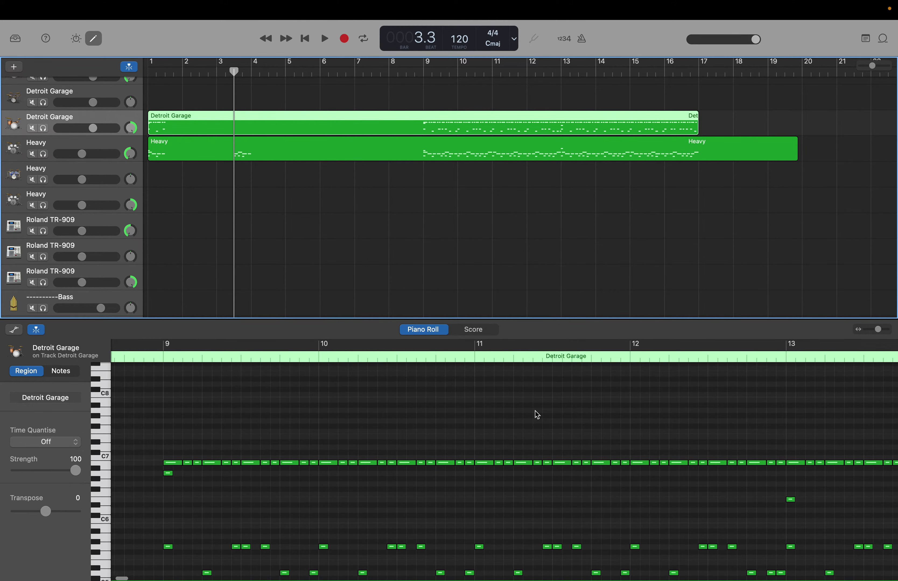
scroll(537, 415, right, 1)
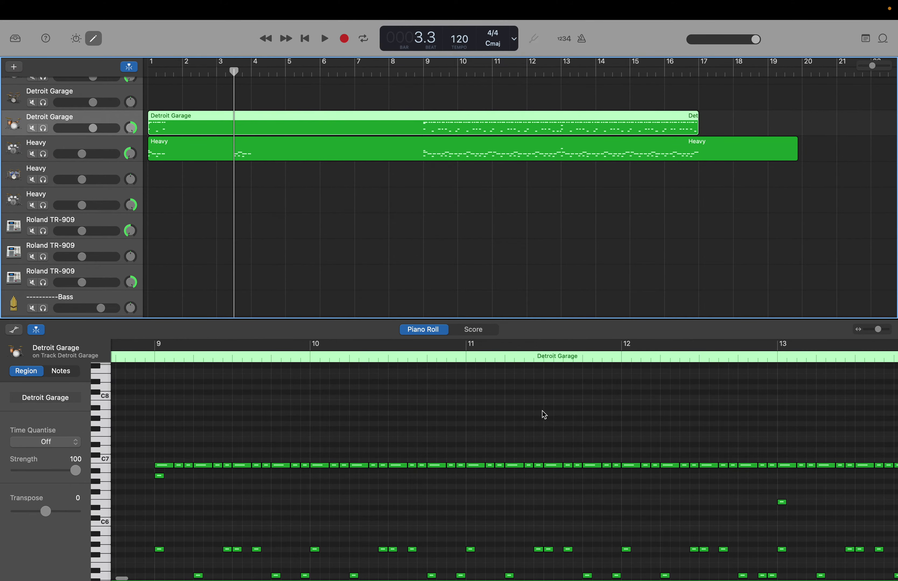
click(543, 412)
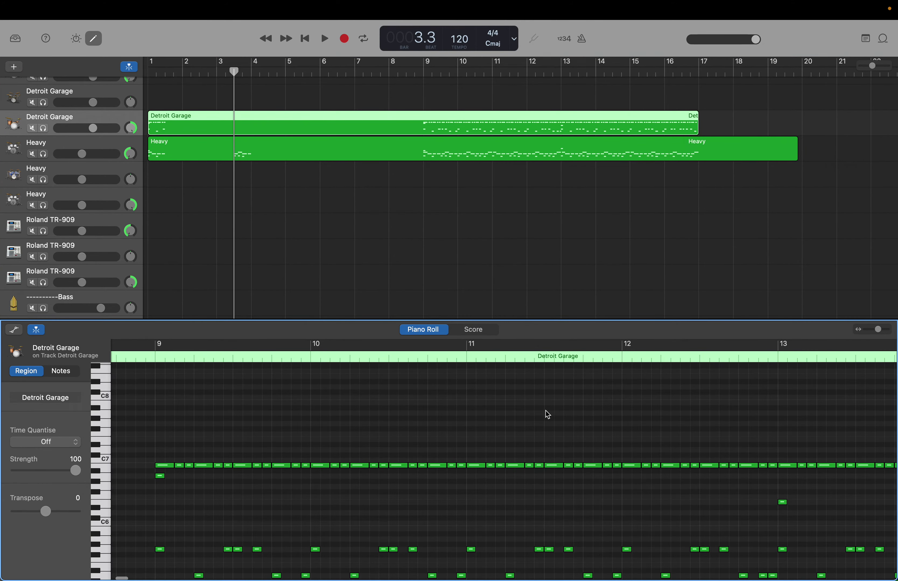
click(546, 415)
drag(547, 416, 620, 578)
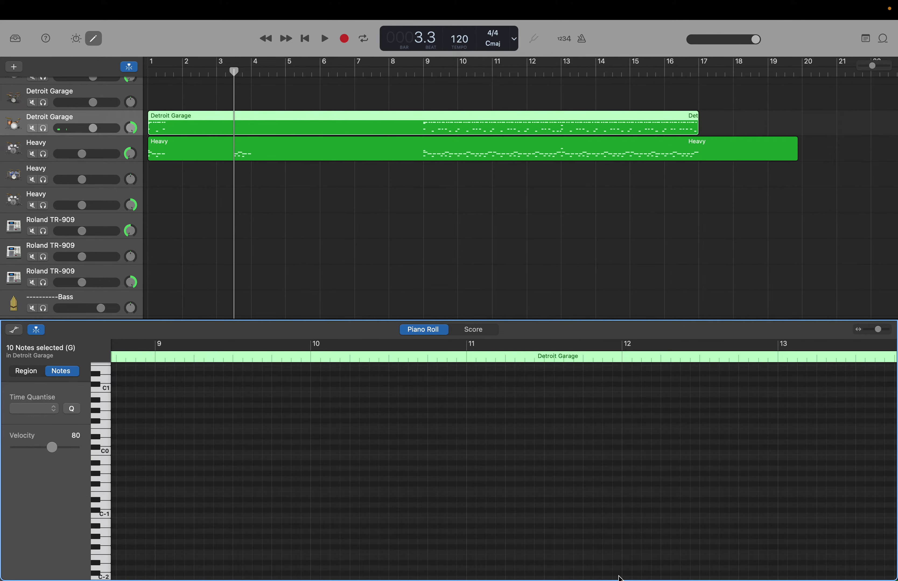
key(super+v)
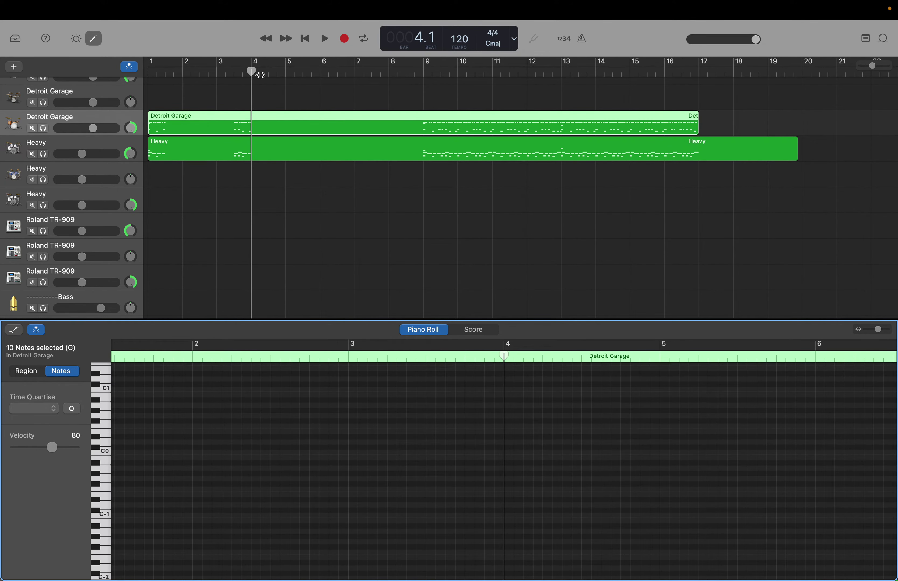
Move the playhead to bar 6 and copy the Heavy notes from the first two beats of bar 14 there.
drag(259, 75, 317, 81)
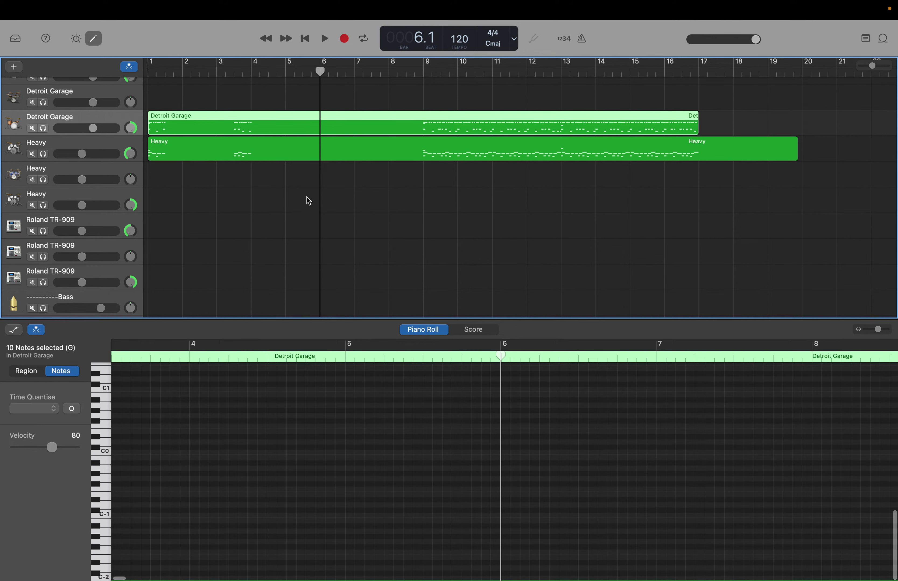
click(350, 151)
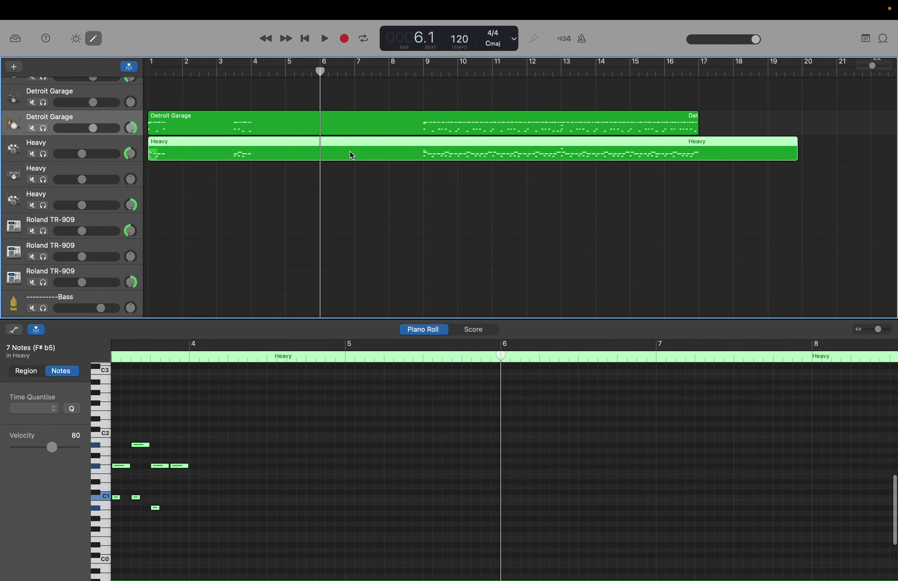
scroll(350, 151, right, 5)
scroll(350, 151, right, 3)
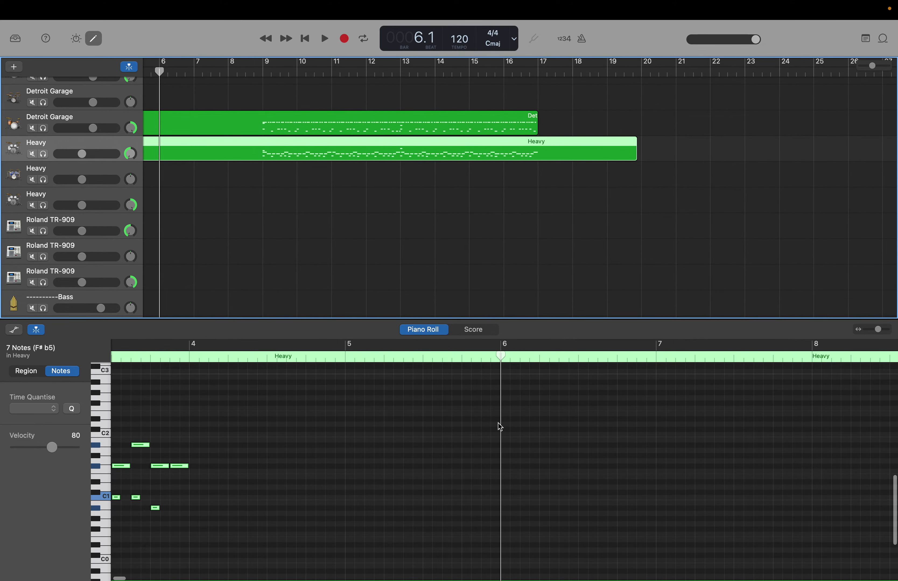
scroll(497, 423, right, 10)
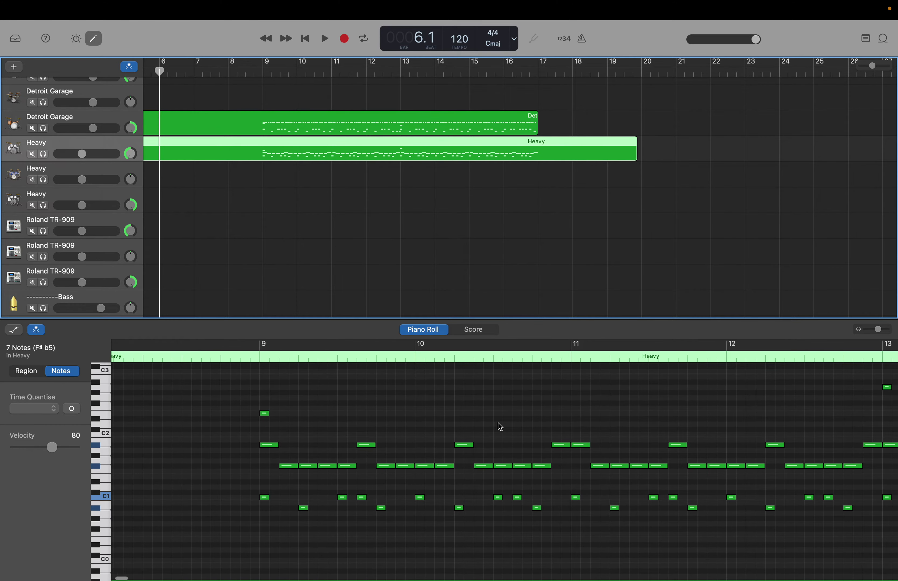
scroll(499, 426, right, 3)
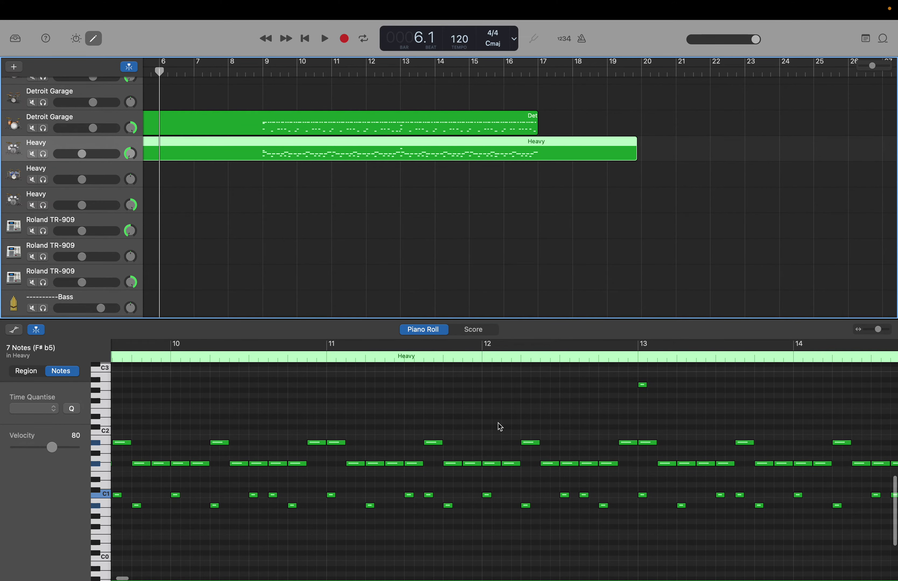
scroll(491, 423, right, 4)
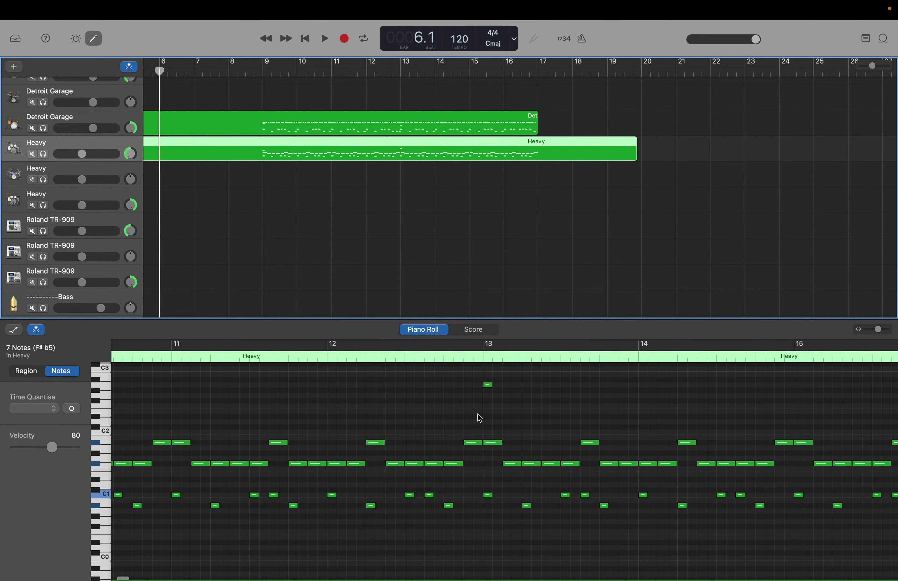
scroll(528, 422, right, 3)
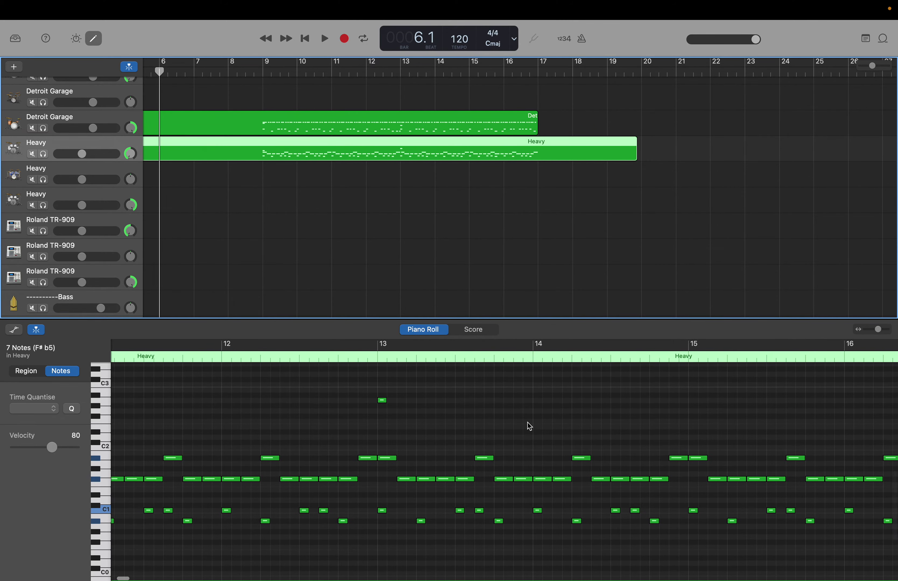
scroll(528, 426, up, 3)
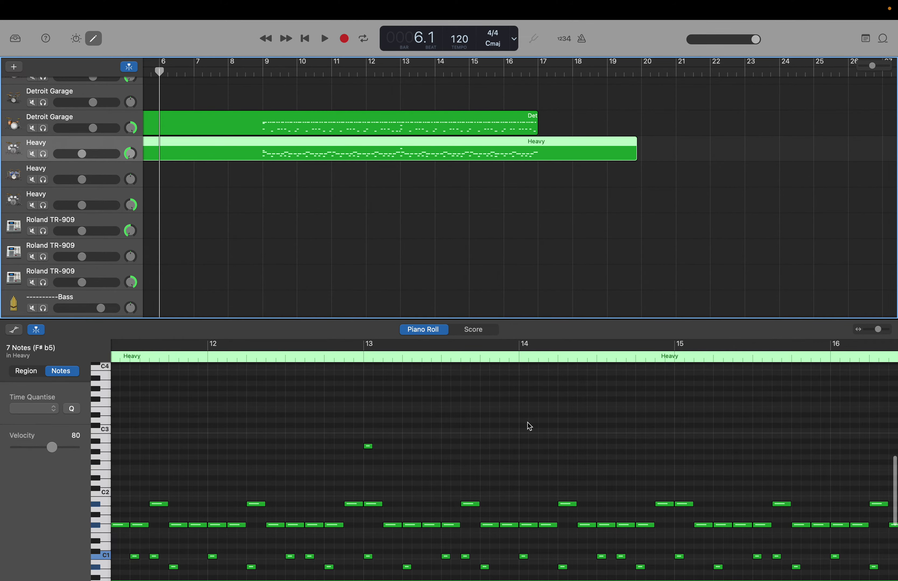
scroll(528, 422, down, 2)
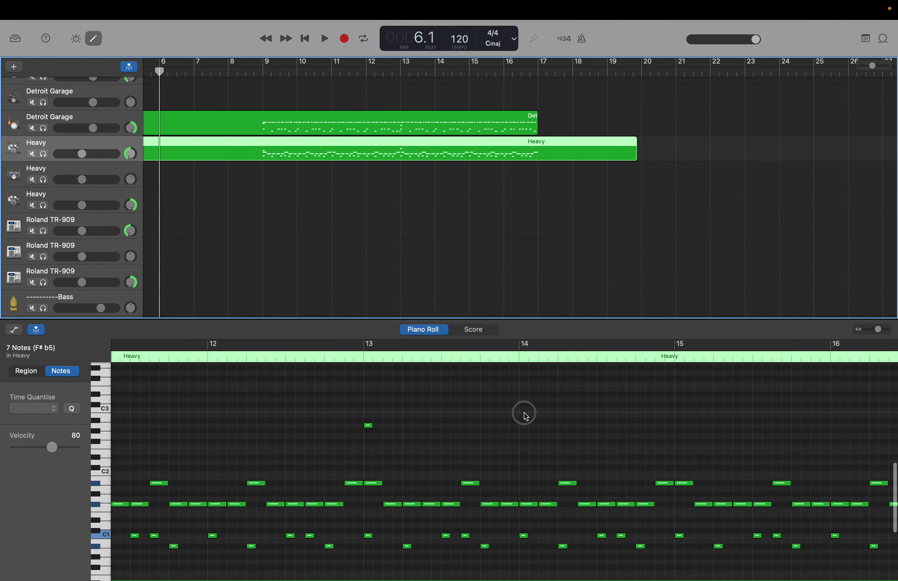
drag(525, 415, 592, 561)
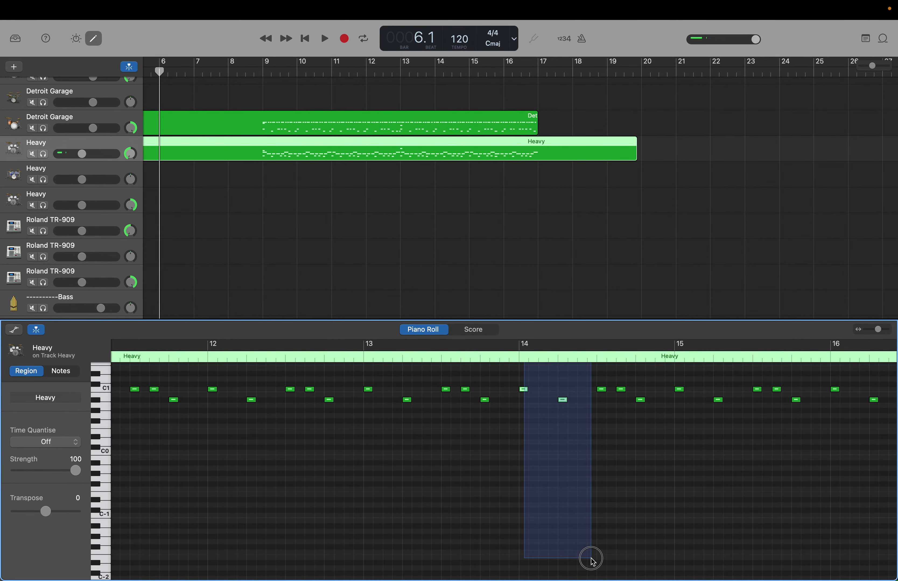
drag(593, 562, 593, 562)
scroll(593, 562, up, 5)
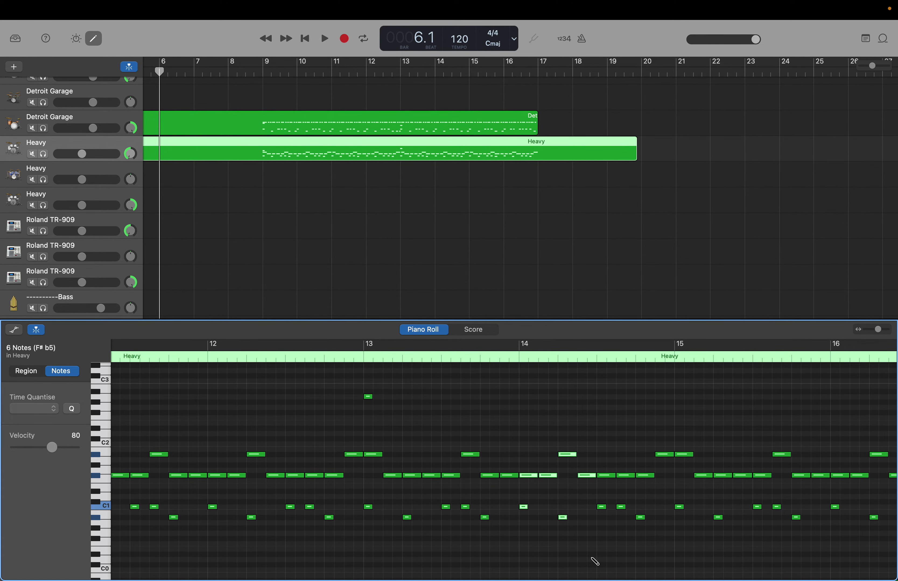
key(space)
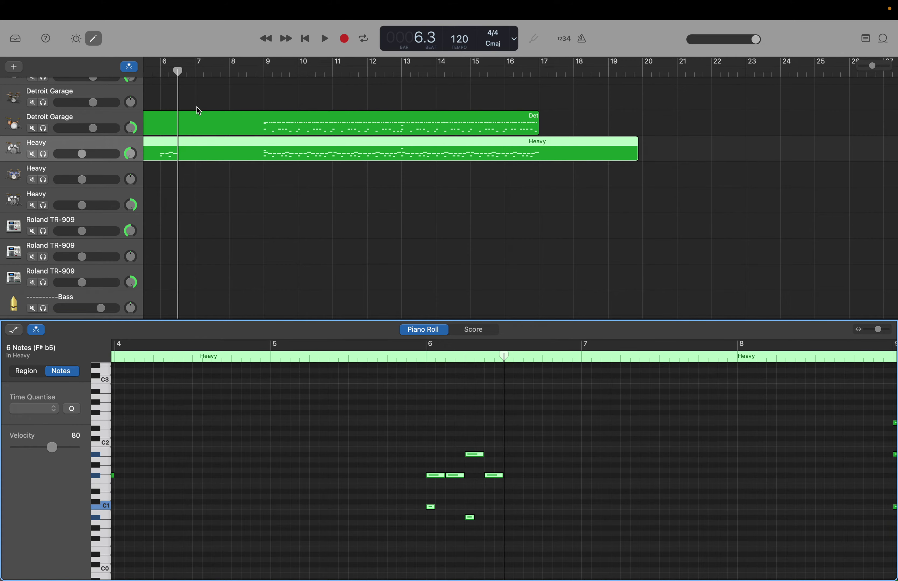
Return the playhead to bar 6 and copy the Detroit Garage notes from the first two beats of bar 14 there.
drag(179, 71, 163, 72)
click(184, 123)
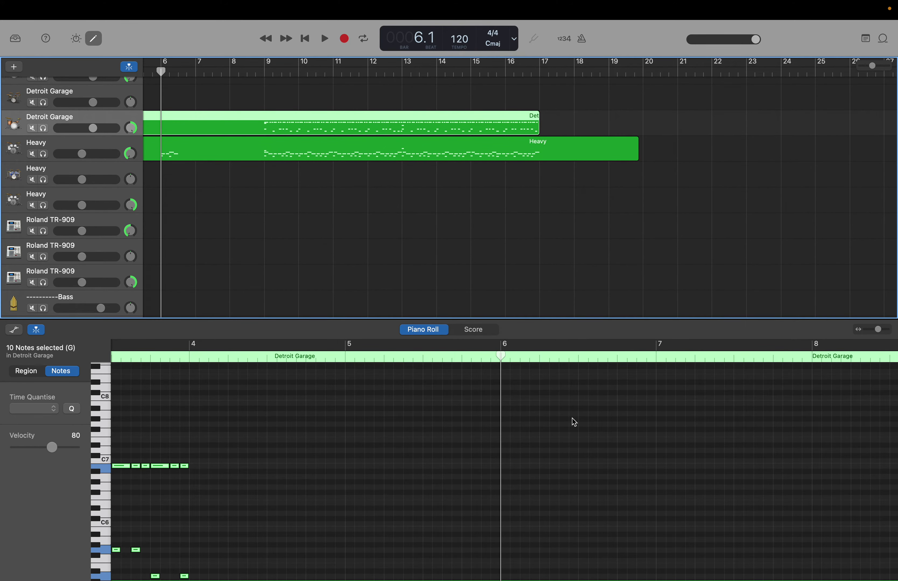
scroll(574, 422, right, 15)
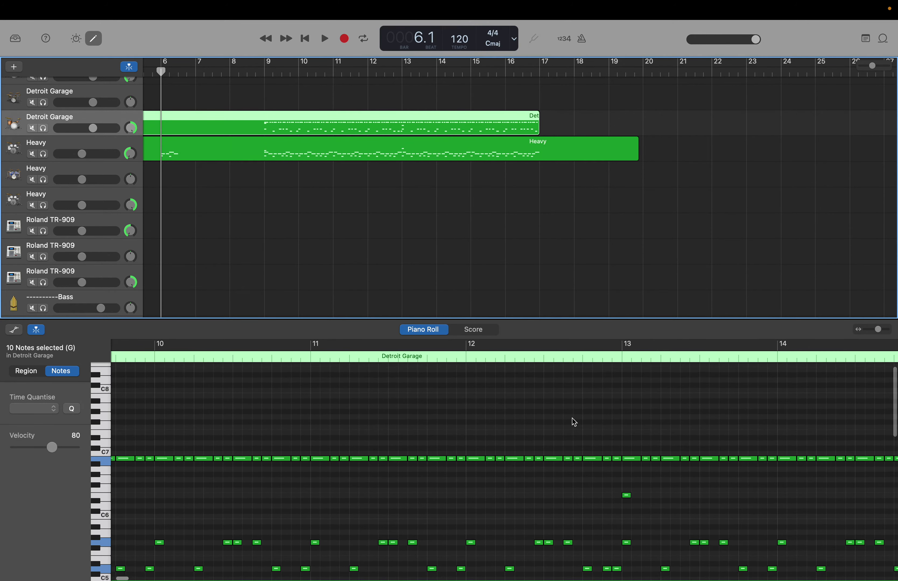
scroll(574, 422, right, 5)
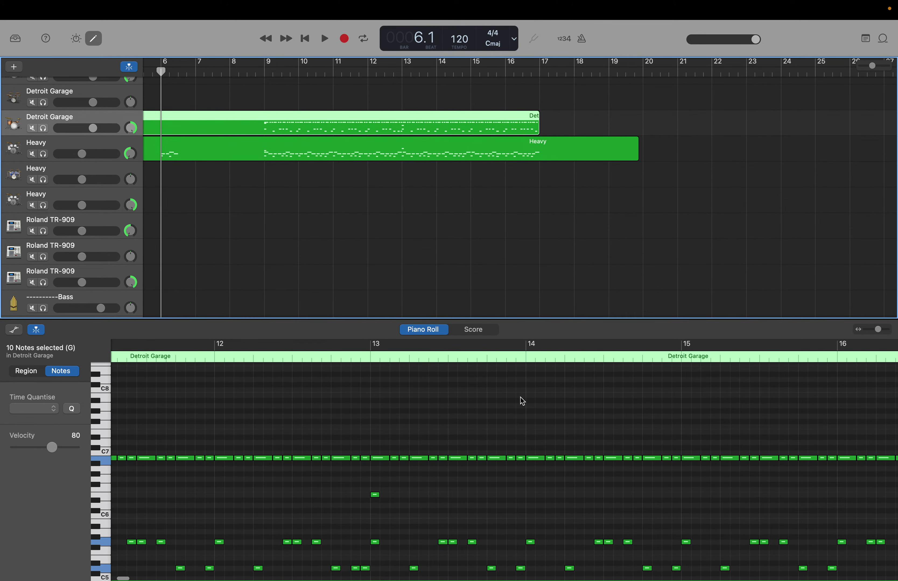
scroll(523, 401, right, 3)
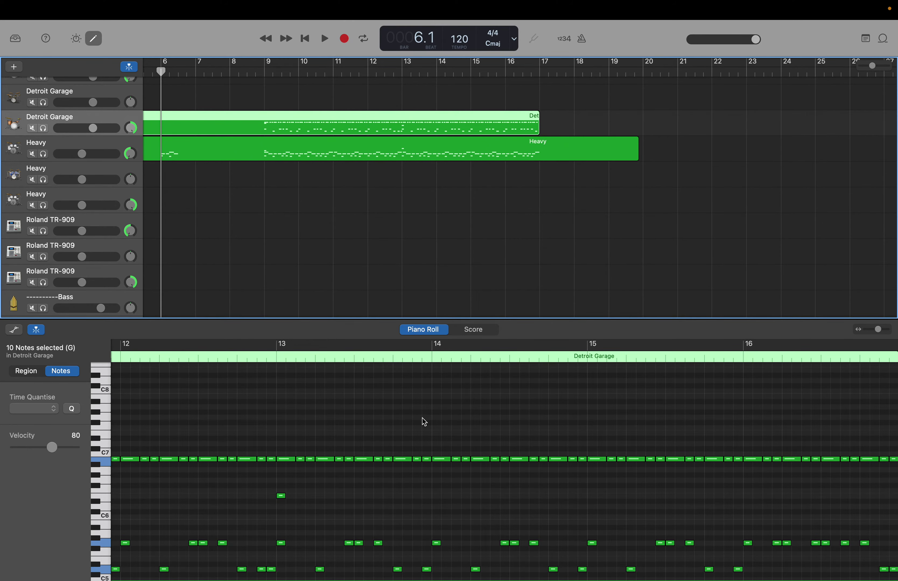
drag(436, 427, 437, 510)
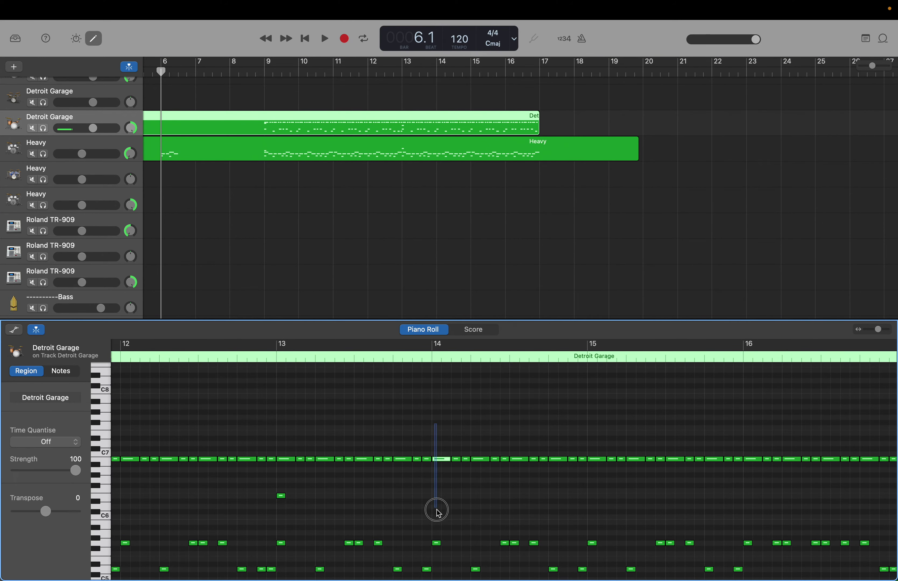
drag(437, 551, 508, 558)
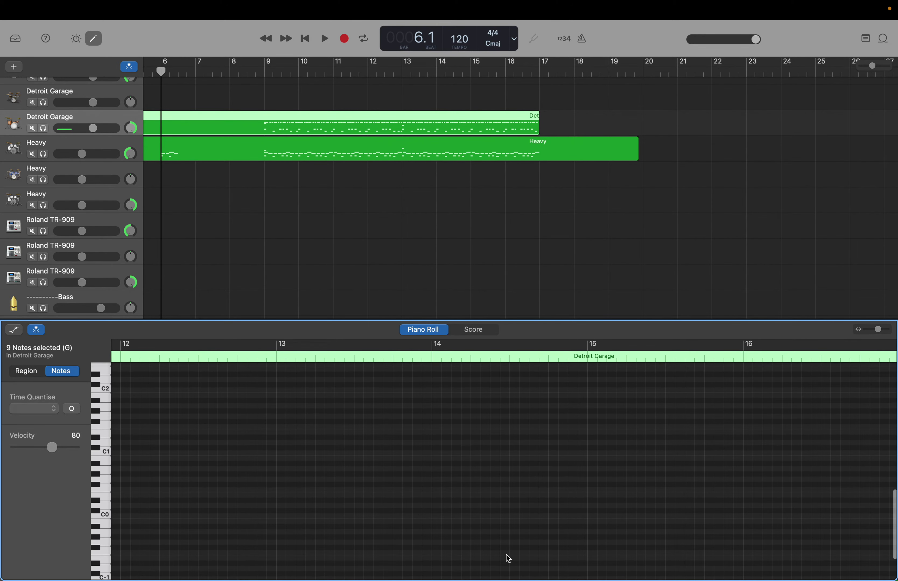
key(space)
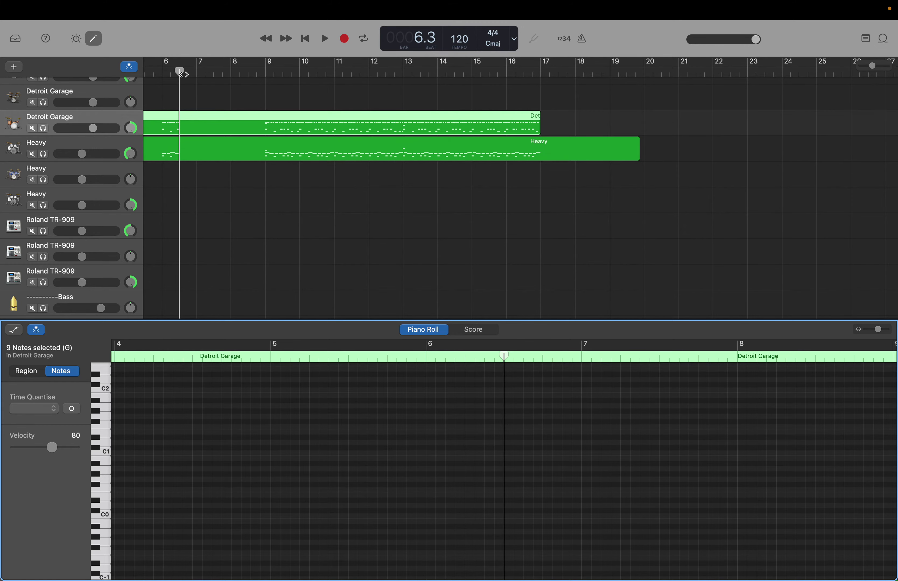
Move the playhead to bar 8 beat 3 and copy the Detroit Garage notes from the last two beats of bar 16 there.
drag(183, 74, 248, 86)
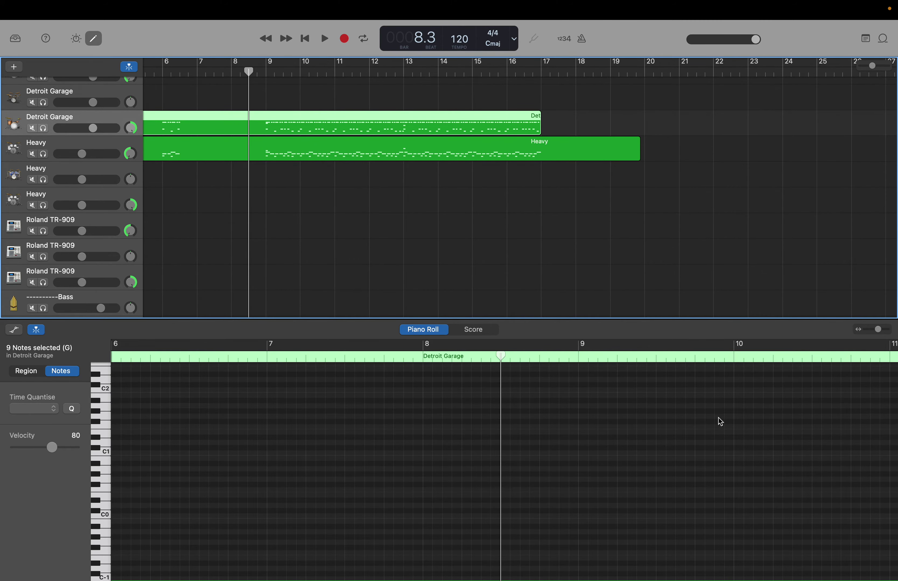
scroll(720, 421, right, 10)
scroll(725, 430, left, 8)
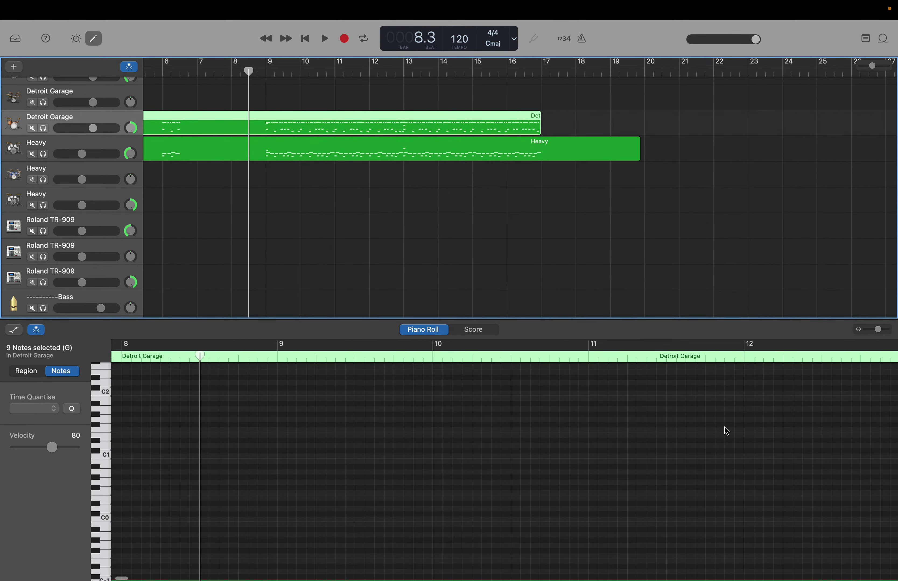
scroll(726, 431, right, 5)
scroll(724, 427, right, 2)
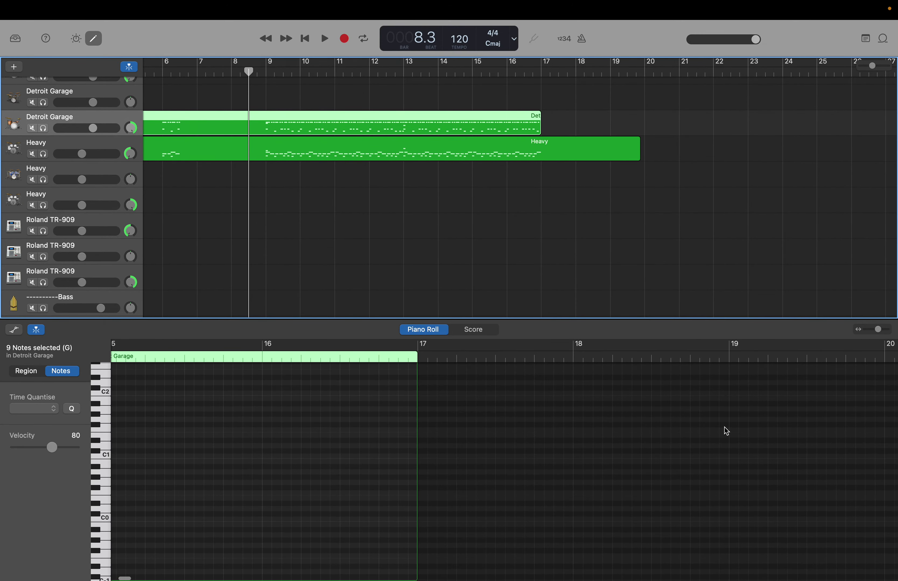
scroll(724, 426, left, 7)
scroll(726, 429, left, 5)
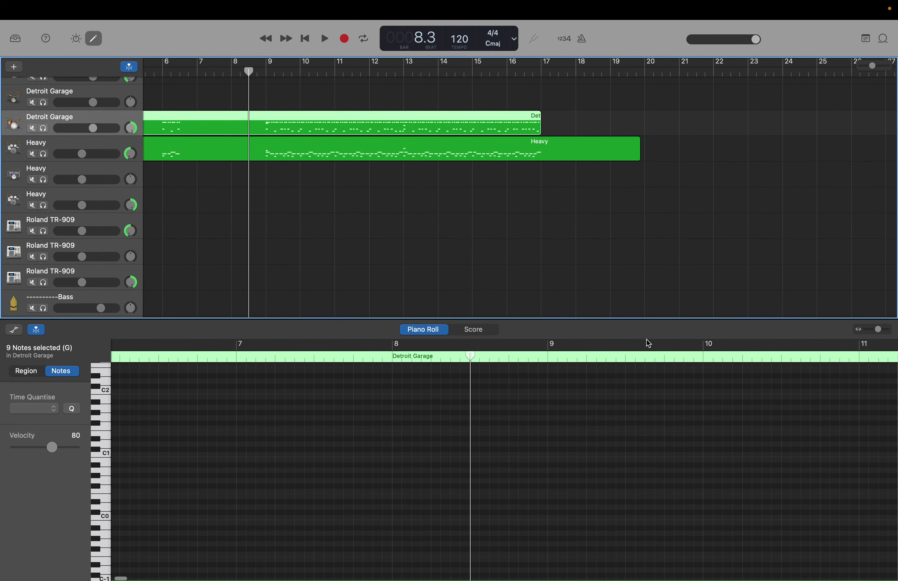
scroll(558, 475, left, 7)
scroll(558, 475, up, 2)
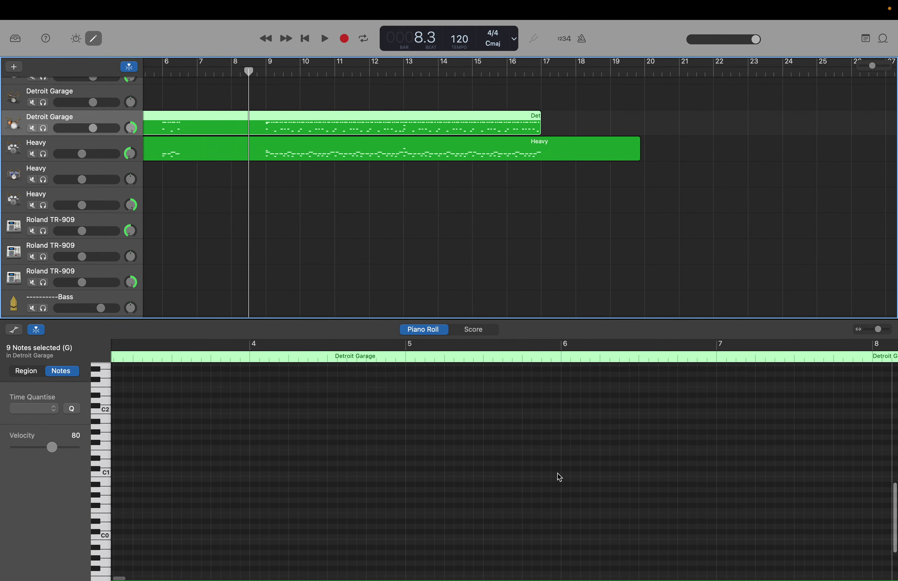
scroll(558, 475, up, 15)
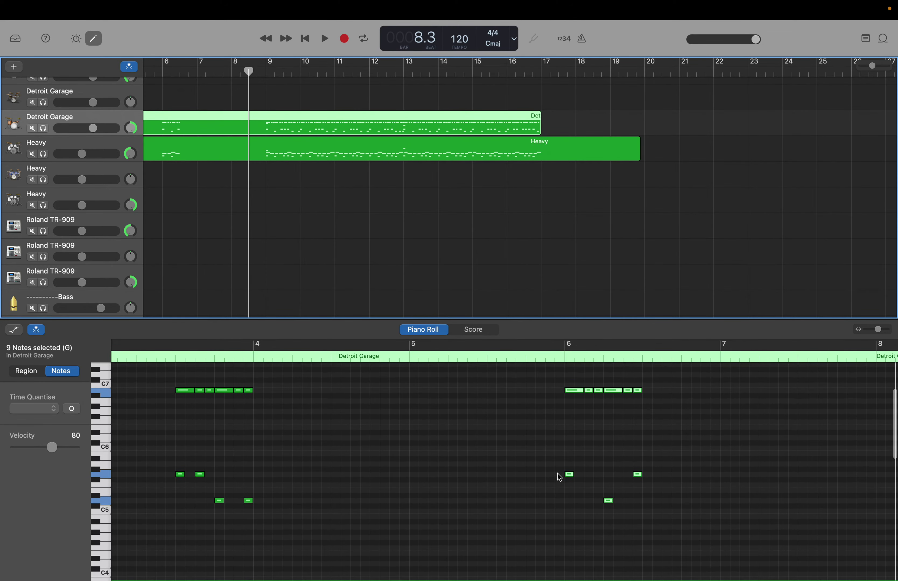
scroll(558, 474, right, 15)
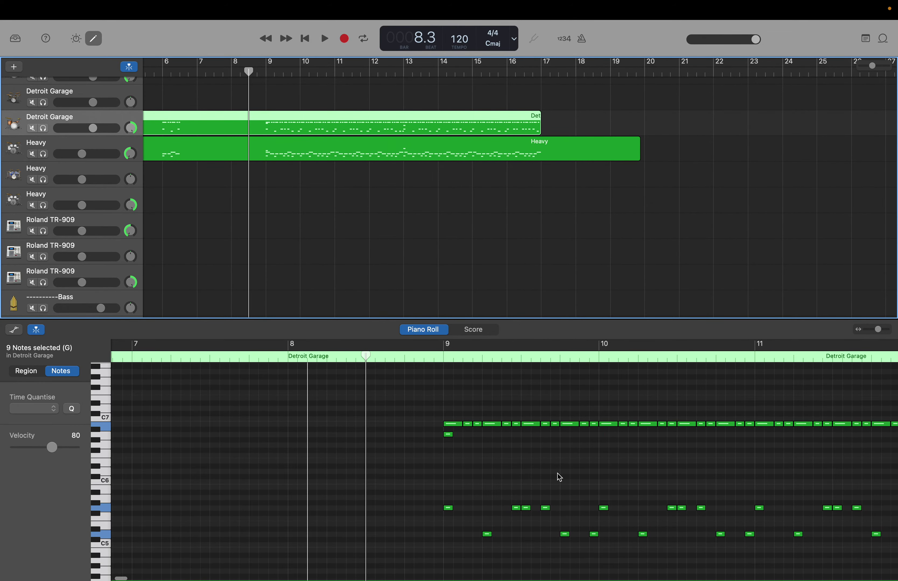
scroll(559, 477, right, 15)
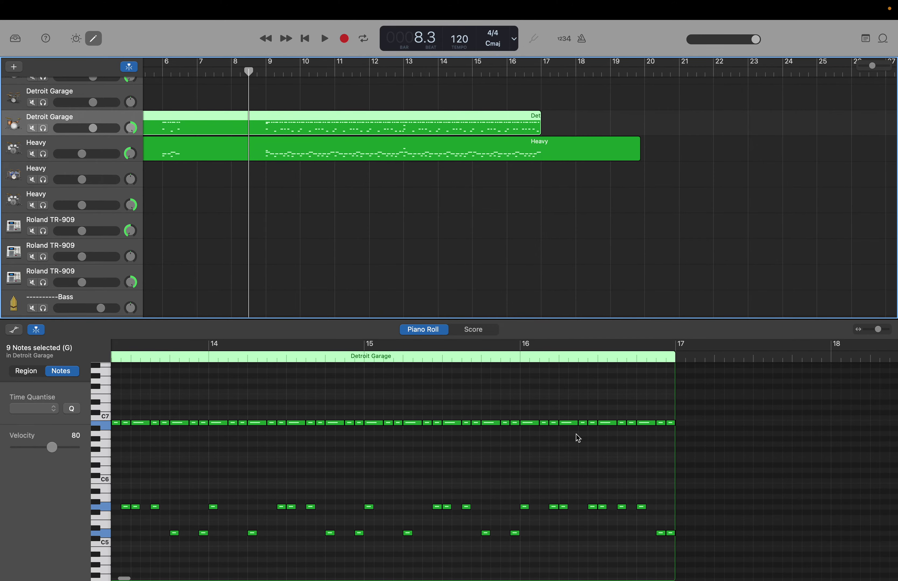
drag(602, 394, 669, 565)
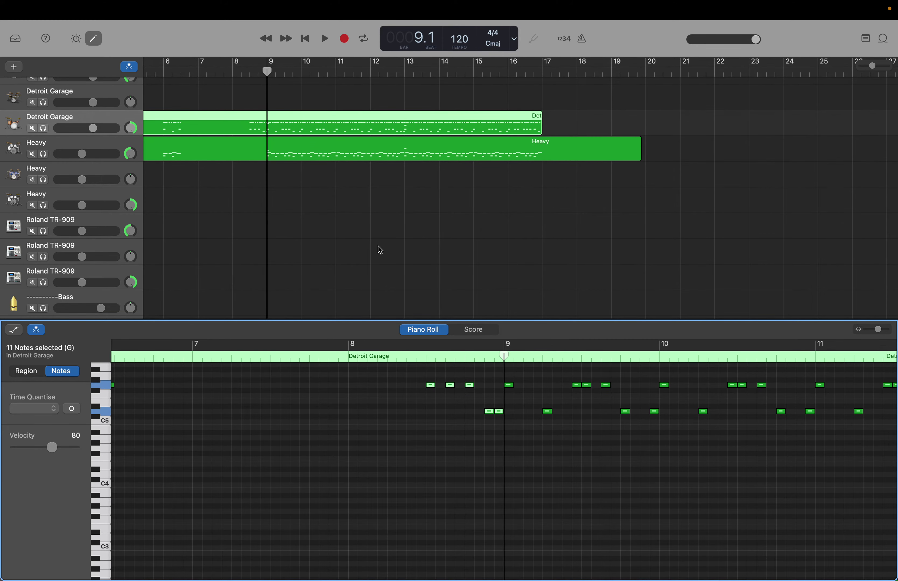
Return the playhead to bar 8 beat 3 and copy the Heavy notes from the last two beats of bar 16 there.
click(249, 151)
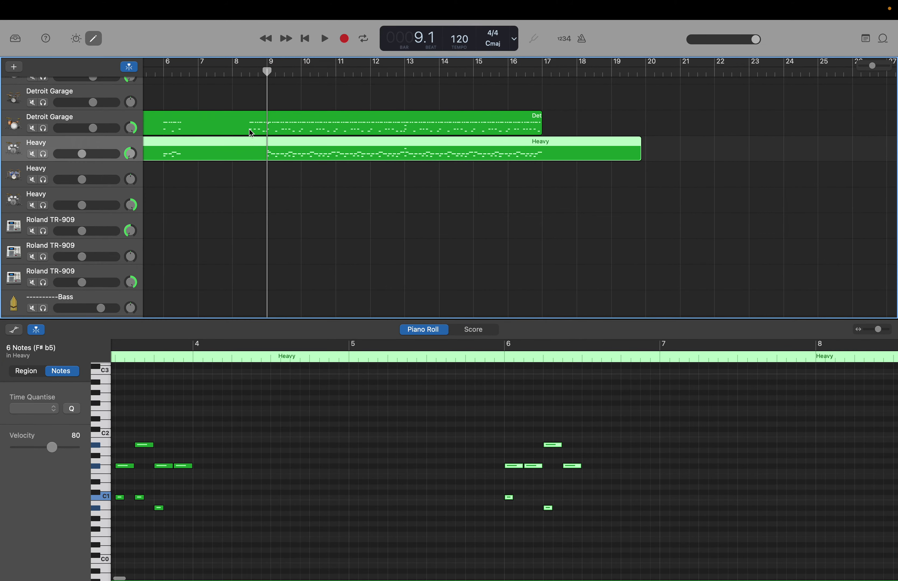
click(262, 73)
drag(261, 73, 250, 72)
scroll(701, 544, right, 15)
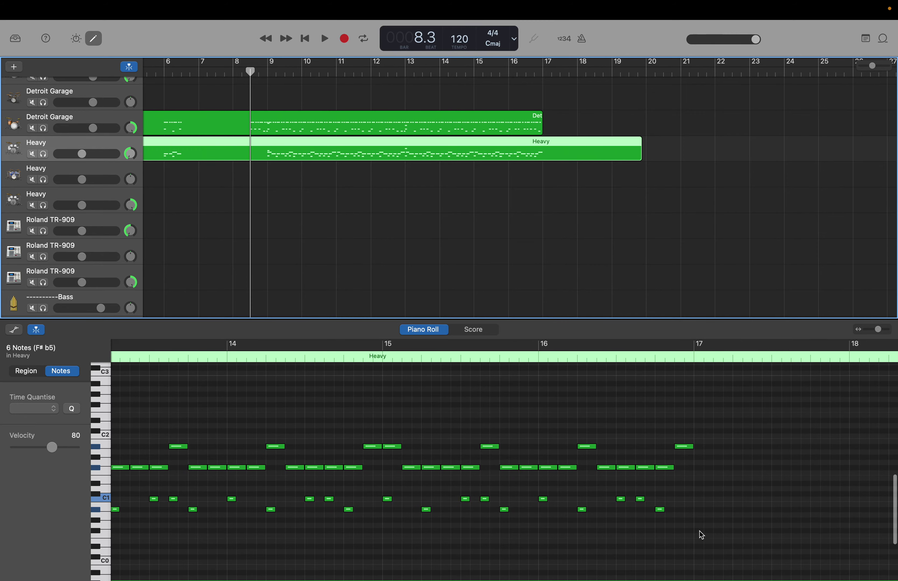
scroll(701, 536, up, 5)
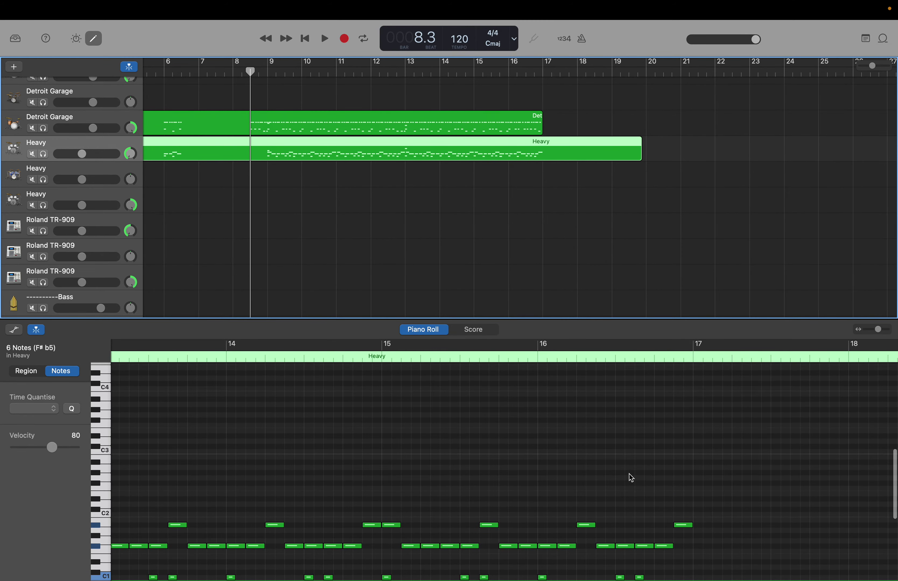
drag(621, 474, 692, 571)
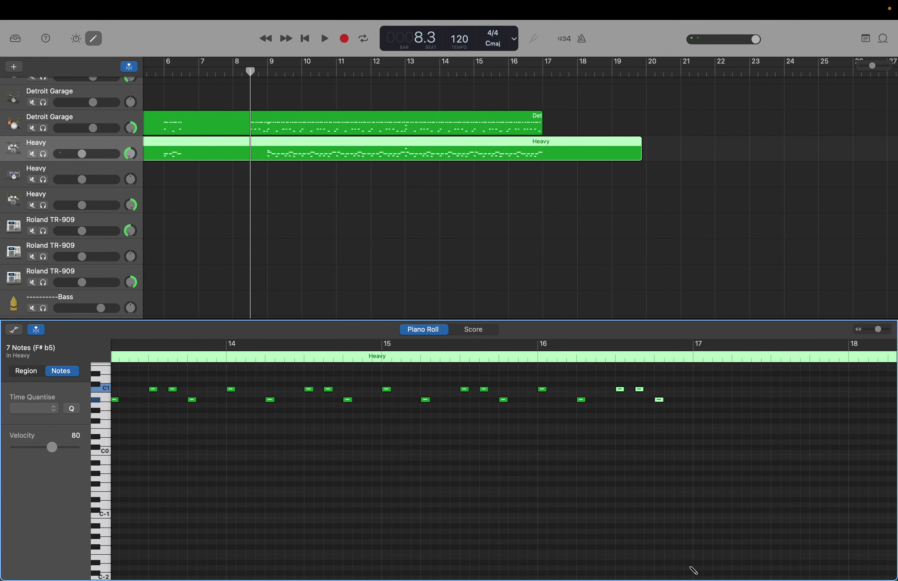
key(period)
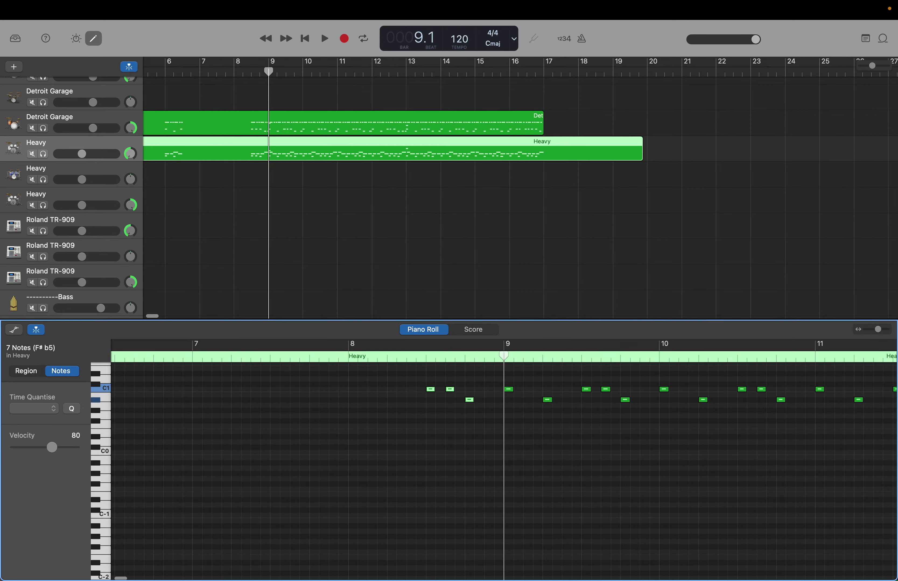
Play the arrangement from bar 1 with the Steinway Grand Piano for Duet track in view.
key(Return)
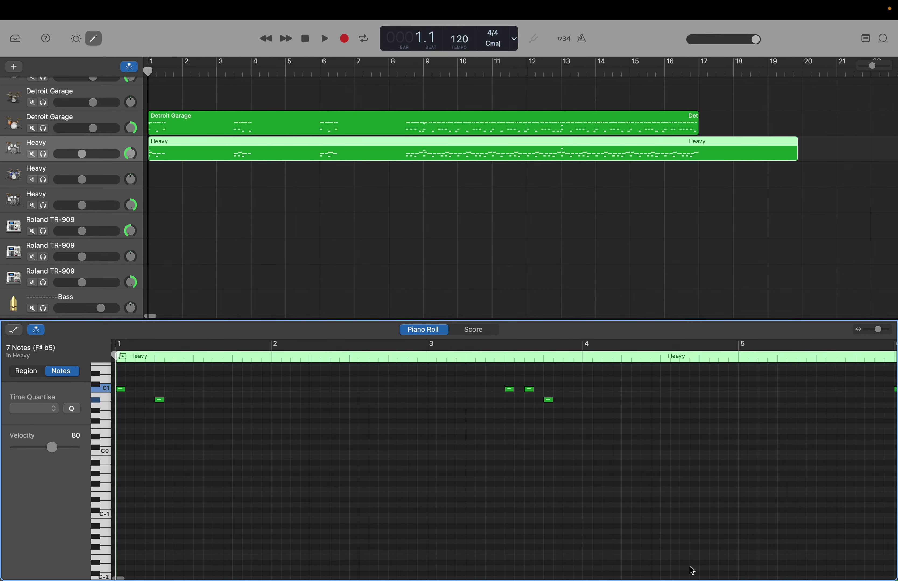
scroll(560, 248, up, 20)
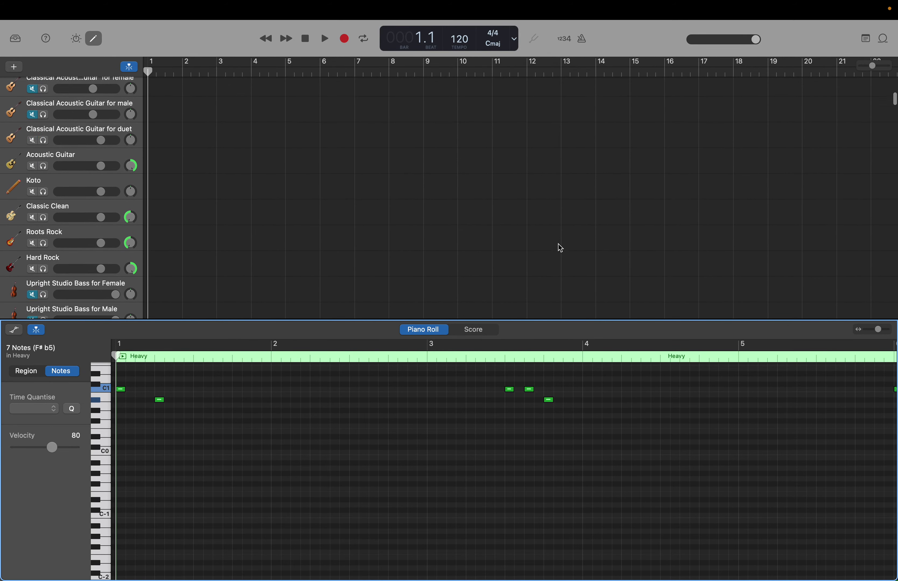
scroll(560, 248, down, 6)
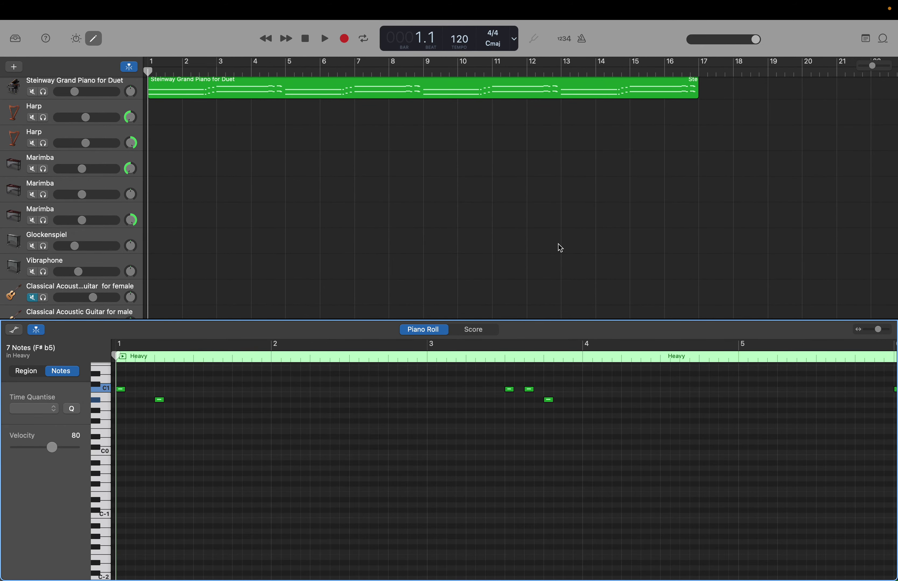
key(space)
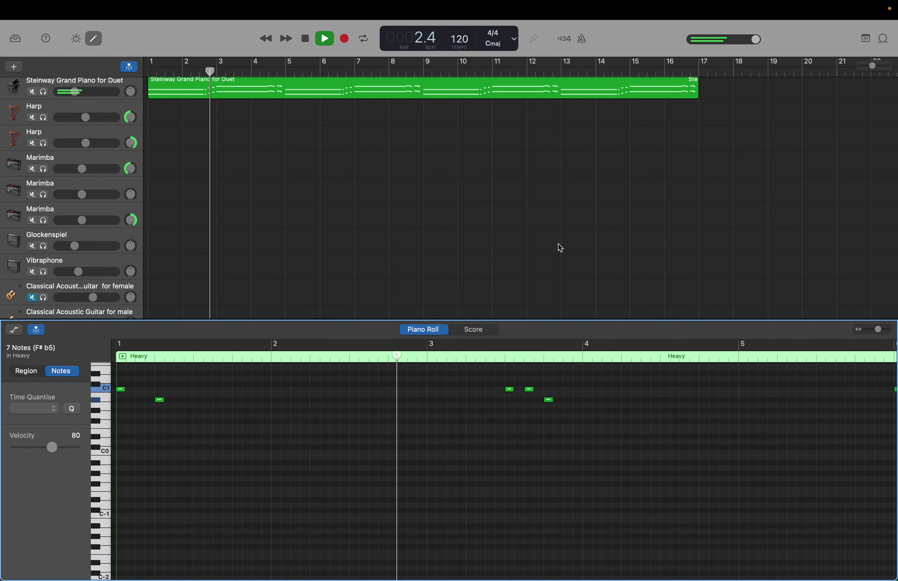
Set the project tempo to 60 and restart playback from bar 1.
double_click(463, 42)
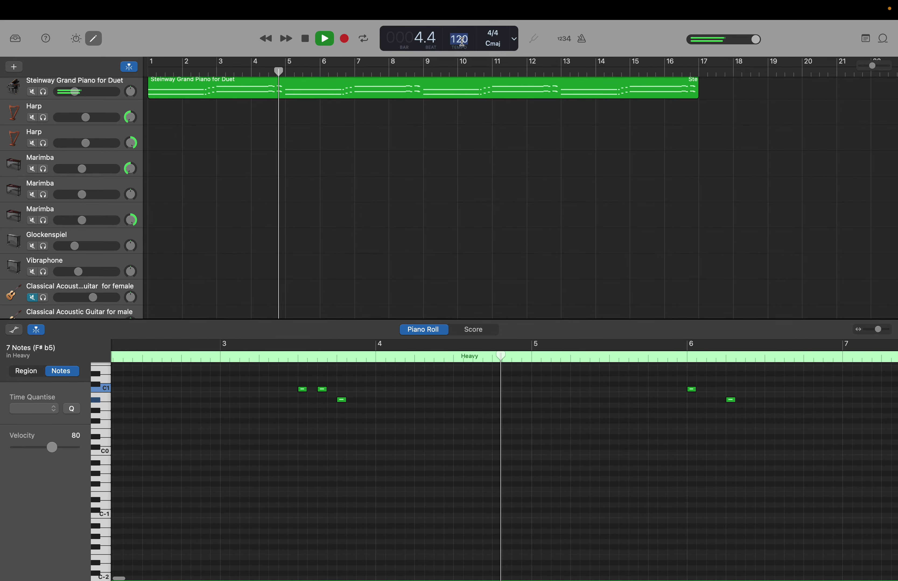
text(60)
key(Return)
key(space)
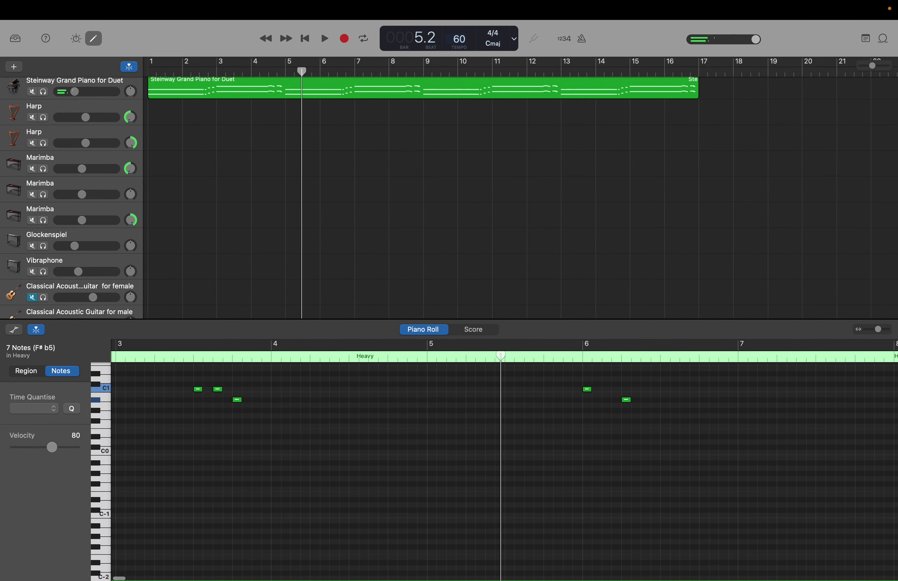
key(Return)
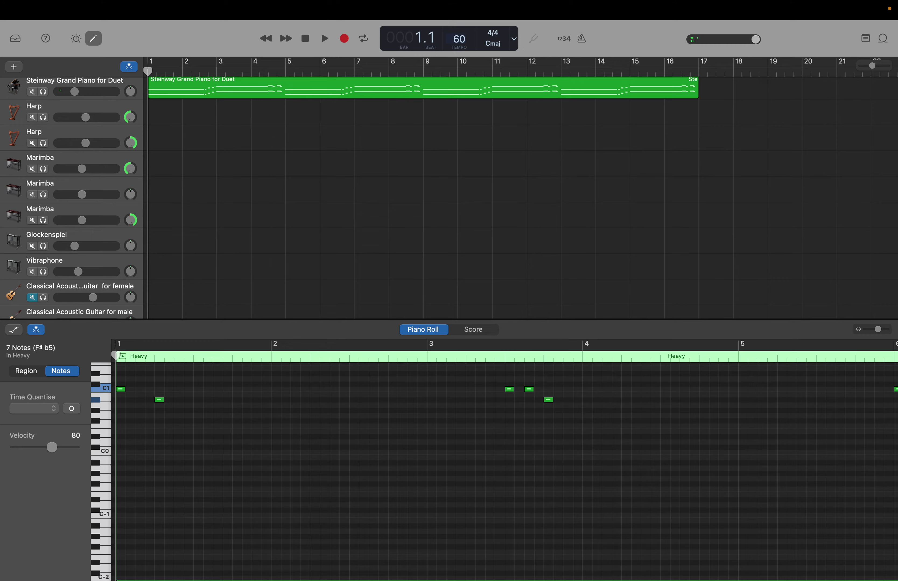
key(space)
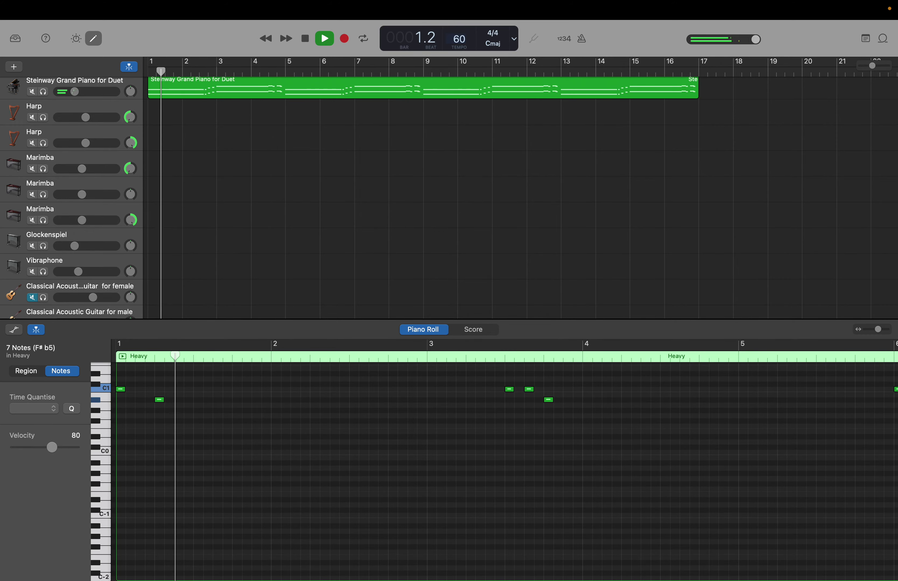
Set the project tempo to 90 and play the arrangement from bar 1 past the end of bar 16.
mouse_move(497, 4)
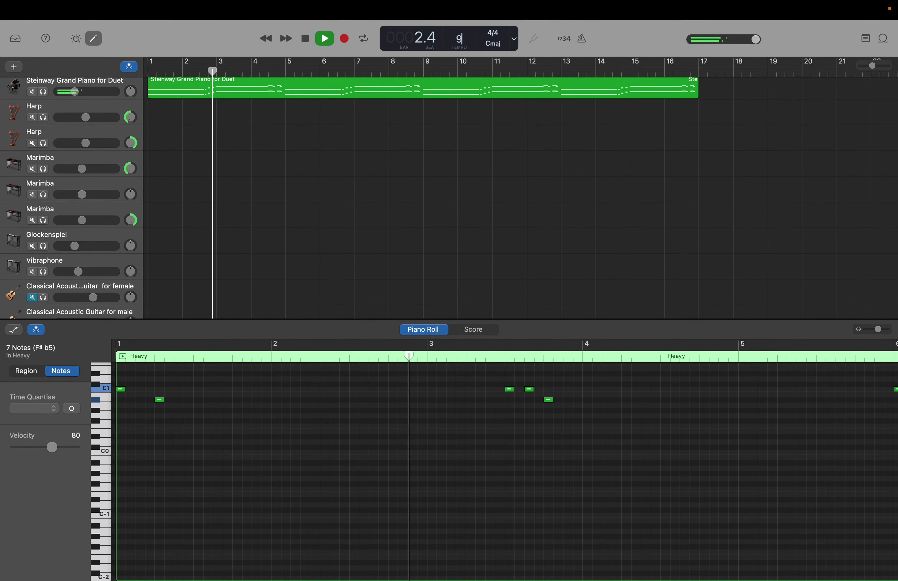
key(space)
key(Return)
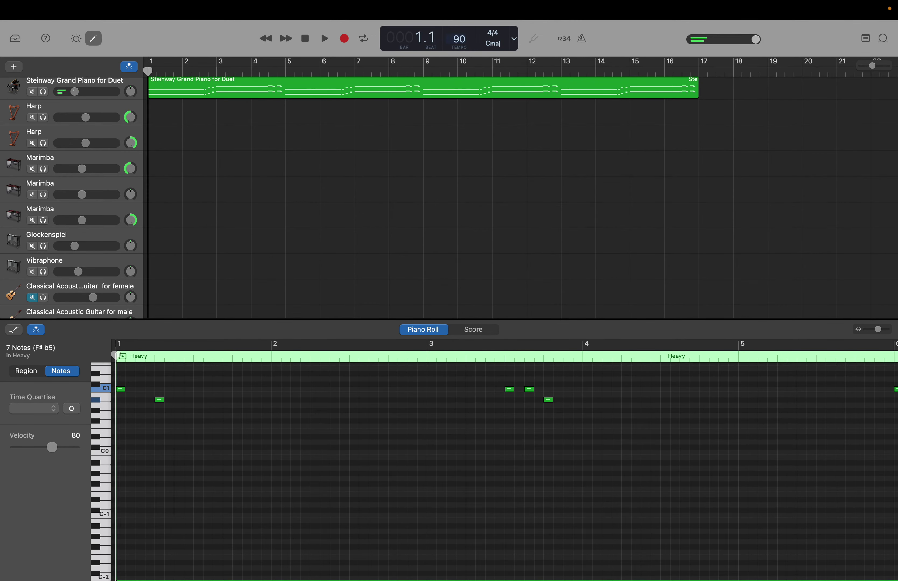
key(space)
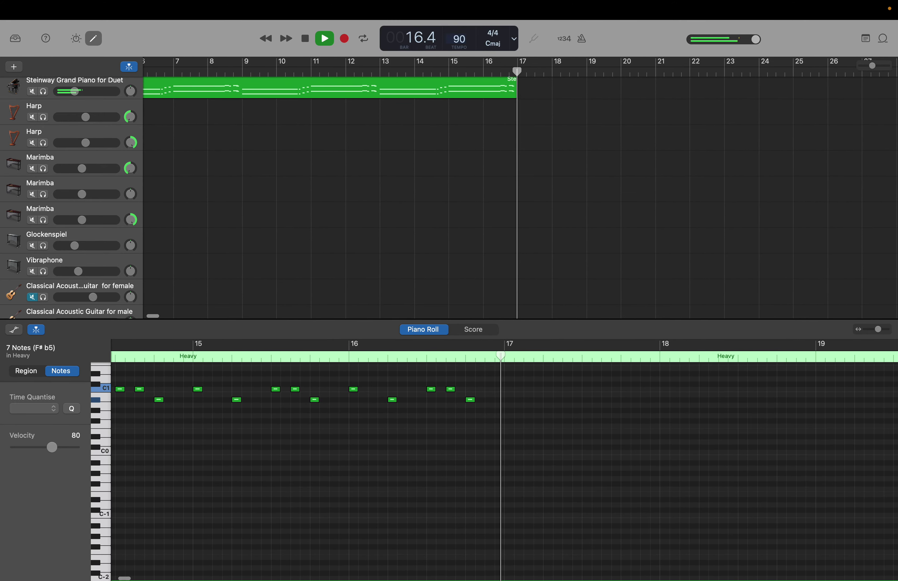
key(space)
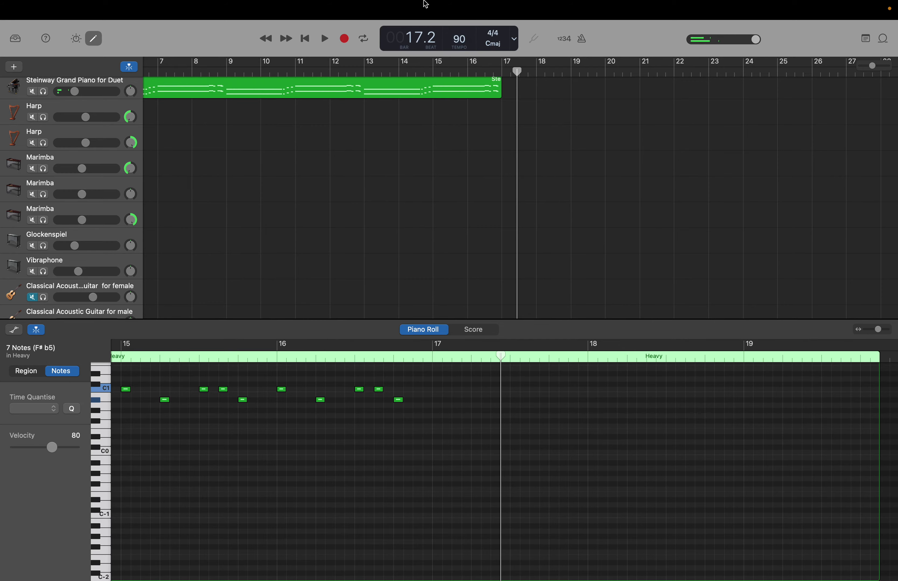
Play the arrangement from bar 1 into bar 5 with the Detroit Garage and Heavy drum tracks in view.
scroll(349, 235, down, 10)
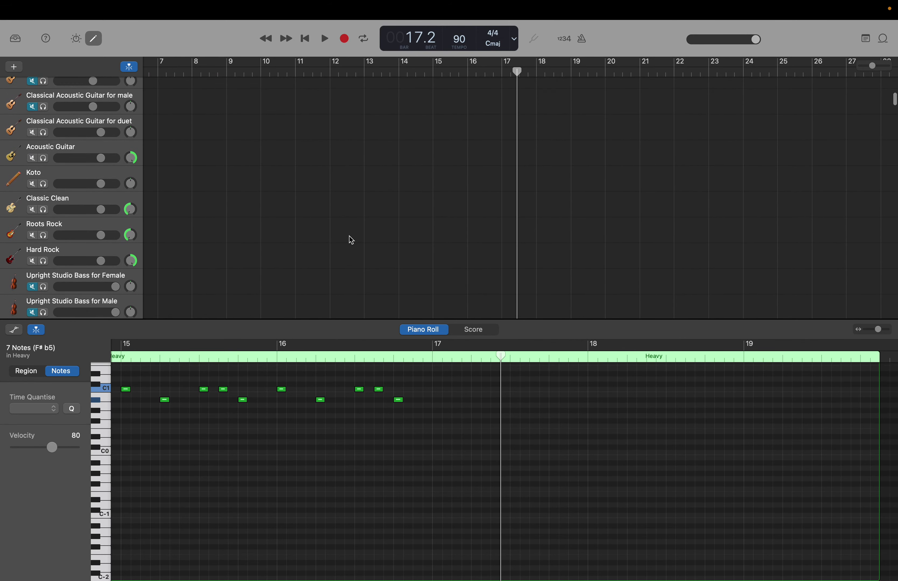
scroll(351, 240, down, 10)
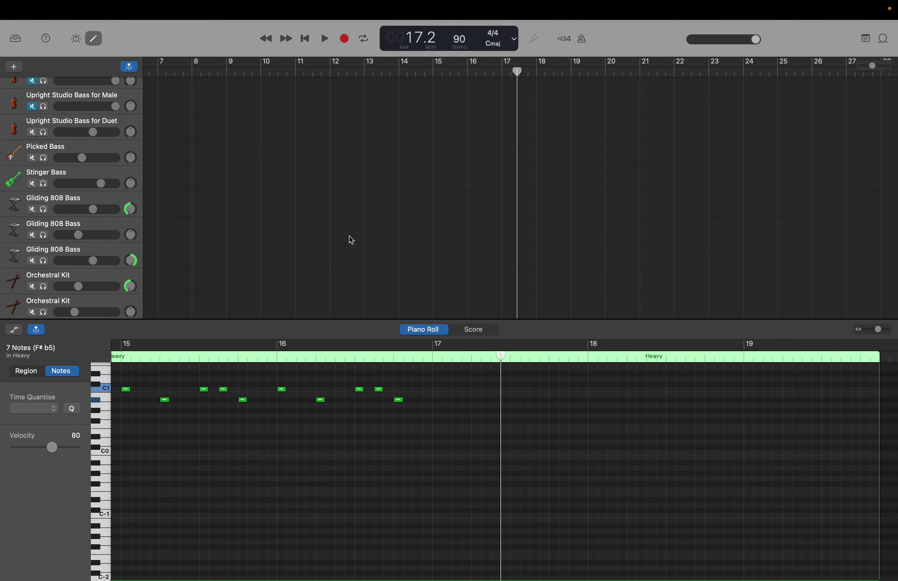
key(Return)
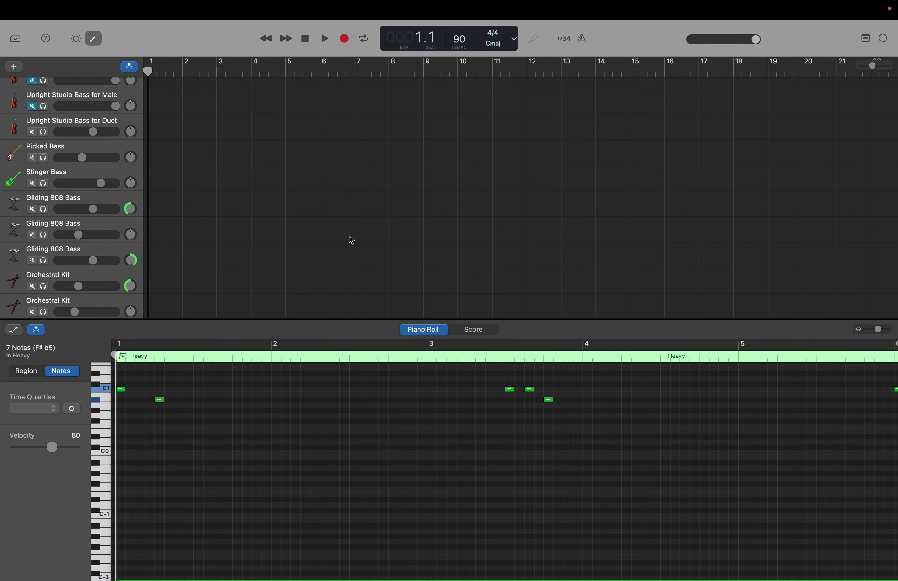
key(space)
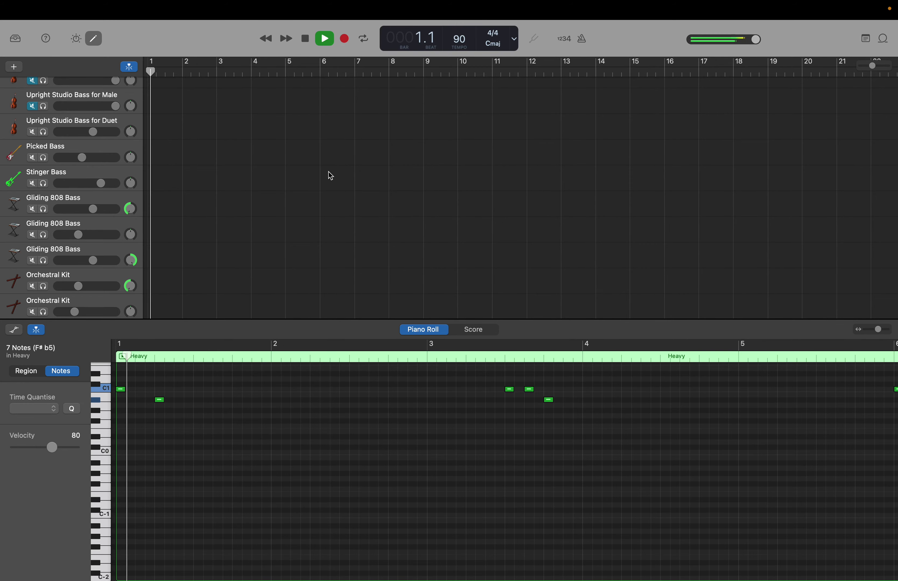
scroll(327, 178, down, 6)
scroll(327, 177, down, 8)
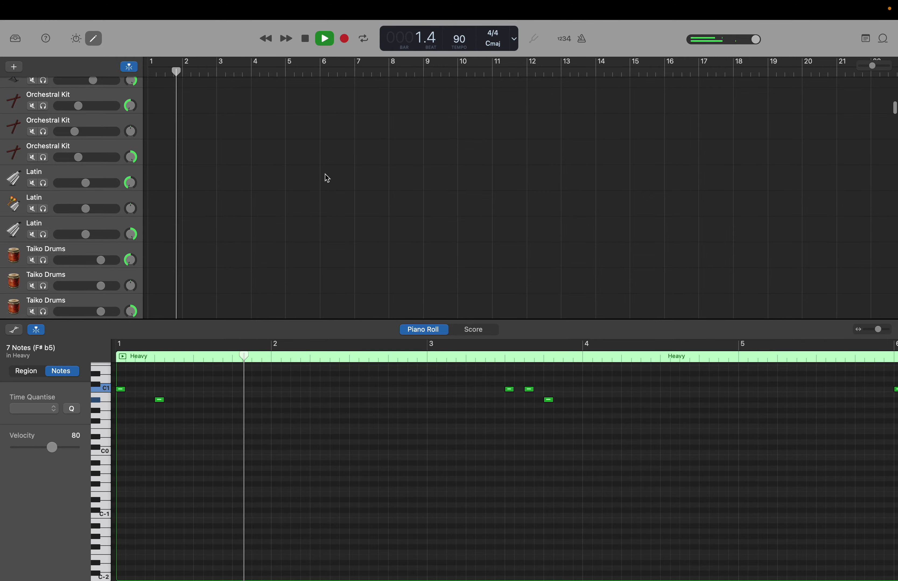
scroll(327, 178, down, 1)
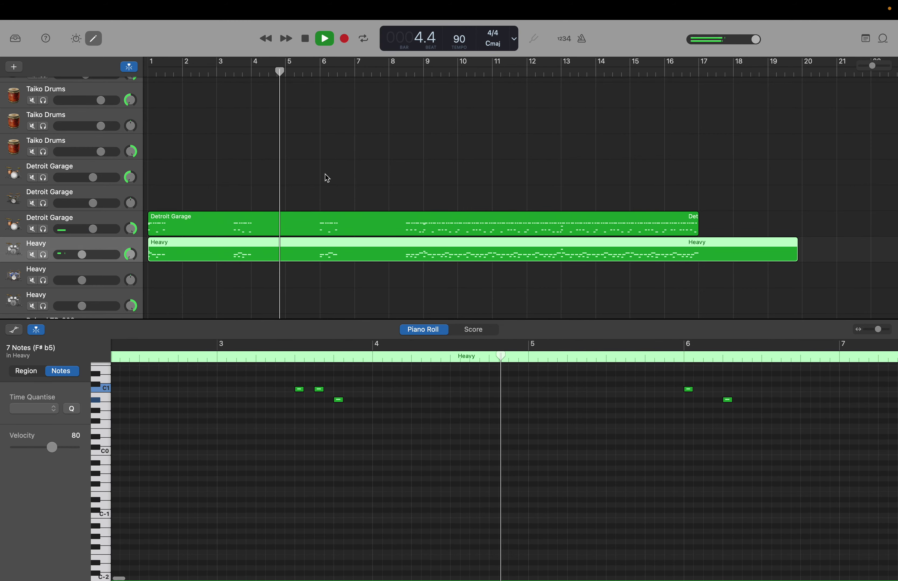
key(space)
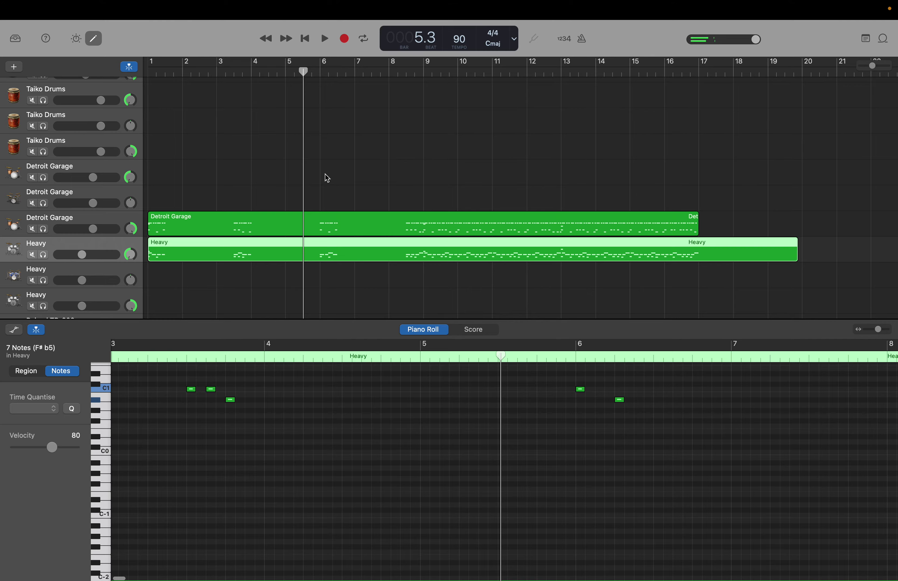
Open the Steinway Grand Piano for Duet region and move the last E1 note of bar 8 to position 8.4.3.1.
scroll(327, 178, up, 10)
scroll(327, 178, up, 15)
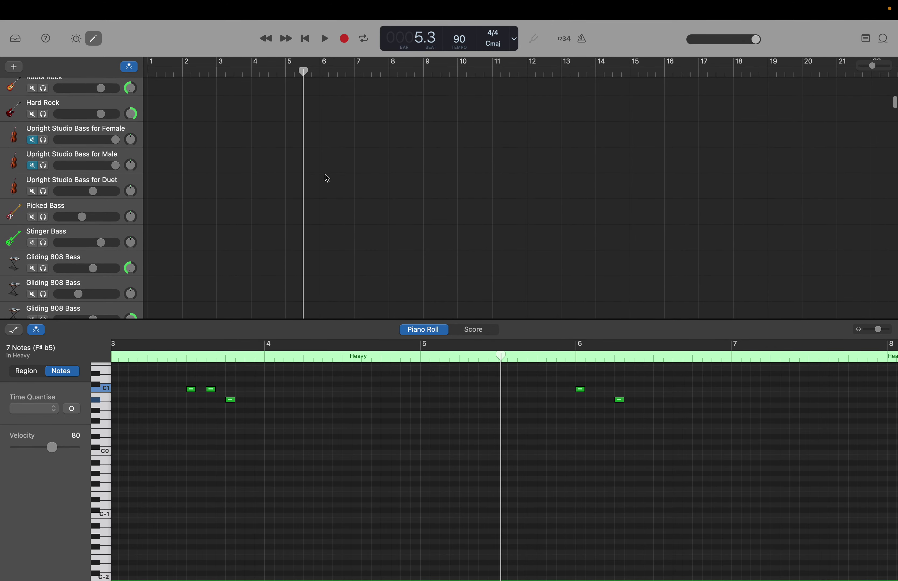
scroll(327, 178, up, 5)
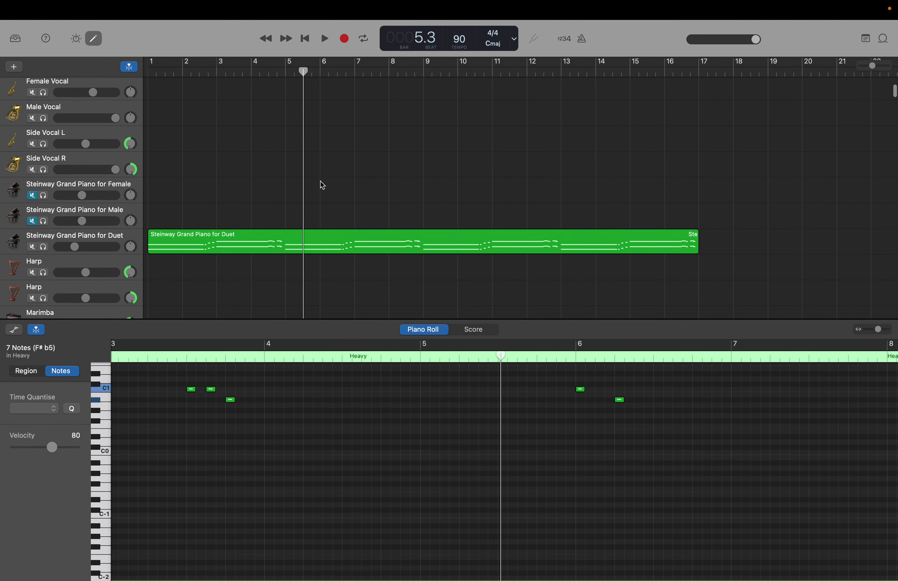
click(277, 233)
scroll(454, 382, up, 4)
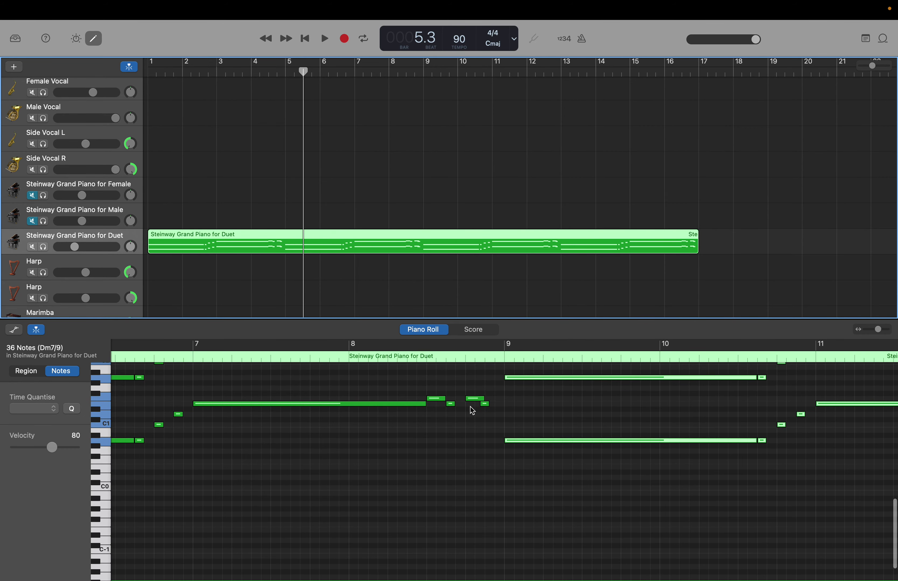
click(485, 410)
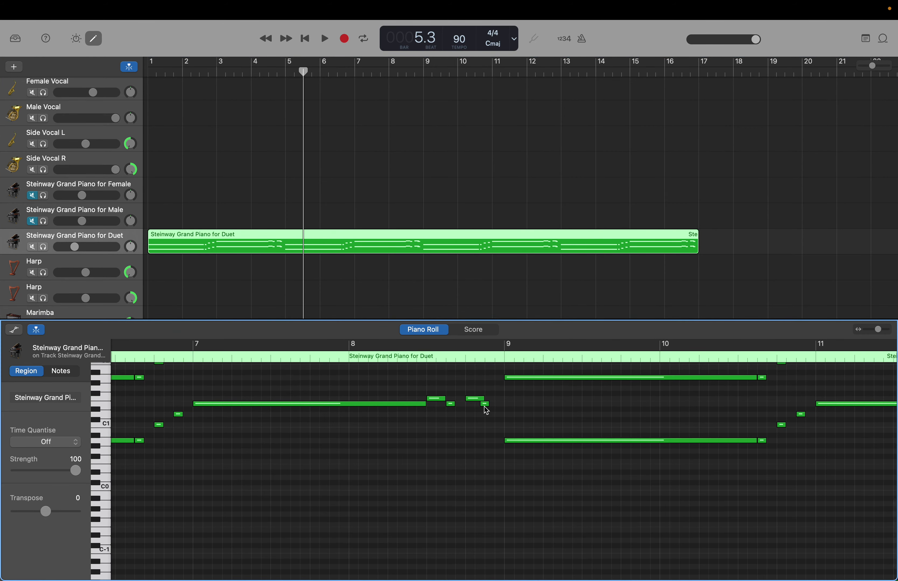
drag(487, 411, 492, 410)
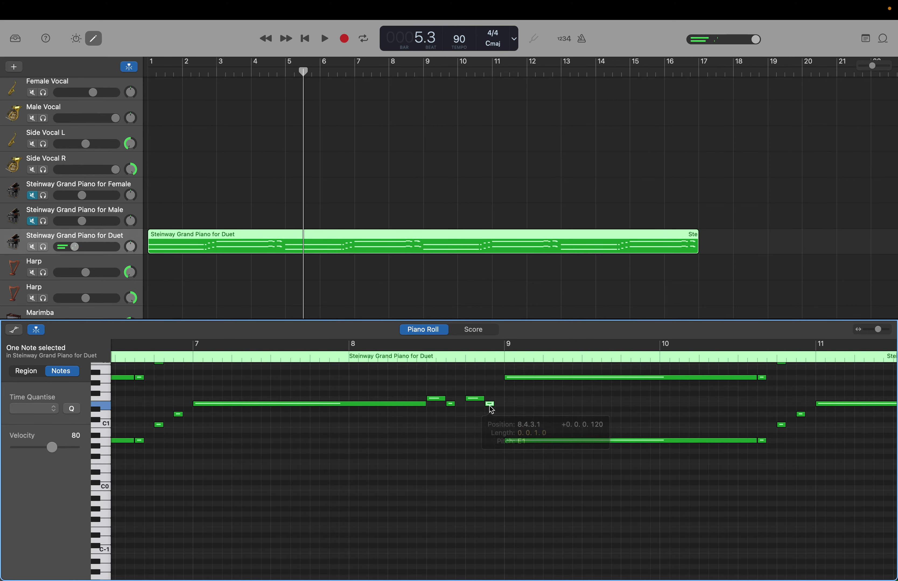
Shift the last E2 piano note of bar 8 slightly later so it lines up with the E1 note below.
scroll(203, 427, up, 4)
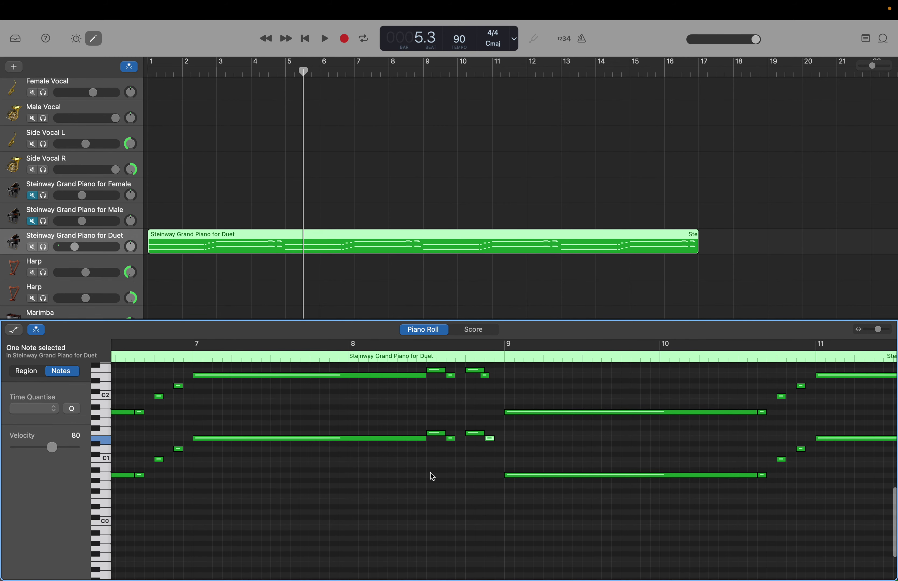
scroll(434, 472, right, 2)
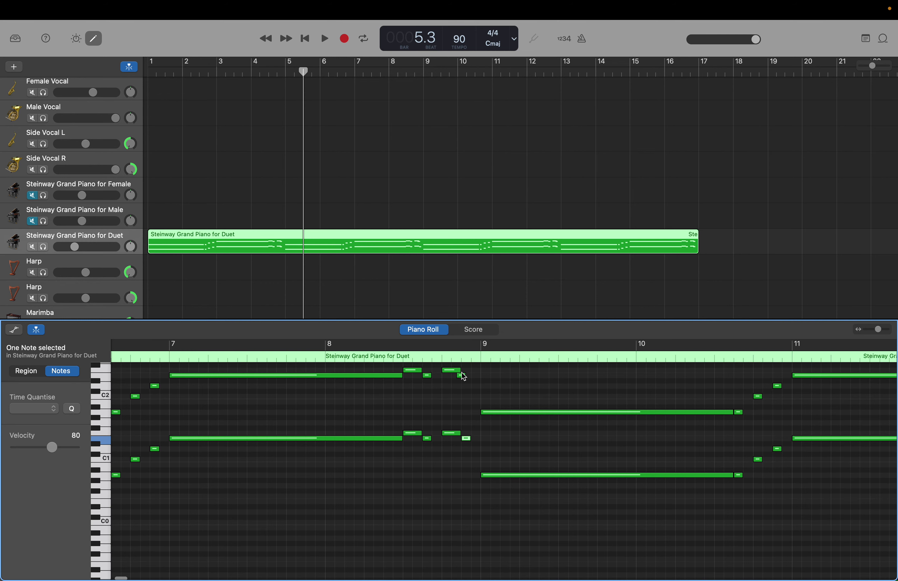
scroll(463, 376, down, 2)
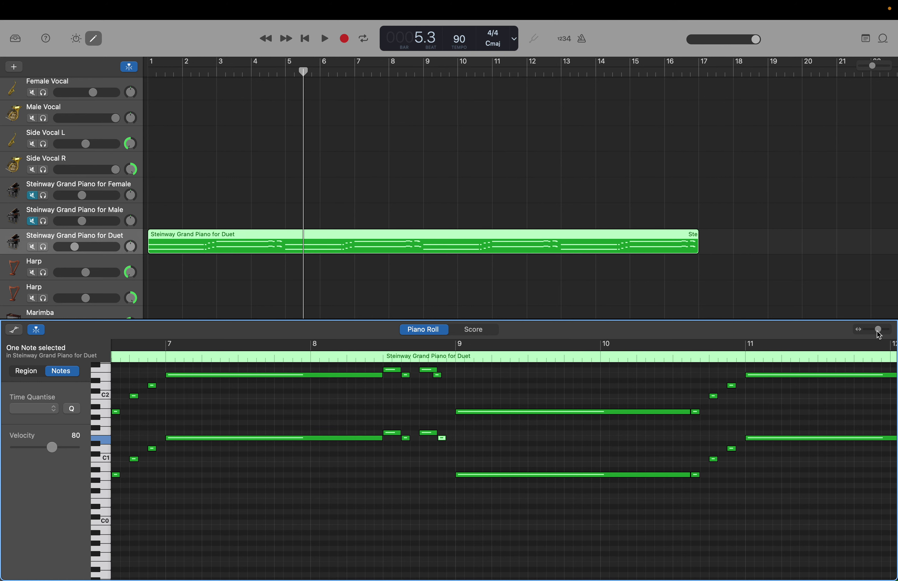
drag(879, 334, 879, 335)
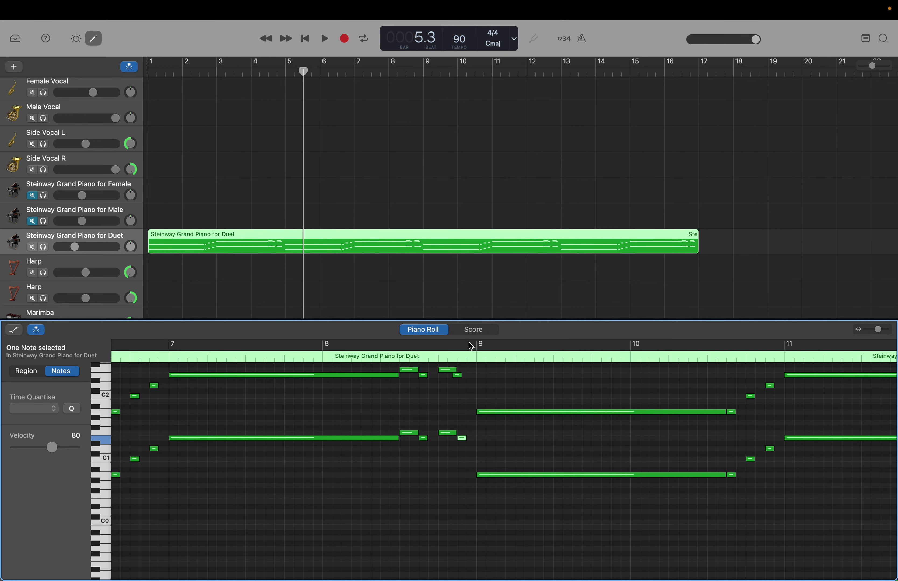
mouse_move(461, 381)
mouse_down()
mouse_move(472, 381)
mouse_move(465, 376)
mouse_up()
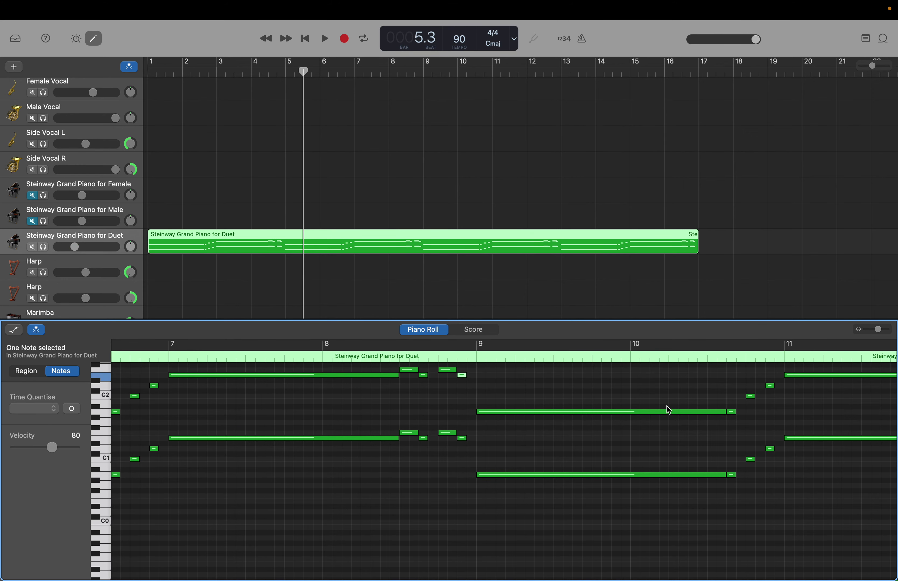
Lengthen the short A0 and A1 piano notes in bars 10 and 6 up to the start of the following notes.
scroll(668, 410, right, 10)
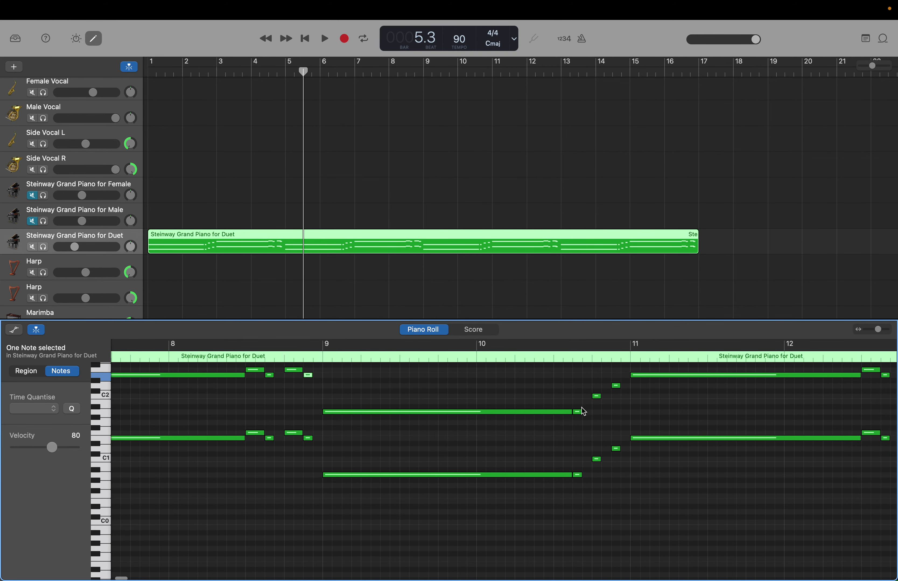
drag(580, 411, 592, 413)
drag(581, 478, 587, 478)
scroll(587, 477, left, 10)
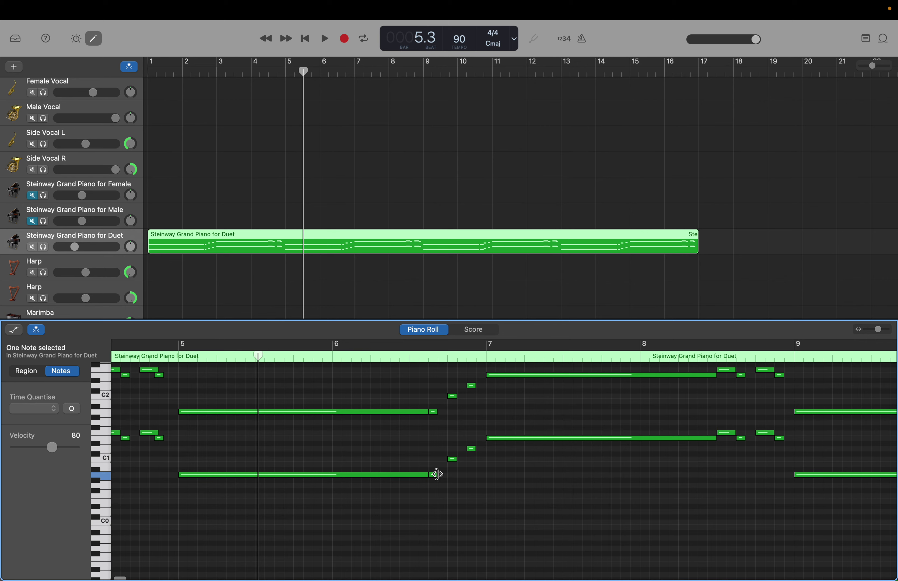
drag(437, 475, 446, 477)
drag(438, 418, 444, 414)
Replace the last E2 piano note of bar 4 with a short one placed slightly later, and shift the E1 note to match.
scroll(445, 417, left, 6)
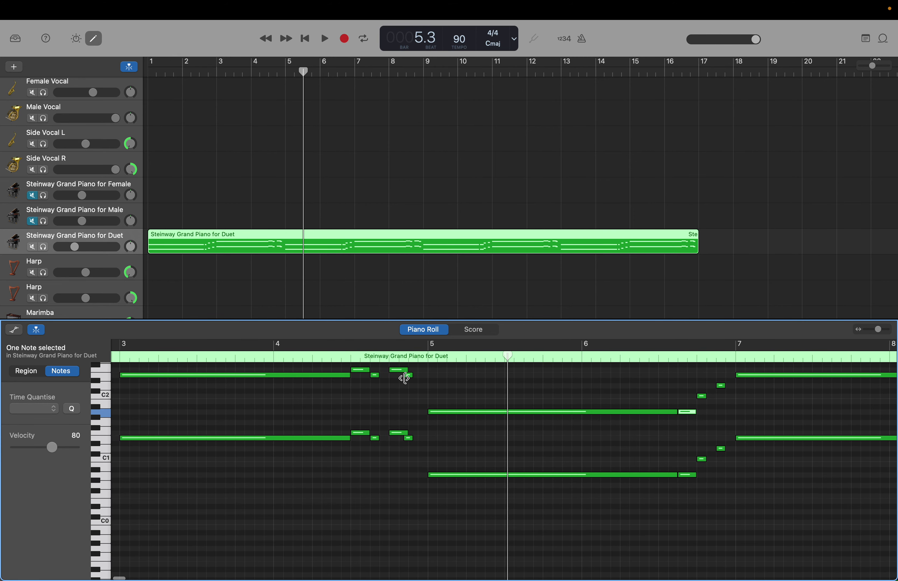
right_click(410, 382)
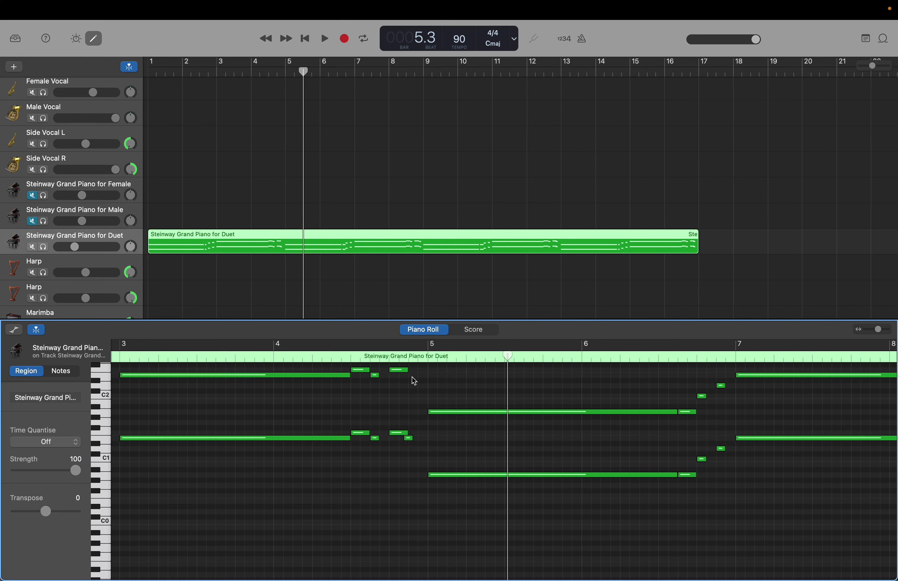
click(418, 383)
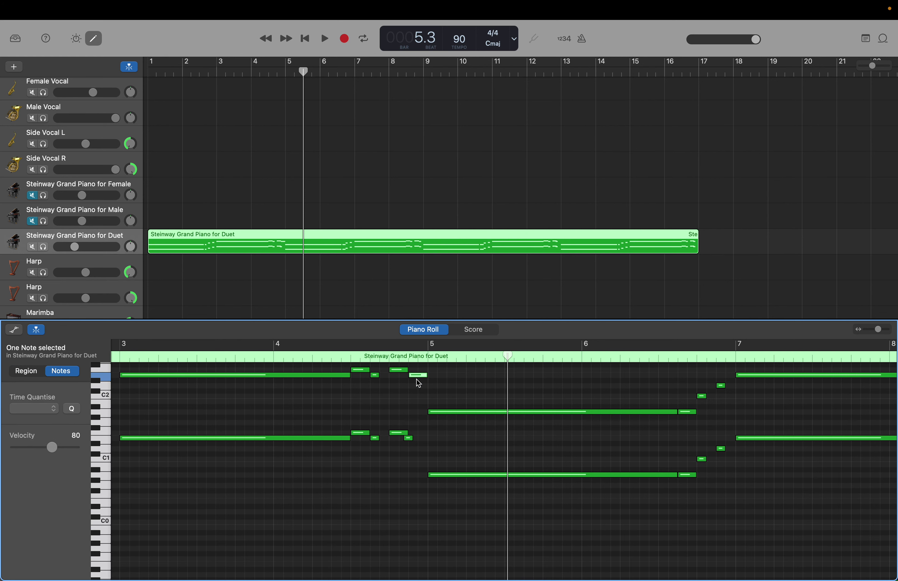
drag(425, 377, 418, 382)
drag(412, 443, 414, 442)
Lengthen the short A0 and A1 piano notes in bar 2 up to the start of the following notes.
scroll(334, 436, left, 10)
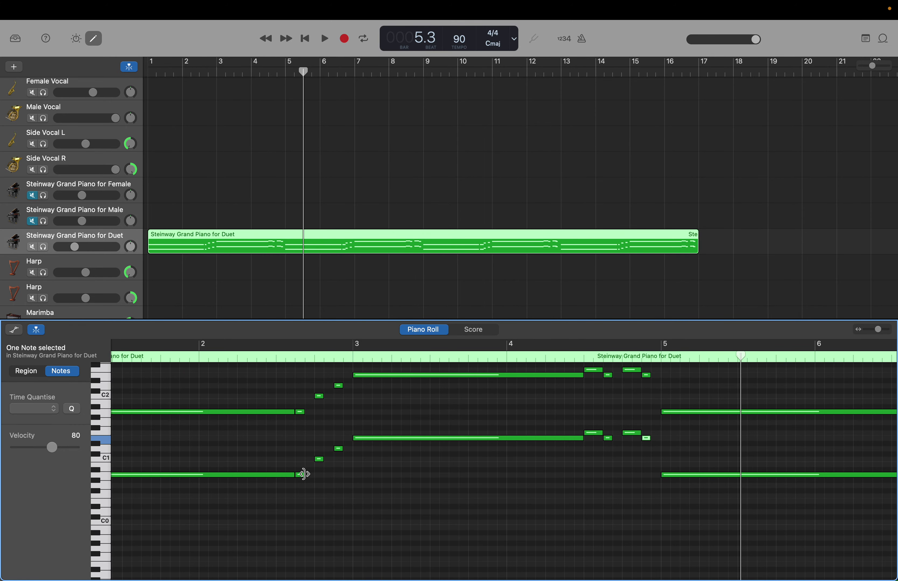
drag(303, 474, 314, 475)
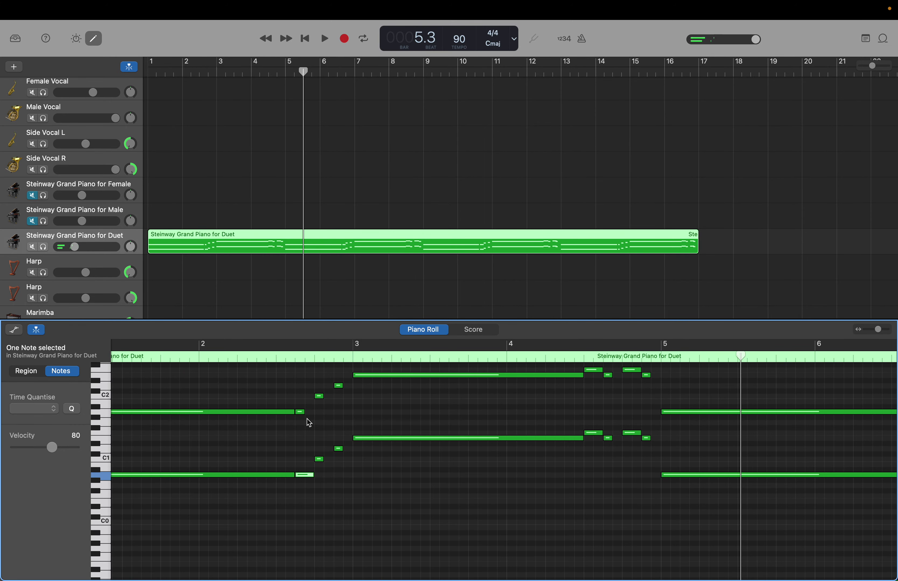
drag(304, 414, 315, 419)
Shift the last E2 and E1 piano notes of bar 12 slightly later, matching the timing in bars 4 and 8.
scroll(315, 419, right, 10)
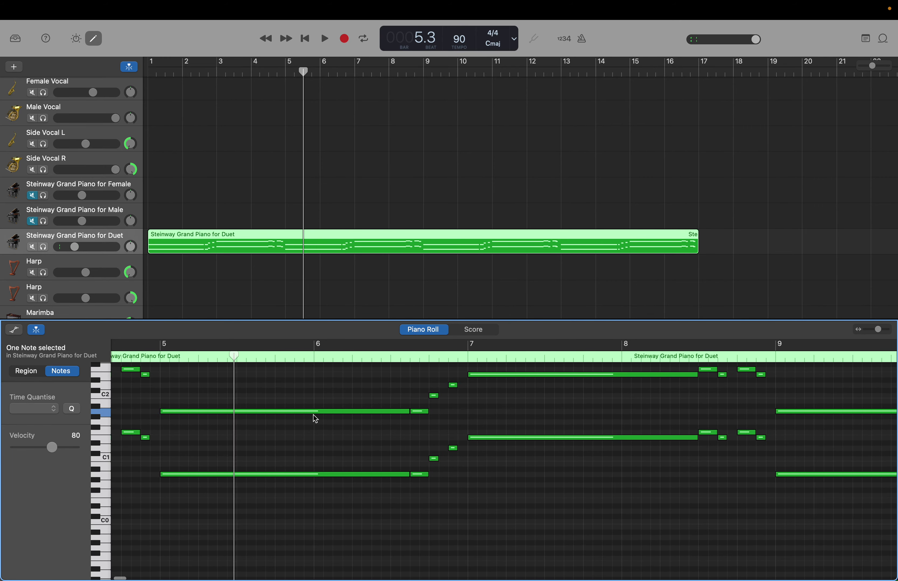
scroll(315, 419, right, 8)
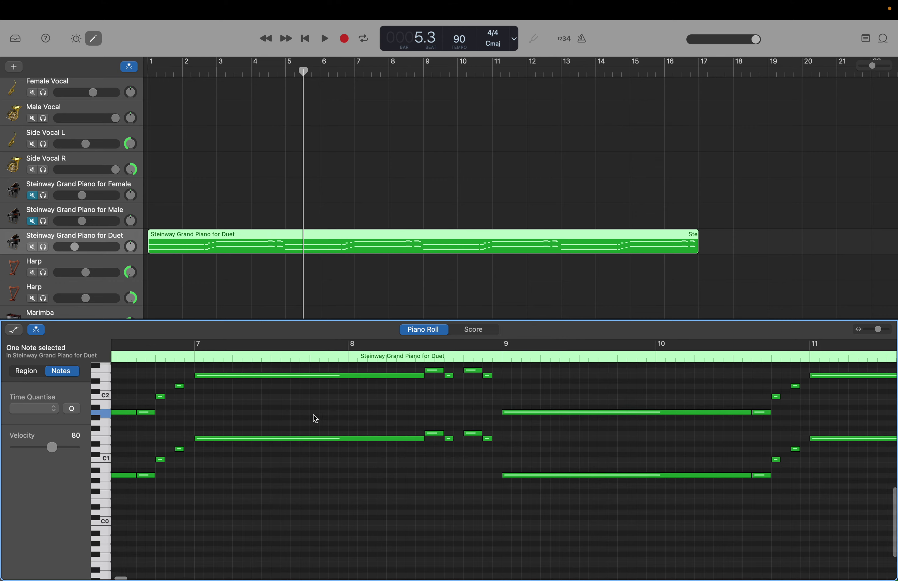
scroll(315, 419, right, 5)
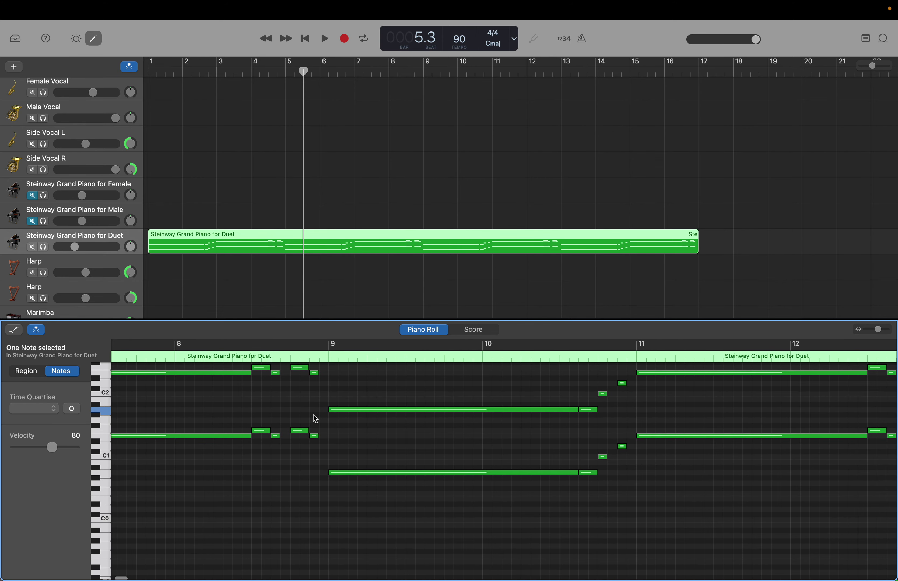
scroll(315, 419, right, 3)
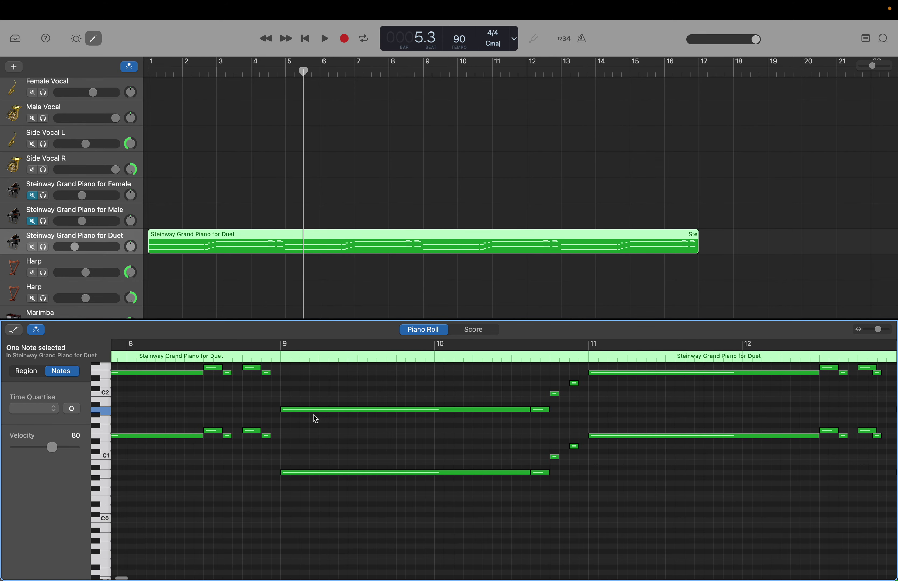
scroll(315, 419, right, 10)
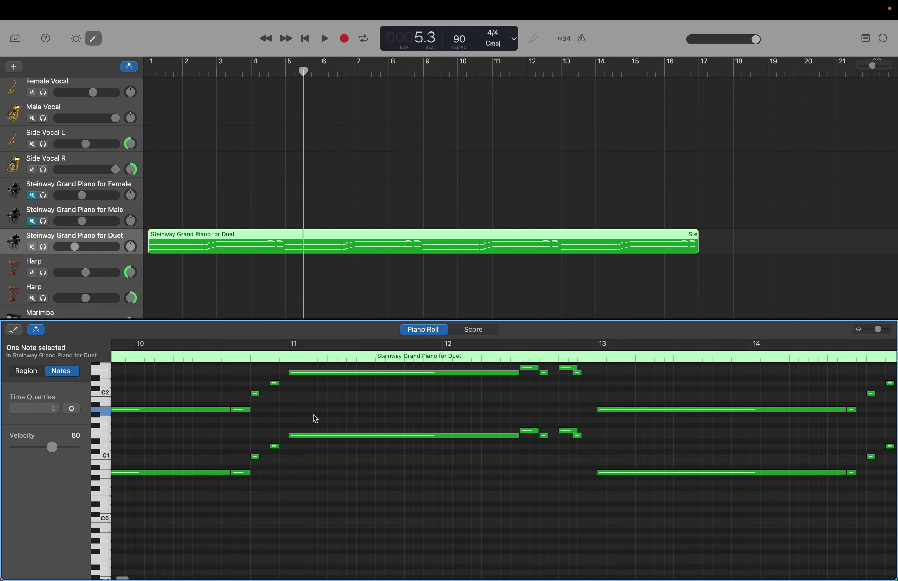
click(383, 391)
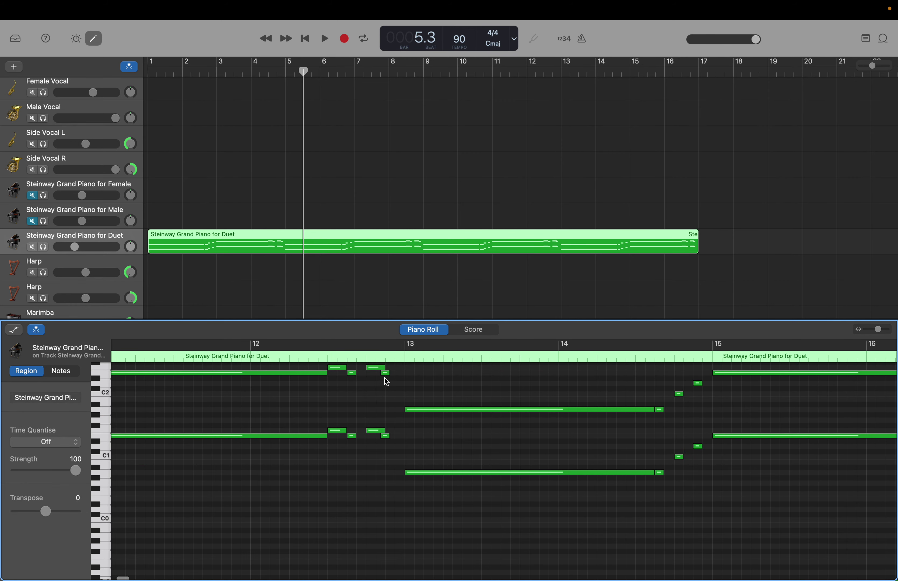
drag(387, 380, 390, 376)
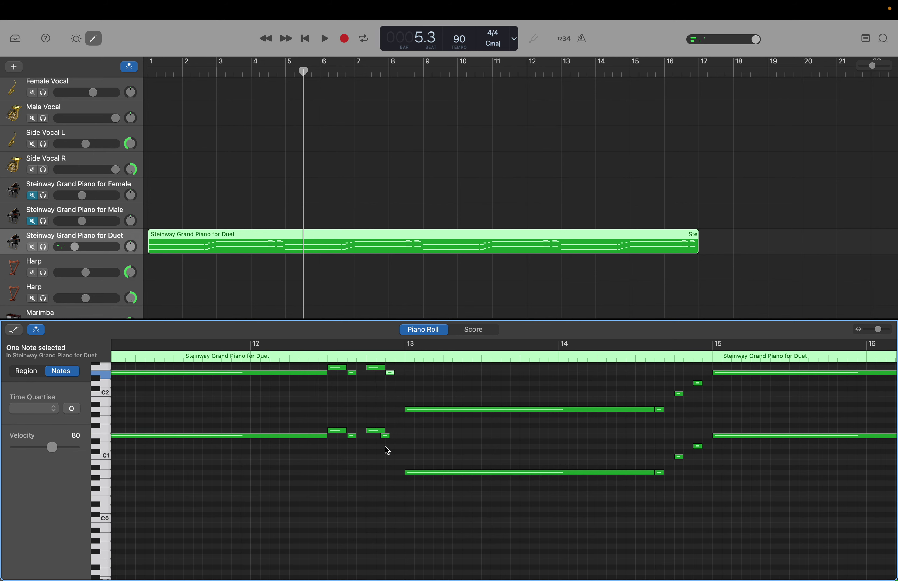
drag(387, 439, 389, 437)
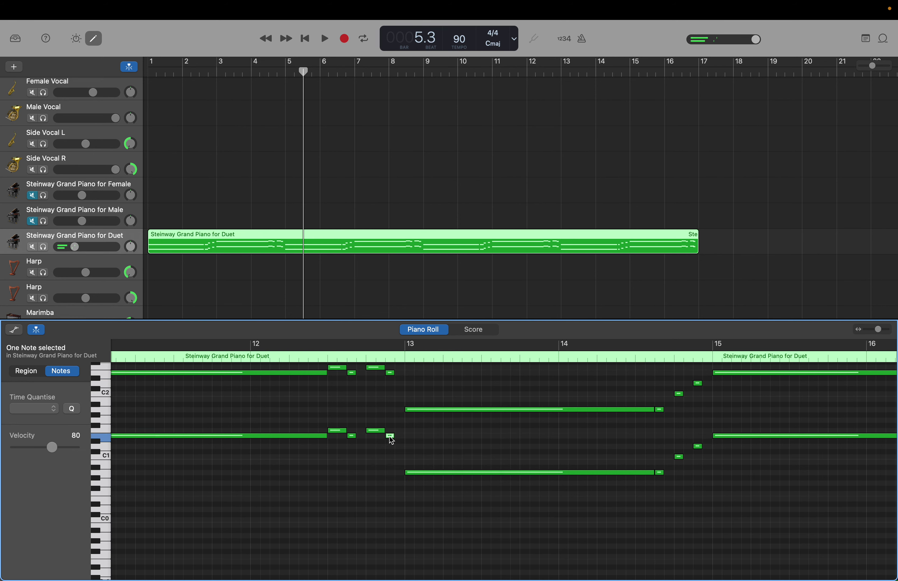
Lengthen the short A0 and A1 piano notes in bar 14 up to the start of the following notes.
scroll(390, 438, right, 5)
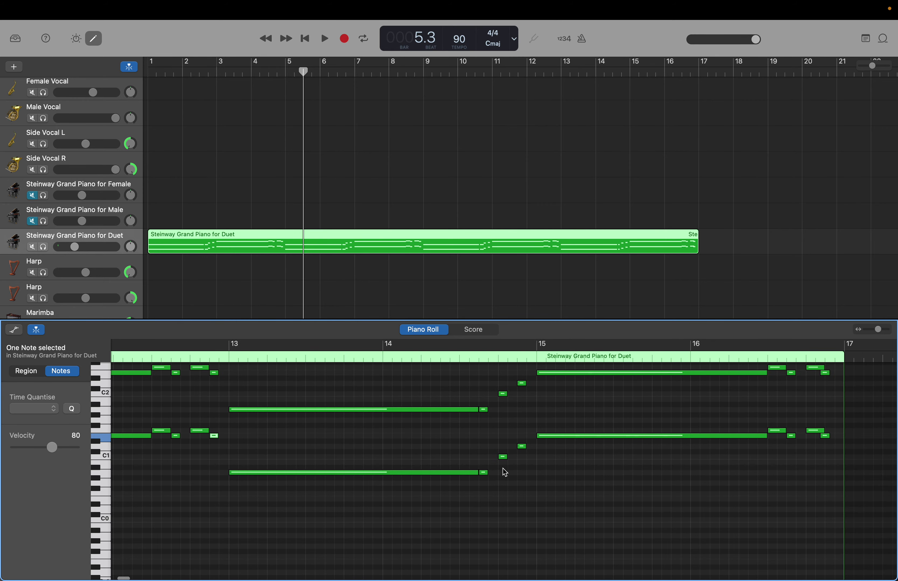
drag(486, 472, 495, 474)
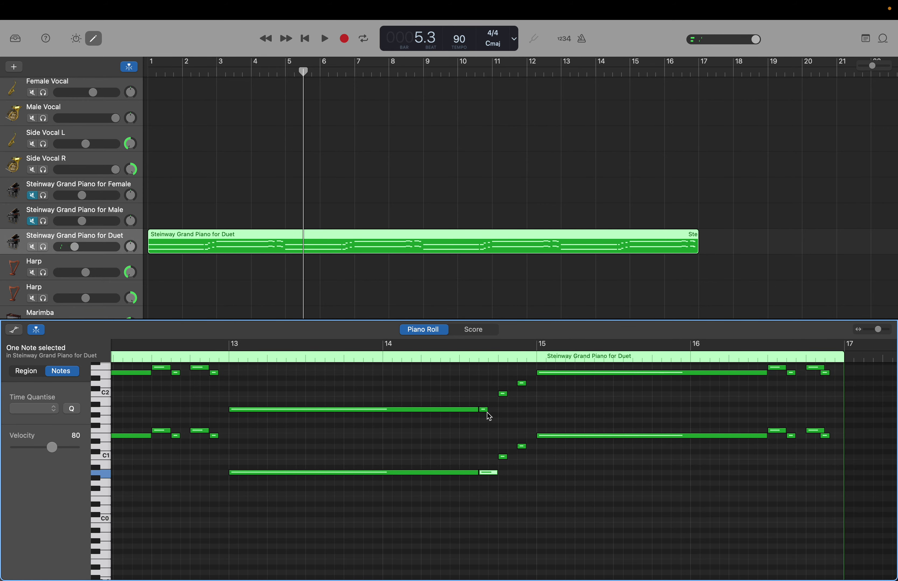
drag(487, 411, 496, 415)
scroll(495, 414, right, 10)
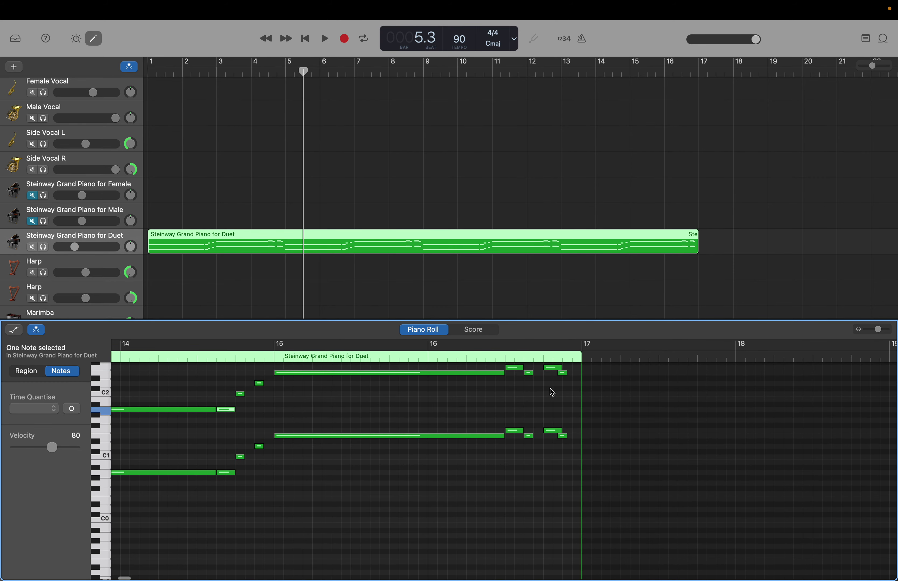
Shift the last E2 and E1 piano notes of bar 16 slightly later, matching the timing in bar 12.
click(552, 392)
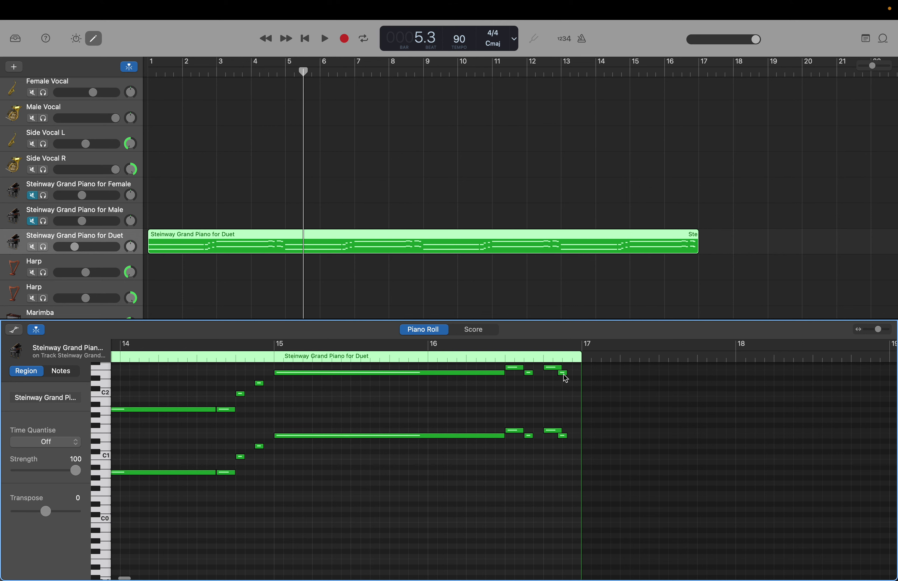
drag(565, 377, 569, 379)
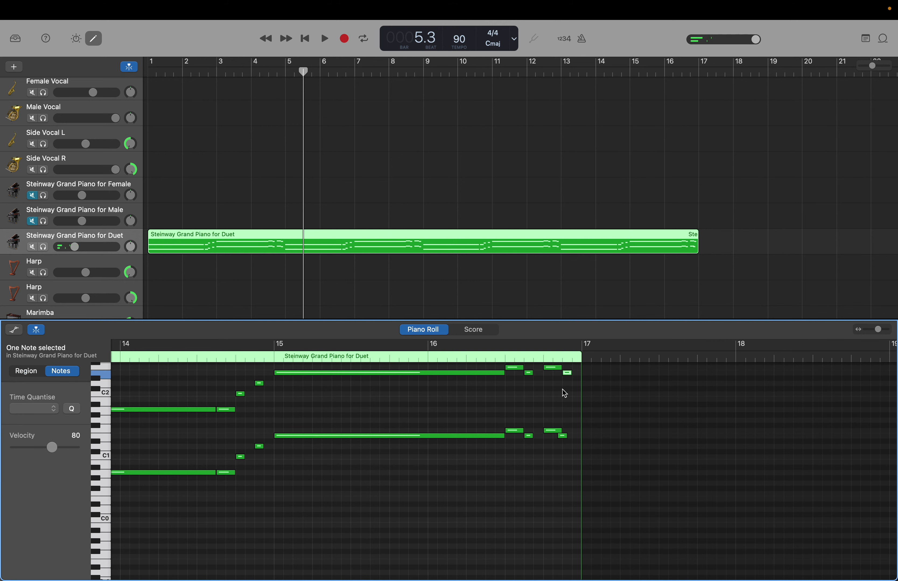
drag(563, 439, 568, 439)
Play the arrangement from bar 1 through bar 16, checking the duet piano against the Detroit Garage and Heavy drum tracks.
key(Return)
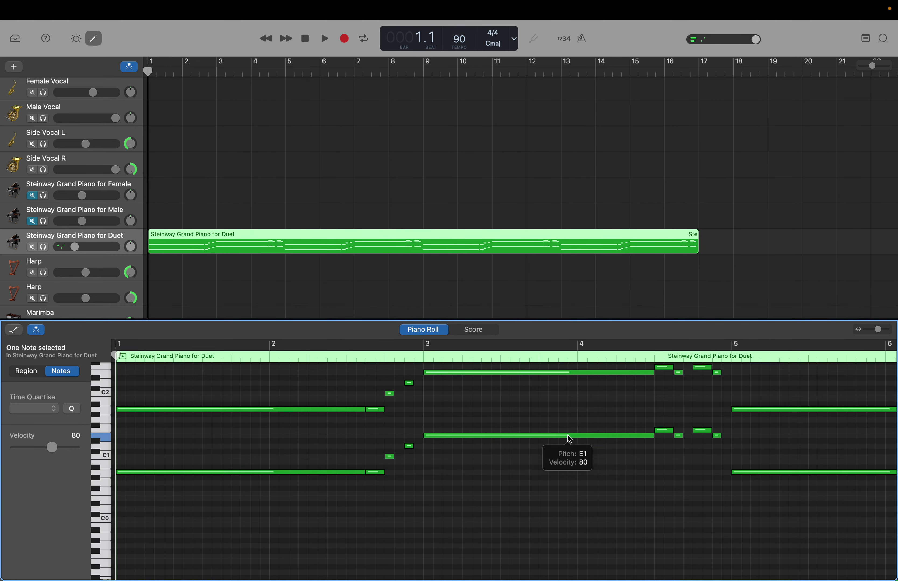
key(space)
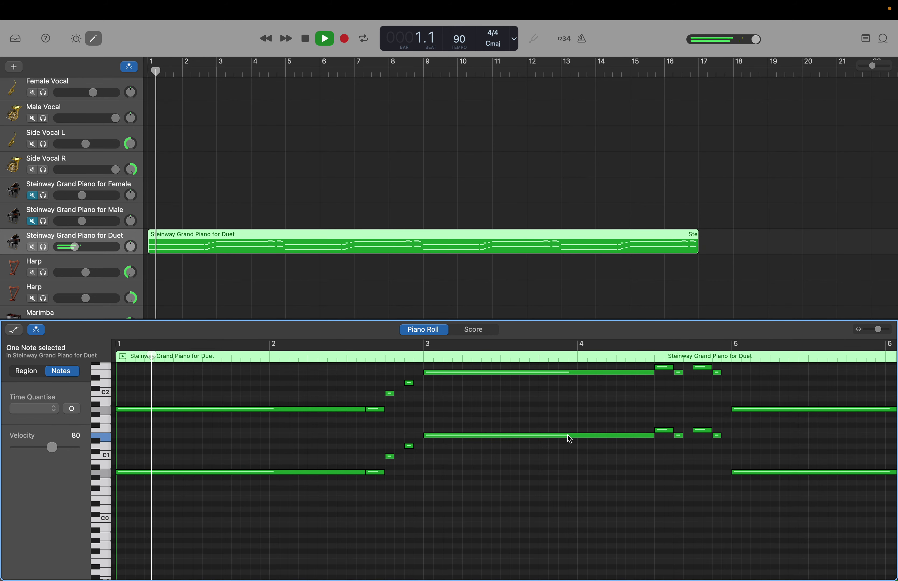
scroll(569, 439, down, 5)
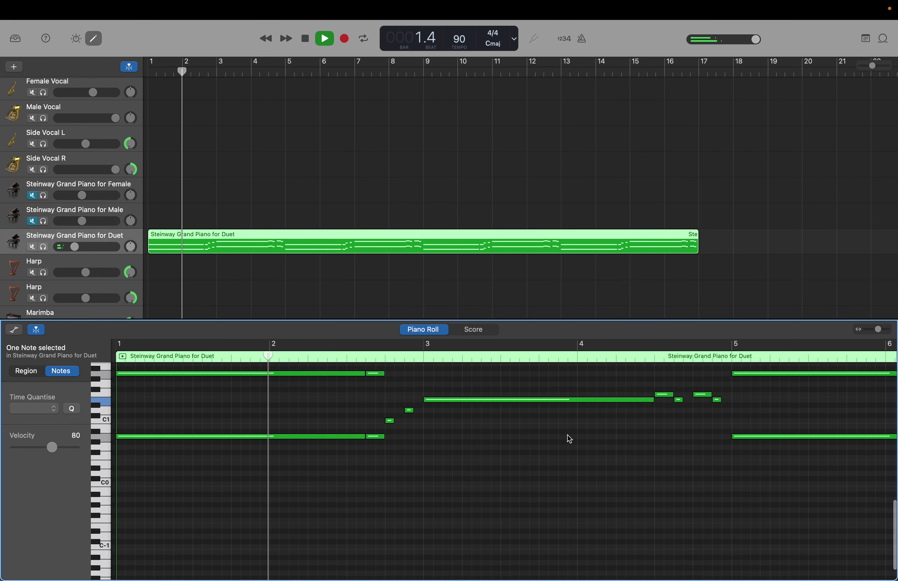
scroll(569, 439, up, 5)
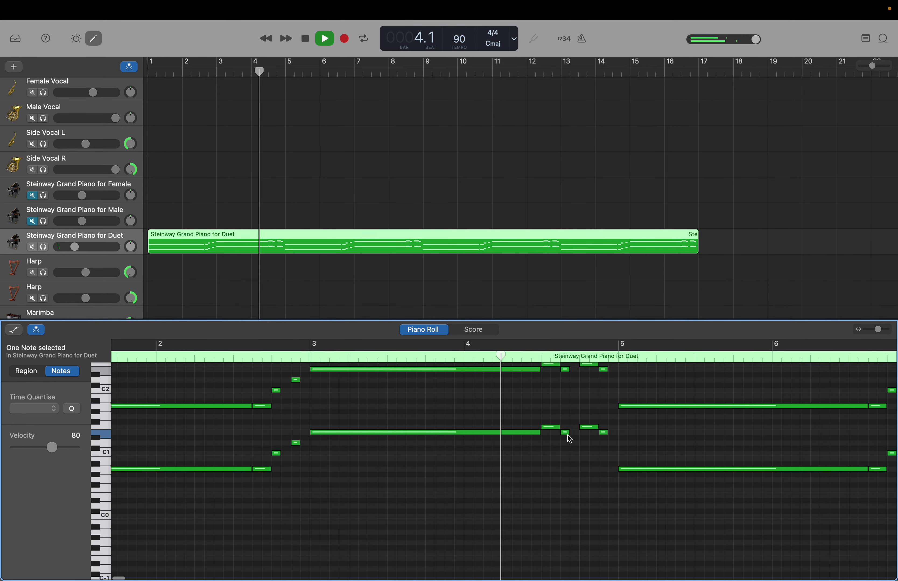
scroll(475, 297, down, 2)
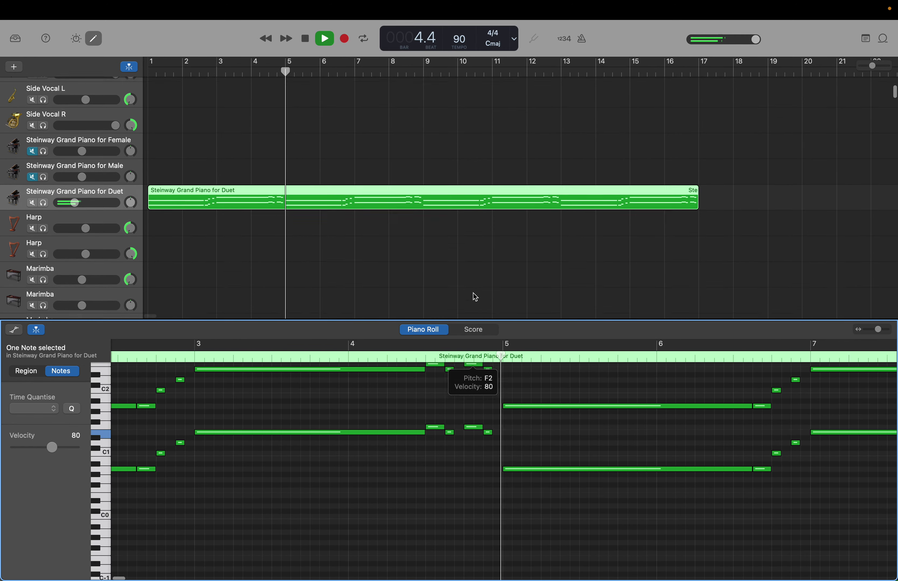
scroll(475, 297, down, 20)
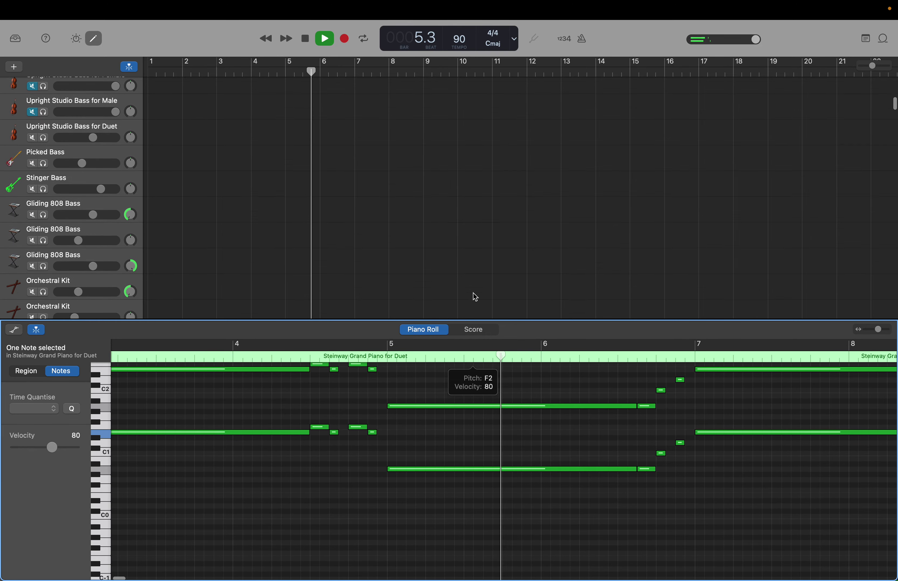
scroll(475, 297, down, 10)
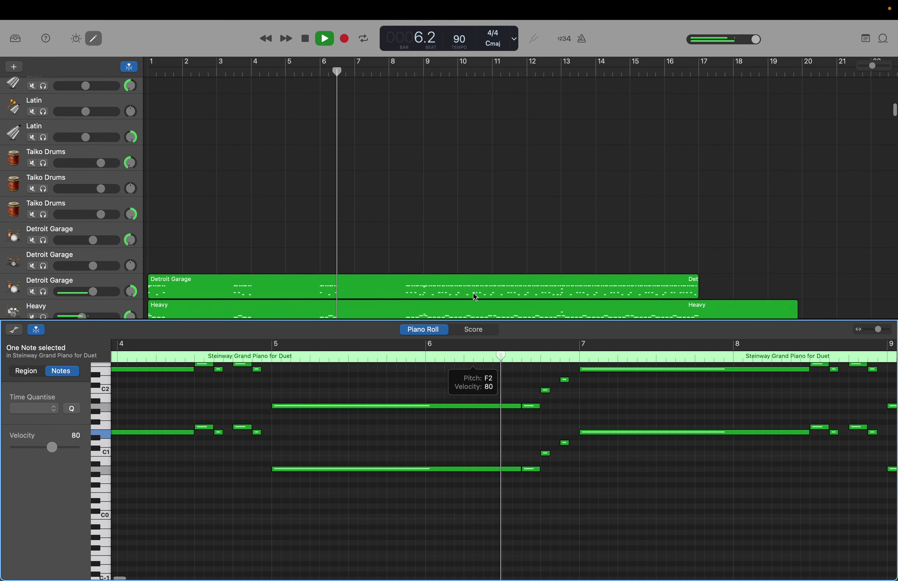
scroll(475, 297, down, 3)
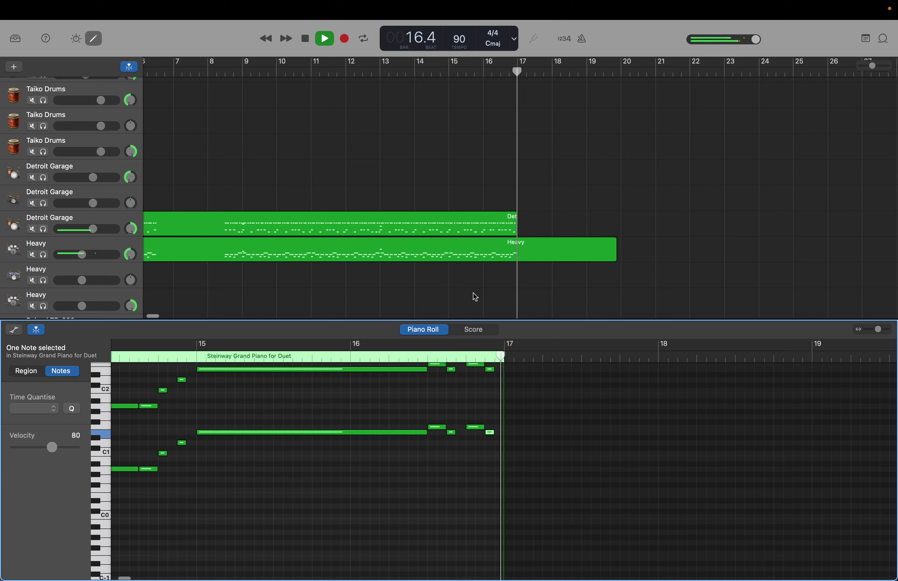
key(space)
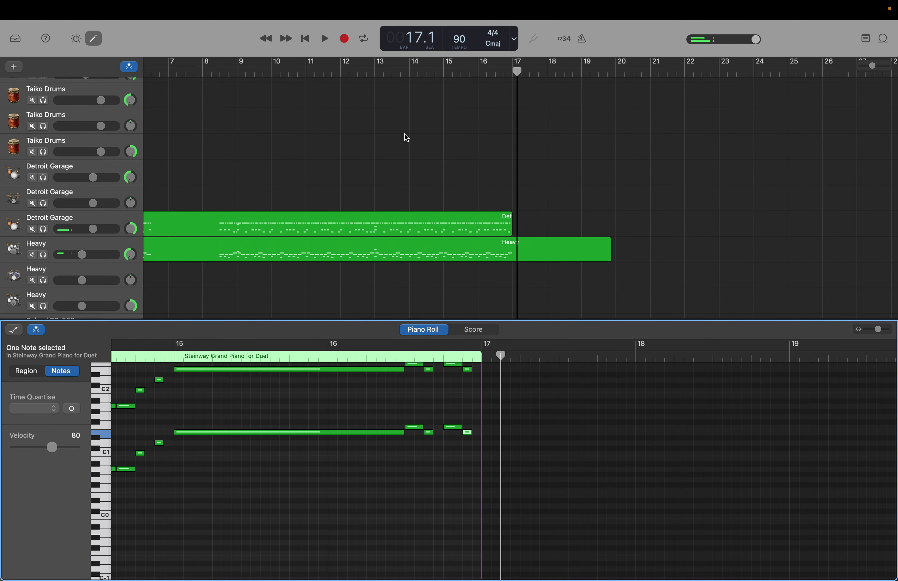
Move the playhead back to the start of bar 9.
scroll(405, 134, up, 3)
scroll(405, 134, left, 3)
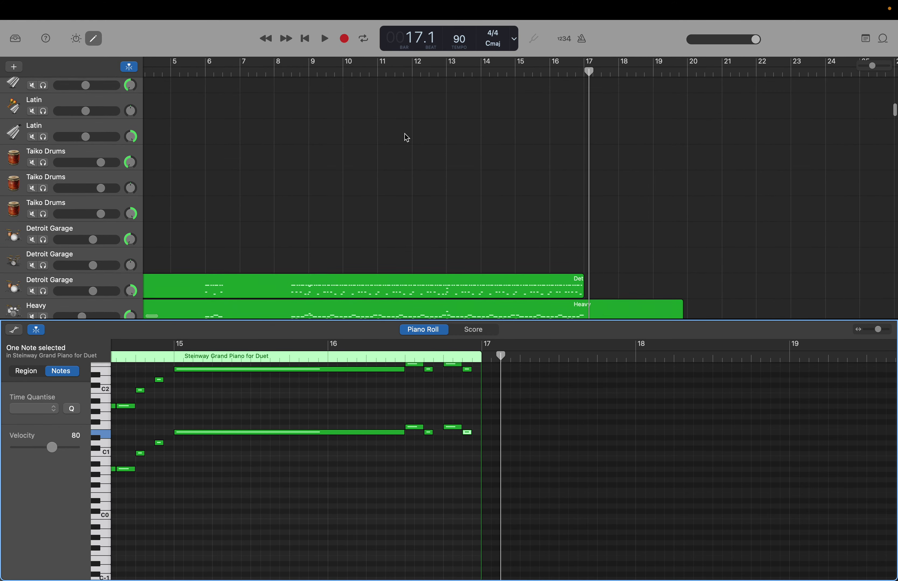
scroll(406, 138, down, 2)
scroll(406, 137, left, 5)
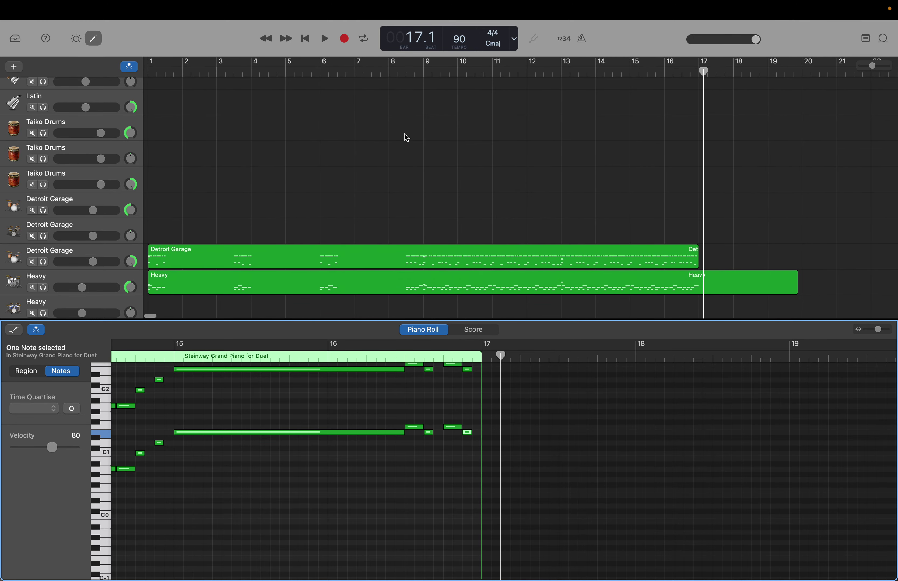
scroll(406, 138, up, 1)
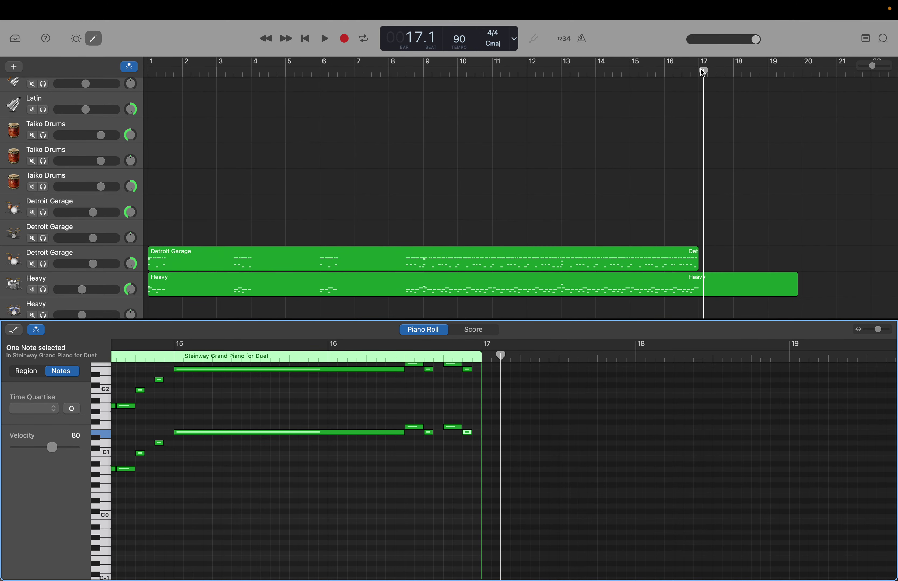
drag(702, 72, 425, 19)
Look through the tracks from the drums up past the basses and guitars to the vocals, strings and duet piano.
scroll(409, 115, up, 3)
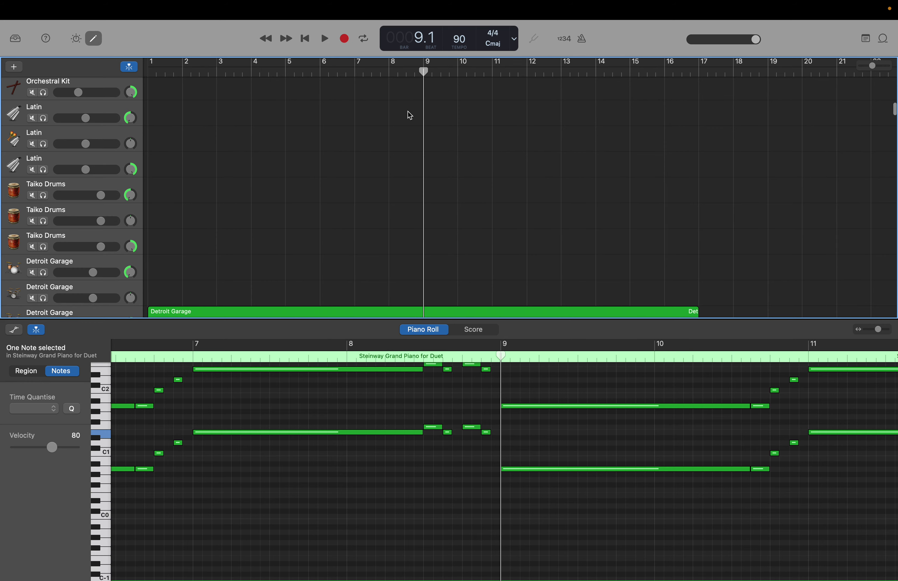
scroll(408, 112, down, 1)
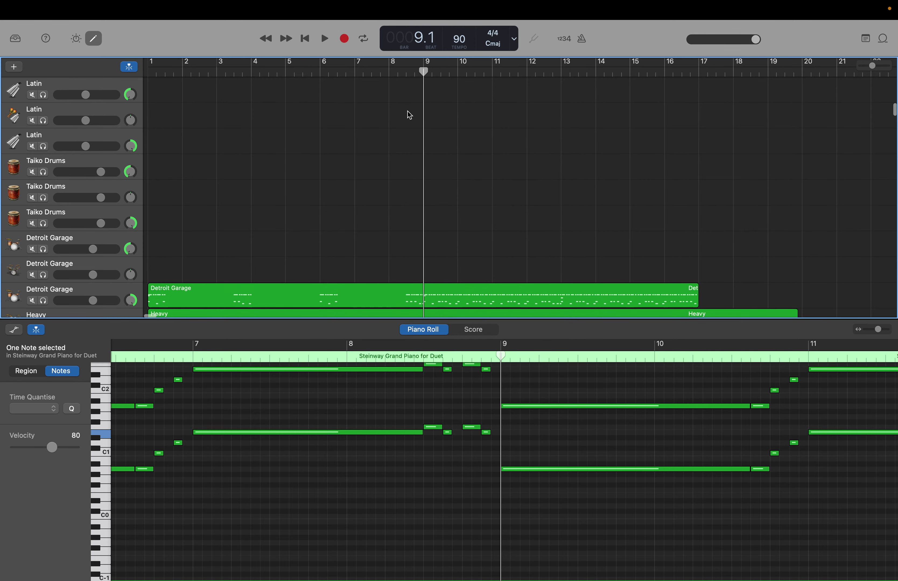
scroll(410, 115, up, 5)
scroll(409, 115, up, 12)
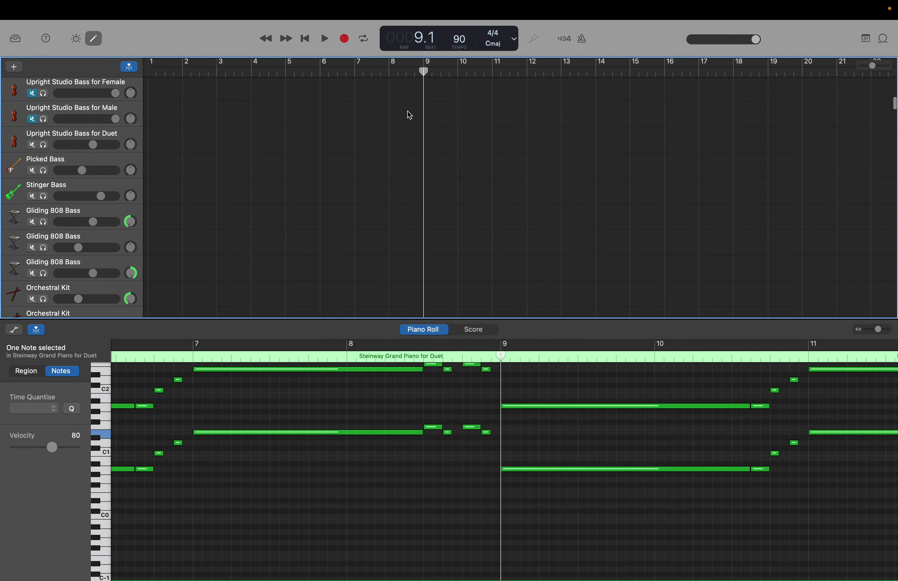
scroll(409, 116, up, 8)
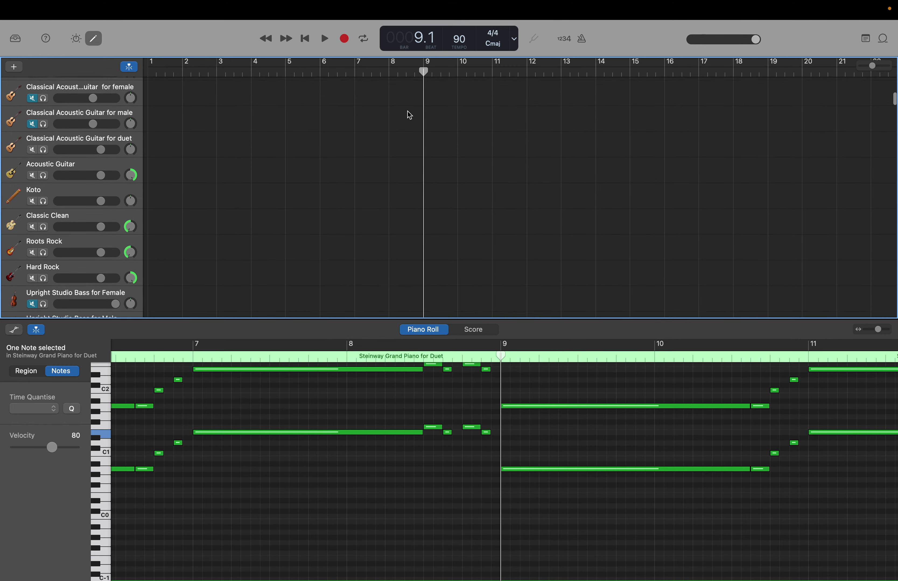
scroll(409, 115, up, 10)
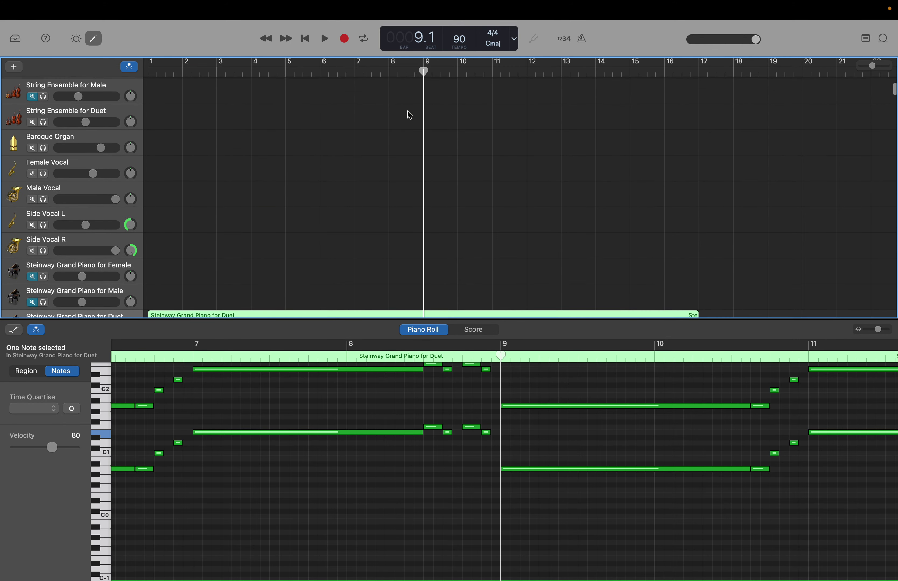
scroll(410, 115, down, 3)
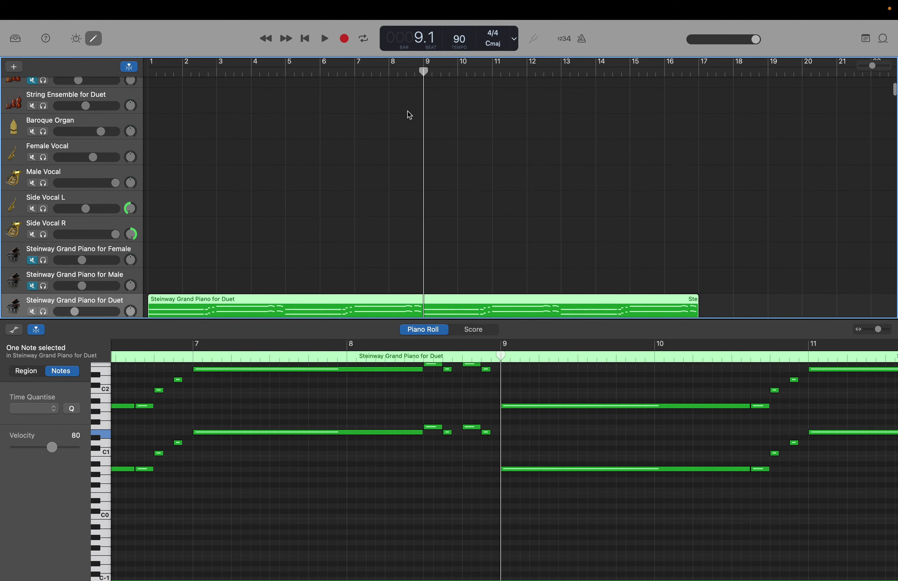